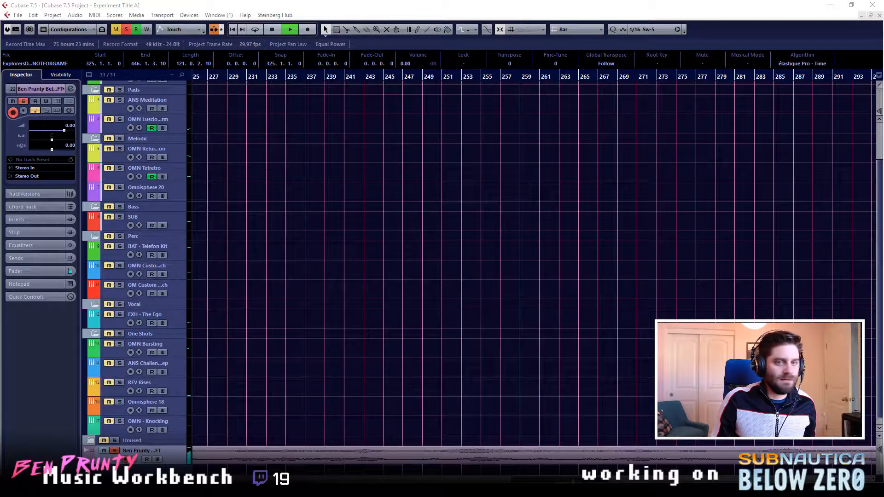
- Stop playback and remove the soloed reference audio track holding the Explorers DRAFT NOT FOR GAME clip below the Unused folder
scroll(534, 263, "left", 2)
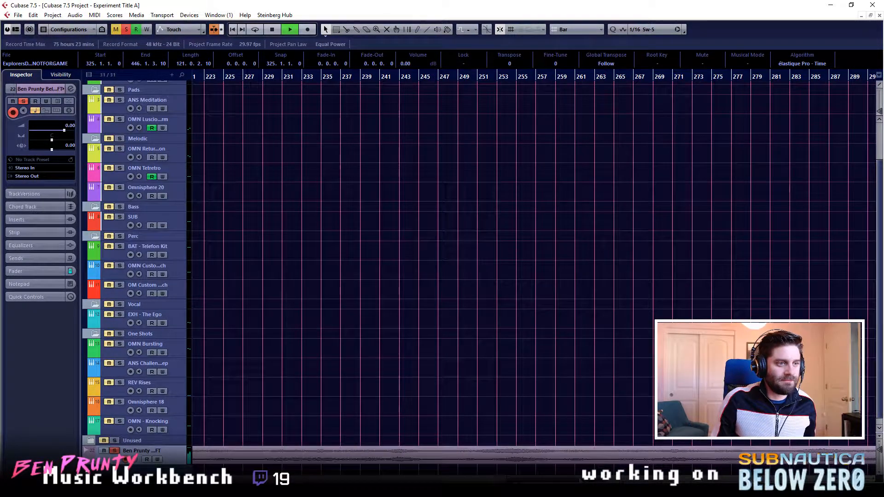
scroll(534, 262, "right", 19)
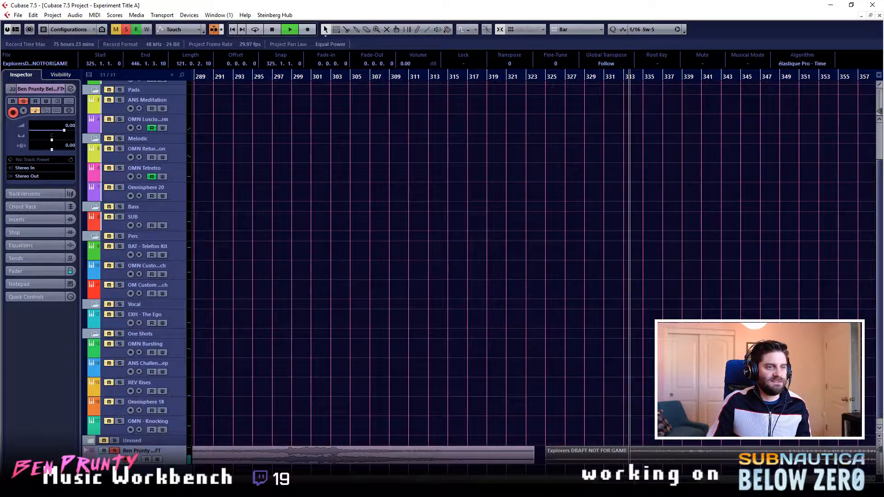
key("space")
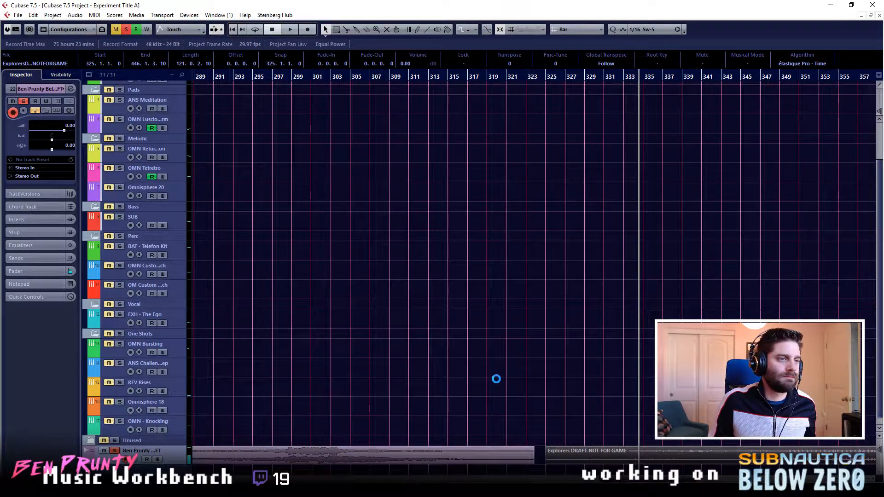
right_click(179, 462)
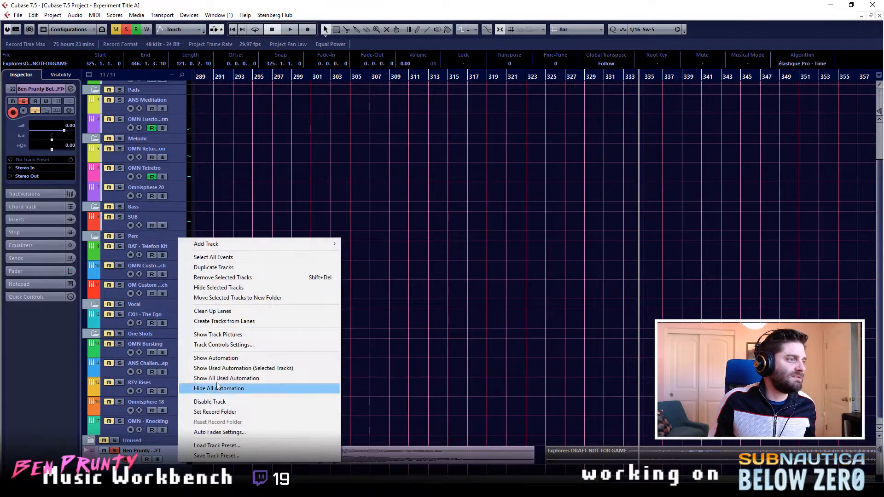
left_click(236, 278)
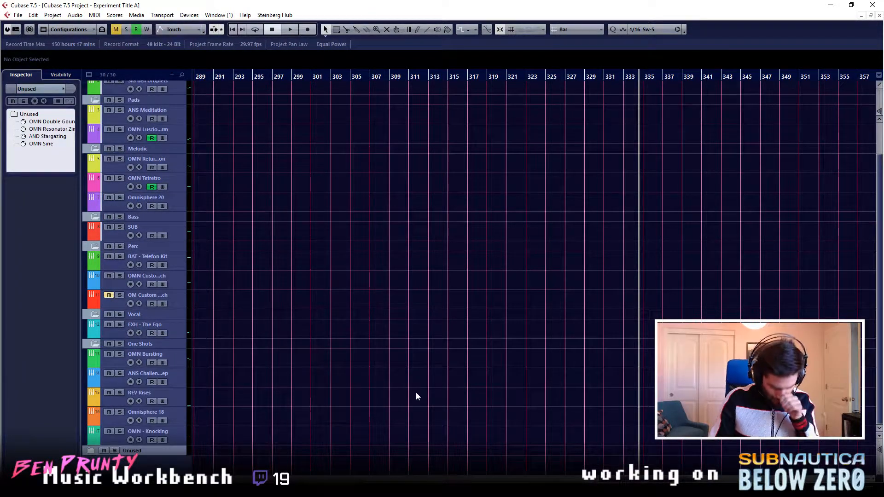
- Return to the start of the project and look over the arrangement from the Arp tracks down to the One Shots
key("KP_Decimal")
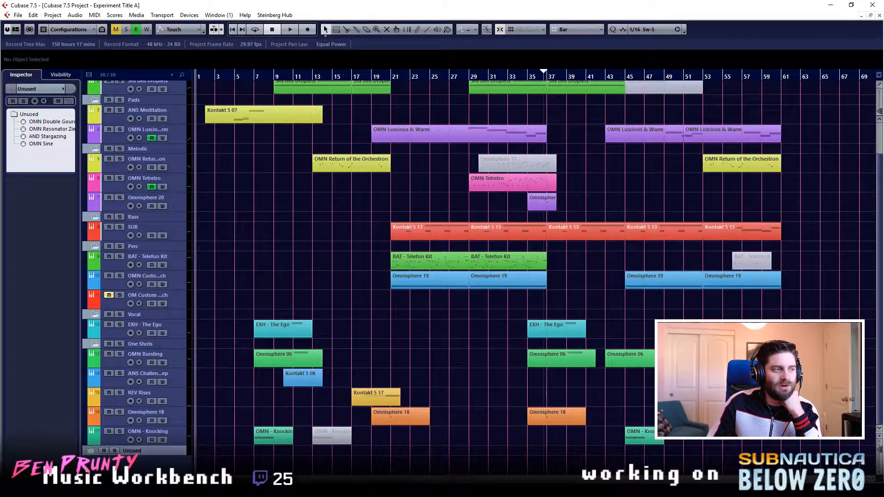
scroll(319, 387, "up", 3)
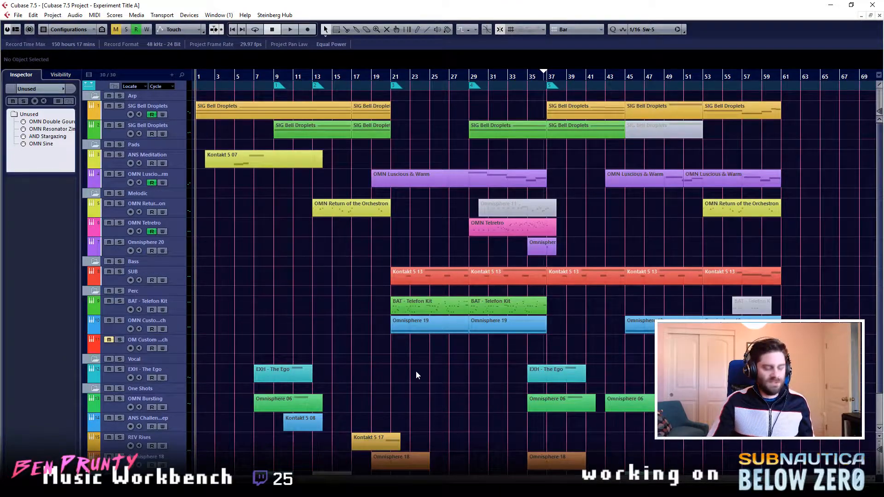
scroll(416, 371, "down", 3)
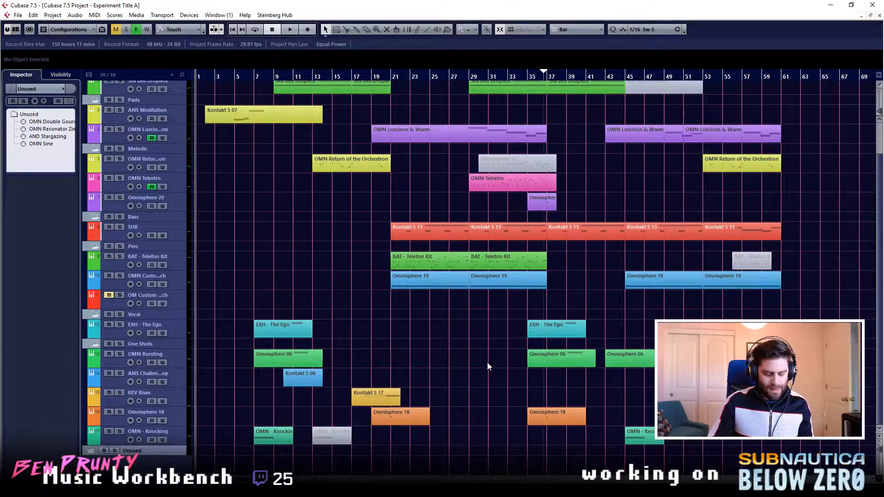
scroll(487, 365, "up", 3)
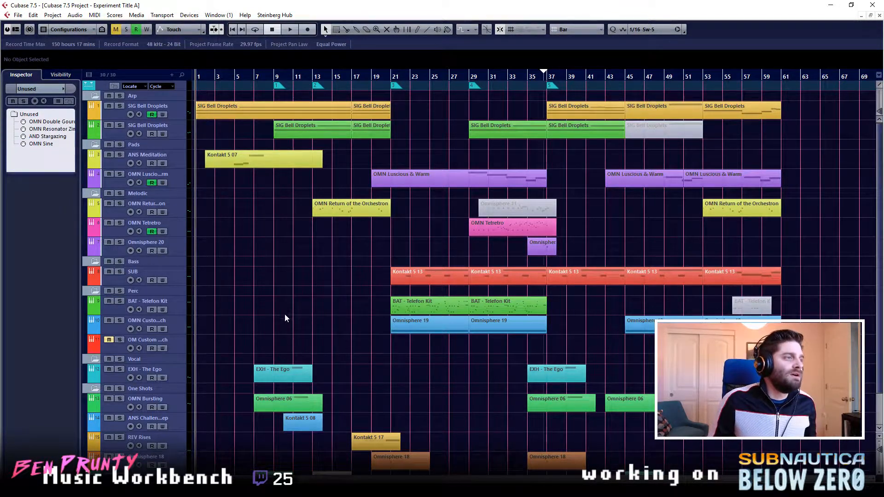
scroll(243, 237, "up", 1)
scroll(531, 282, "left", 1)
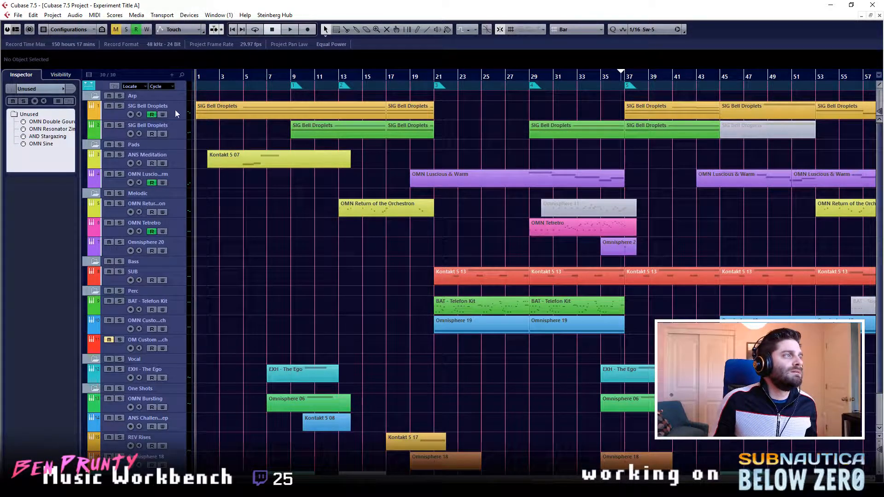
left_click_drag(437, 222, 434, 223)
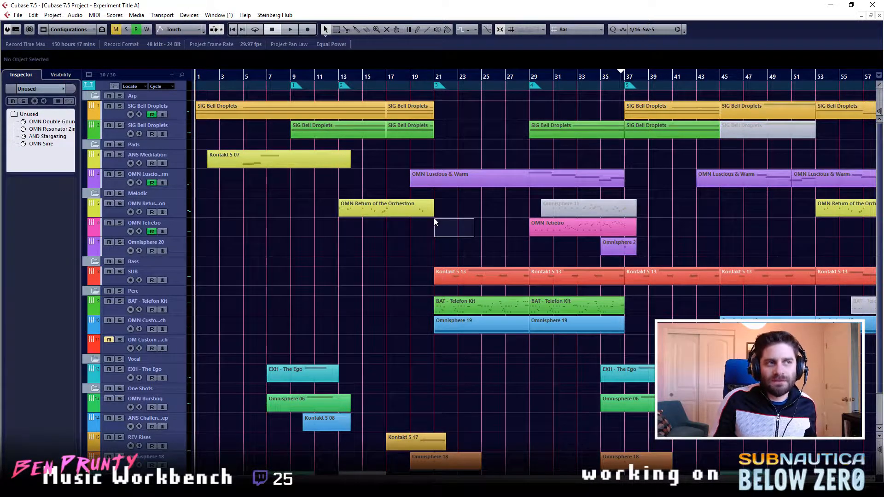
left_click_drag(434, 222, 328, 225)
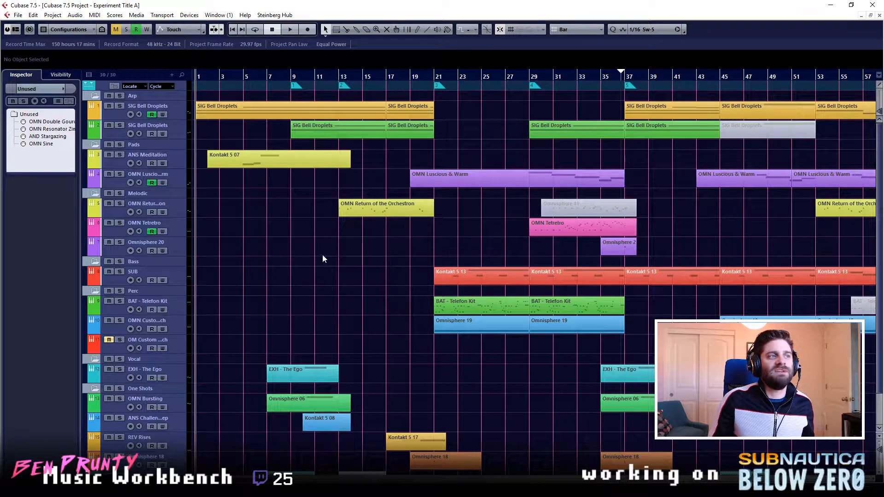
left_click_drag(379, 326, 404, 349)
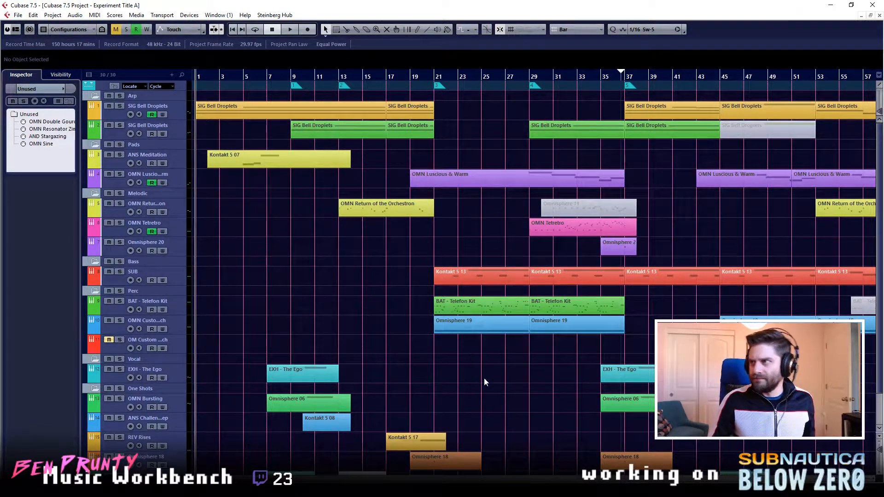
- Play the full arrangement from bar 1 until past its last clips, stop it and return to the start
key("space")
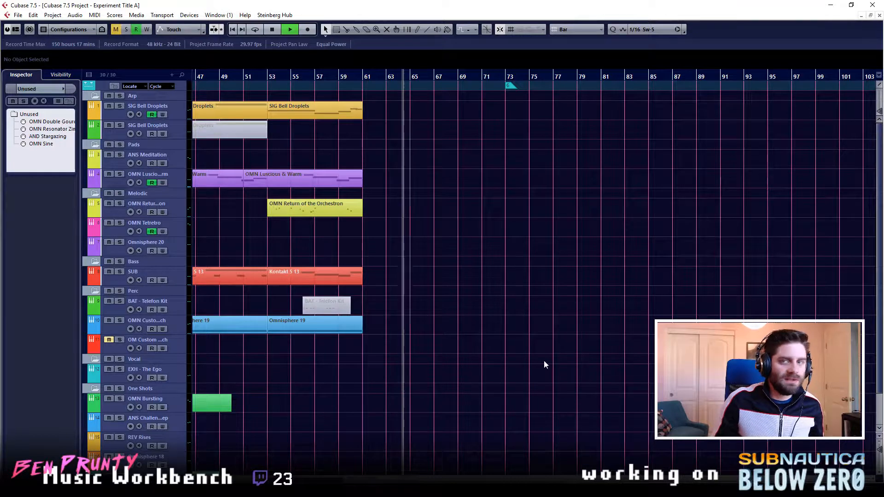
key("space")
key("KP_Decimal")
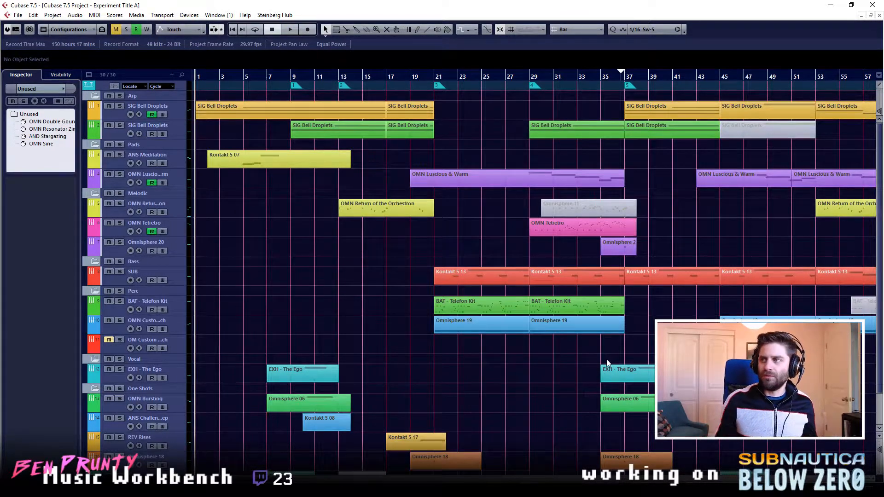
- Solo both SIG Bell Droplets tracks, listen to their opening bars from bar 1, and clear the solos
left_click(436, 84)
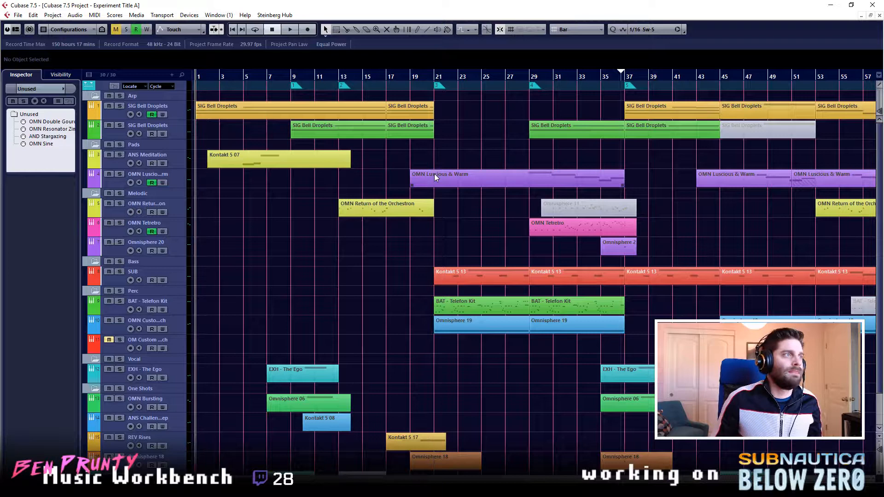
left_click(119, 106)
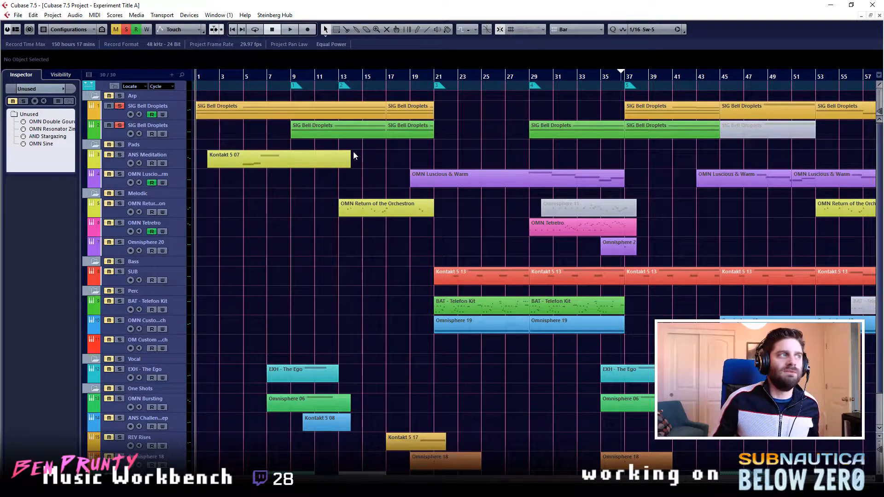
key("space")
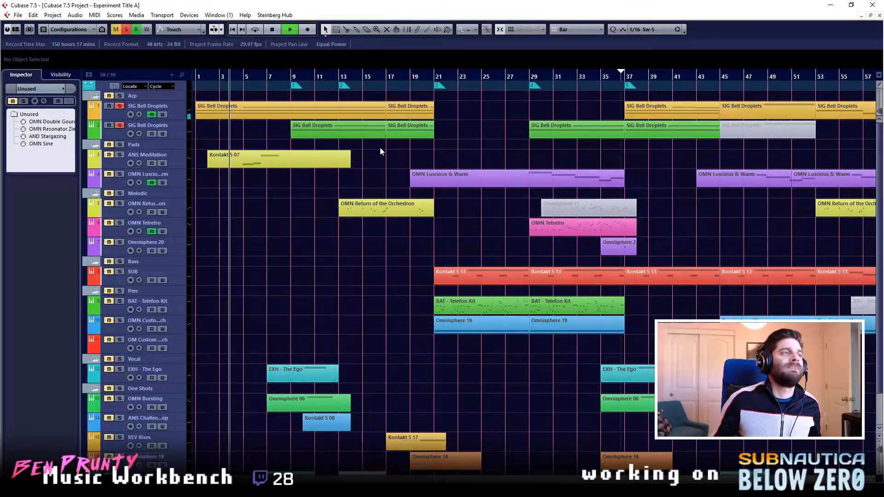
key("space")
left_click(119, 125)
left_click(121, 106)
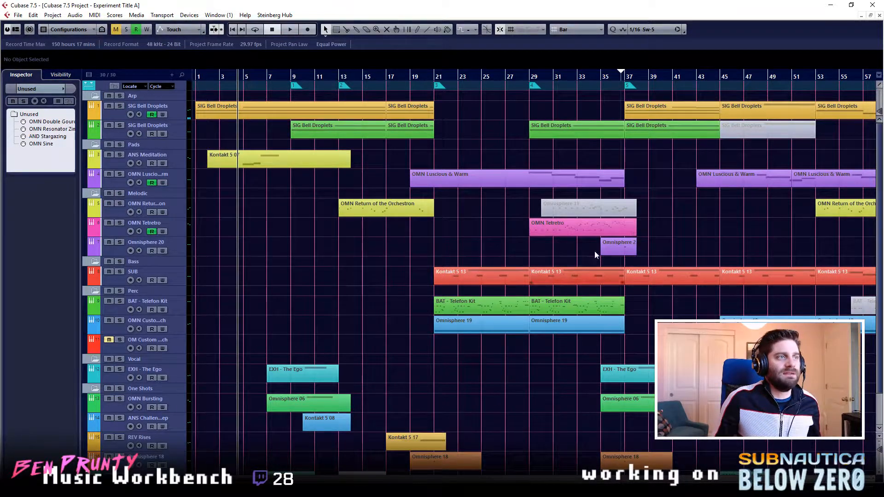
- Solo the OMN Return of the Orchestron track, listen to its clip from bar 13, and clear the solo
left_click(184, 212)
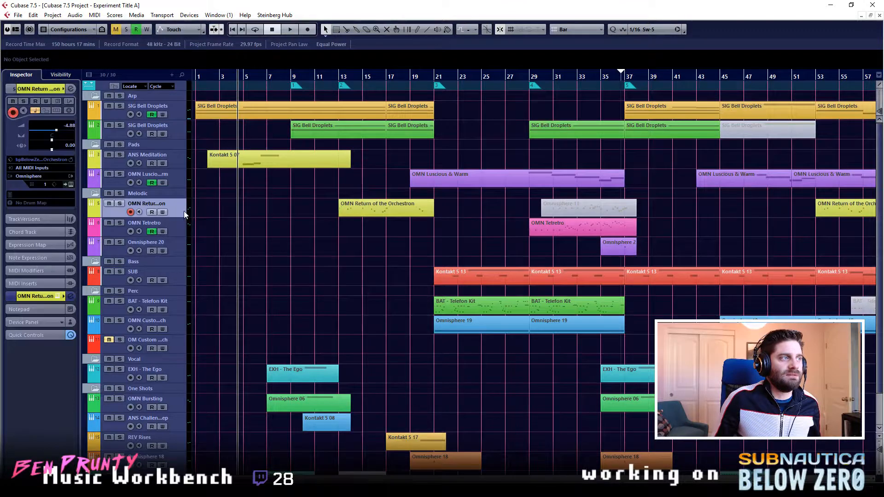
left_click(365, 205)
left_click(341, 83)
left_click(117, 204)
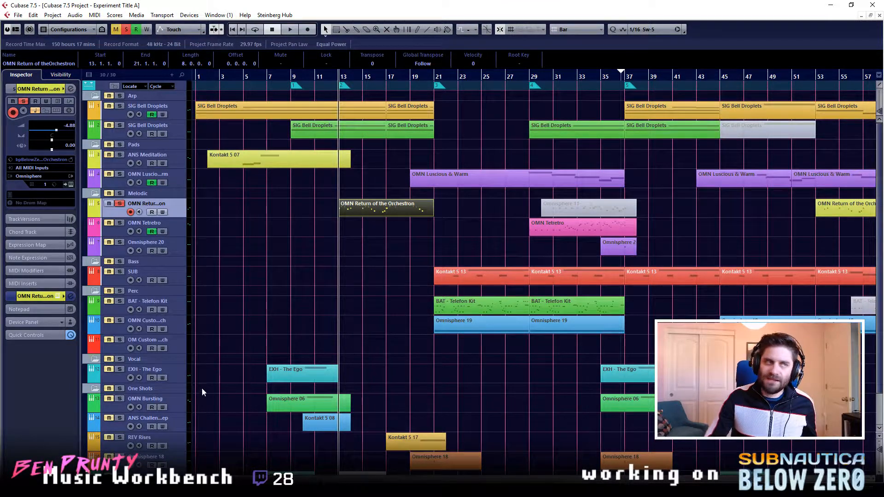
key("space")
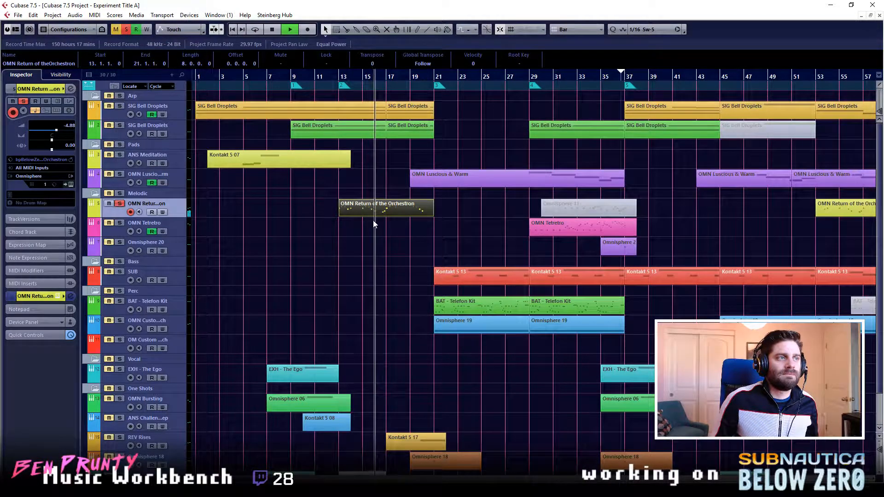
left_click(376, 217)
key("space")
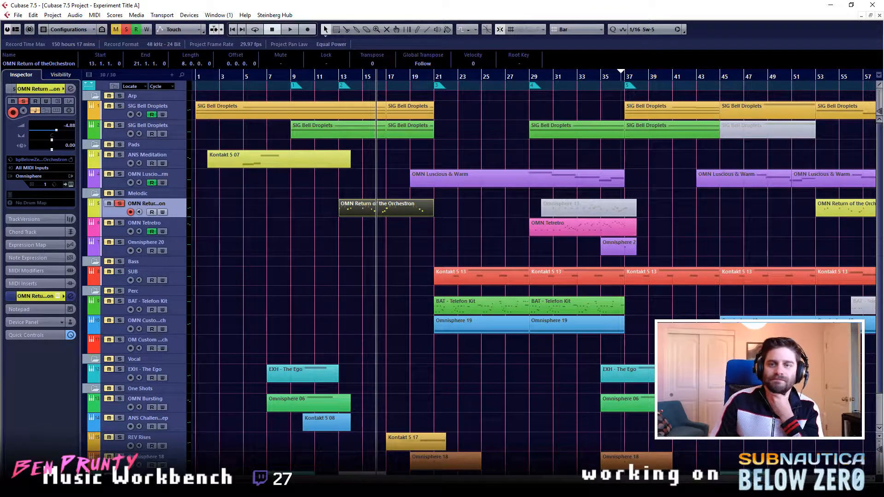
left_click_drag(339, 78, 340, 81)
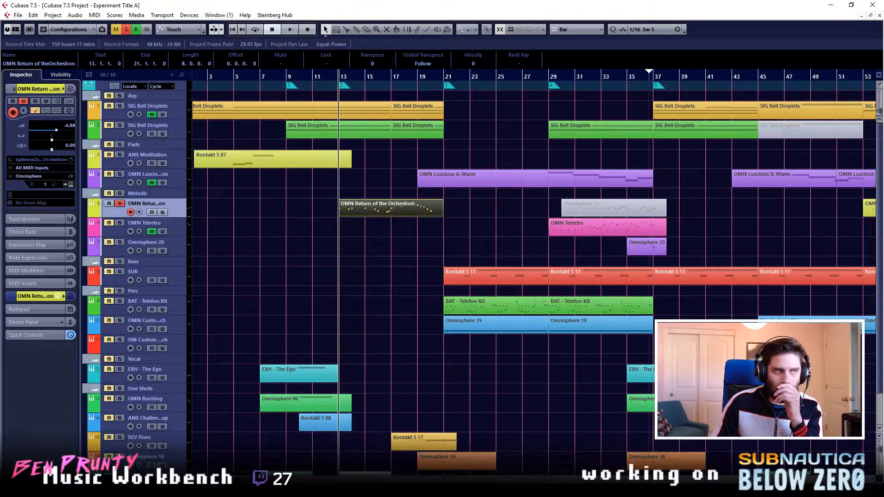
left_click(120, 204)
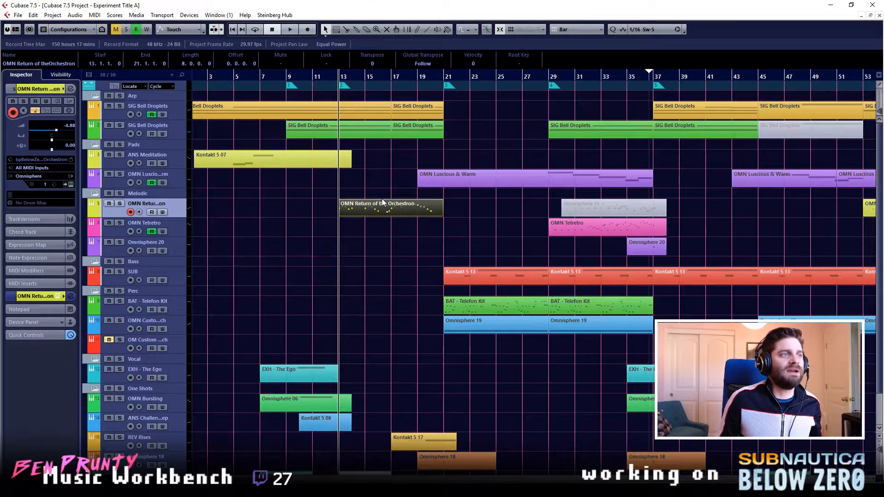
- Play all tracks from the section marker at bar 21 until just past bar 37, and stop
left_click(479, 260)
left_click(449, 84)
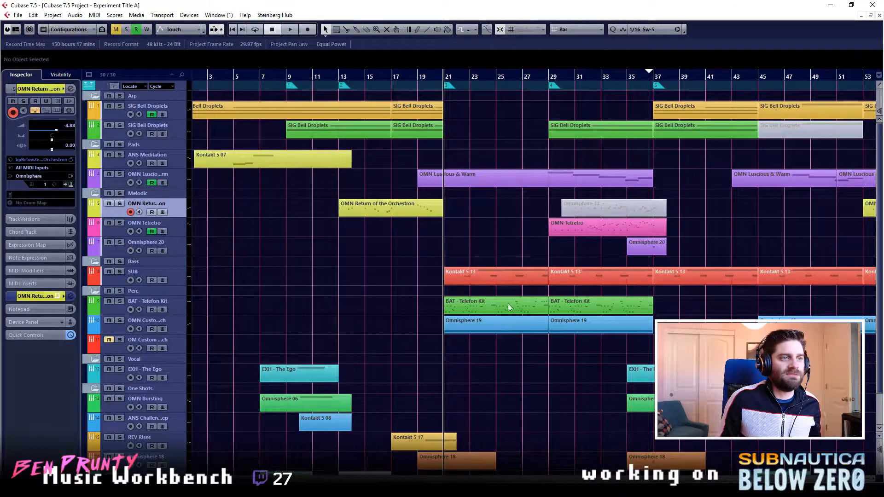
key("space")
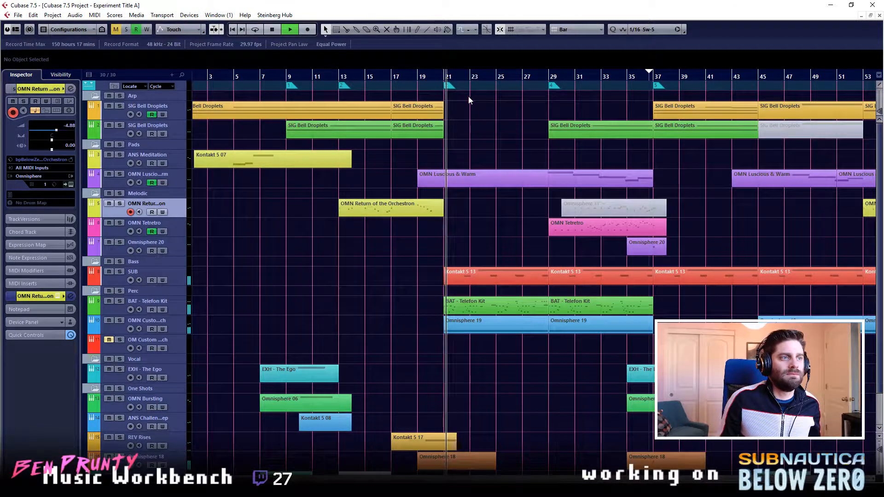
key("f")
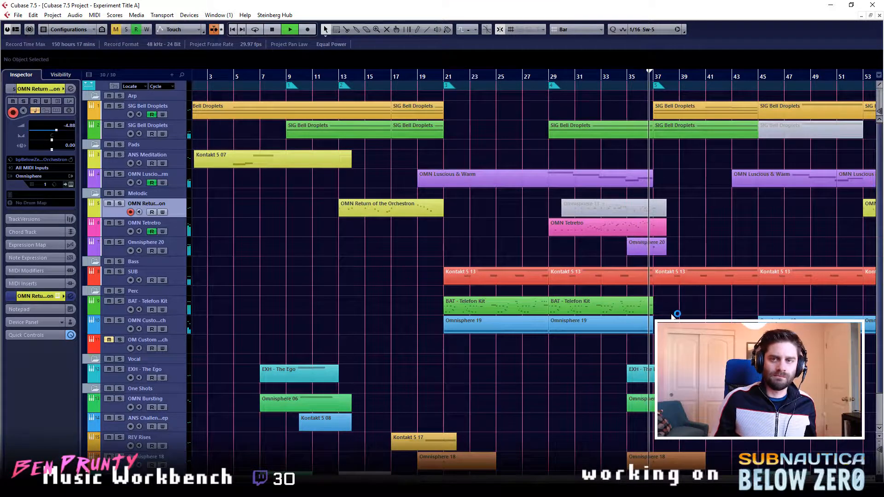
key("space")
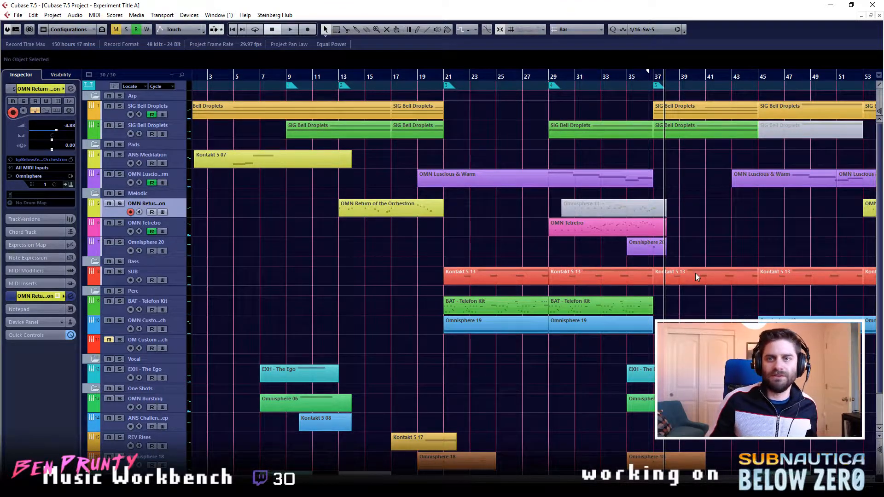
- Locate the playhead at bars 29, 21 and 35, return it to bar 1, and look over the arrangement
left_click(543, 76)
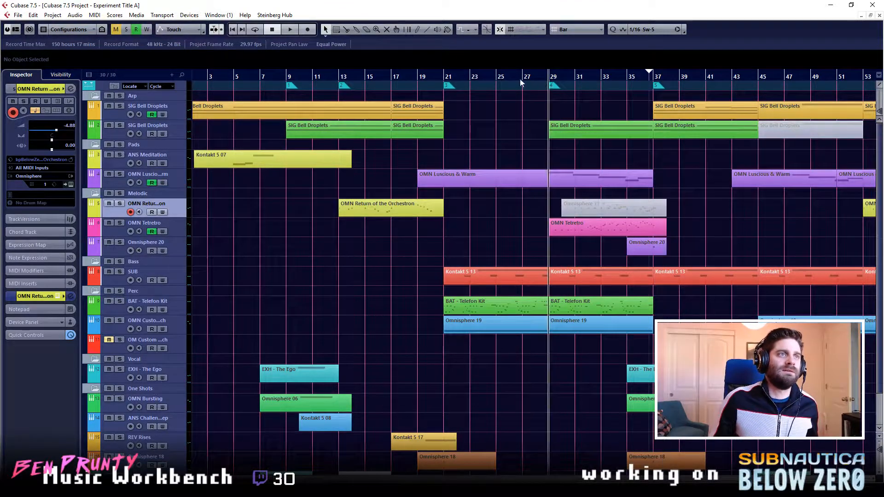
left_click(444, 79)
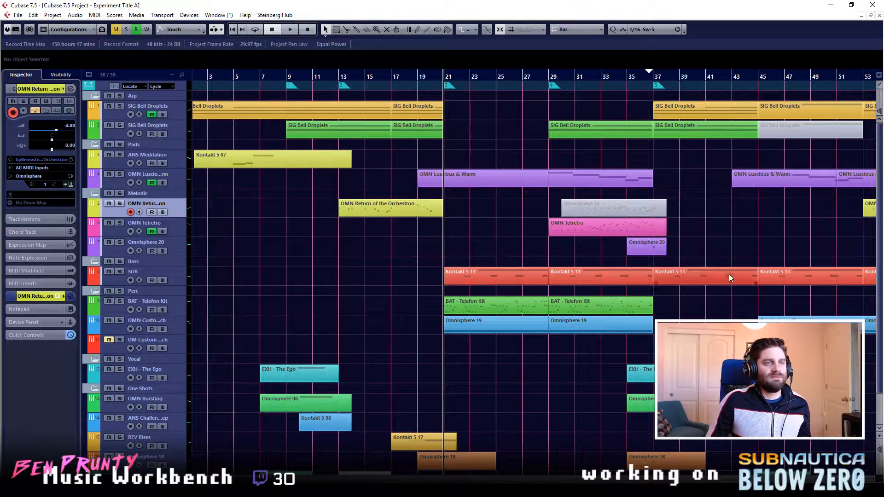
left_click_drag(649, 72, 635, 79)
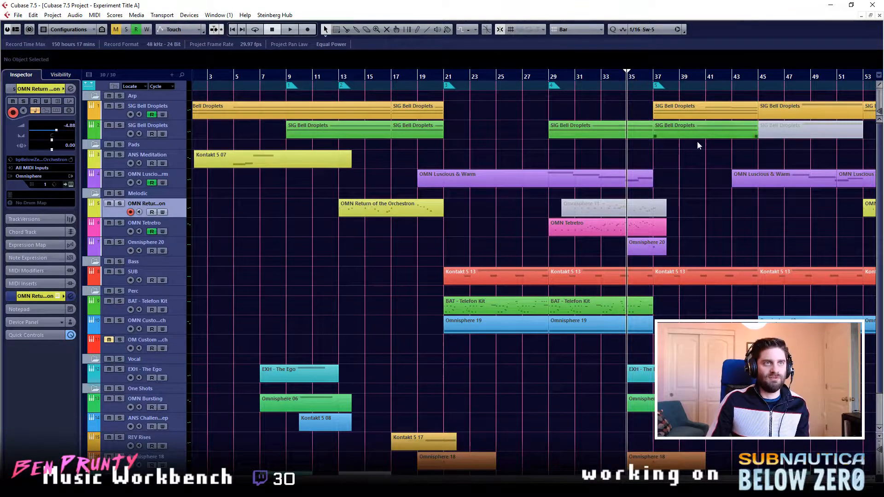
key("Home")
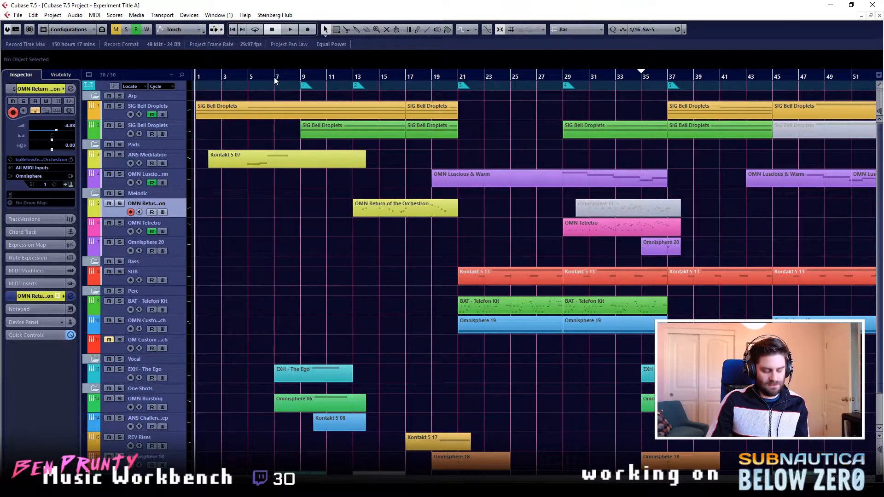
scroll(675, 299, "down", 2)
scroll(603, 302, "up", 2)
scroll(663, 297, "right", 4)
scroll(671, 297, "left", 4)
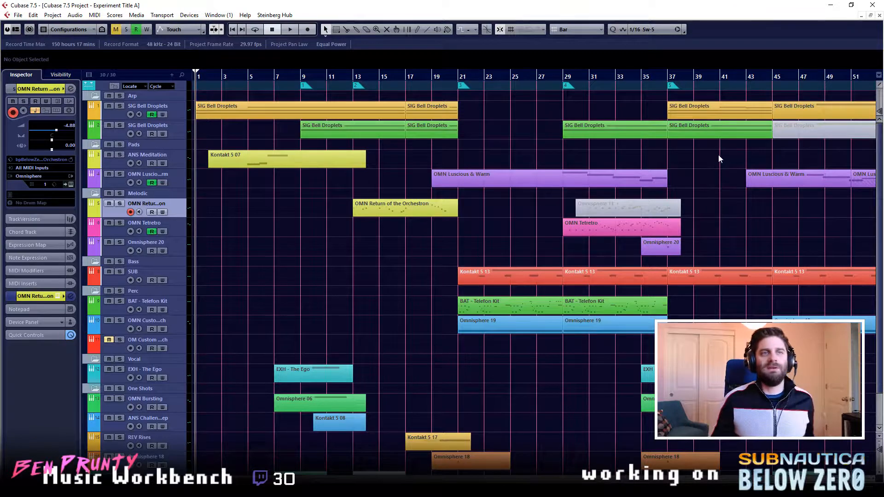
left_click(750, 185)
left_click(745, 250)
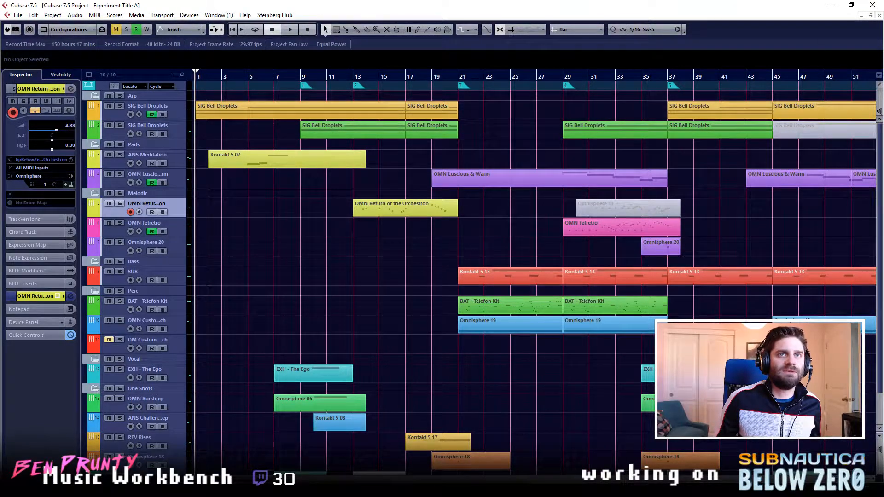
- Close the Experiment Title A project without saving it and delete the files created since the last save
left_click(880, 16)
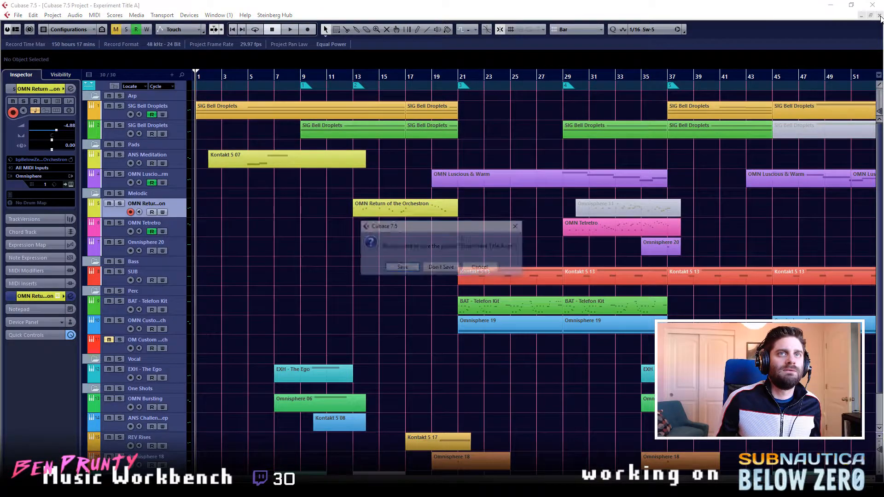
left_click(436, 268)
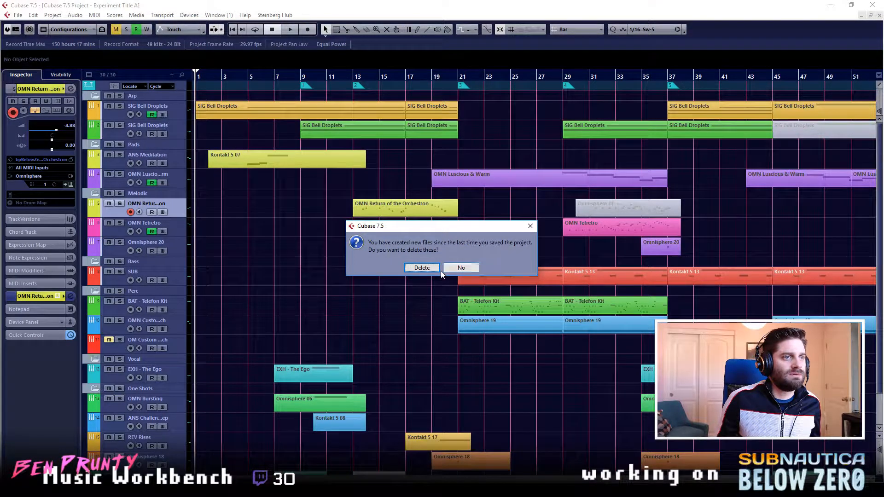
left_click(422, 268)
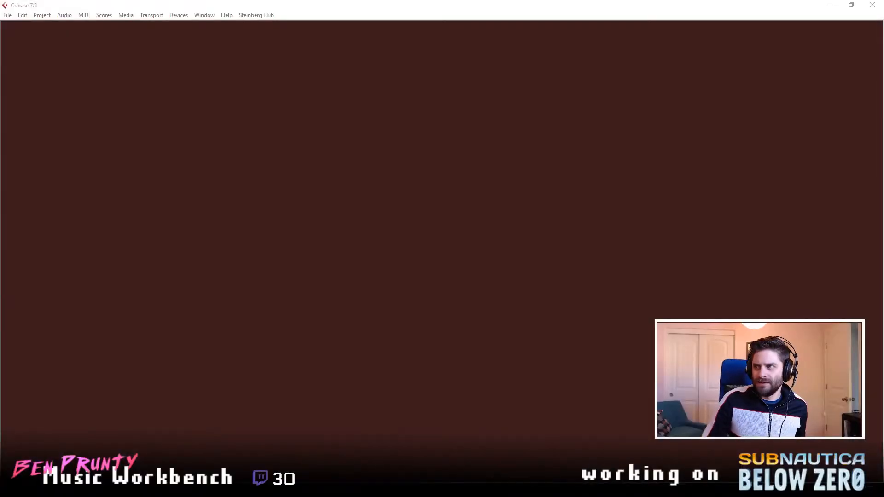
- Open the recent project Experiment Reflect.cpr, dismissing the jBridge warning and leaving the missing Vocals 1.wav file unresolved
left_click(7, 14)
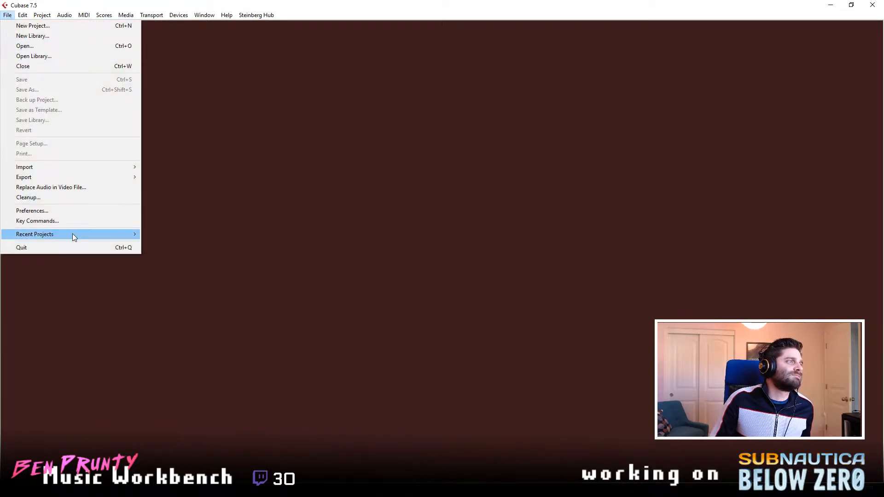
mouse_move(70, 234)
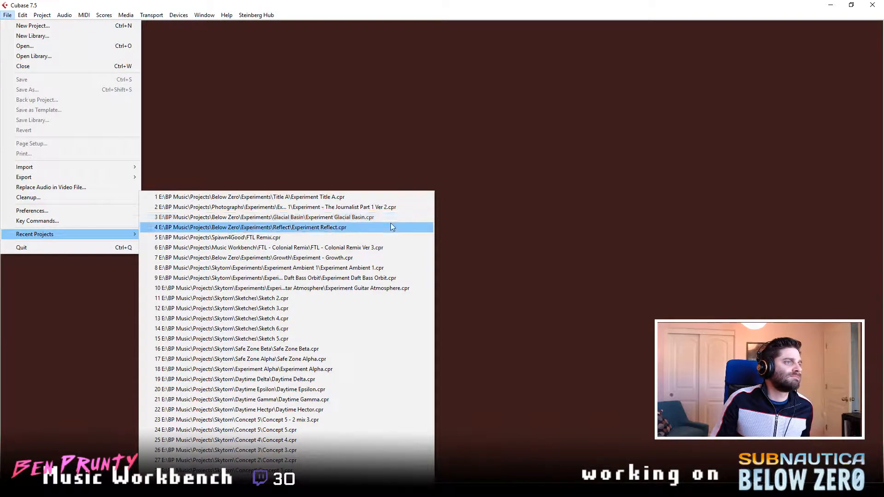
left_click(364, 229)
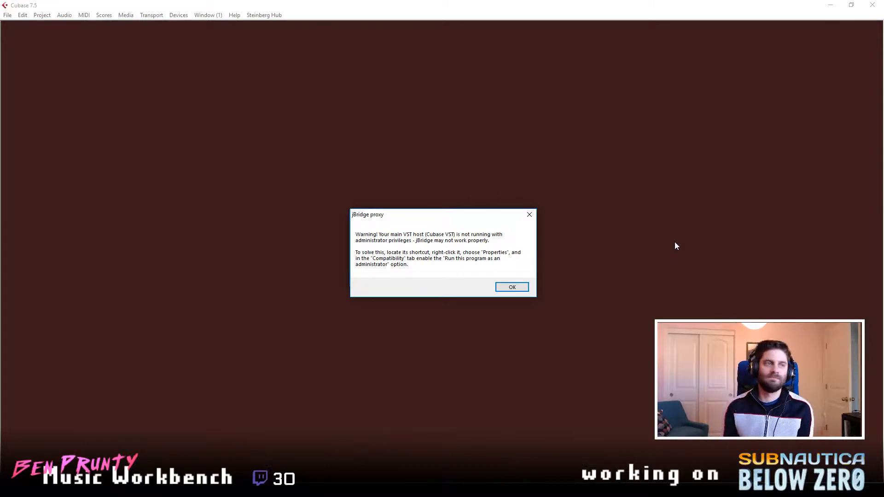
key("Return")
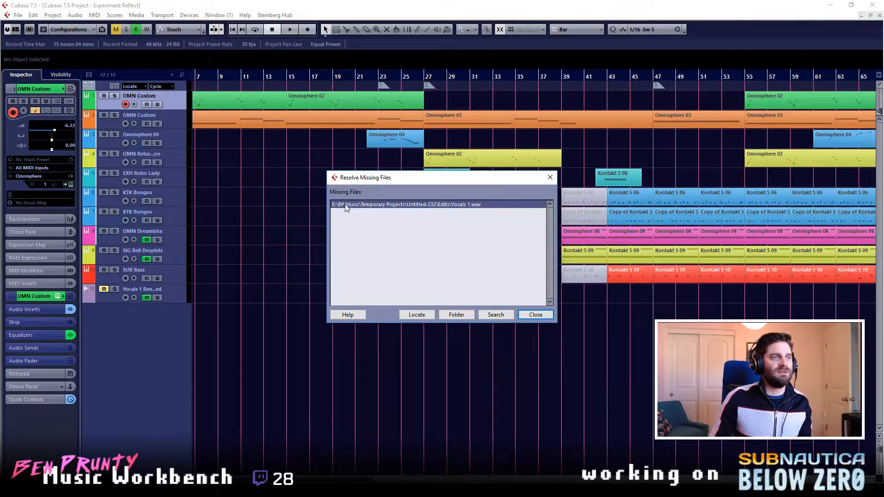
left_click(527, 317)
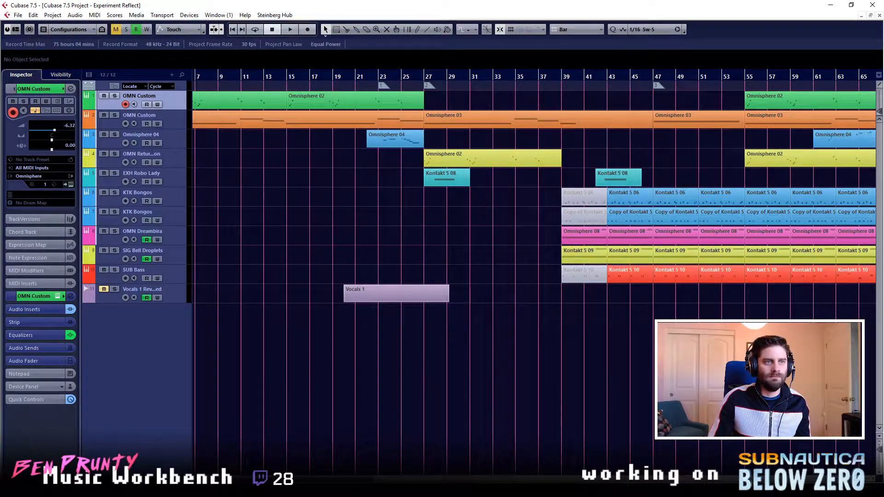
- Start the VoxengoRecorder insert on the Stereo Out channel and close the plug-in, channel settings and mixer windows
key("F3")
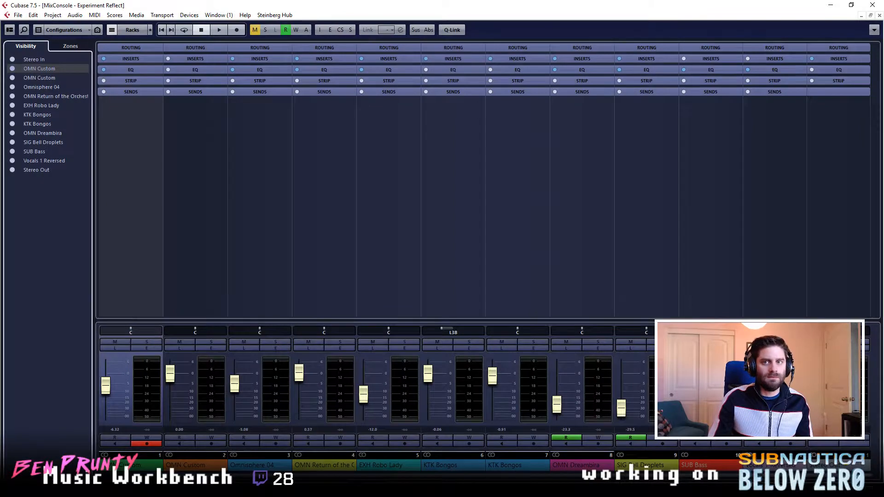
left_click(856, 348)
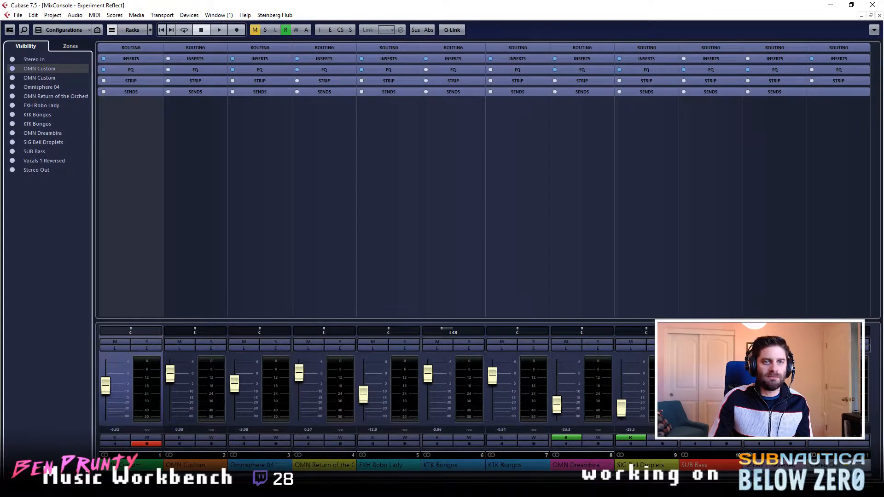
left_click(363, 398)
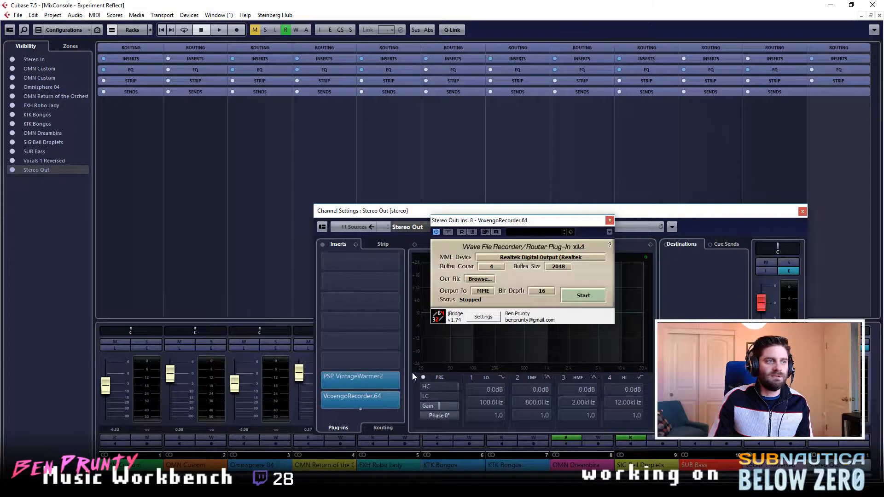
left_click(594, 295)
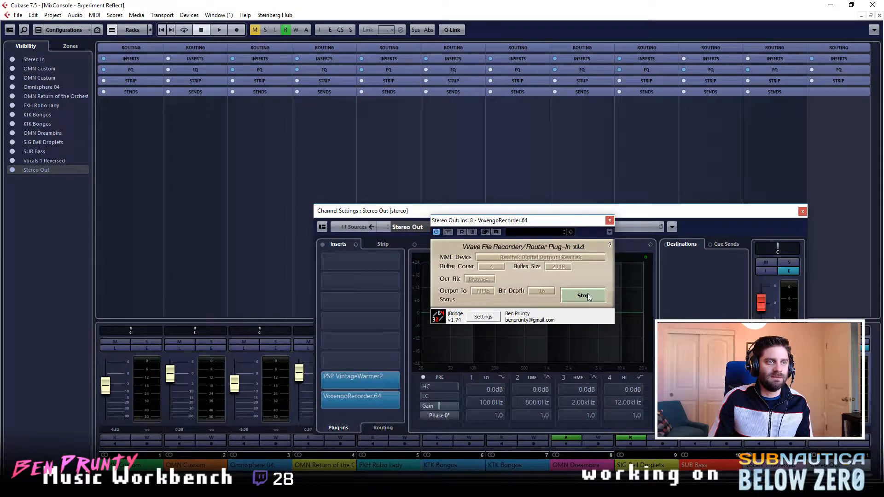
left_click(610, 221)
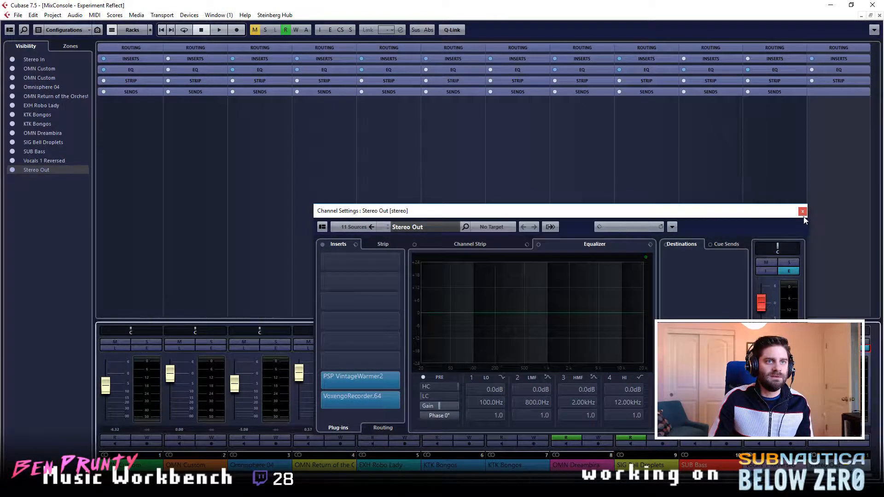
left_click(802, 212)
left_click(878, 16)
- Listen briefly to the arrangement from bar 43, stop, and return the playhead to bar 1
left_click(609, 76)
key("space")
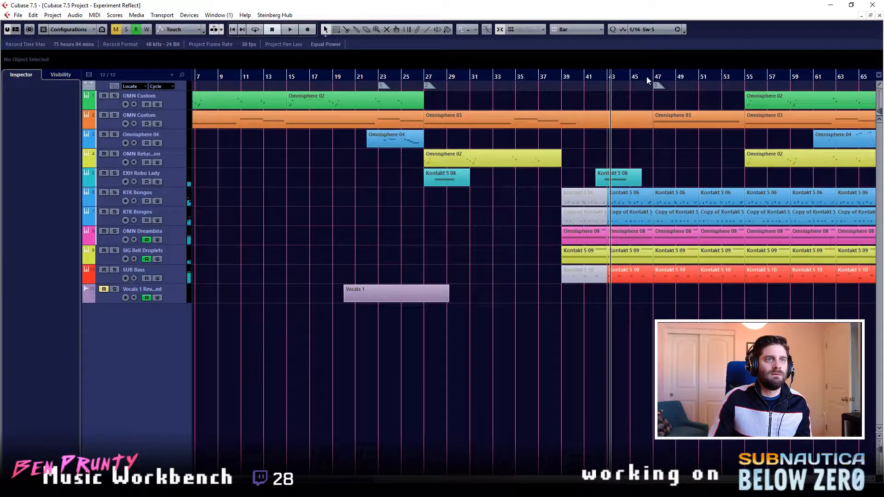
left_click(376, 79)
left_click(355, 78)
key("KP_Decimal")
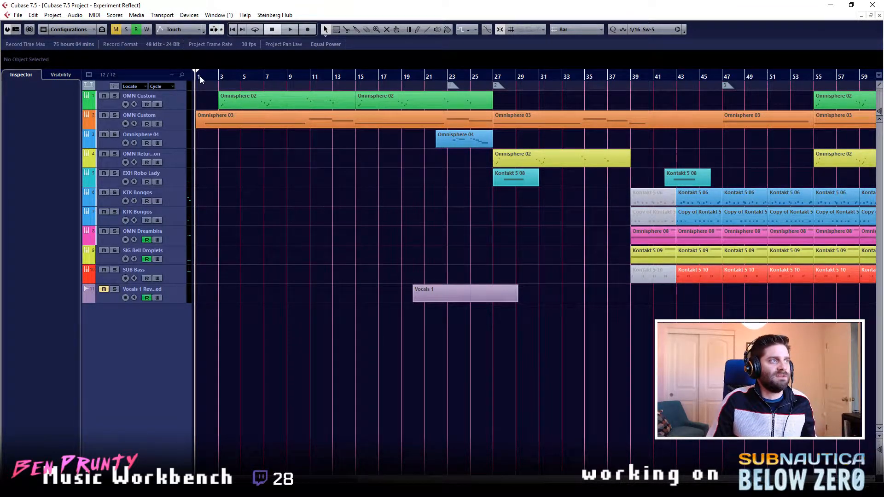
- Play the arrangement from bar 1 to just past bar 67, raising the EXH Robo Lady track volume to -8.68 during playback
key("space")
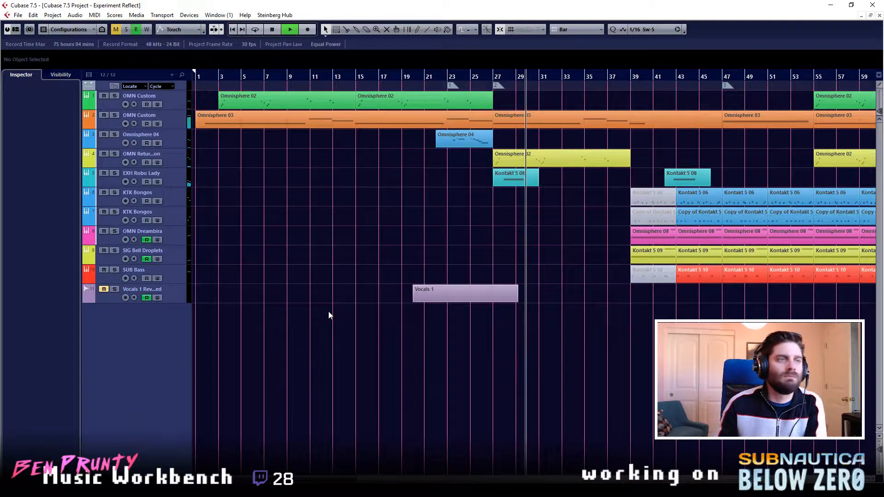
left_click(171, 181)
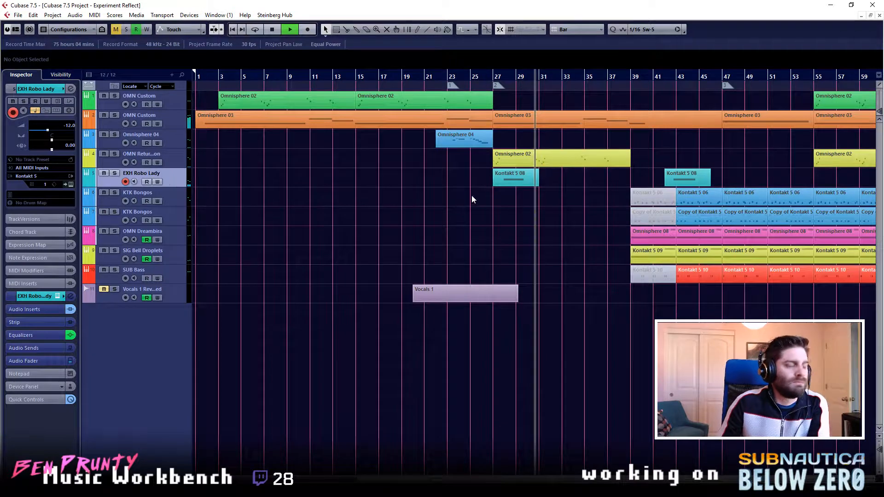
key("e")
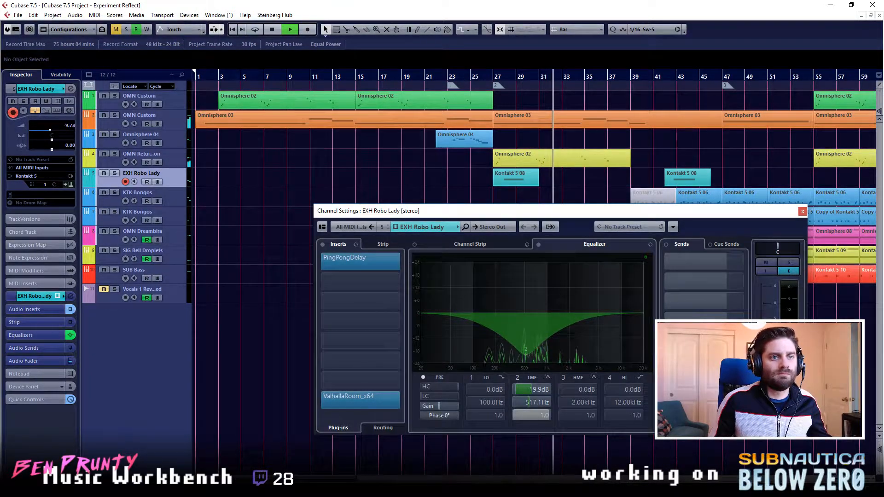
left_click(802, 213)
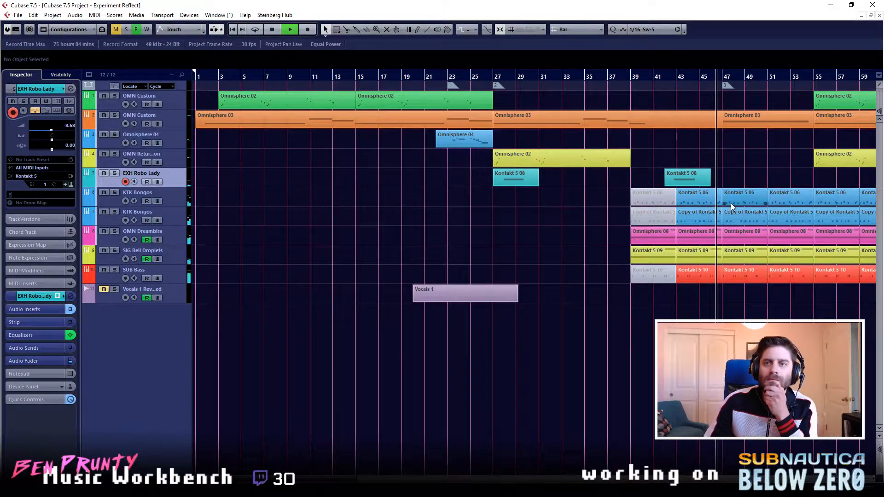
left_click_drag(281, 479, 333, 479)
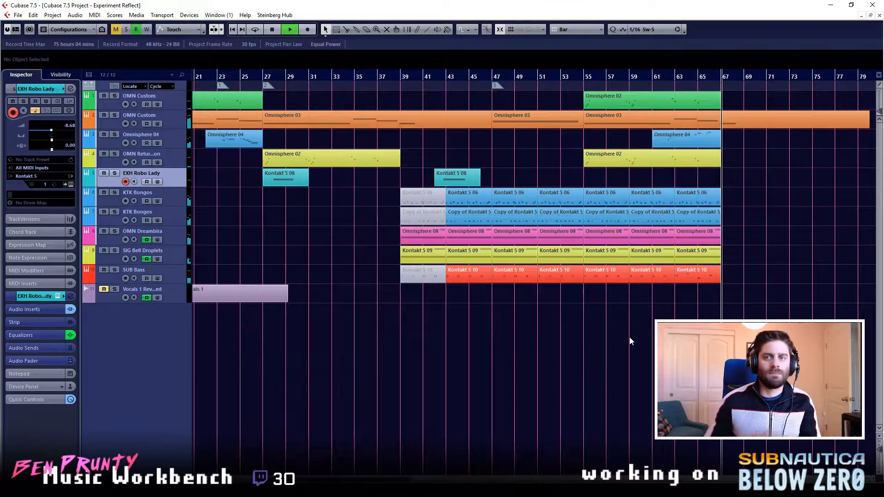
key("space")
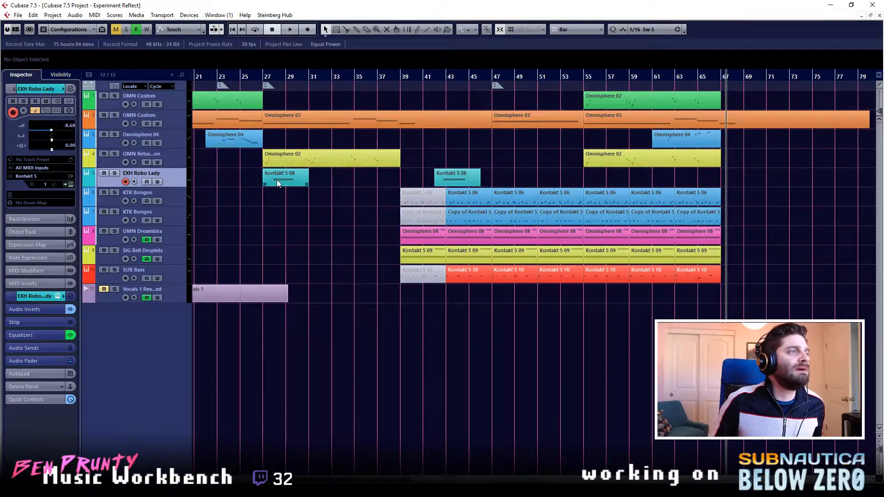
- Locate the playhead at bar 27 and look over the EXH Robo Lady clip and the opening section
left_click(265, 82)
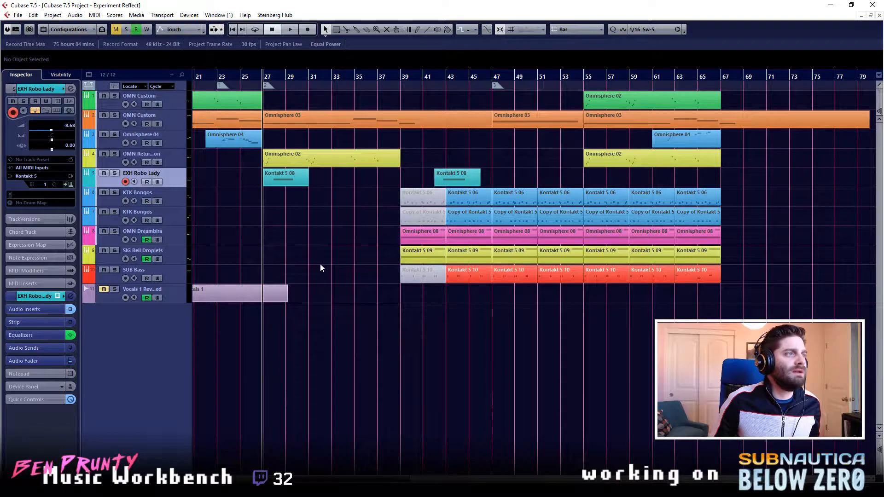
left_click(285, 183)
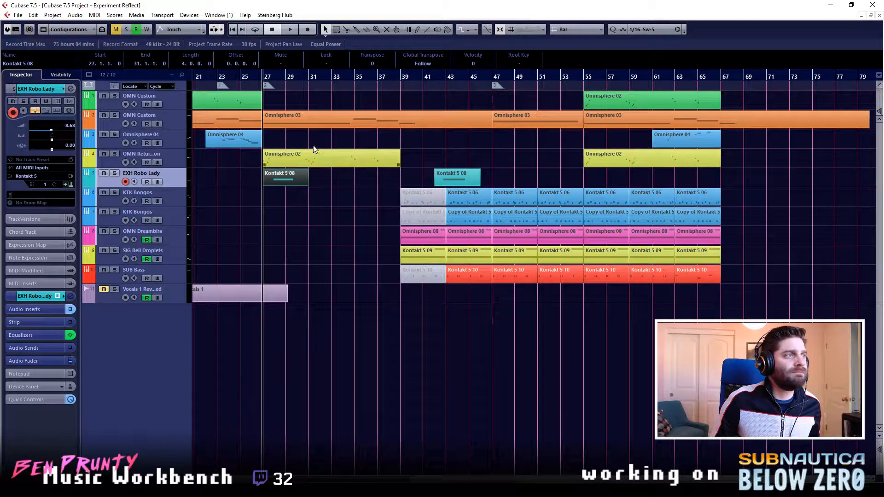
left_click(347, 282)
scroll(560, 336, "left", 5)
scroll(568, 336, "left", 6)
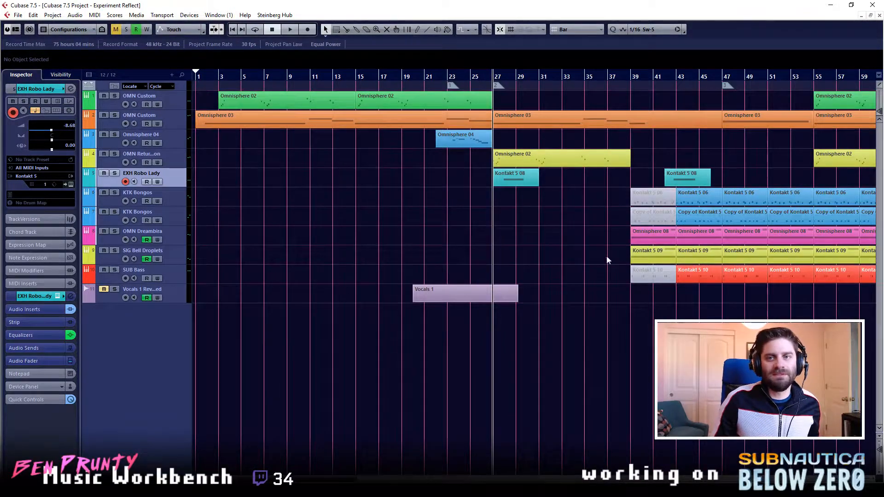
- Locate the playhead at bar 1 and the section starts at bars 23 and 27 to review the arrangement's structure
left_click(198, 79)
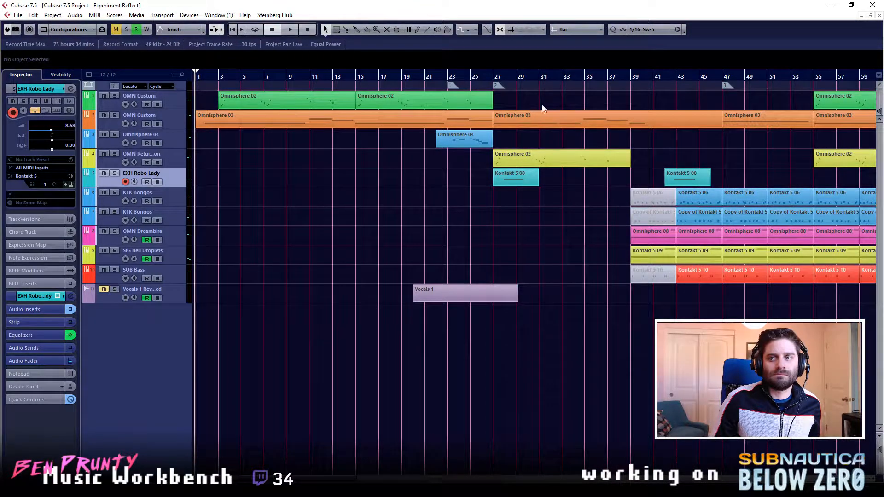
left_click(496, 86)
left_click(197, 82)
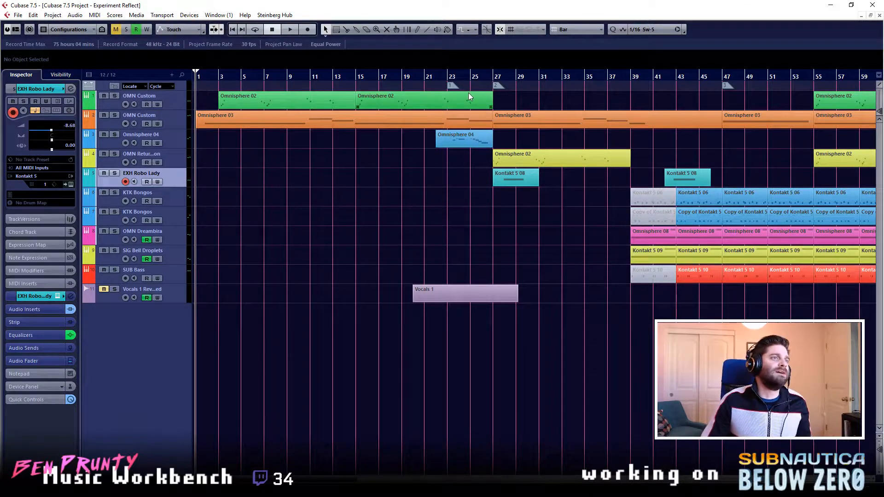
left_click(450, 80)
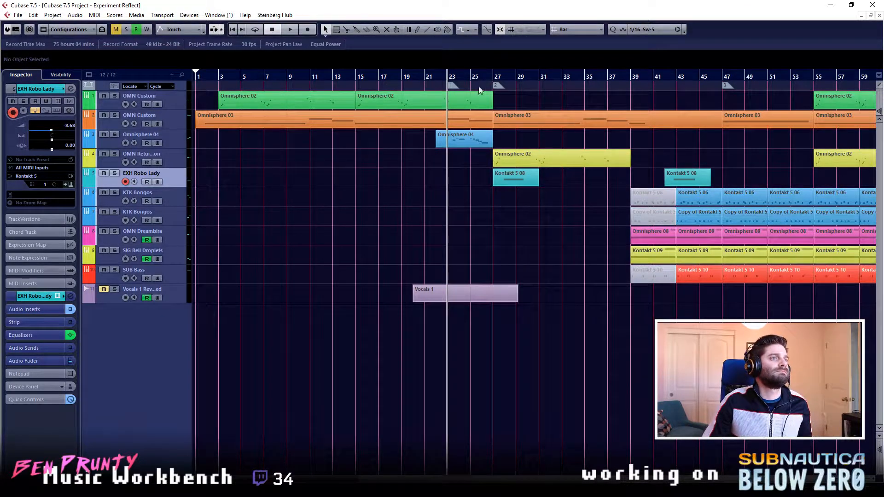
left_click(493, 80)
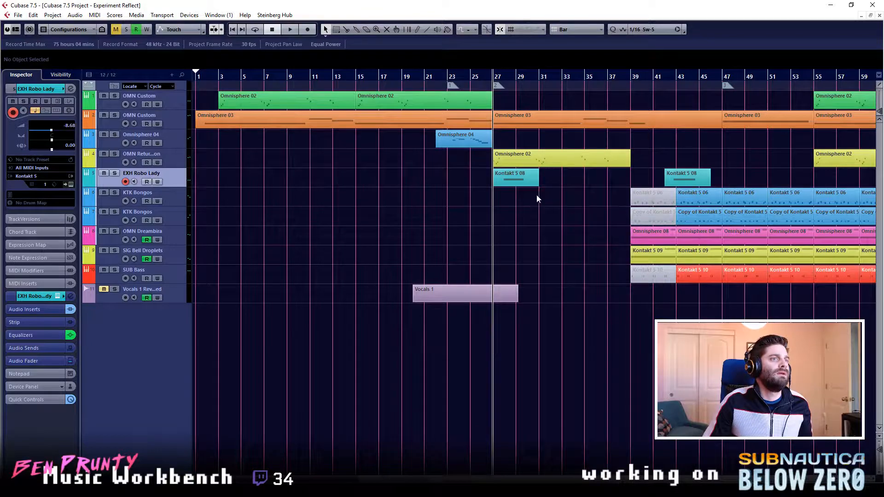
- Select the EXH Robo Lady clip at bar 27, play from there while setting the track's volume to -5.50, and stop
left_click(514, 179)
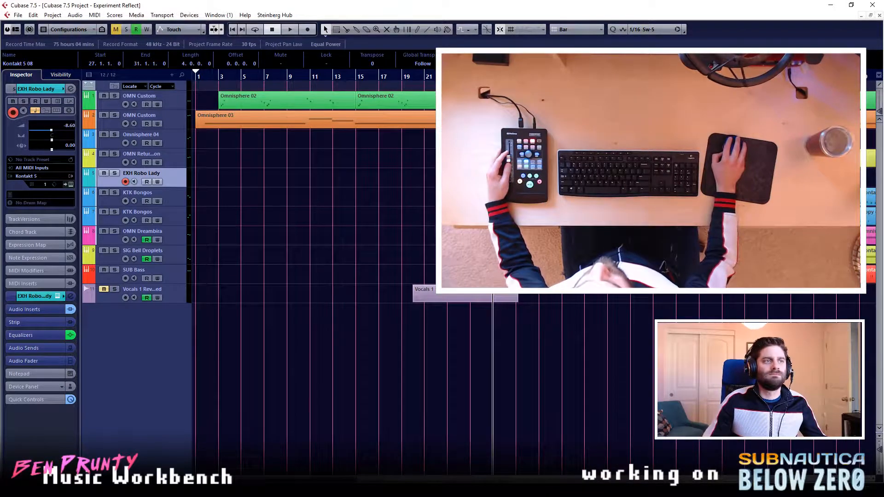
key("space")
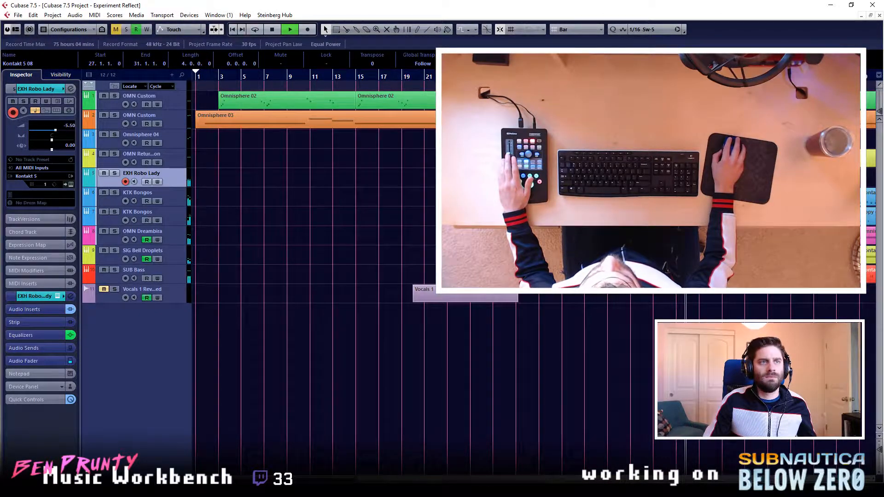
key("space")
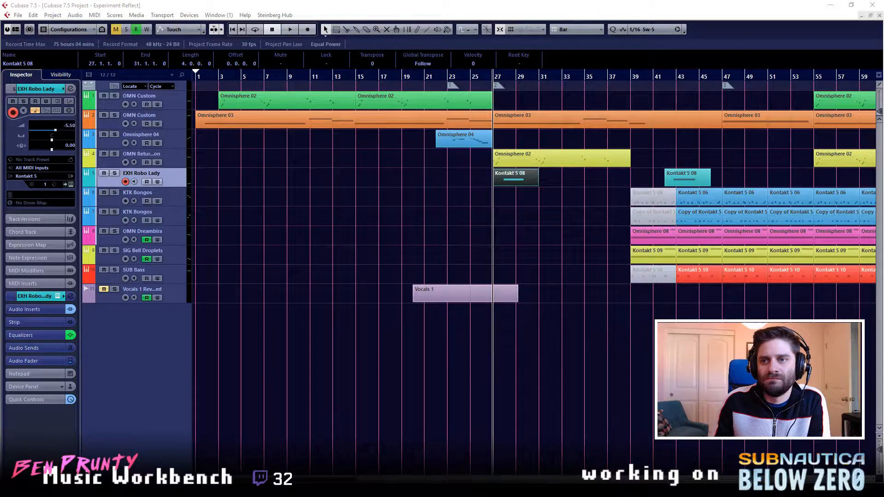
- Clear the clip selection, listen to the transition from bar 25 to about bar 30, and stop
key("alt+Tab")
left_click(381, 138)
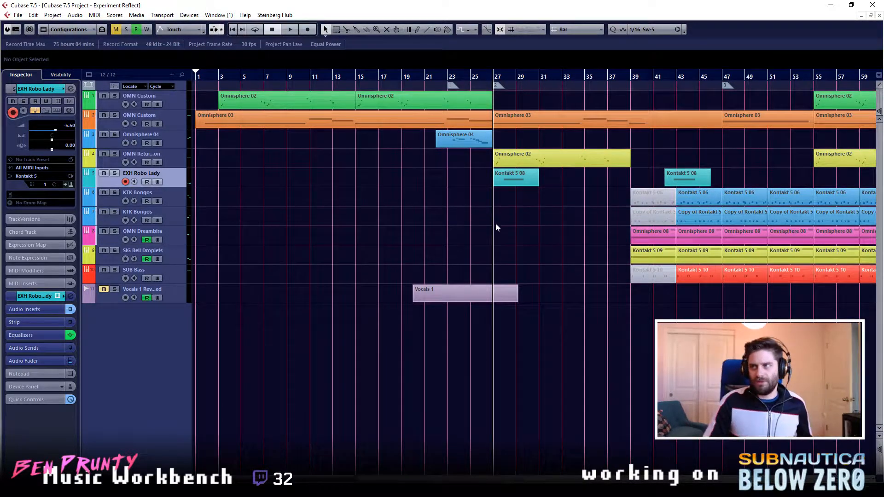
left_click(470, 80)
key("space")
left_click(587, 209)
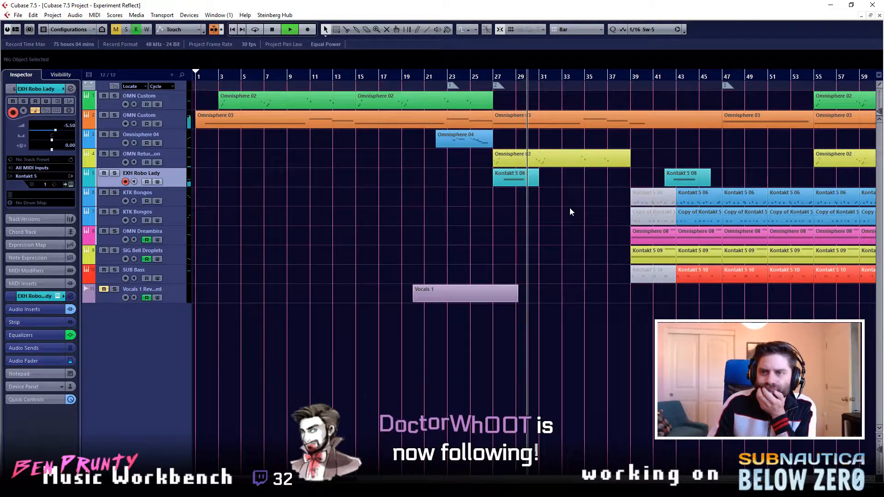
key("space")
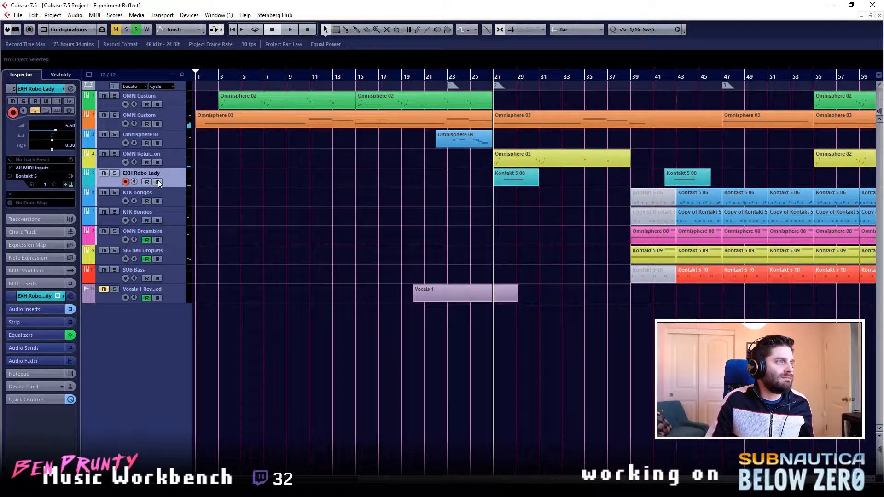
- Show the EXH Robo Lady volume automation and look over the Vocals 1 Reversed track and its clip
left_click(85, 184)
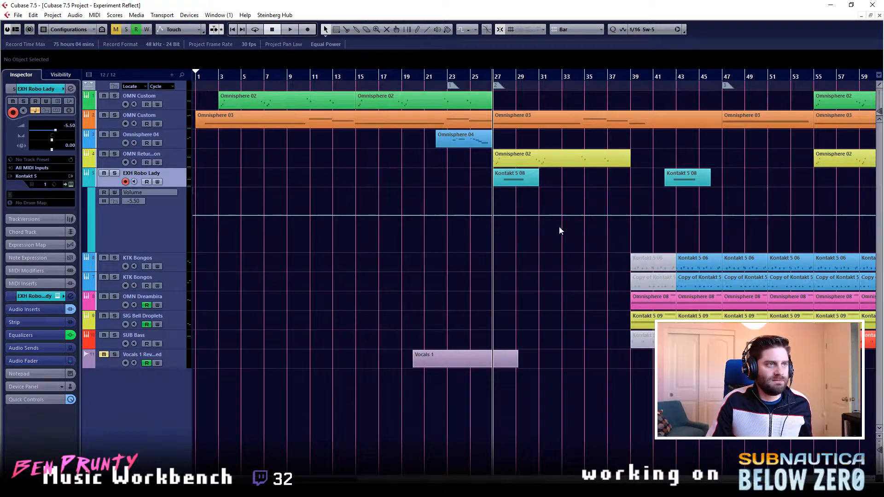
left_click(163, 236)
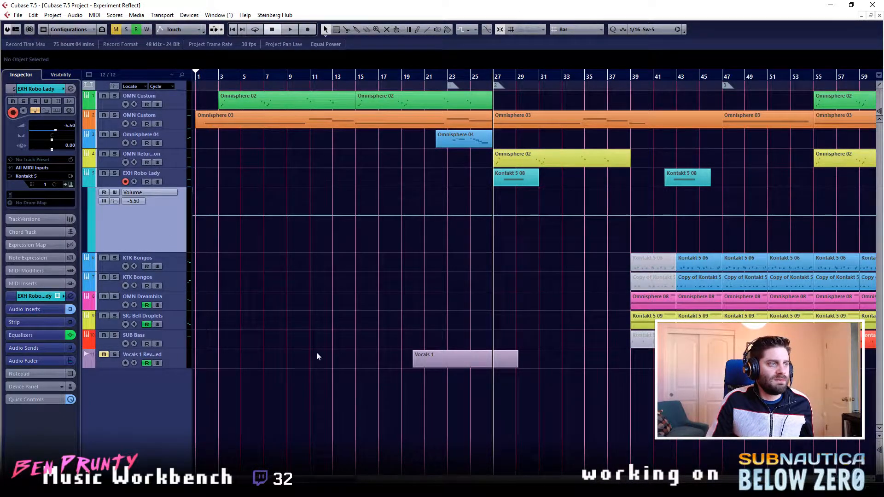
left_click(186, 361)
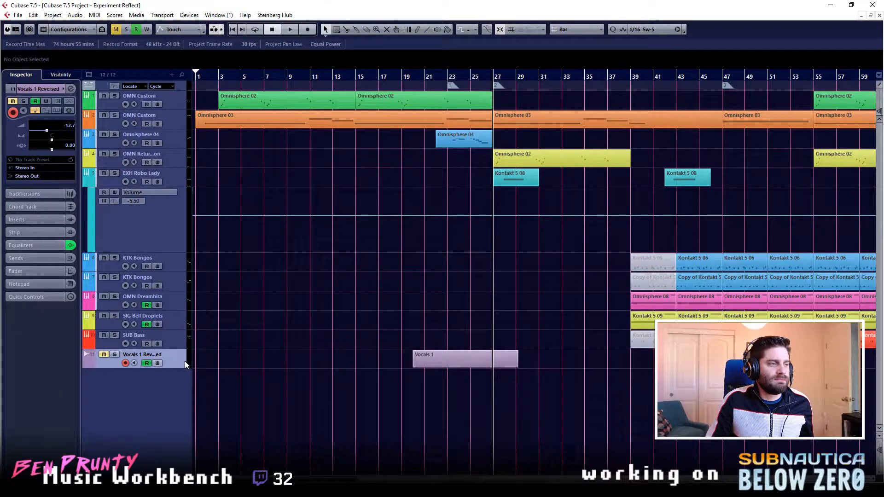
left_click(437, 364)
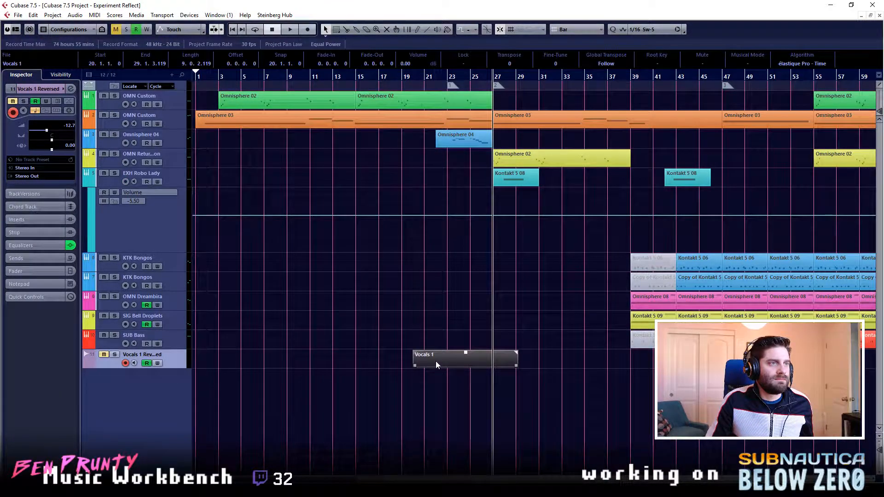
left_click(445, 348)
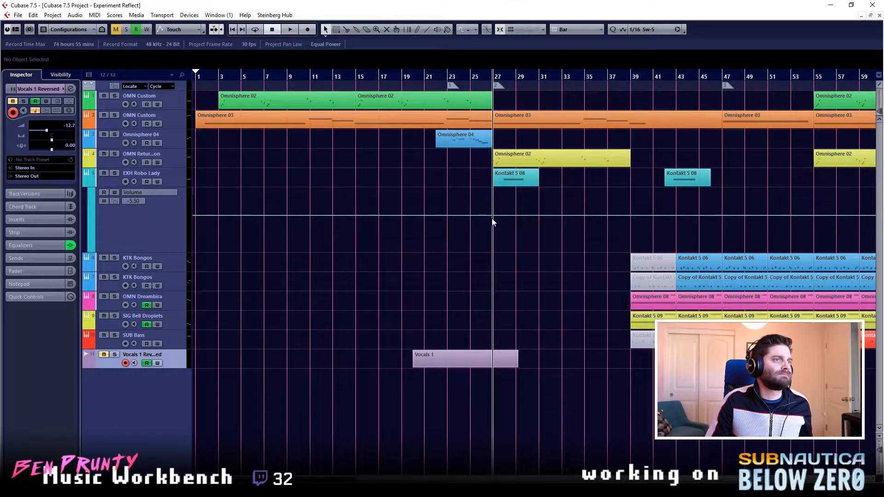
- Add EXH Robo Lady volume points that rise from -33.3 at bar 28 to -5.50 at about beat 2
scroll(514, 225, "up", 3, "ctrl")
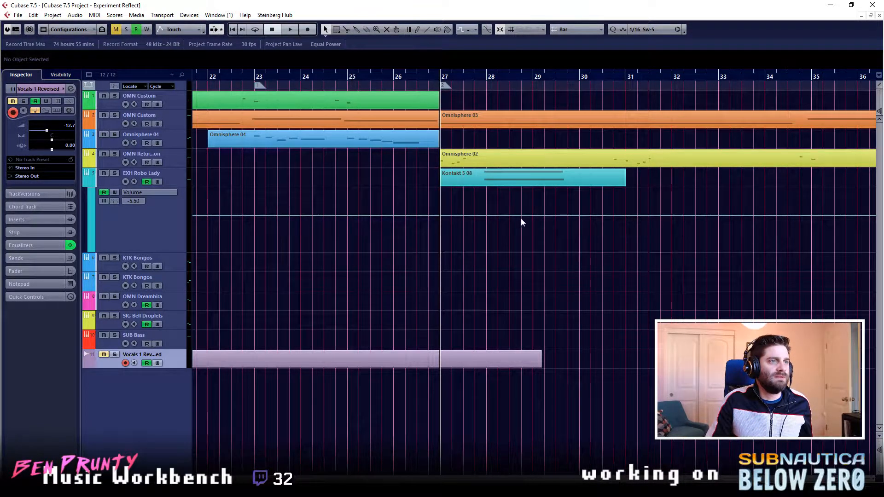
left_click(501, 215)
left_click_drag(487, 216, 482, 242)
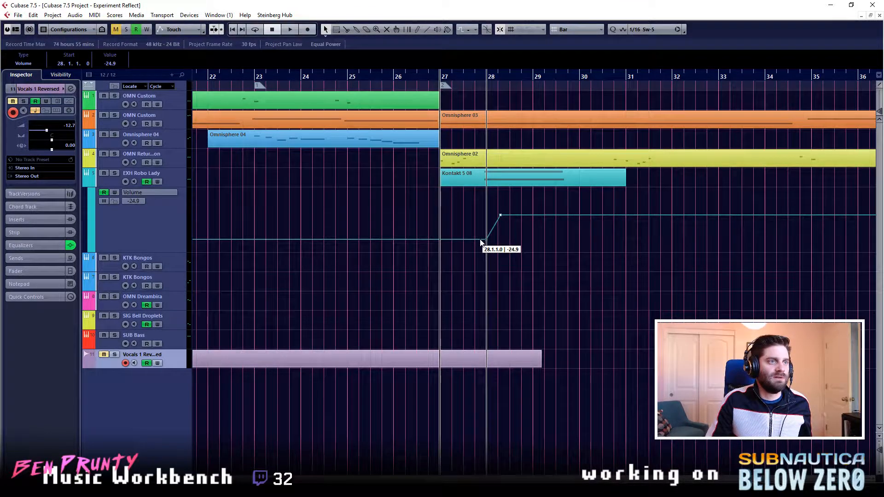
scroll(579, 228, "right", 5)
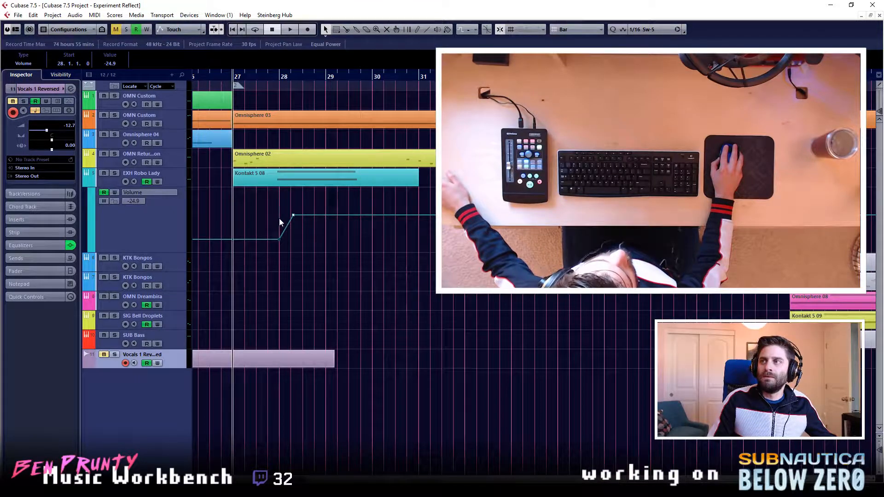
left_click_drag(278, 240, 279, 204)
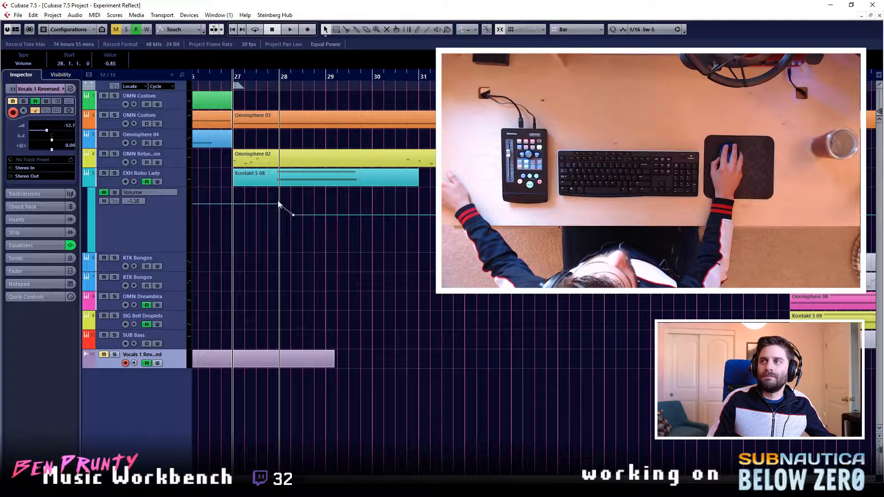
left_click(282, 249)
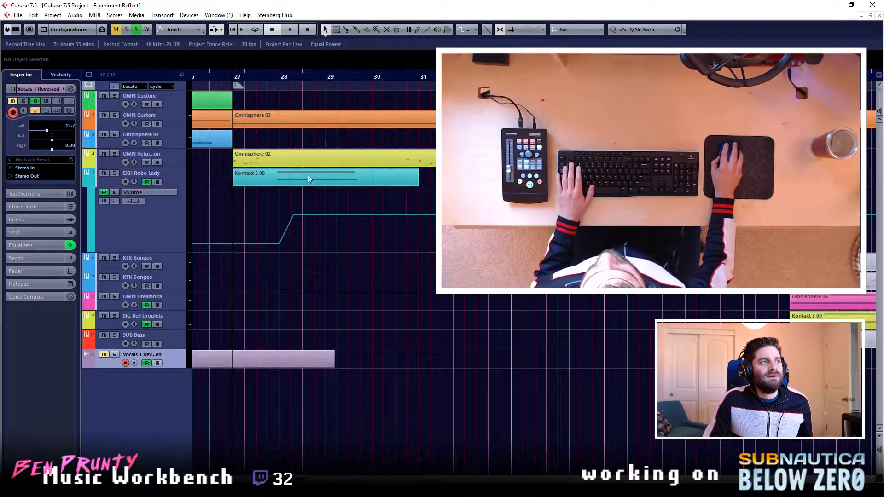
- Raise the EXH Robo Lady volume point at bar 28 to -23.0 during playback, and replay from bar 27
key("space")
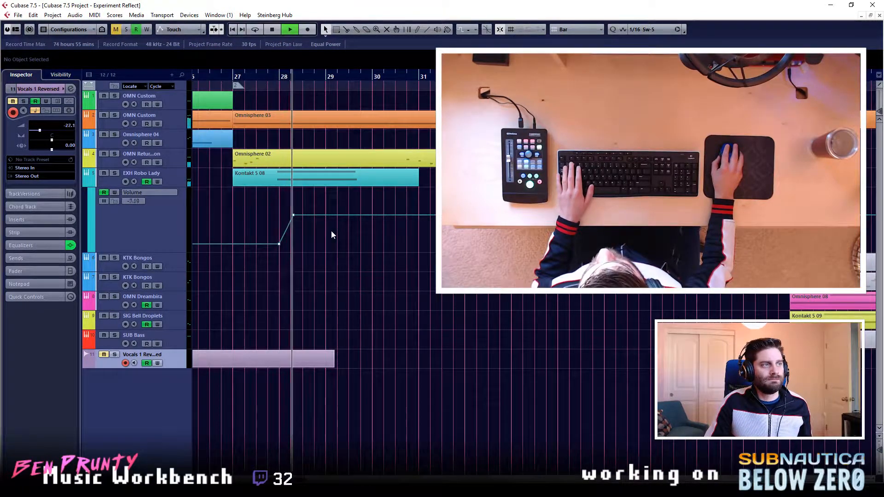
left_click(279, 245)
left_click_drag(279, 244, 280, 238)
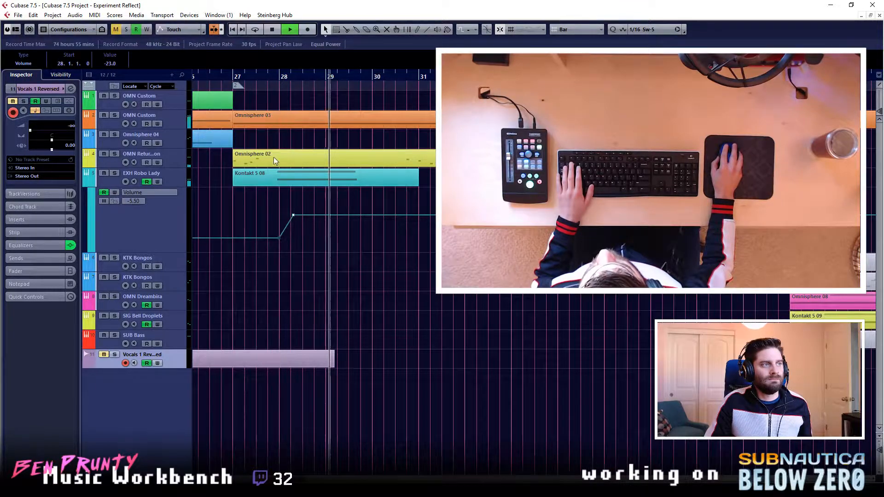
key("space")
left_click(241, 79)
key("space")
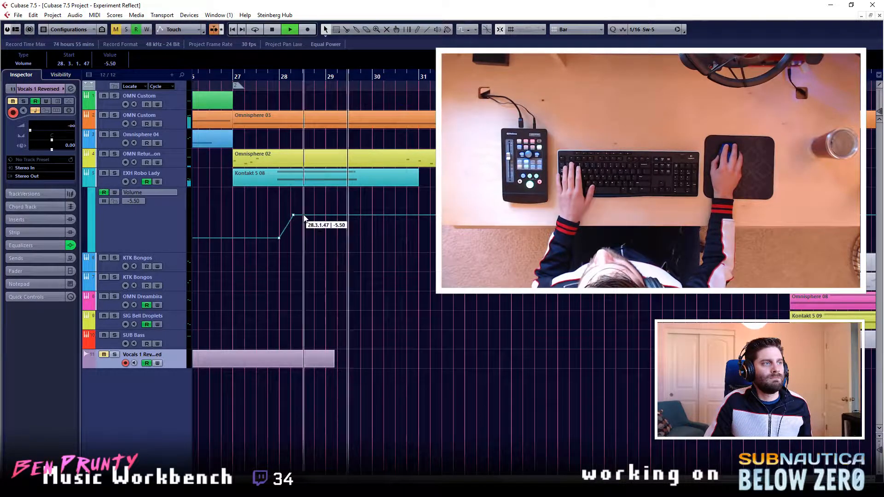
- Lengthen the volume rise to reach -5.50 at about beat 3 of bar 28, deleting the earlier end point
left_click_drag(293, 215, 279, 216)
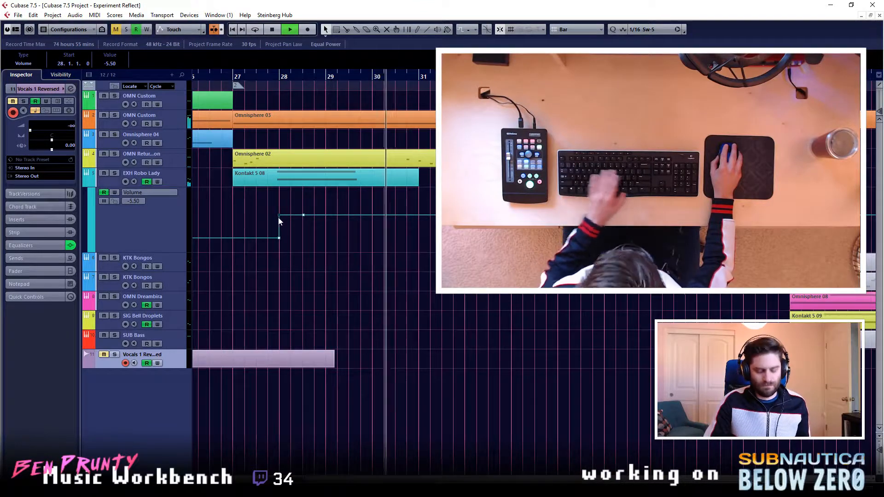
left_click(297, 216)
left_click_drag(283, 206, 272, 223)
key("Delete")
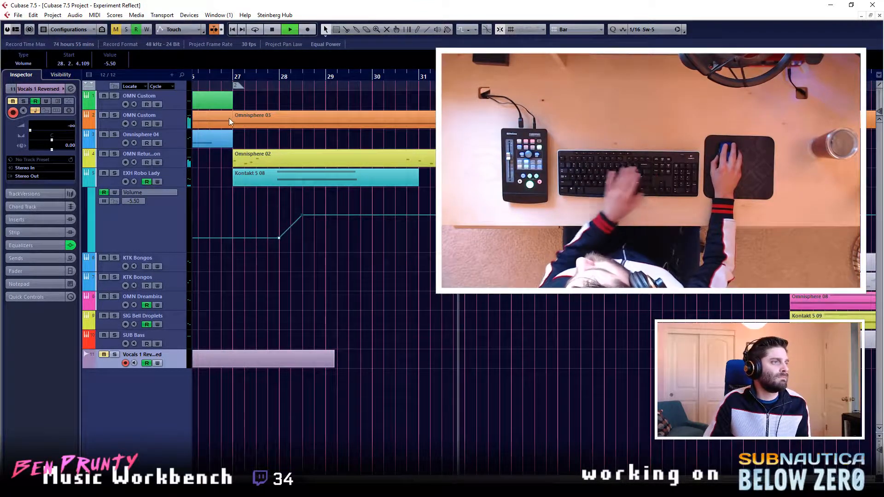
- Listen to the EXH Robo Lady entrance from bar 27 twice, and stop
key("space")
key("space")
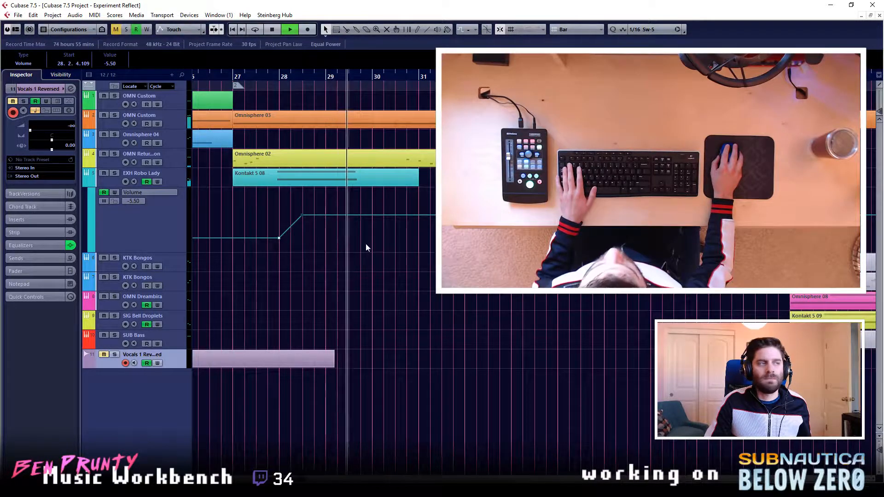
left_click(235, 79)
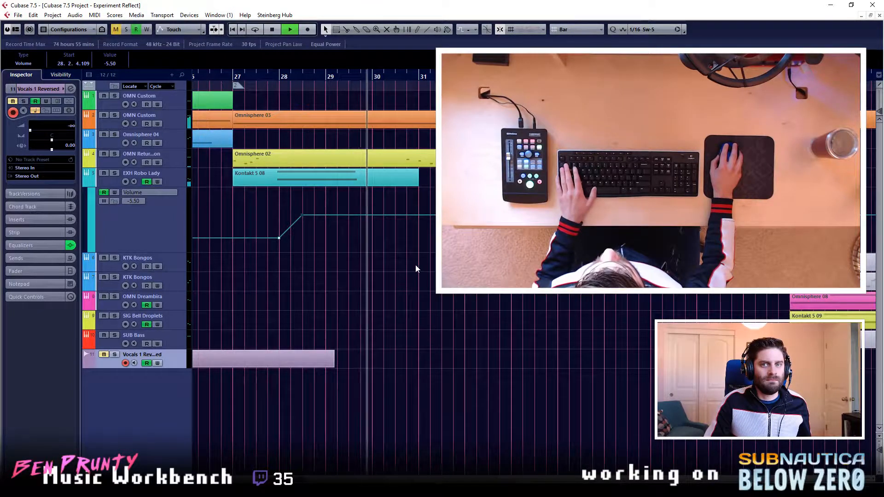
key("space")
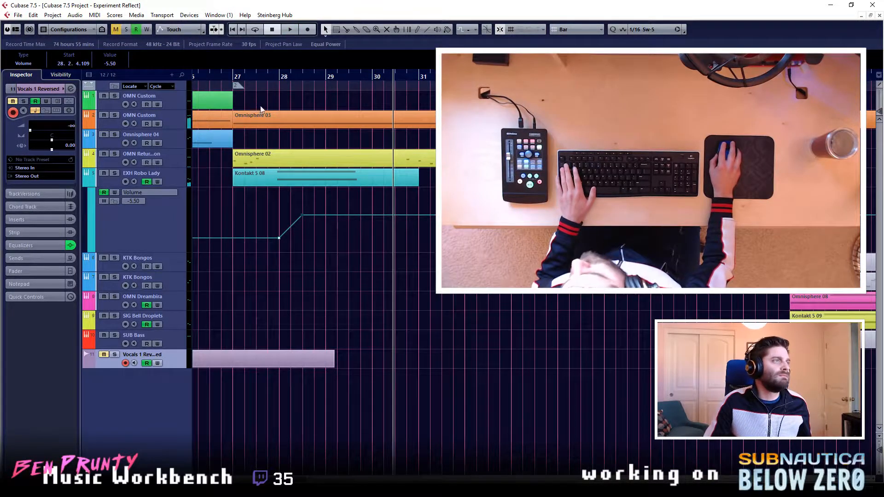
- Hide the EXH Robo Lady automation and locate the playhead at bar 27
left_click(90, 182)
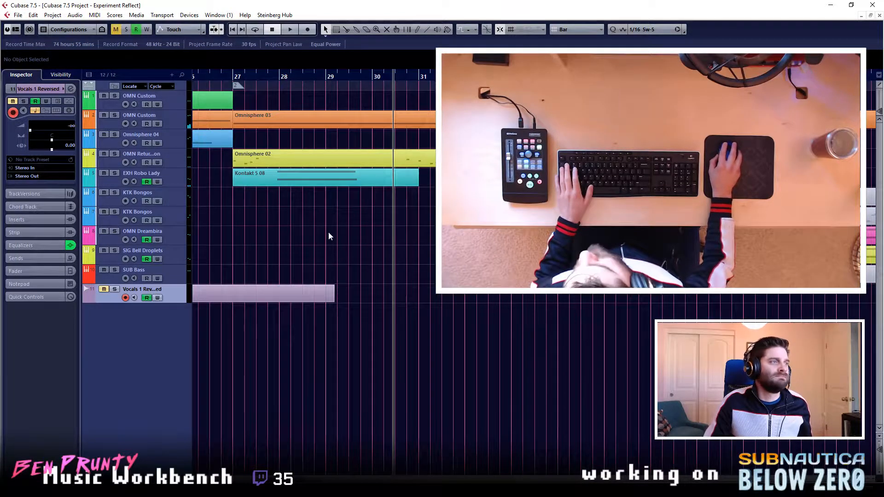
scroll(482, 316, "down", 2)
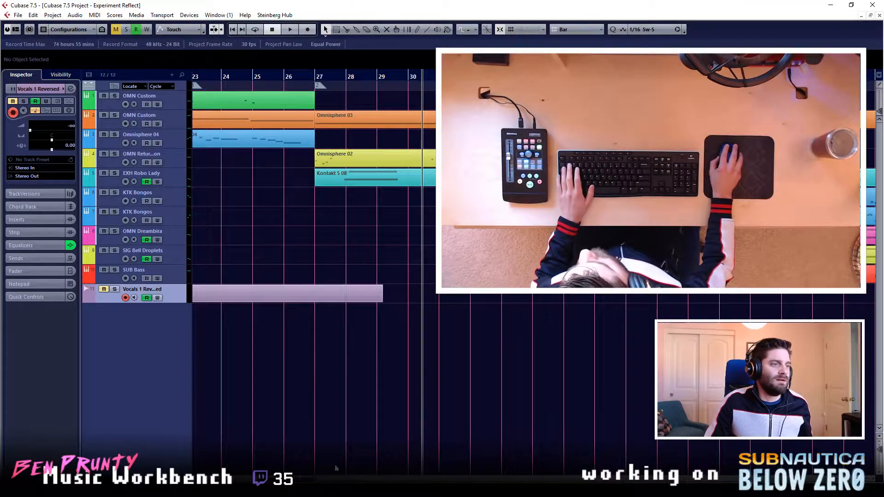
left_click(315, 73)
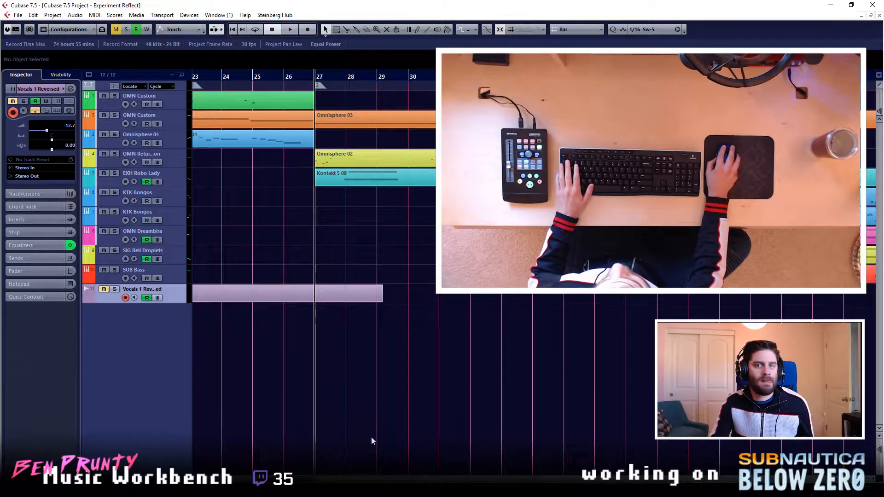
scroll(534, 277, "right", 3)
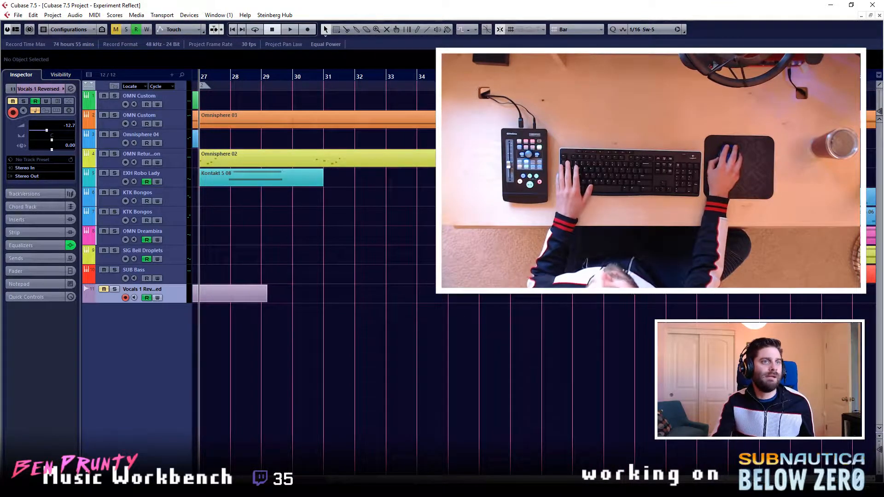
scroll(496, 416, "right", 2)
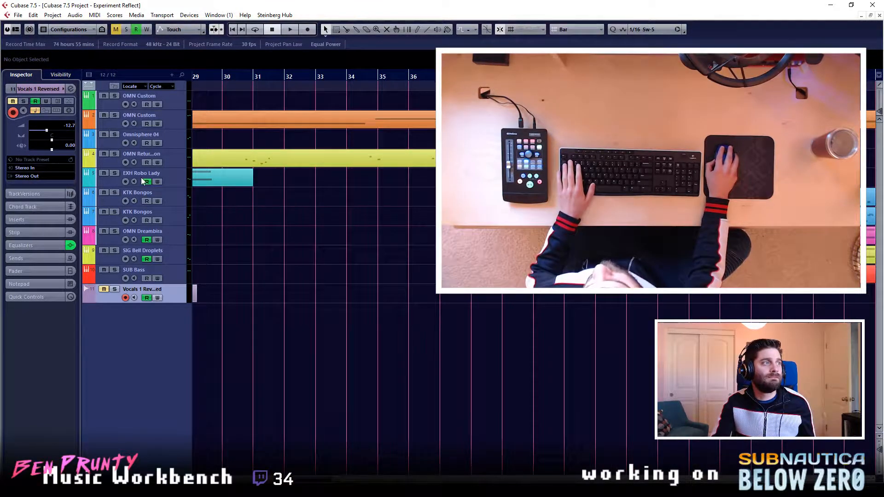
- Open the EXH Robo Lady clip at bar 42, look over its notes, and close it
left_click(169, 185)
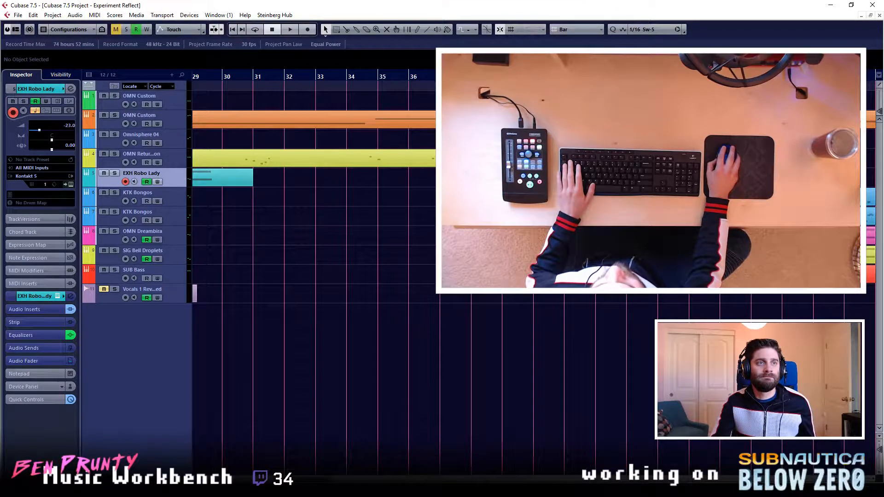
double_click(658, 177)
scroll(114, 164, "up", 4)
scroll(425, 178, "left", 5)
left_click_drag(425, 181, 364, 145)
left_click(880, 15)
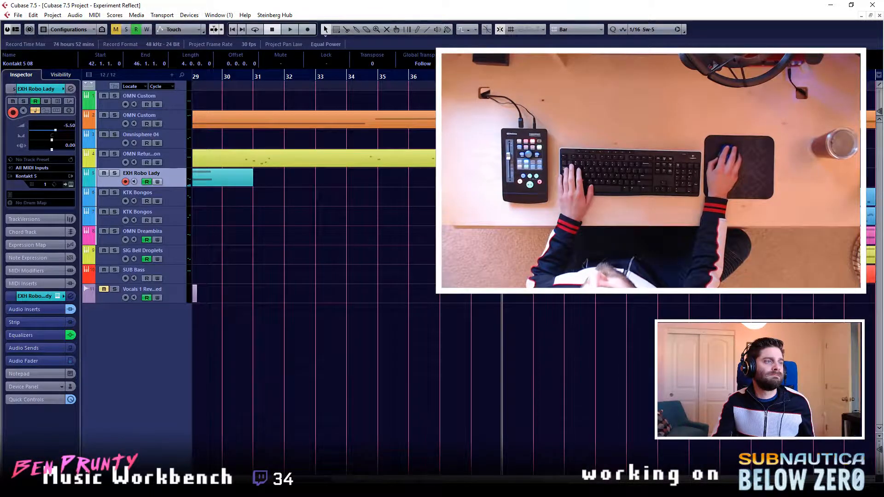
- While playing from bar 39, add EXH Robo Lady volume points rising from -24.9 near bar 42 through -15.7 at bar 43 to -5.50 after it
key("space")
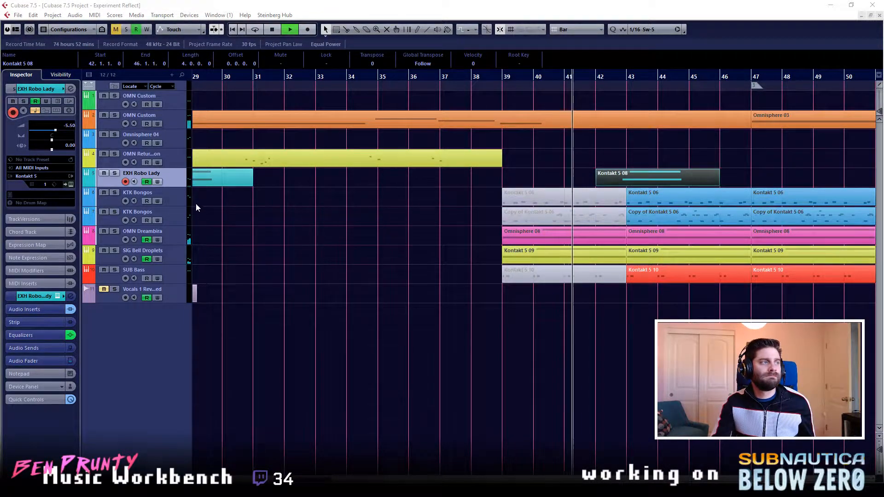
left_click(88, 184)
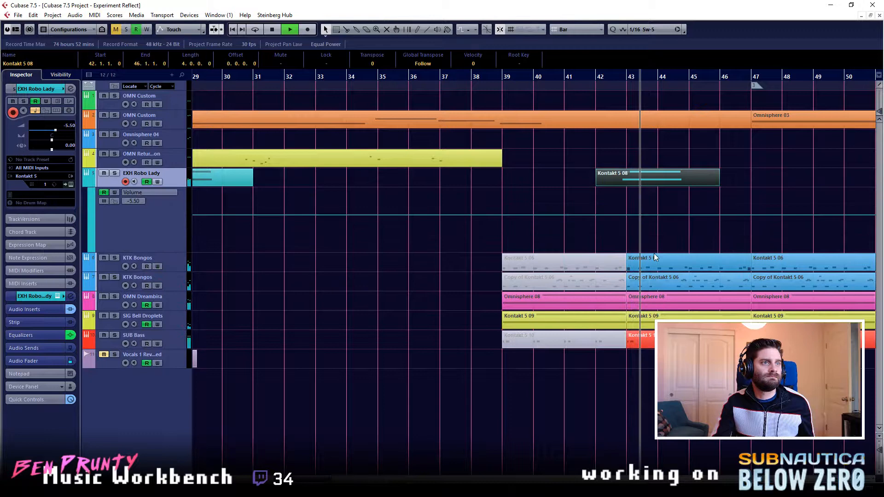
left_click(638, 215)
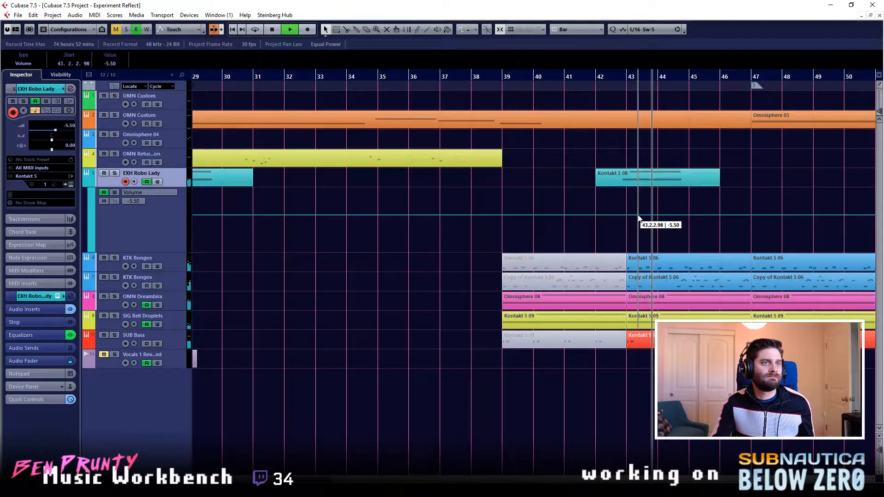
left_click(602, 215)
key("space")
left_click_drag(623, 221, 627, 235)
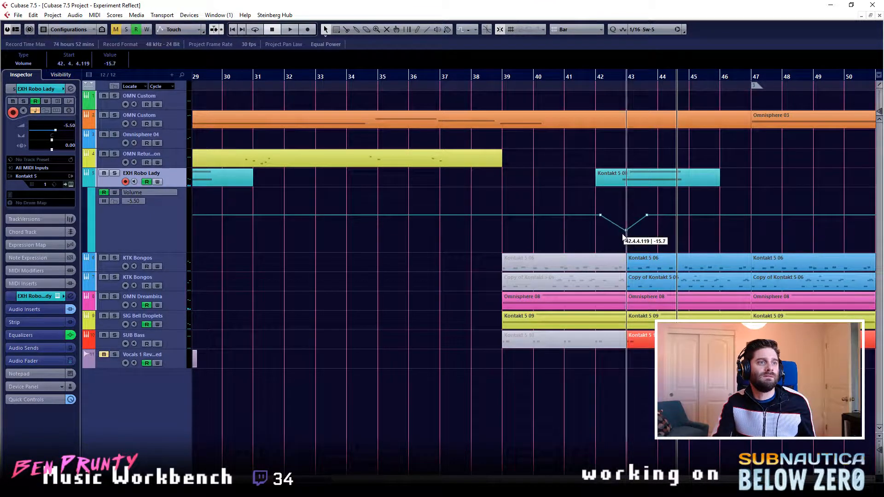
left_click_drag(618, 243, 605, 243)
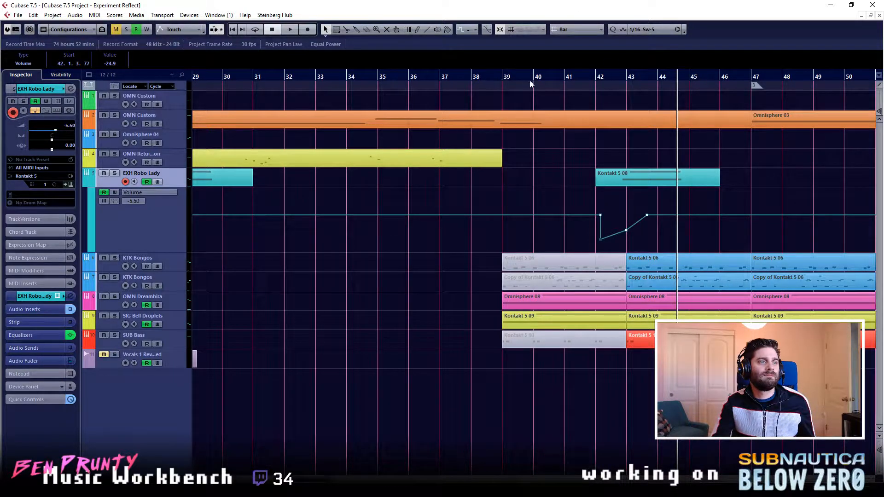
- Replay from bar 41 and, with the grid set to Beat, lower the EXH Robo Lady volume to -∞ from bar 42 to about beat 3
left_click(565, 80)
key("space")
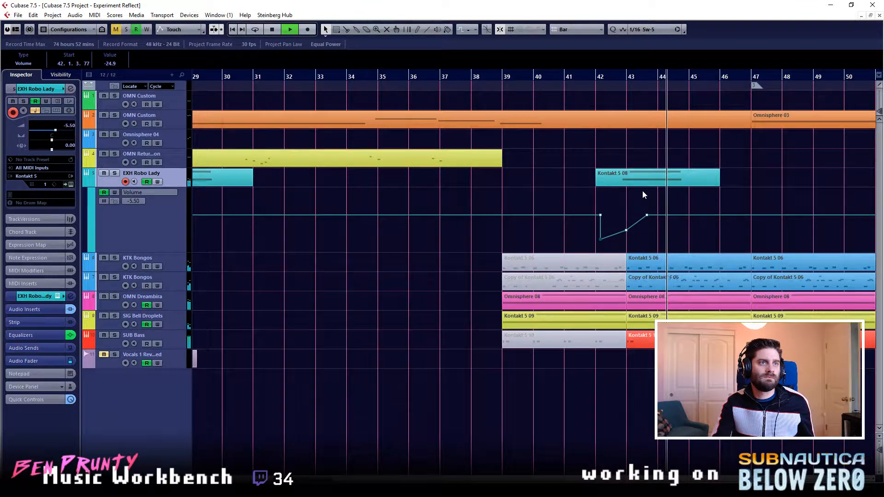
left_click_drag(601, 240, 609, 253)
left_click(571, 30)
left_click(573, 49)
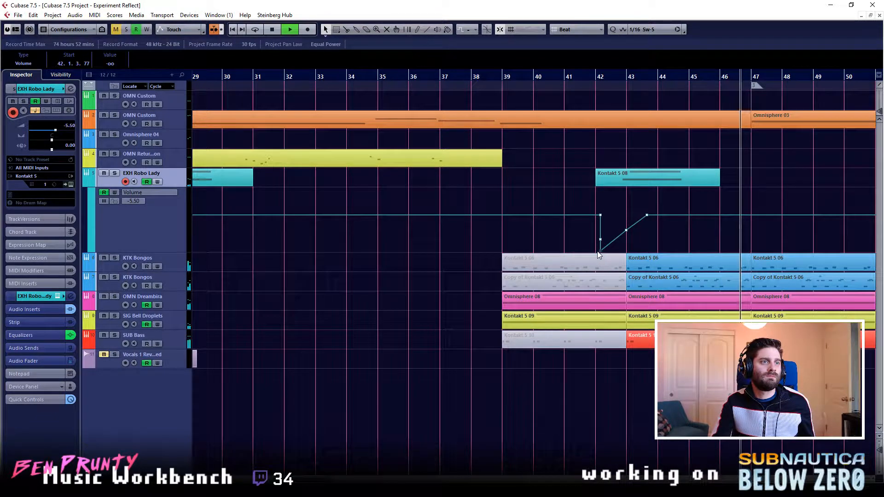
left_click_drag(611, 252, 612, 253)
left_click_drag(601, 215, 597, 251)
- Locate the playhead at bar 42 and move marker 3 to that bar
left_click(597, 78)
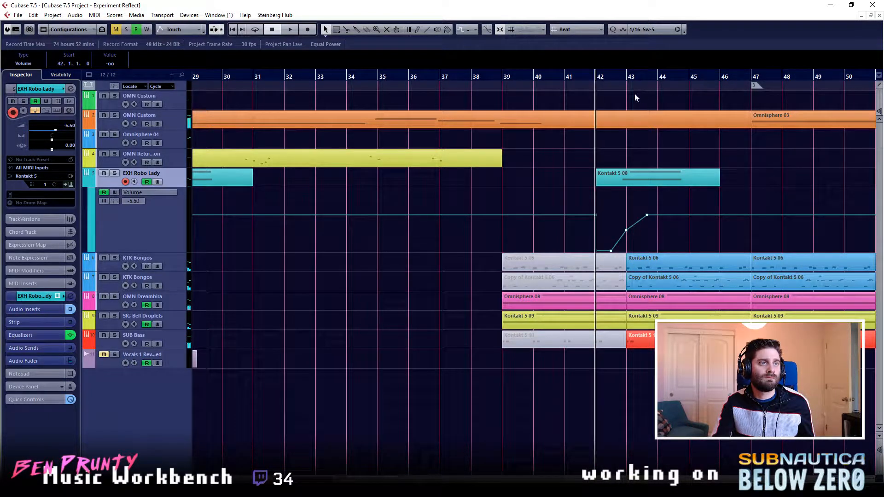
left_click(565, 77)
left_click(597, 80)
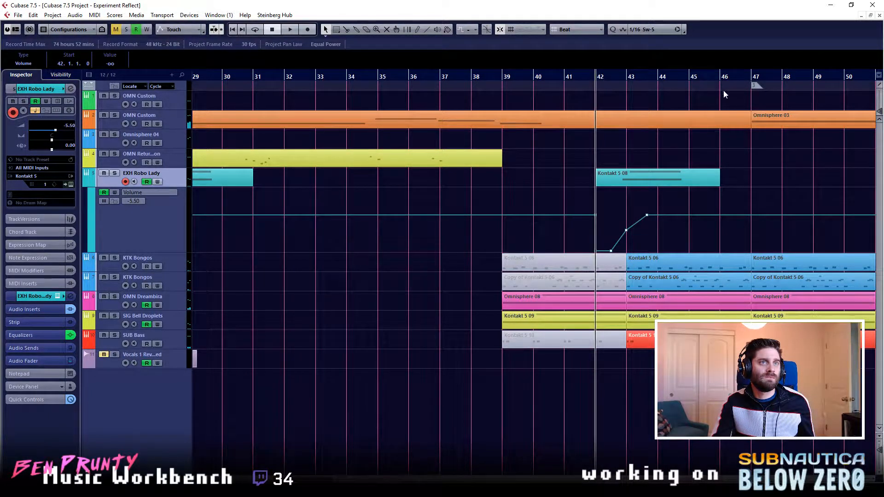
left_click_drag(756, 86, 606, 84)
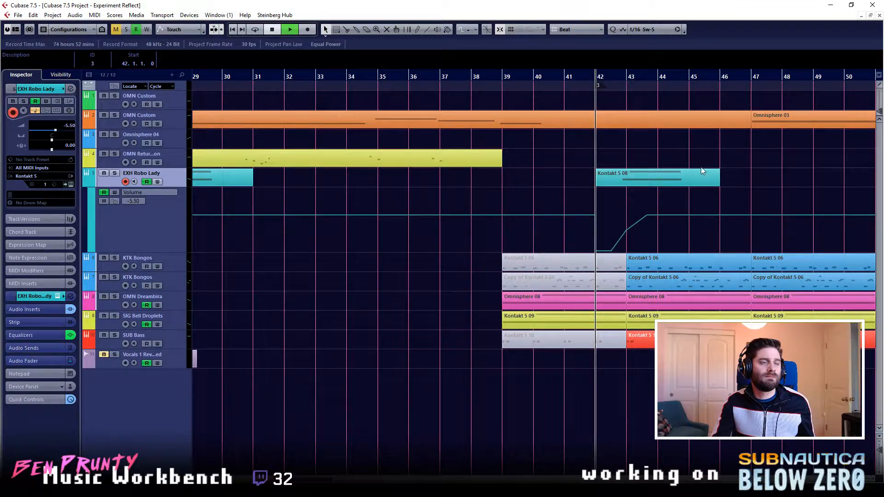
- Play from bar 42, lower the EXH Robo Lady volume point at bar 43 to -26.3, and stop playback
key("space")
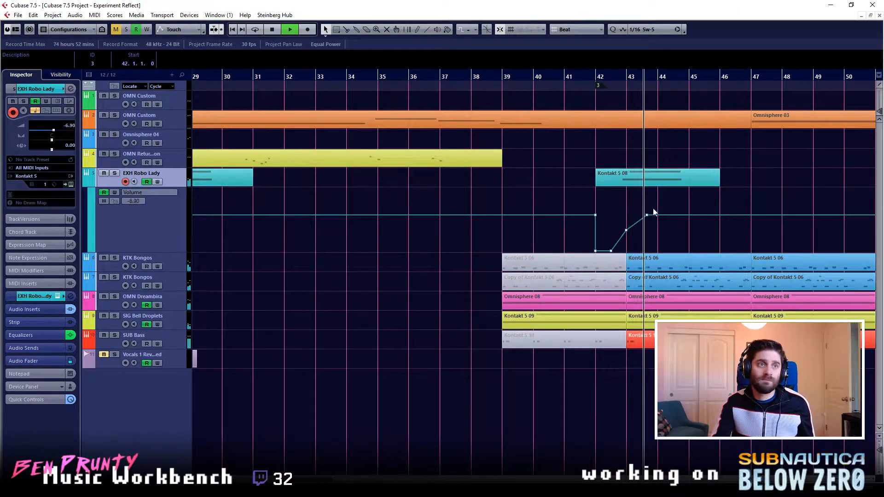
left_click(626, 231)
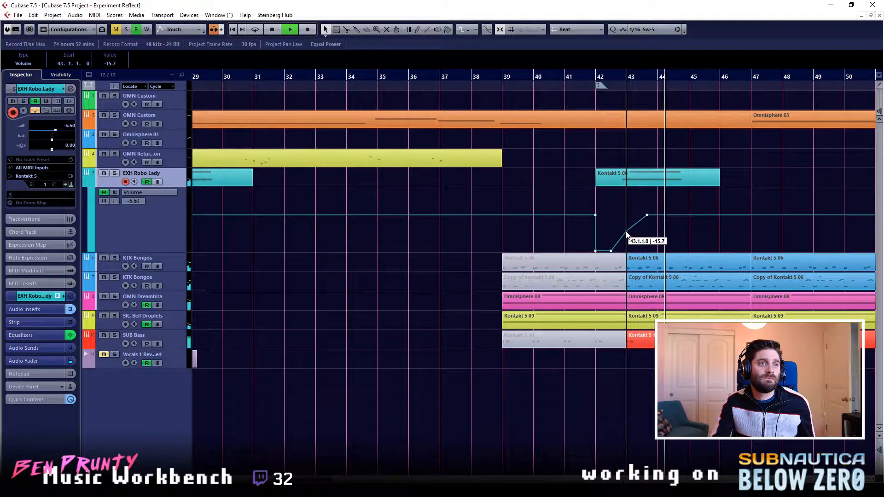
key("space")
- Open the EXH Robo Lady clip at bar 42, shift both notes to start at bar 43, and close it
left_click(637, 183)
double_click(636, 183)
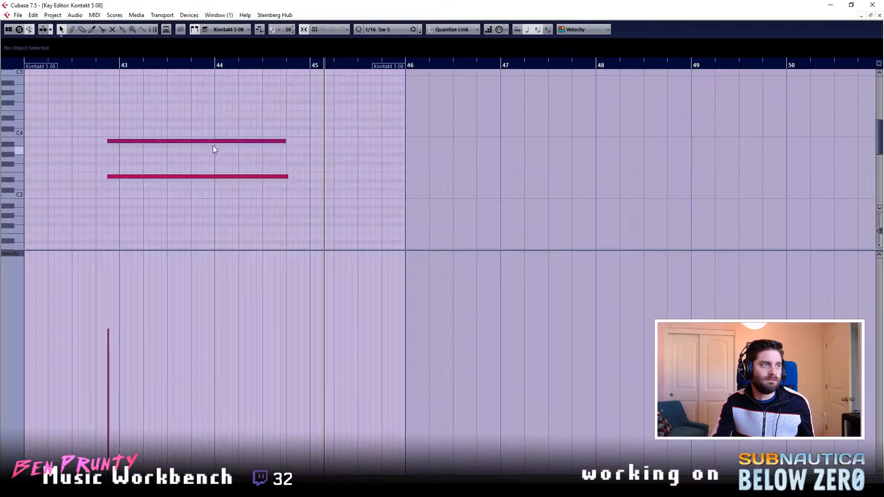
left_click_drag(80, 113, 128, 181)
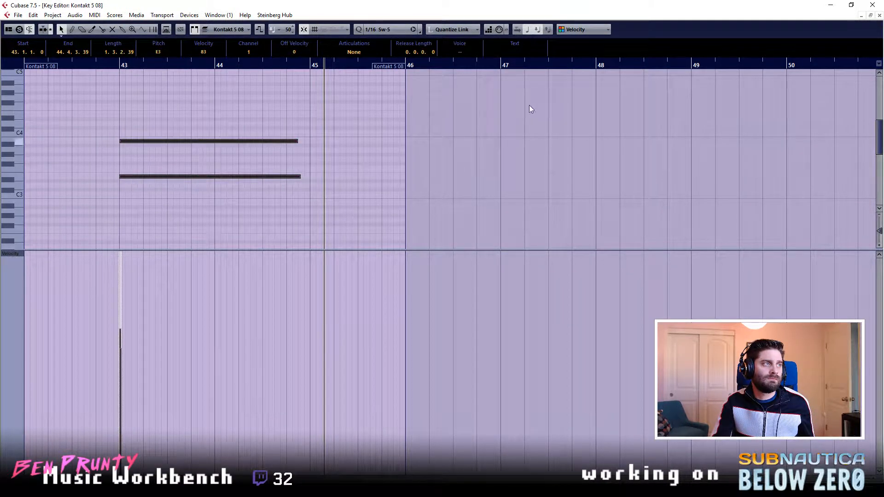
left_click(879, 16)
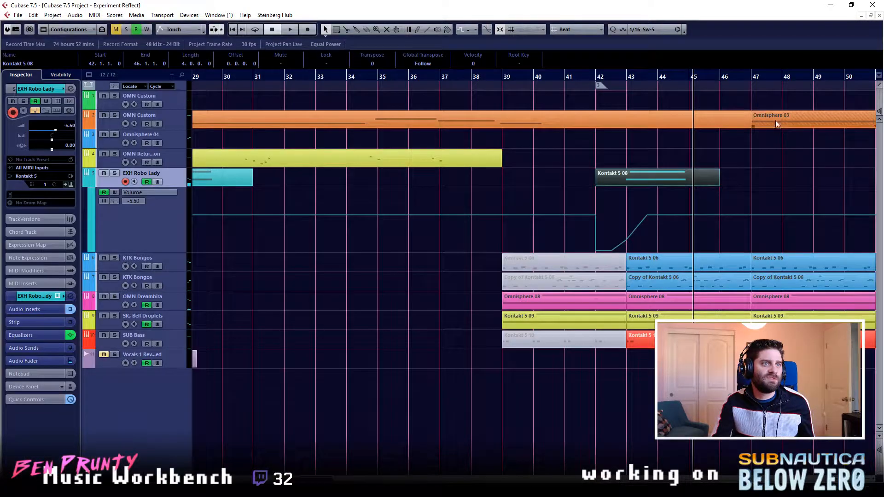
- Replay from bar 42 and extend the EXH Robo Lady fade-in to reach -5.50 just before bar 44, deleting the earlier -5.50 point
left_click(600, 82)
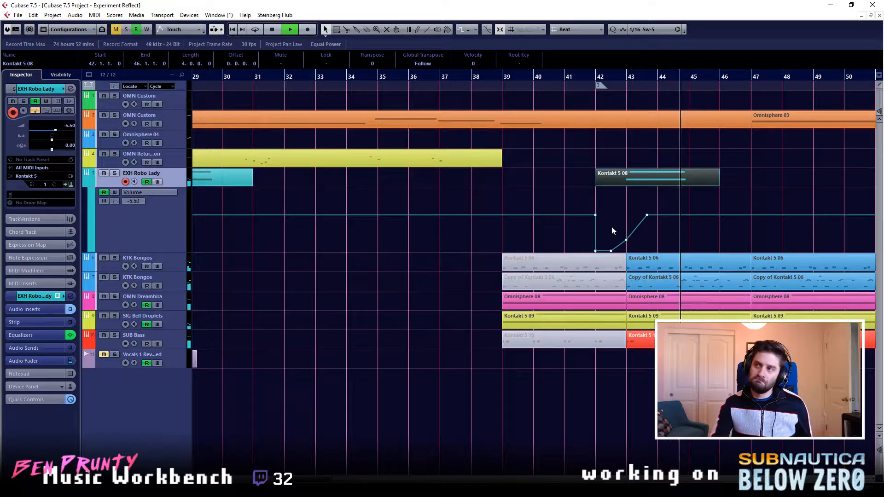
left_click(627, 240)
left_click_drag(625, 239, 626, 239)
left_click(657, 216)
left_click(647, 215)
key("Delete")
key("space")
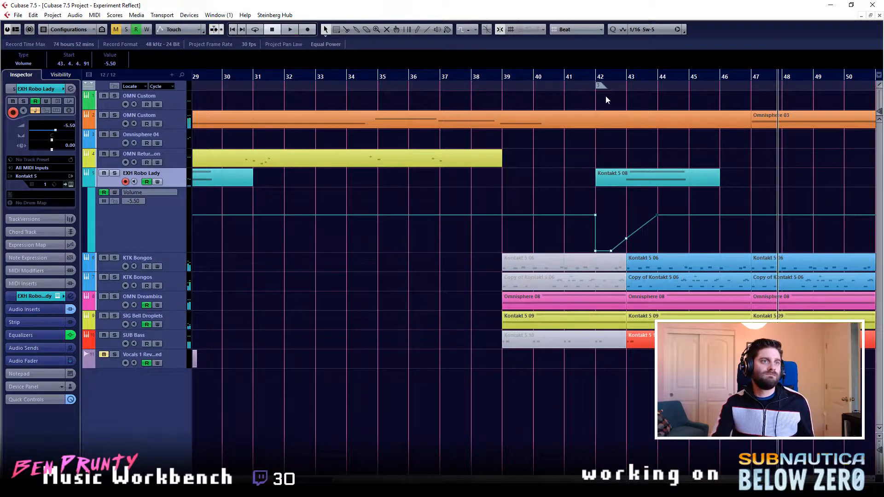
- Replay the revised fade-in from bar 42, hide the EXH Robo Lady volume automation lane, and stop playback
left_click(606, 95)
key("space")
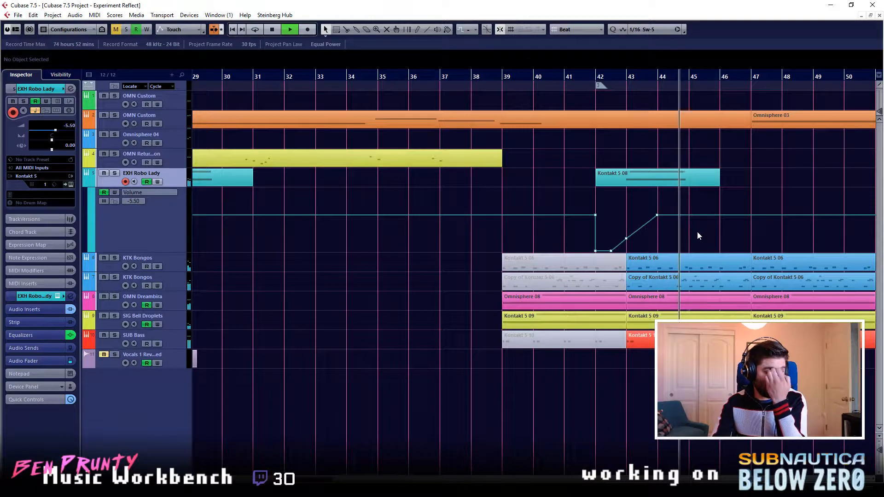
left_click(90, 182)
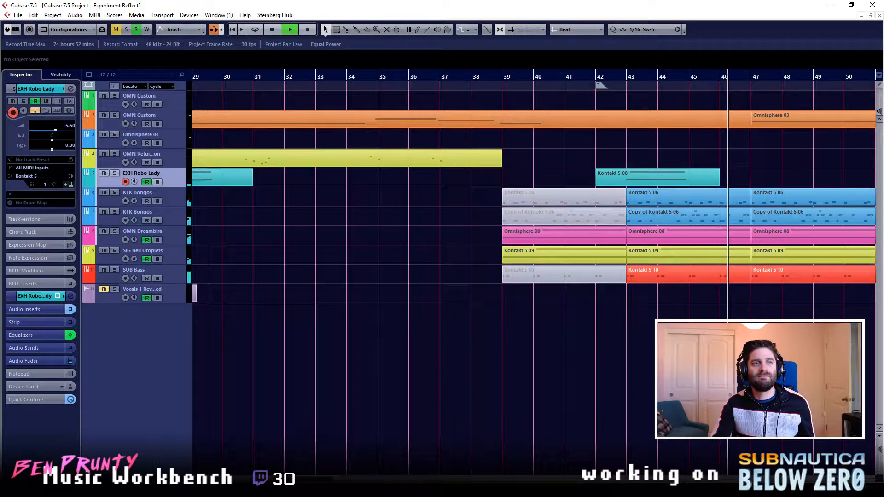
key("space")
- Locate the playhead at bar 42 and at bar 27 in the full arrangement, and set the grid type to Bar
scroll(368, 225, "down", 3)
scroll(648, 231, "down", 1)
scroll(648, 232, "left", 5)
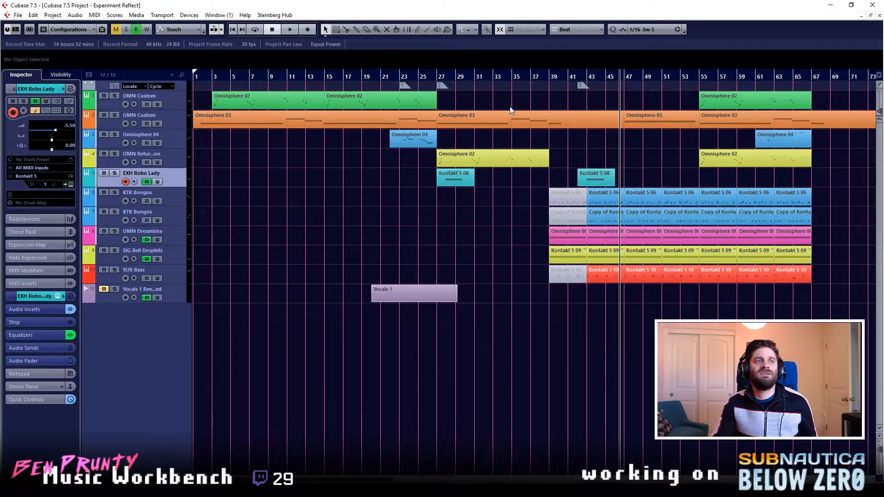
left_click(579, 85)
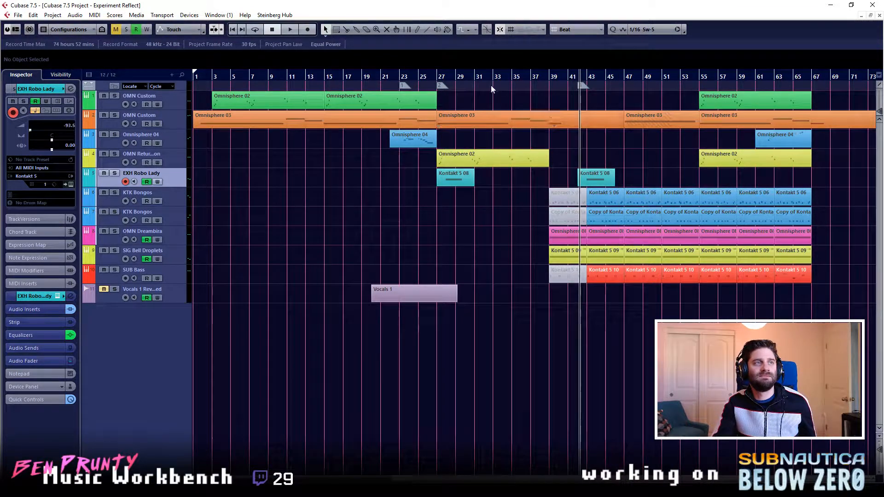
left_click(438, 78)
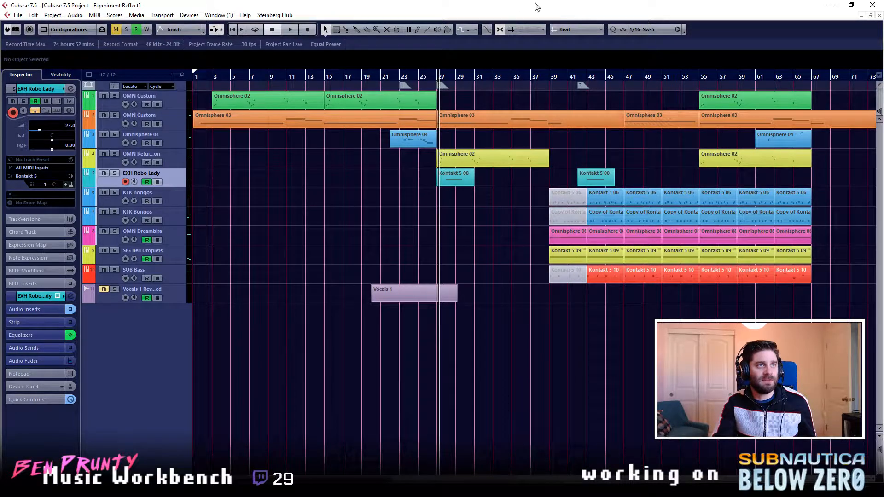
left_click(565, 29)
left_click(574, 40)
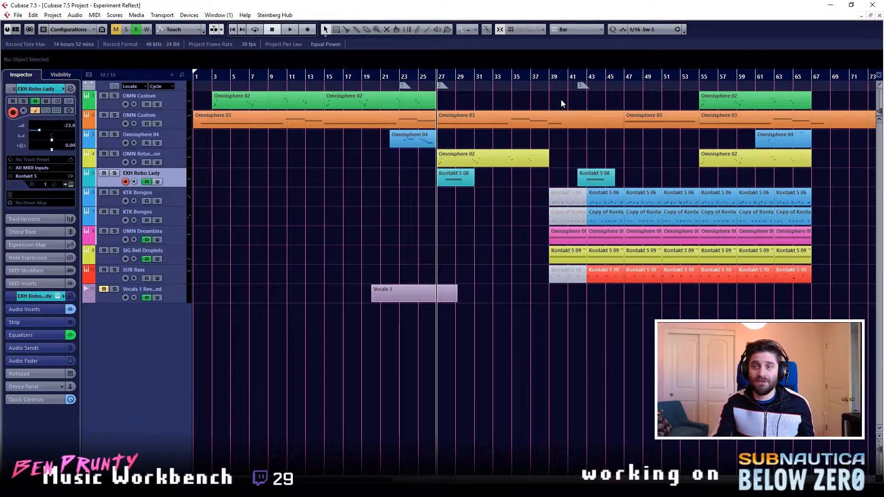
- Compare the section starts at bars 27 and 39 by moving the playhead between them, and start playback from bar 27
left_click(549, 78)
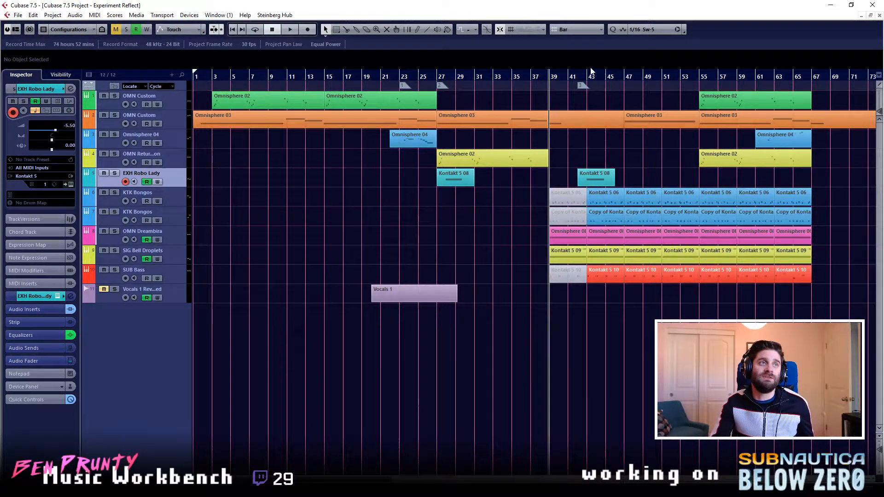
left_click(436, 76)
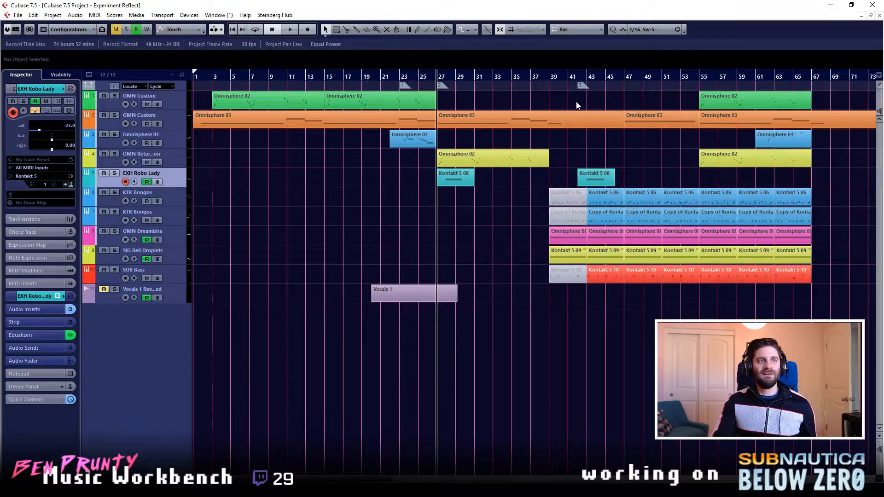
left_click(547, 77)
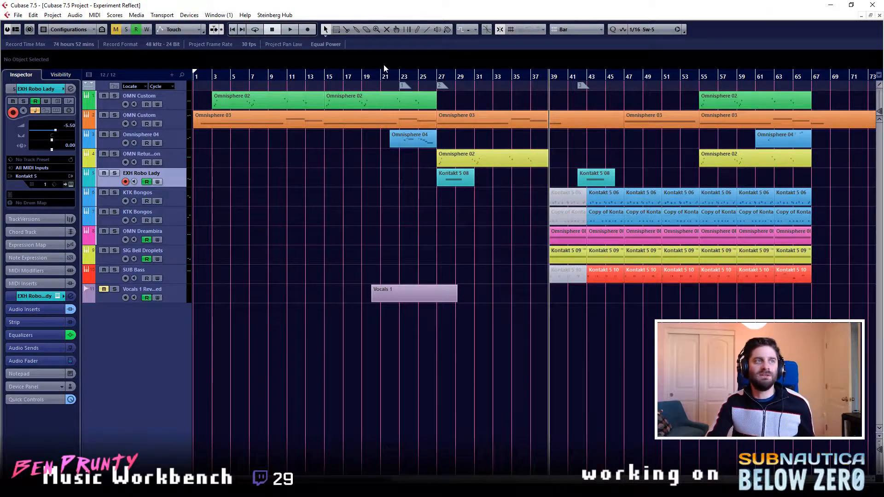
left_click(433, 77)
left_click(437, 80)
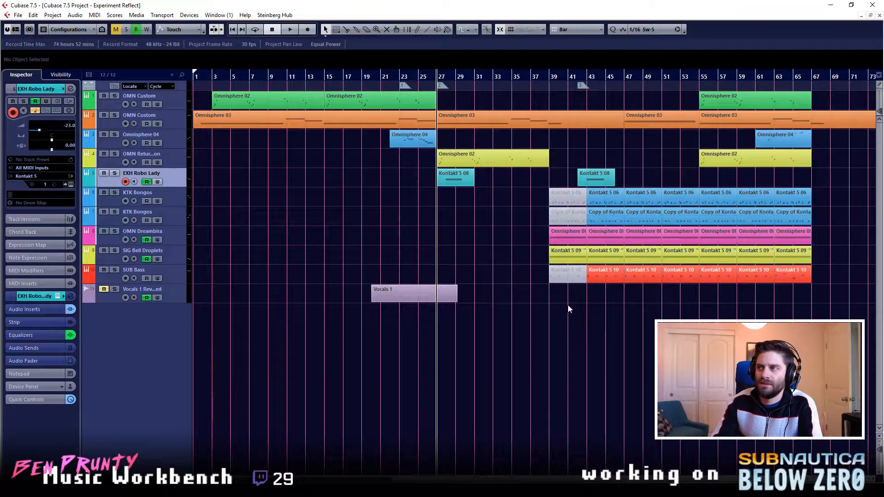
left_click(554, 93)
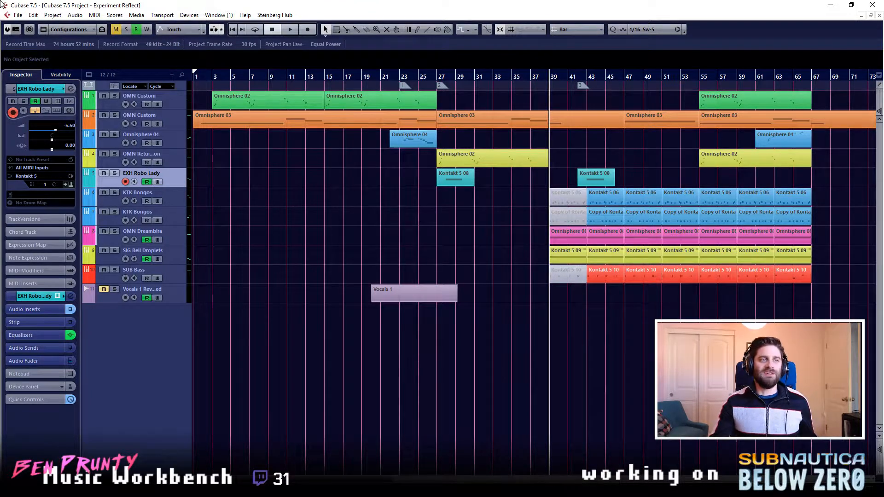
left_click(433, 82)
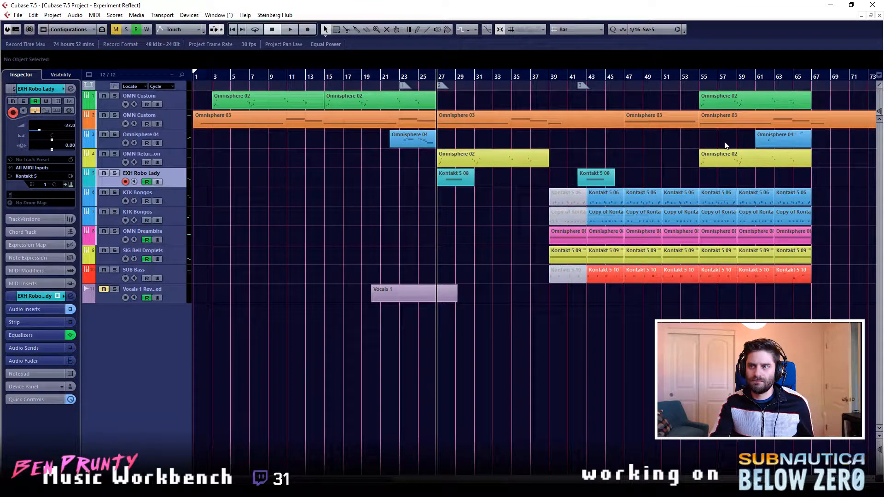
key("space")
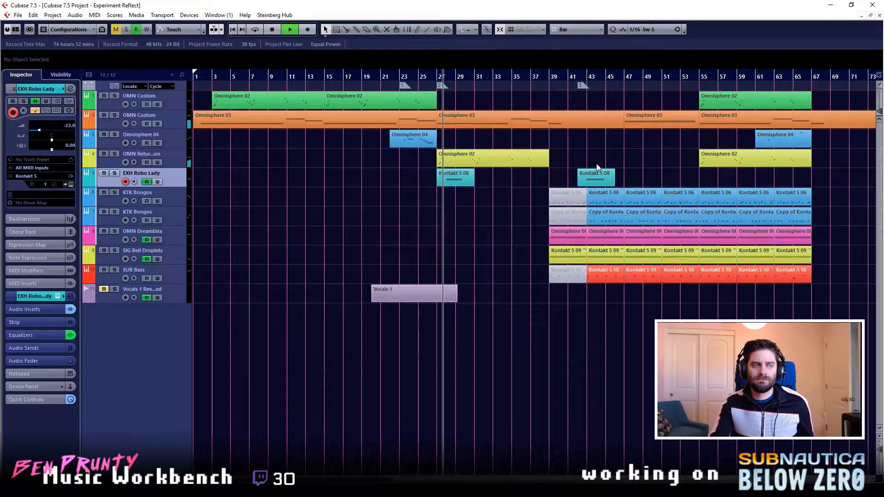
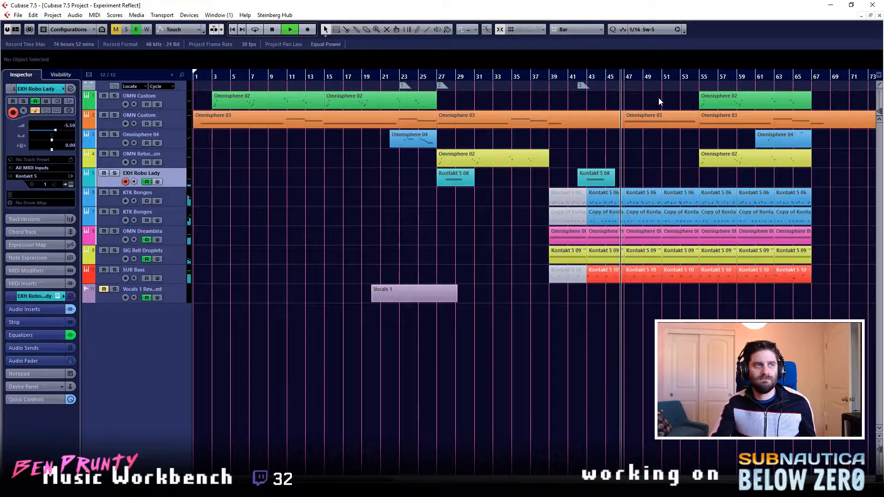
- Stop playback and add a track below SUB Bass using the track preset bp Below Zero - Perc - Knocking Ice
key("space")
right_click(182, 280)
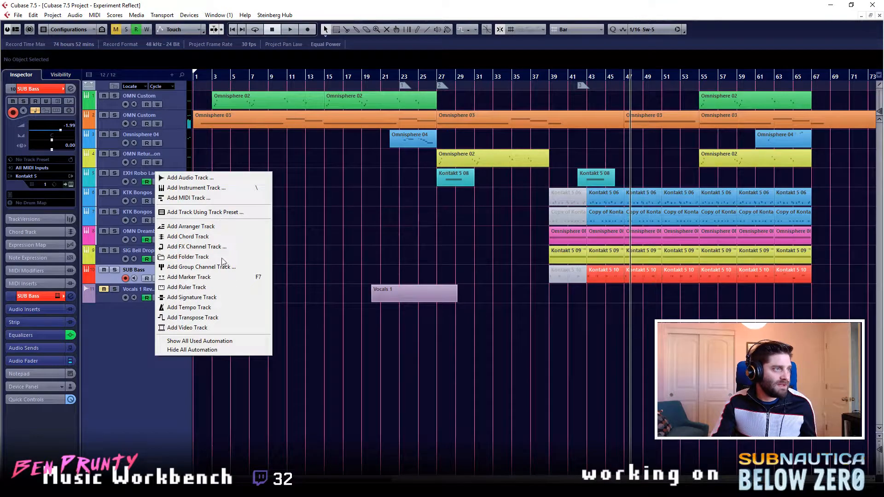
left_click(205, 212)
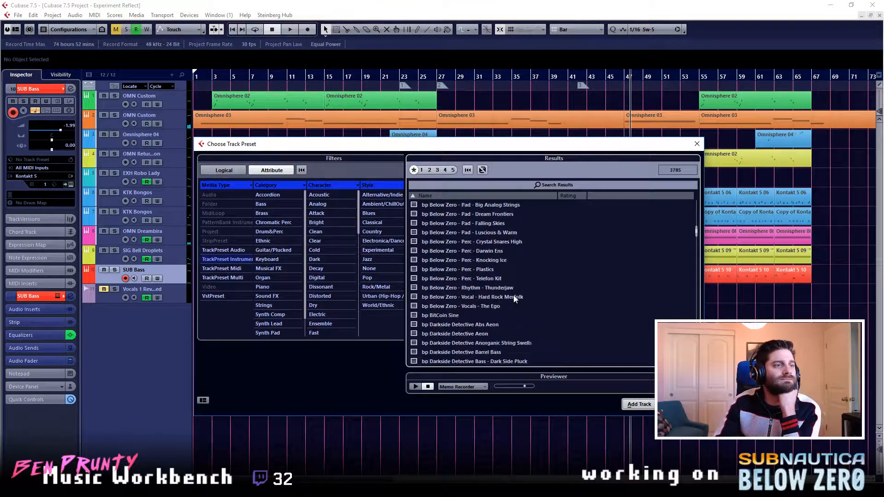
left_click(499, 298)
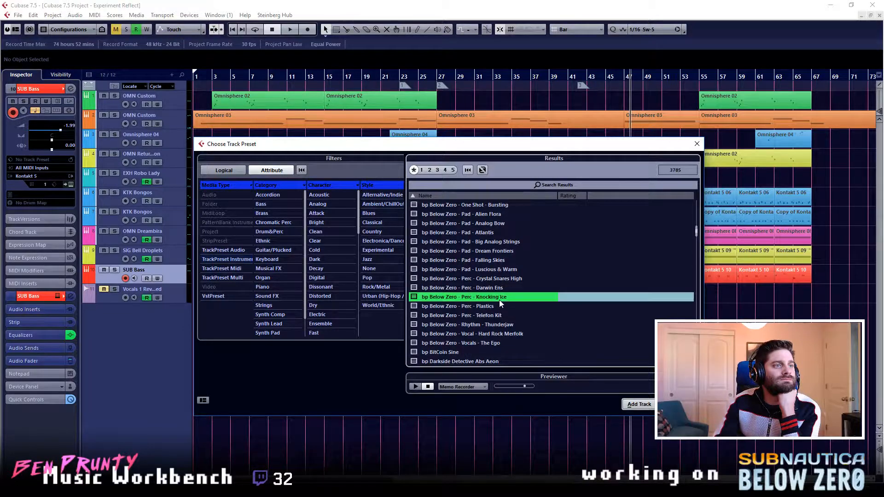
left_click(648, 404)
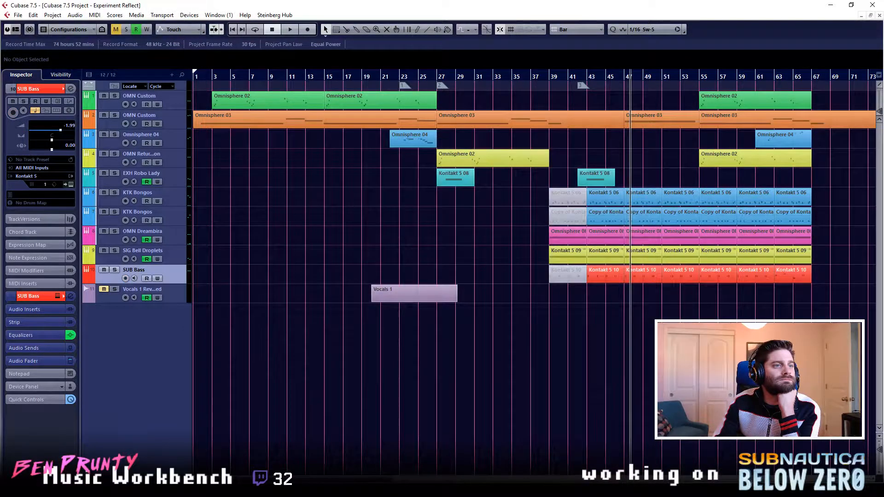
left_click_drag(180, 293, 183, 302)
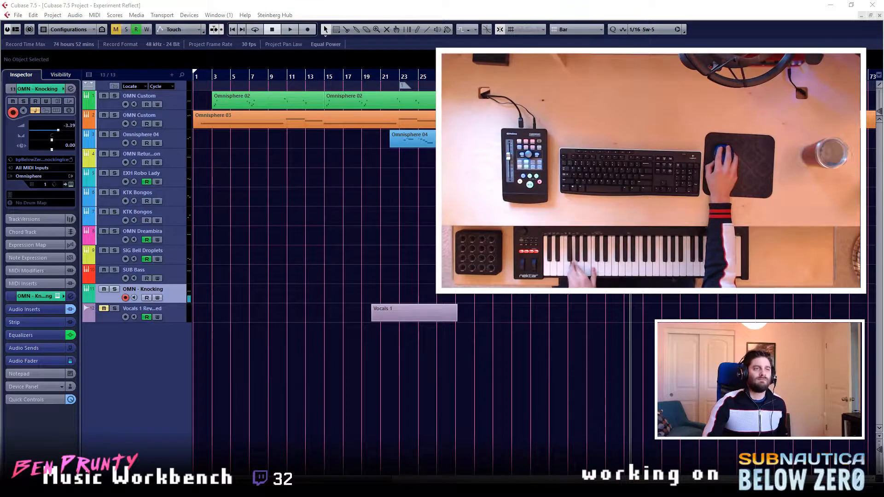
- Place the playhead at bar 39 and draw an empty part from bar 39 to bar 43 on the OMN - Knocking track
left_click(437, 77)
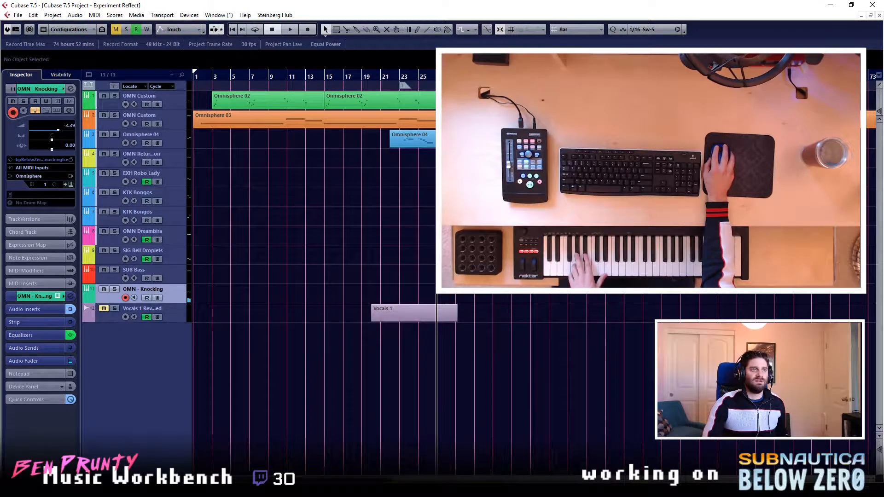
left_click(548, 76)
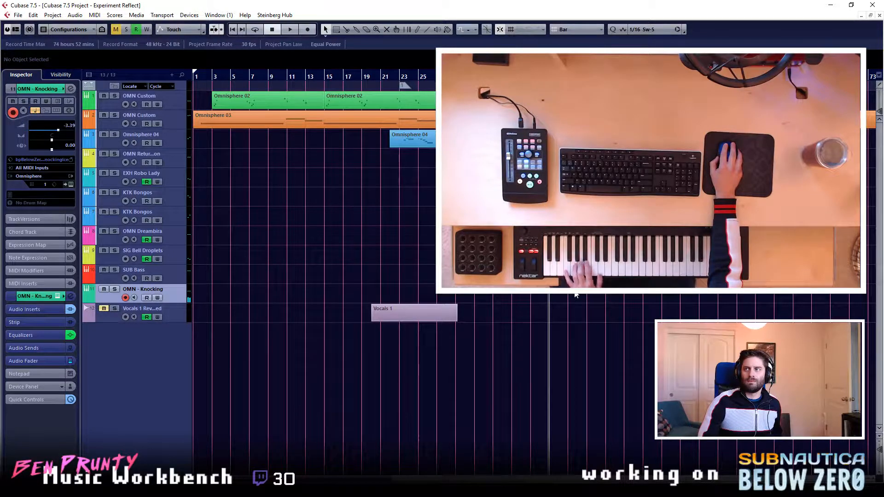
key("8")
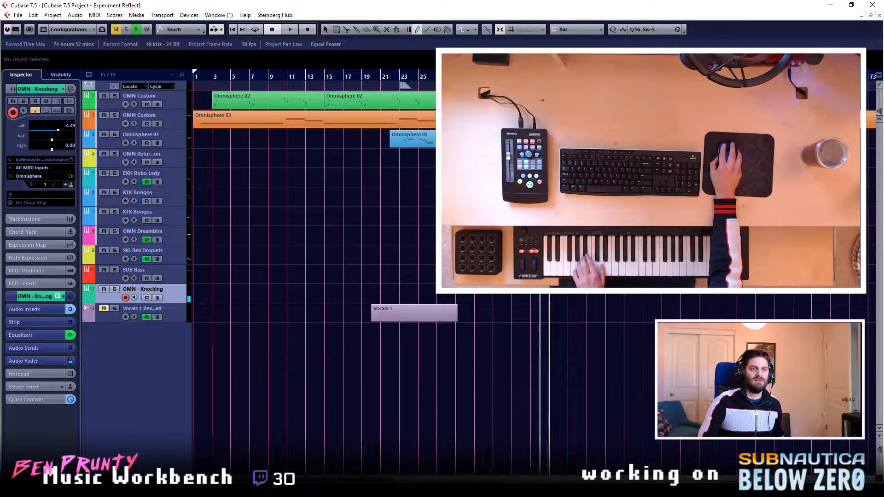
left_click(542, 298)
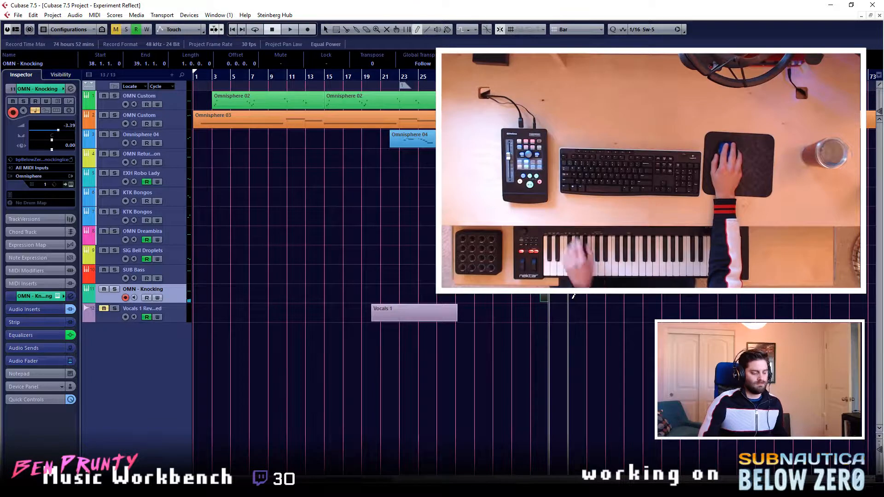
key("ctrl+z")
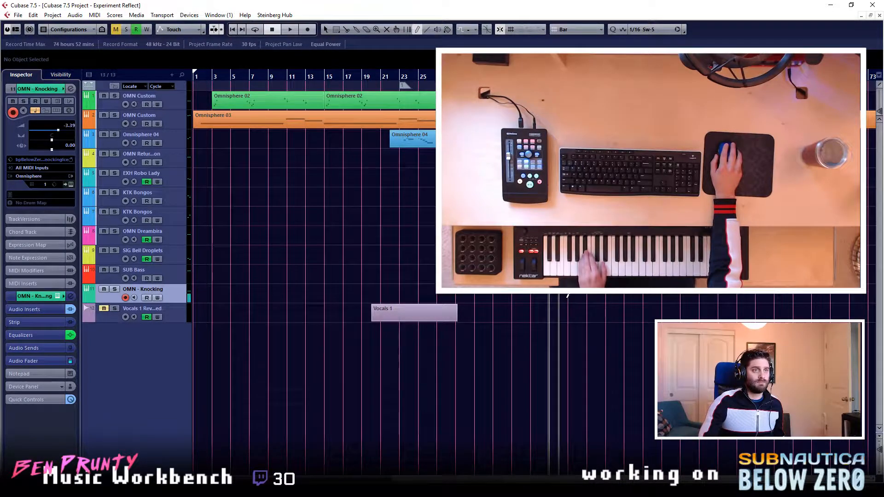
left_click_drag(550, 298, 586, 298)
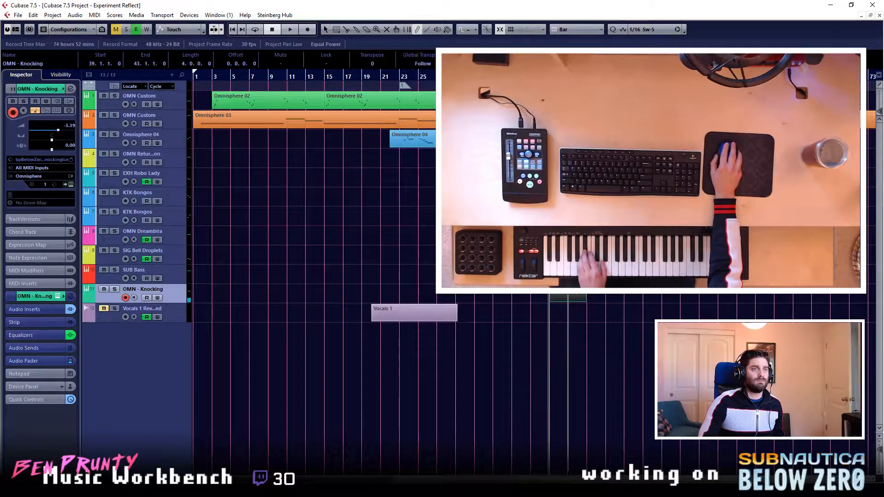
- Add a short A#0 note at the start of bar 39 in the OMN - Knocking part and return to the arrangement
double_click(559, 299)
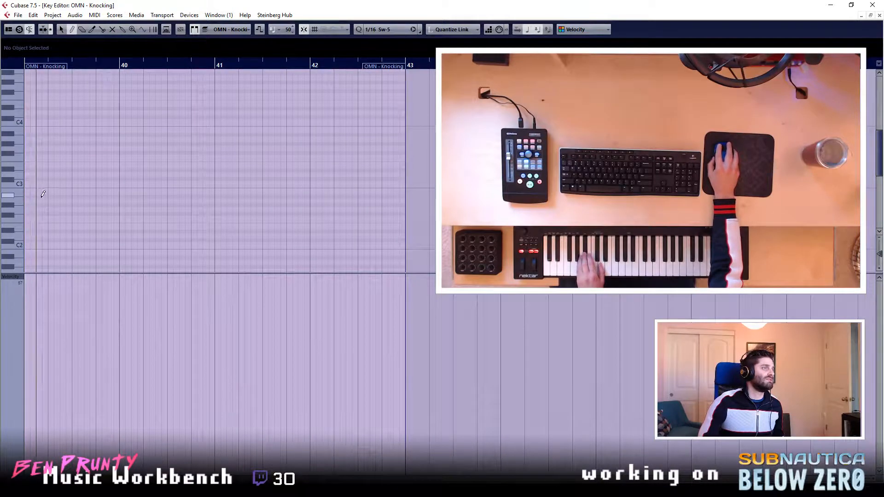
scroll(74, 198, "down", 3)
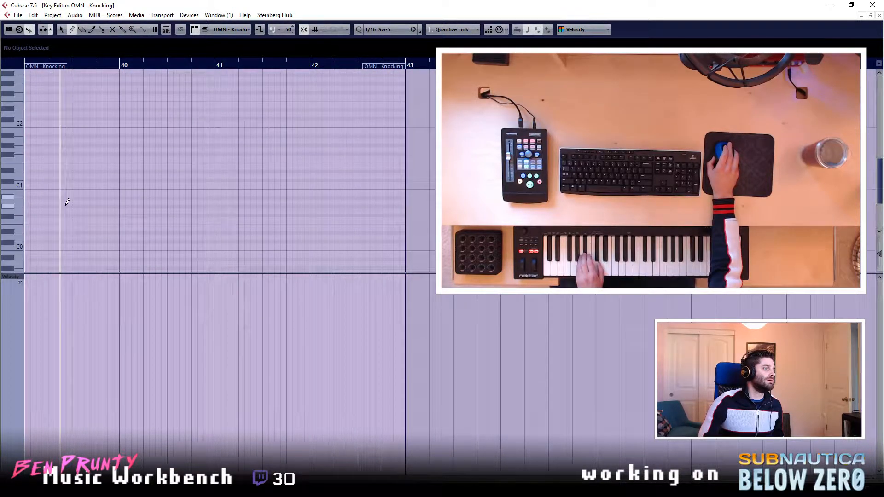
left_click(28, 198)
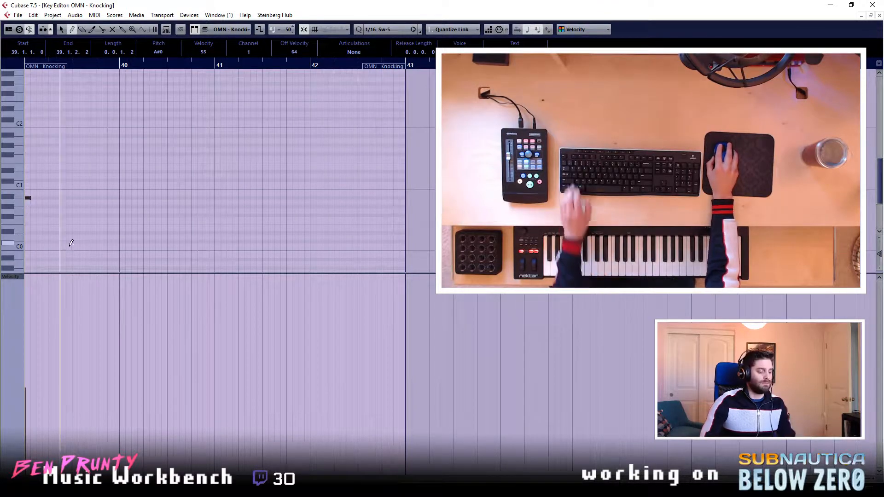
left_click(880, 15)
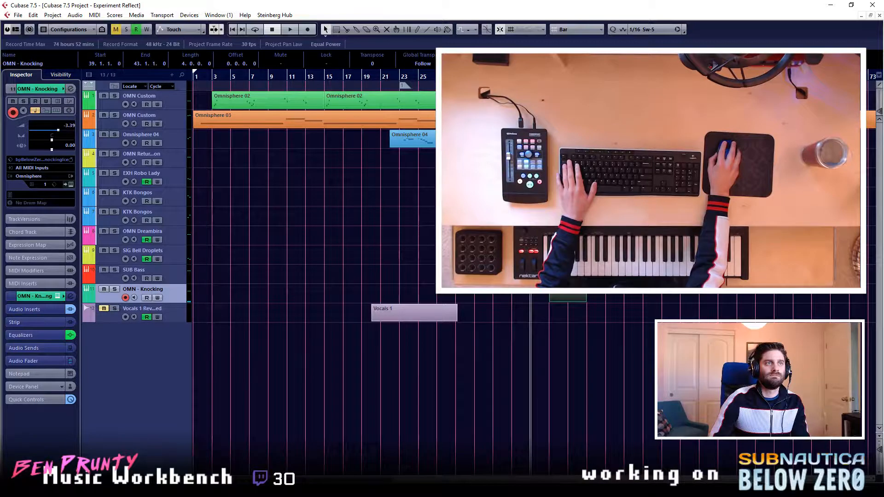
- Play the passage leading into bar 39 and review the OMN - Knocking channel settings before stopping playback
key("space")
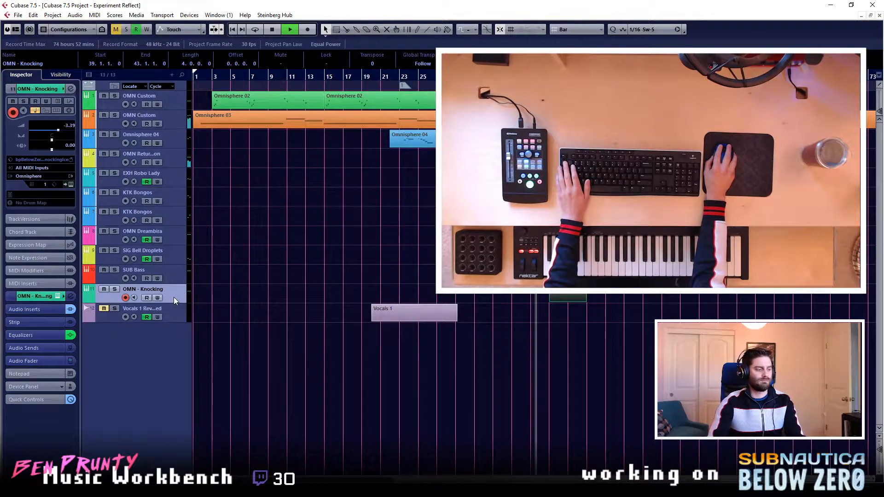
key("e")
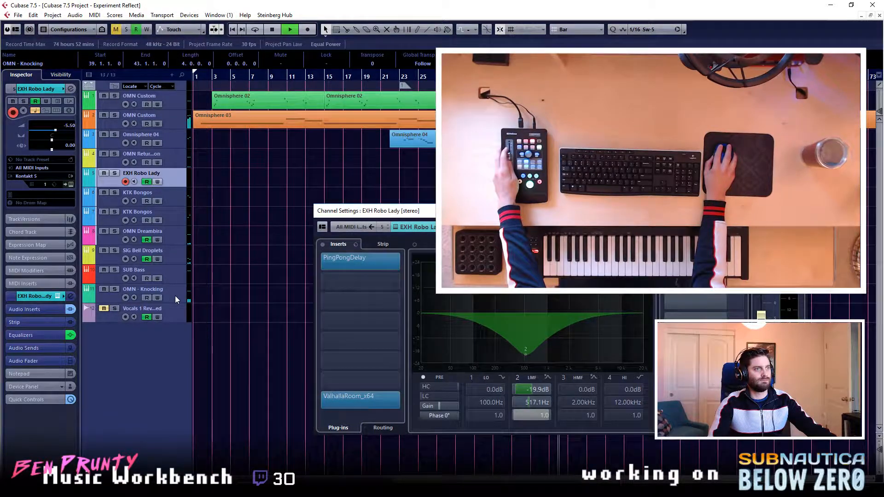
left_click(176, 294)
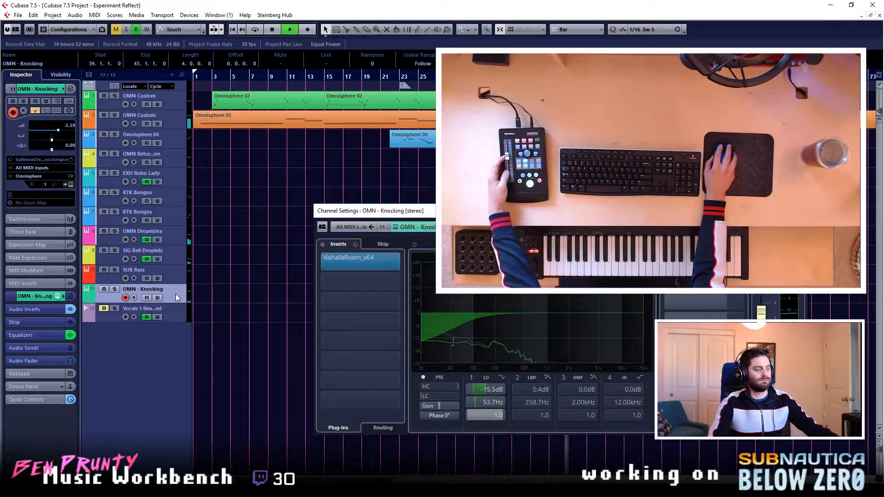
left_click(175, 298)
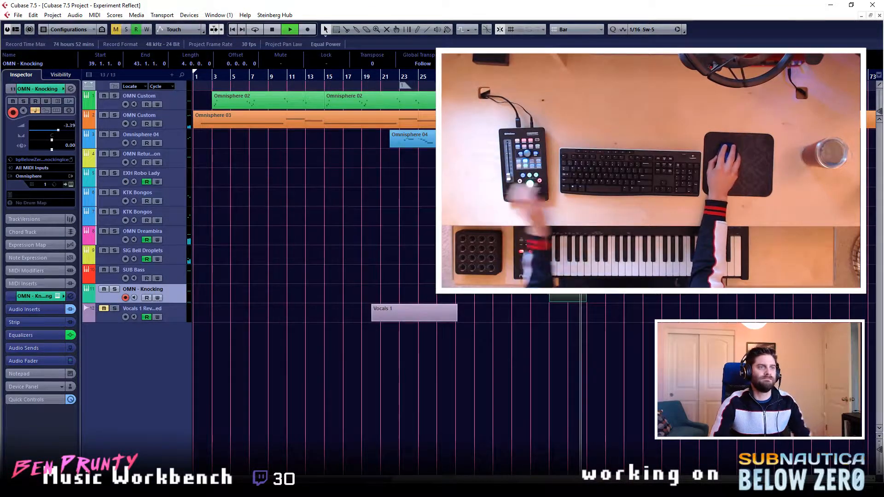
key("space")
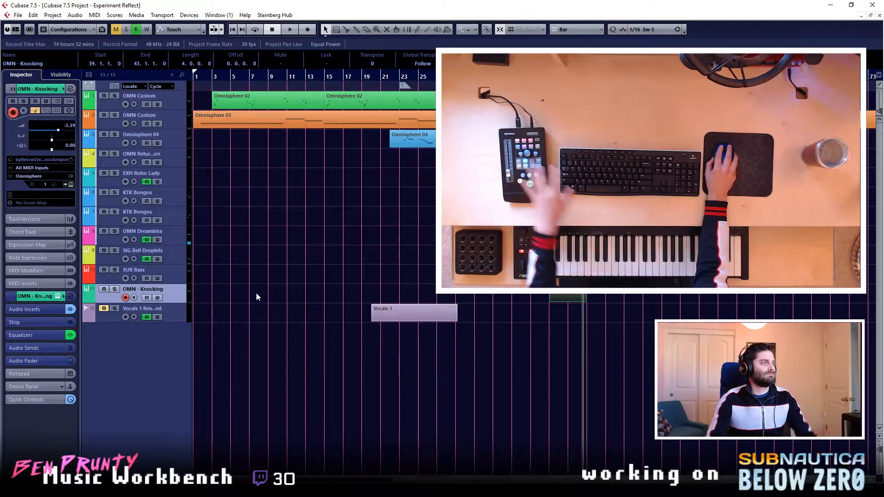
- Raise the velocity of the OMN - Knocking A#0 note to 78, auditioning the passage between adjustments
double_click(571, 298)
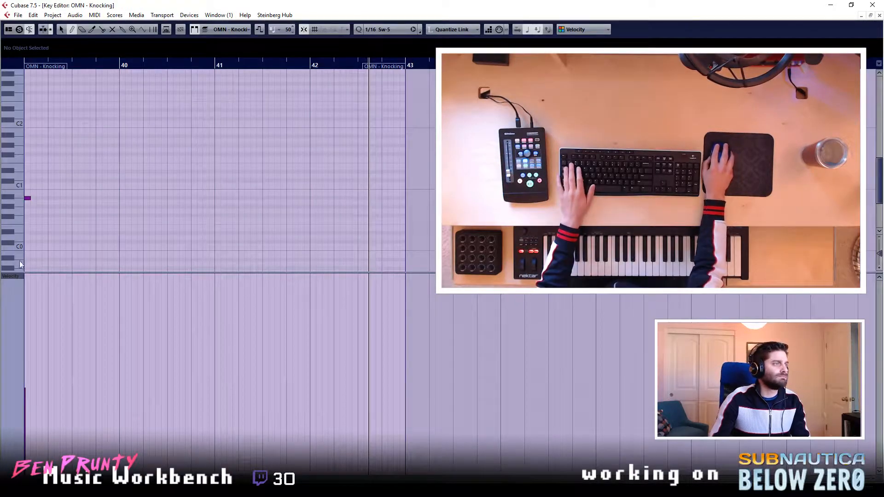
left_click(879, 15)
key("space")
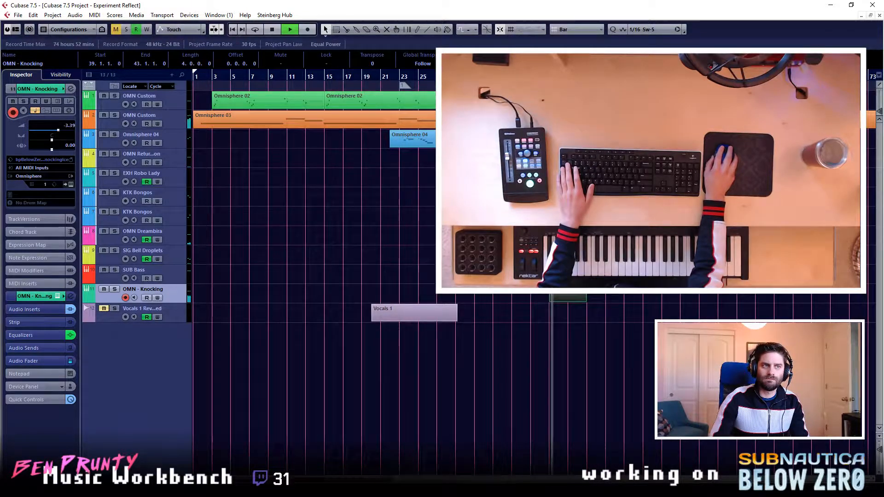
double_click(568, 298)
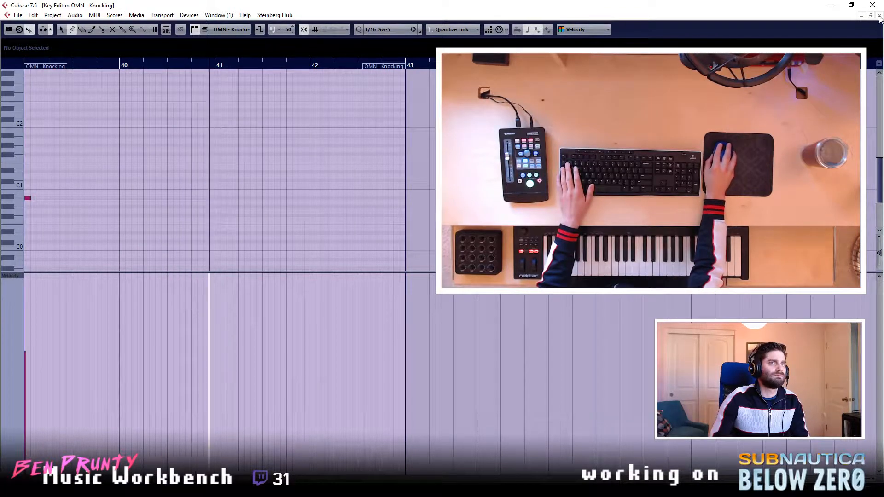
key("Return")
- Replay the lead-in to bar 39 and examine the OMN - Knocking equalizer and inserts
key("space")
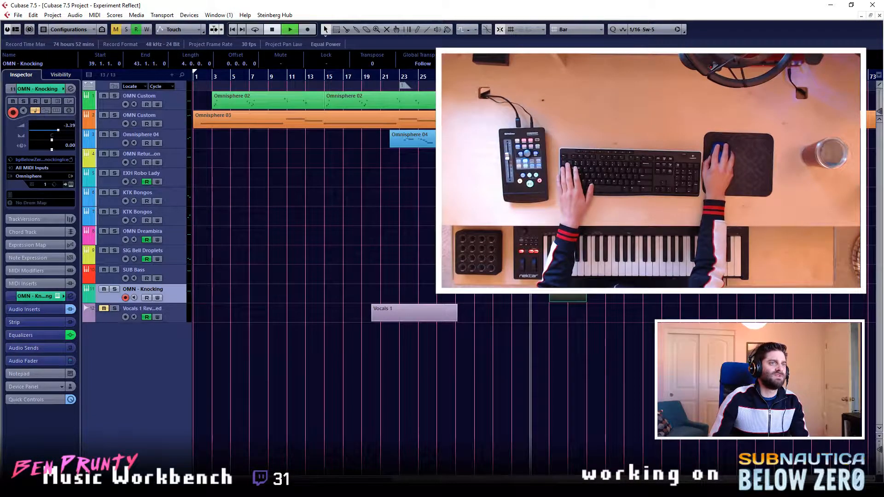
left_click(70, 296)
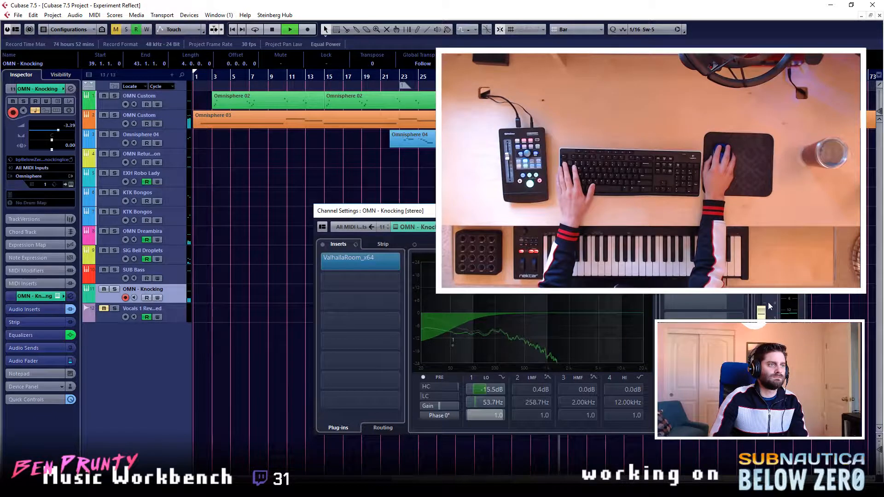
left_click(798, 210)
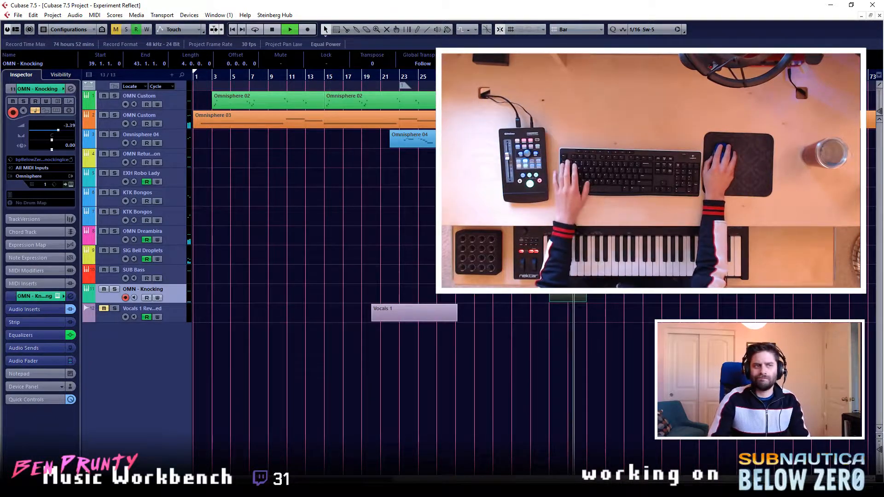
- Transpose the A#0 note at bar 39 in the OMN - Knocking part down to E0 and return to the arrangement
double_click(579, 298)
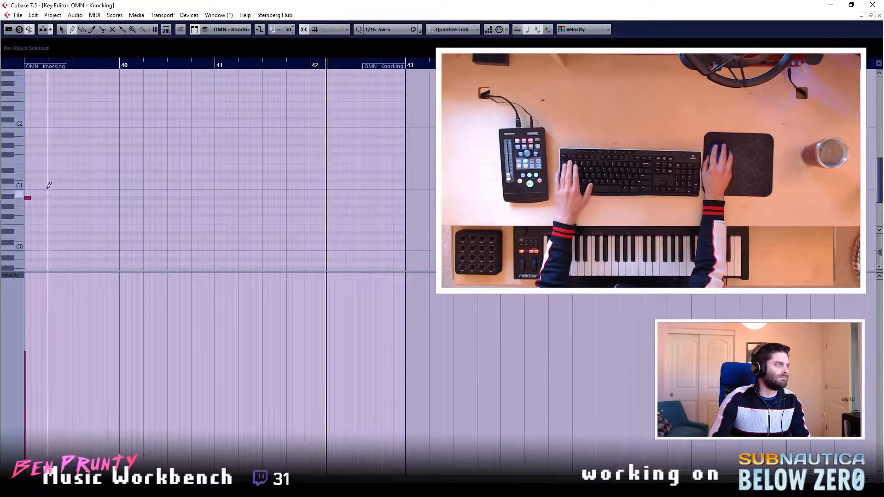
key("1")
left_click_drag(40, 184, 31, 212)
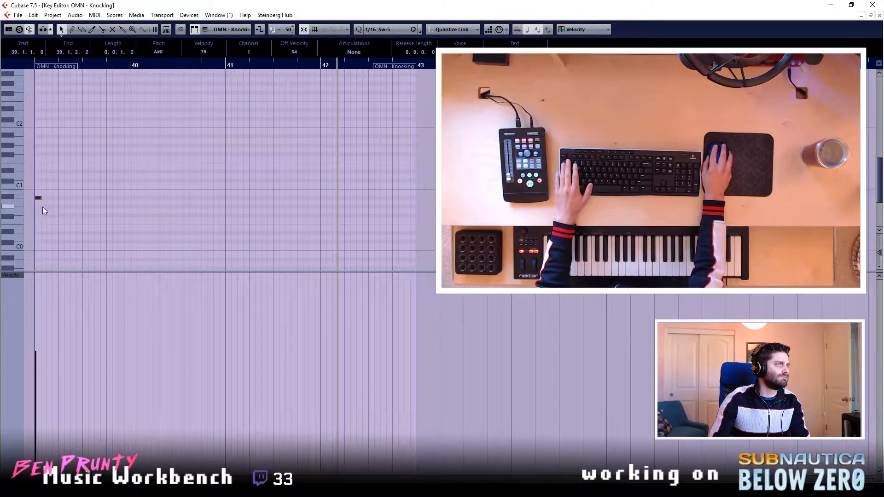
key("Down")
key("Down")
key("Down")
key("Down")
key("Down")
key("Down")
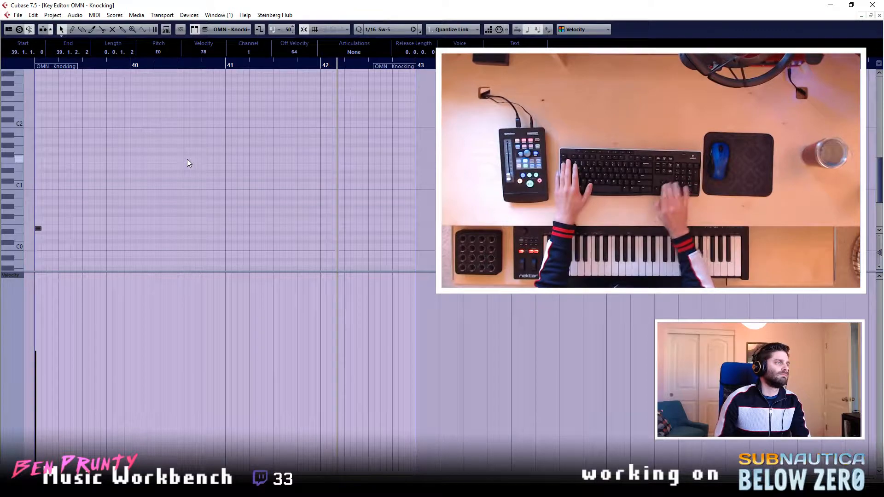
left_click(879, 15)
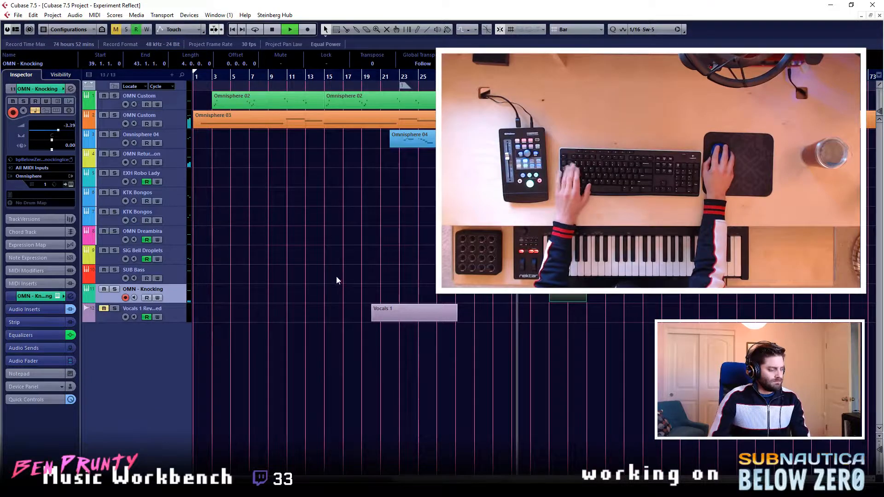
- Check the tracks one by one from Omnisphere 04 down to SUB Bass during playback
left_click(173, 140)
left_click(174, 159)
left_click(176, 180)
left_click(176, 198)
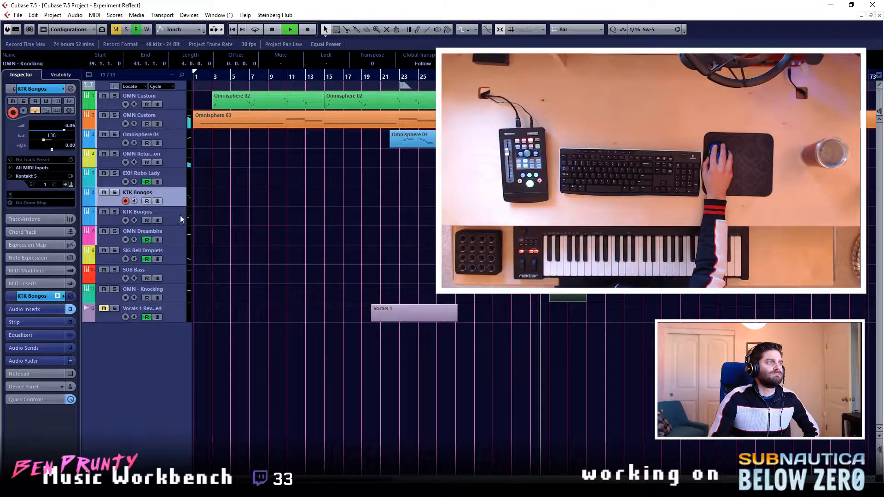
left_click(175, 220)
left_click(173, 235)
left_click(177, 259)
left_click(178, 272)
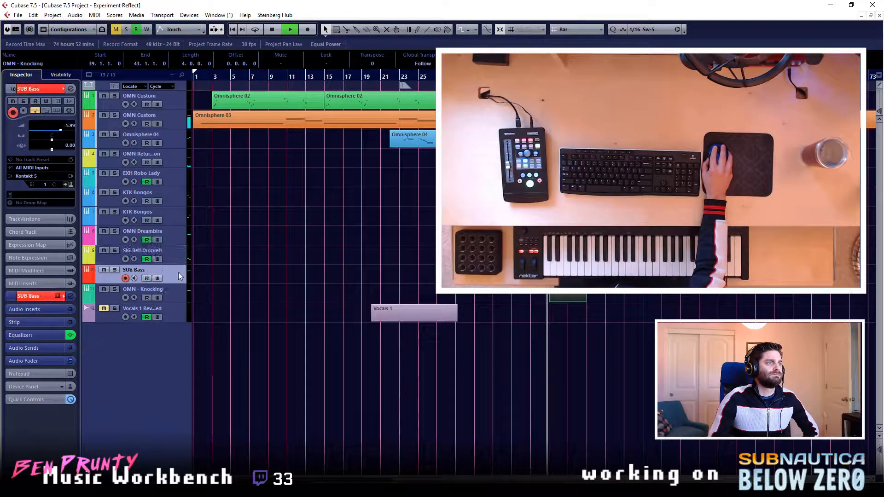
- Raise the OMN - Knocking channel volume to -0.91 during playback and stop at the end of its part
left_click(175, 294)
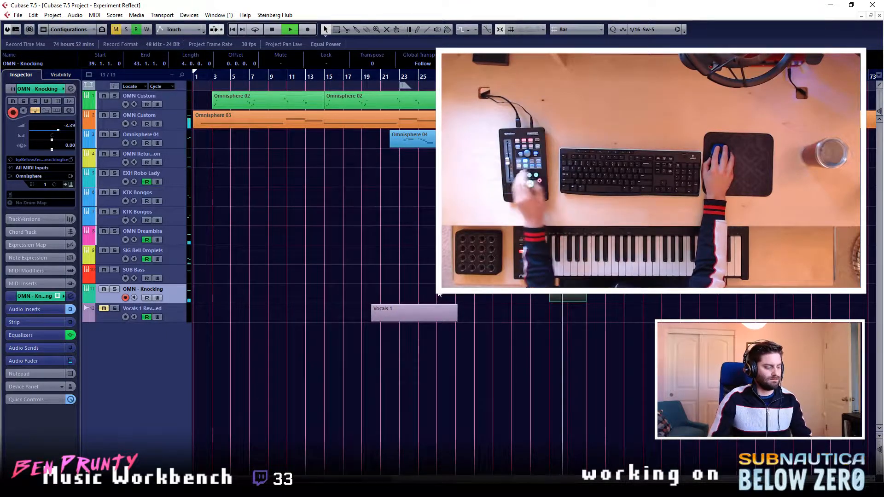
key("e")
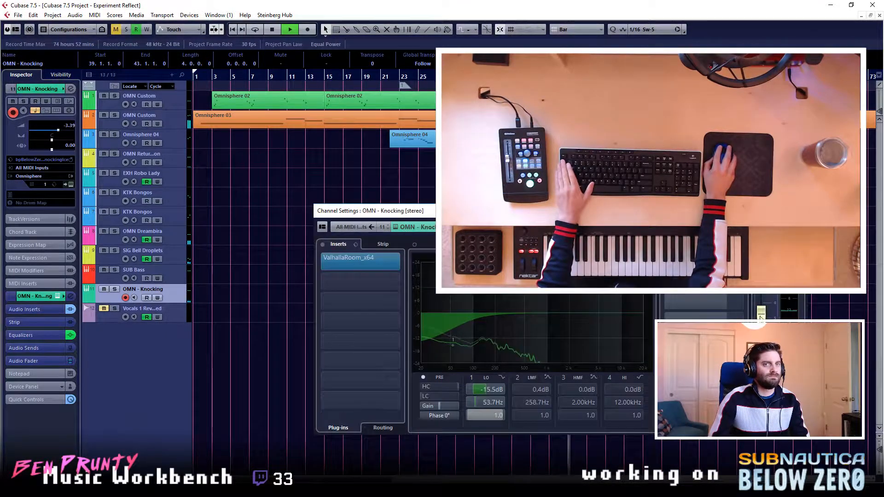
left_click(210, 275)
left_click(799, 211)
key("space")
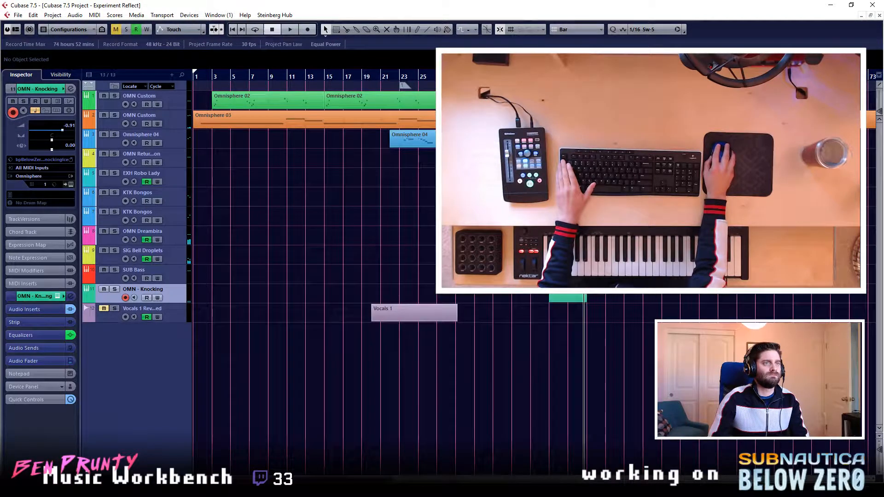
- Play back the percussion section from bar 43 and review the arrangement to the end of its parts near bar 67
key("space")
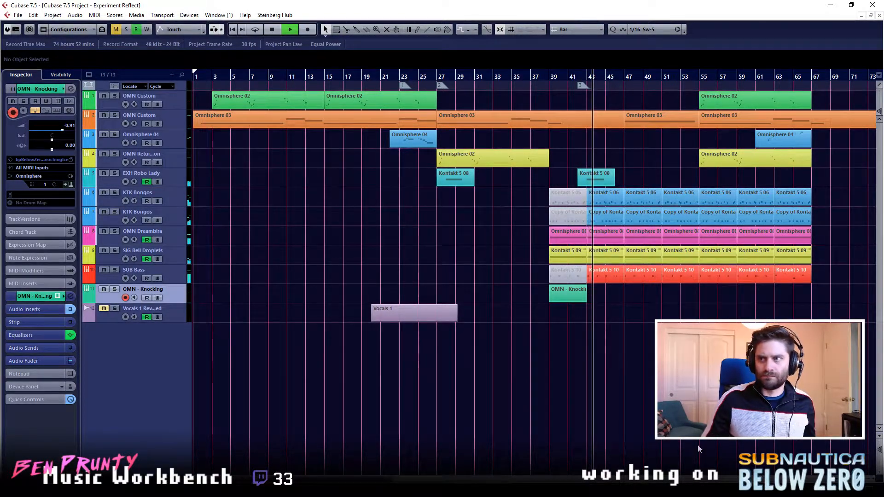
left_click(303, 343)
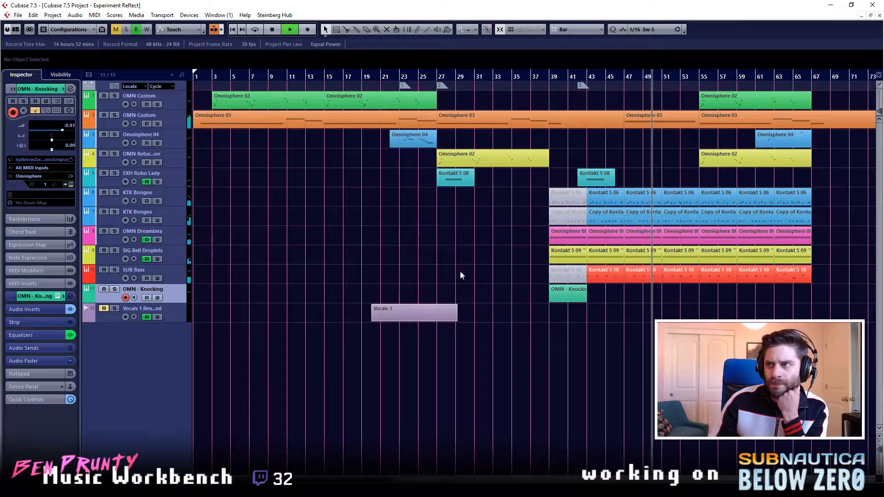
left_click_drag(308, 479, 351, 479)
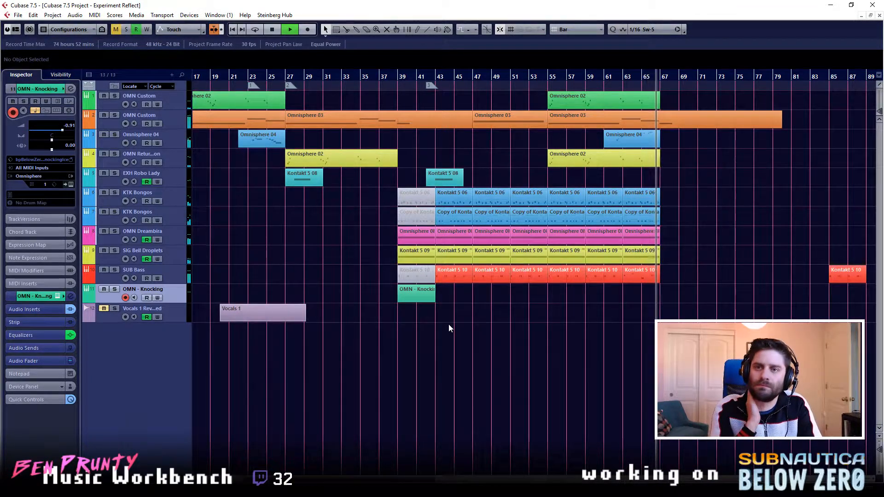
key("space")
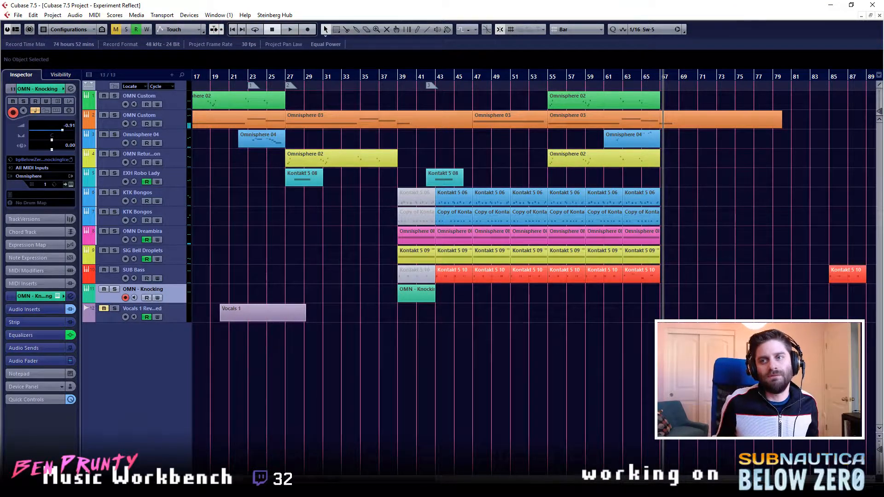
- Move marker 3 from bar 42 to bar 43 so it lines up with the section start
left_click(407, 77)
left_click(398, 78)
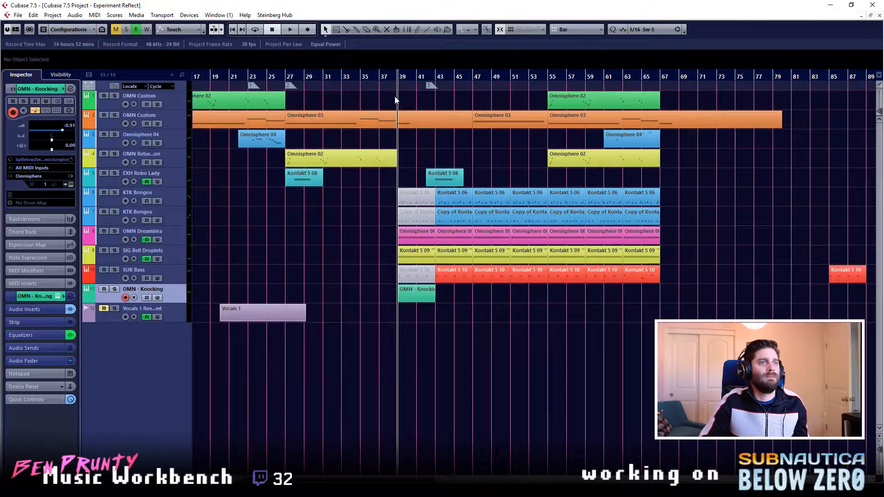
left_click(416, 79)
left_click(427, 80)
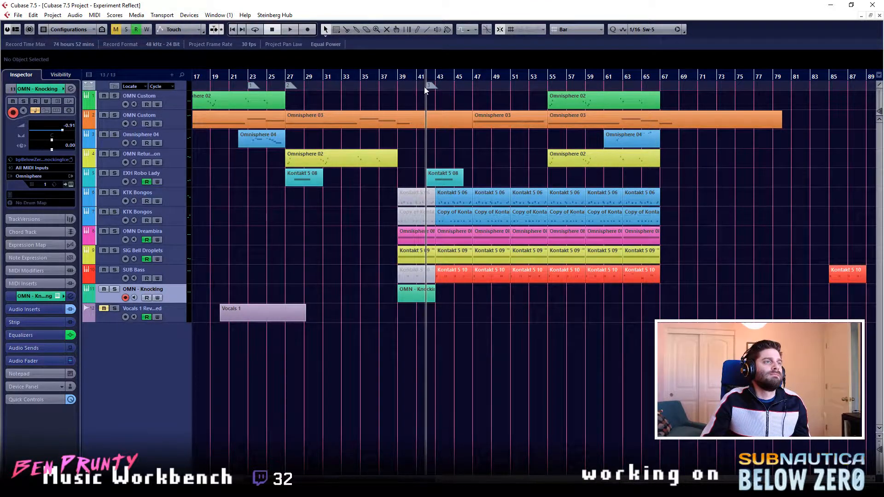
left_click(432, 90)
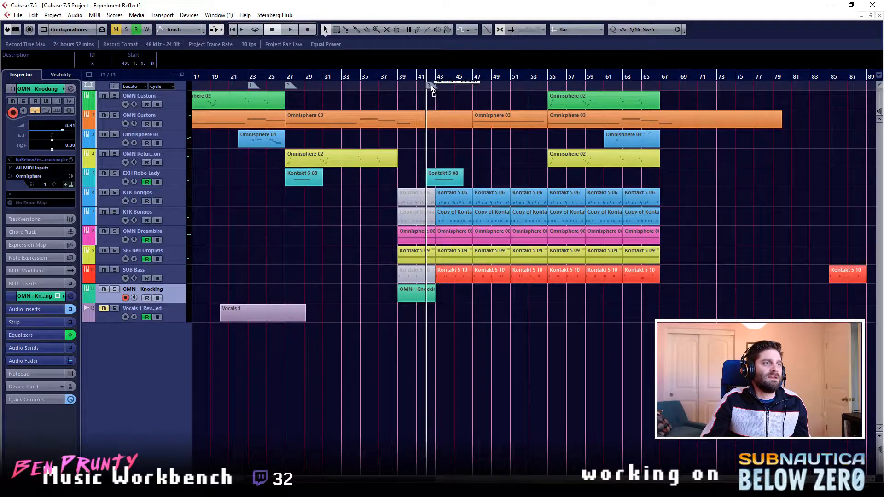
left_click_drag(430, 85, 437, 88)
left_click(398, 80)
left_click(441, 83)
left_click(511, 354)
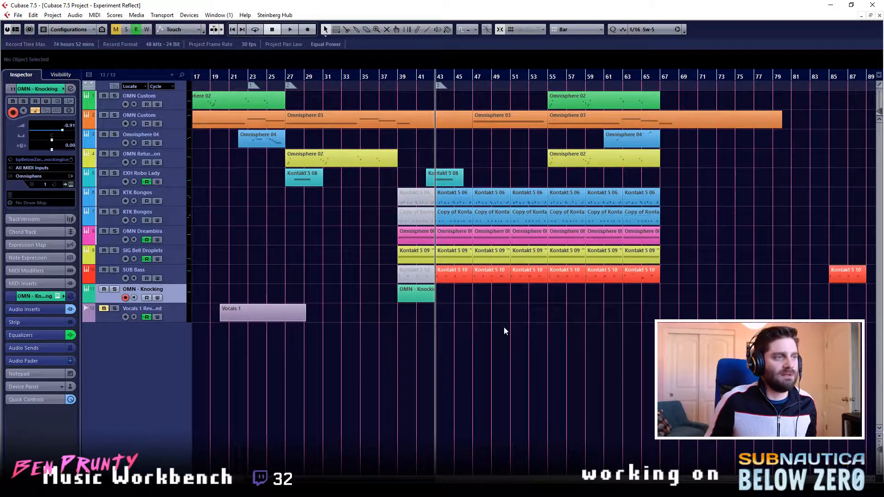
- Select the EXH Robo Lady track and listen to its part from bar 43, stopping near bar 45
left_click(390, 77)
left_click(374, 77)
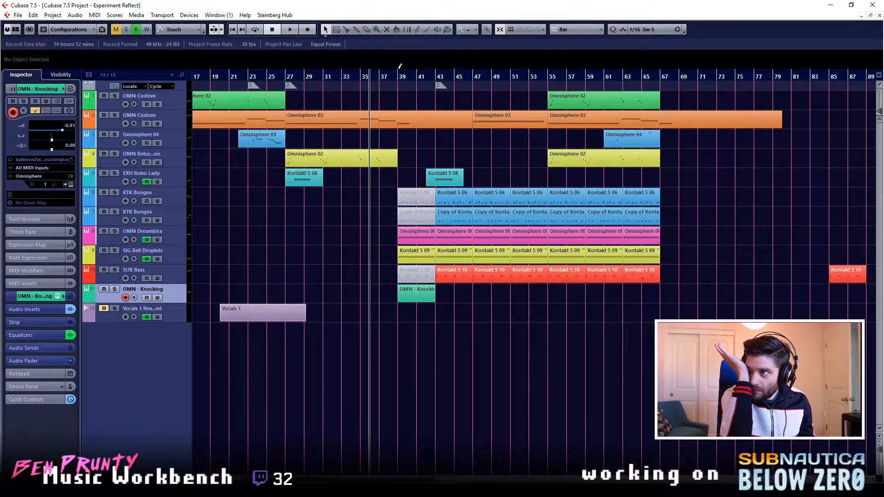
left_click(550, 77)
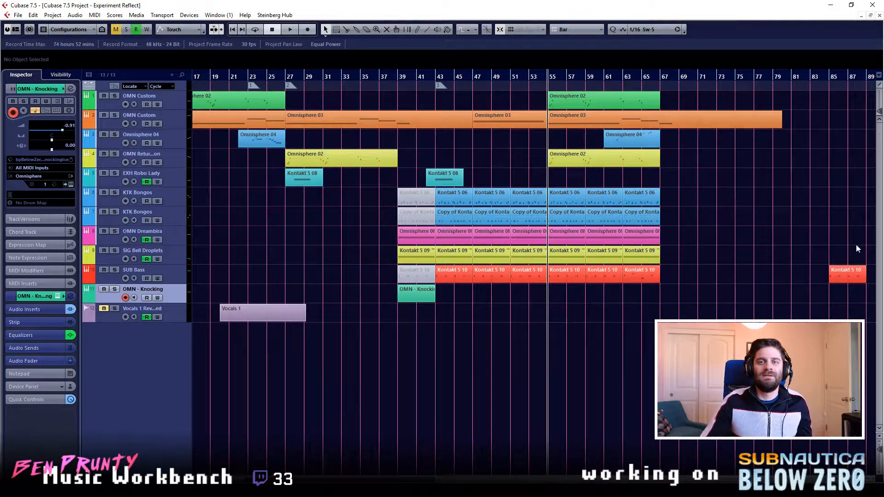
left_click(399, 77)
left_click(435, 78)
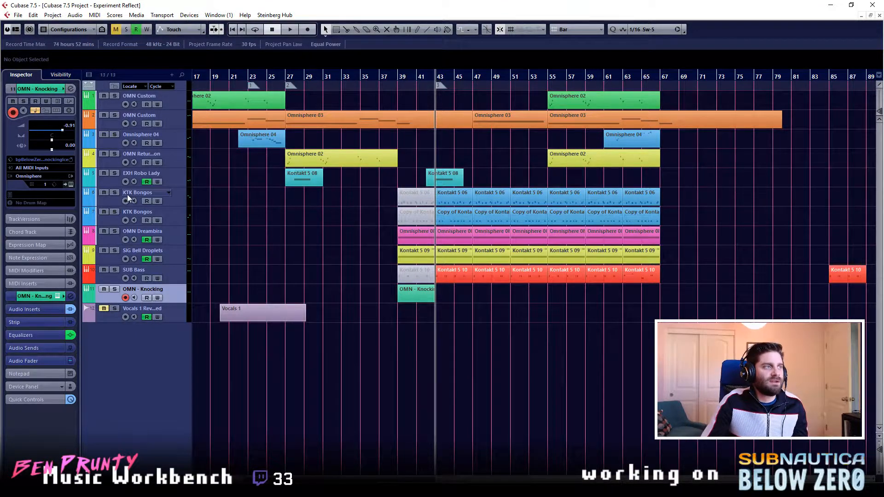
left_click(171, 183)
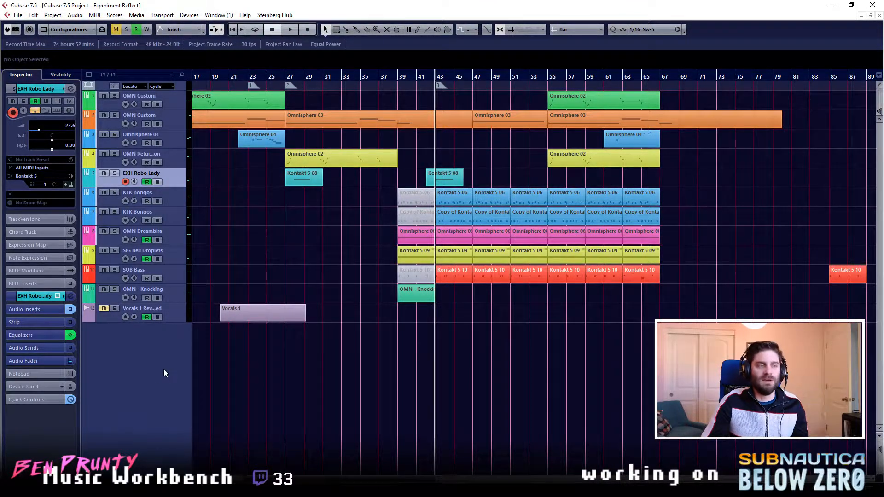
key("space")
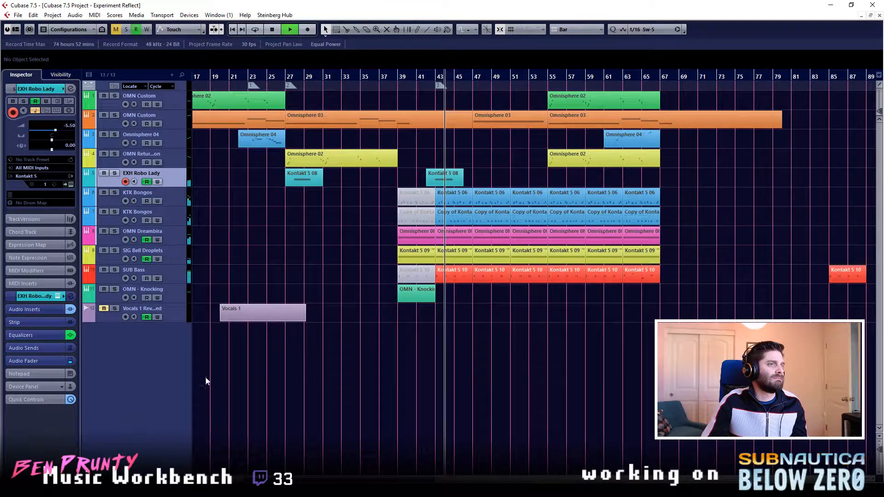
right_click(139, 355)
left_click(119, 386)
key("space")
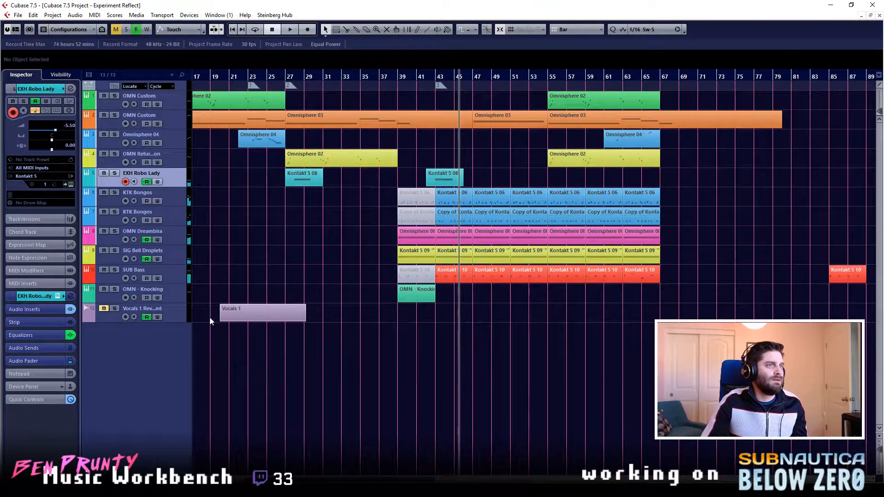
right_click(159, 350)
left_click(192, 229)
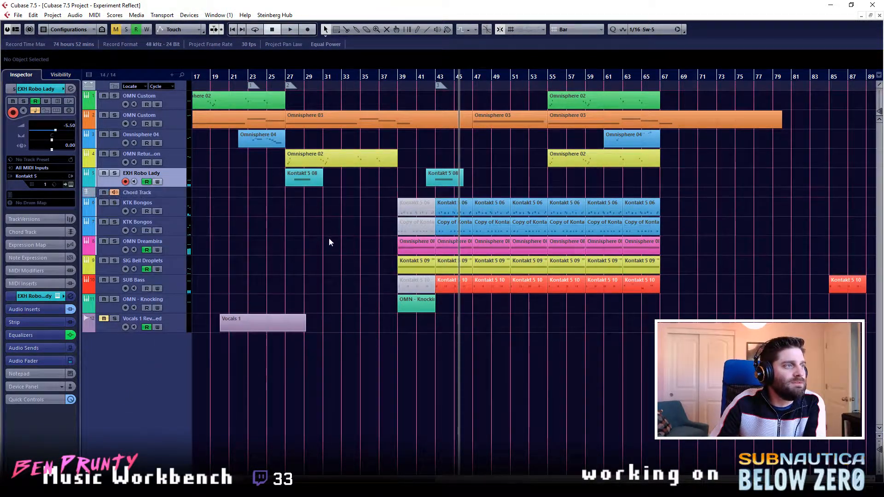
right_click(175, 195)
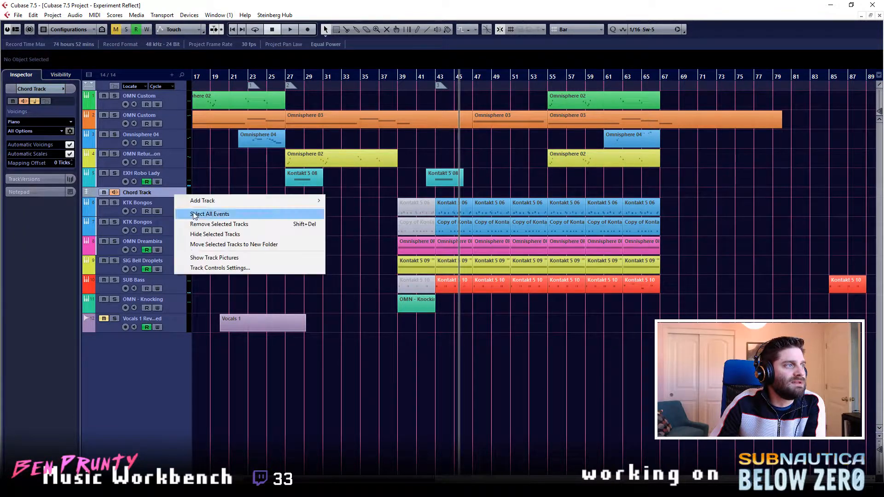
left_click(218, 225)
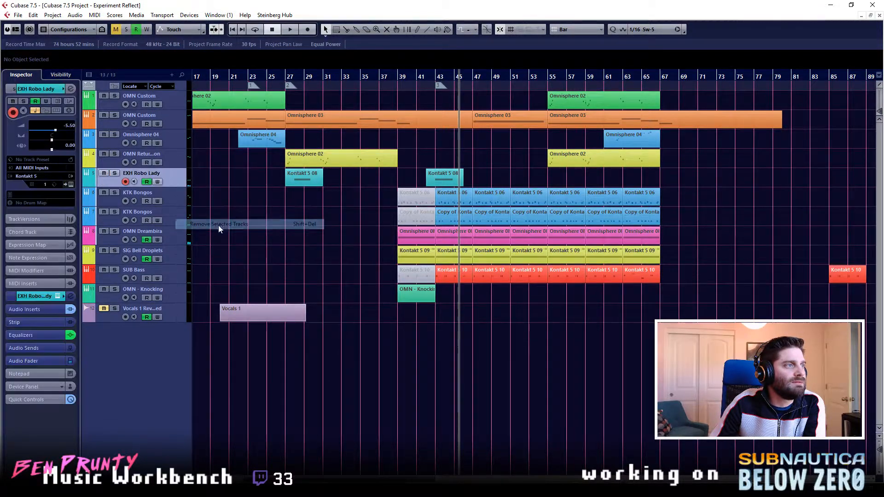
- Add one Kontakt 5 instrument track below OMN - Knocking and enlarge its height to match the other tracks
left_click(159, 297)
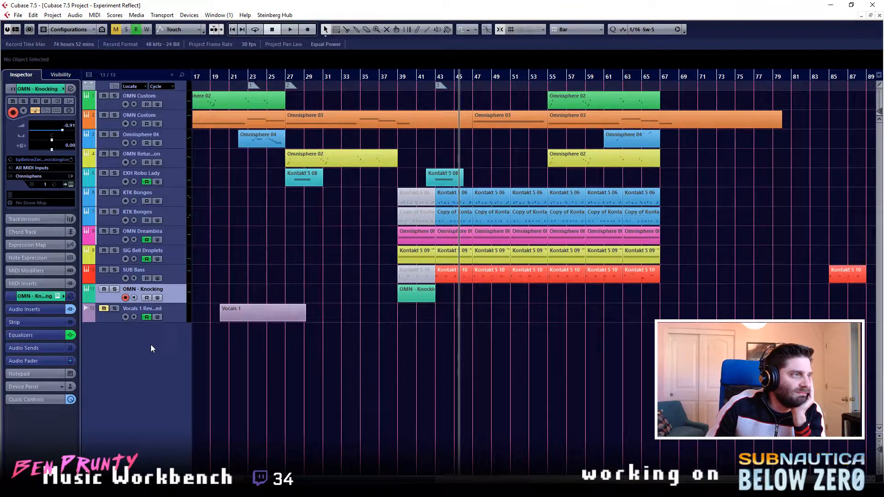
right_click(150, 403)
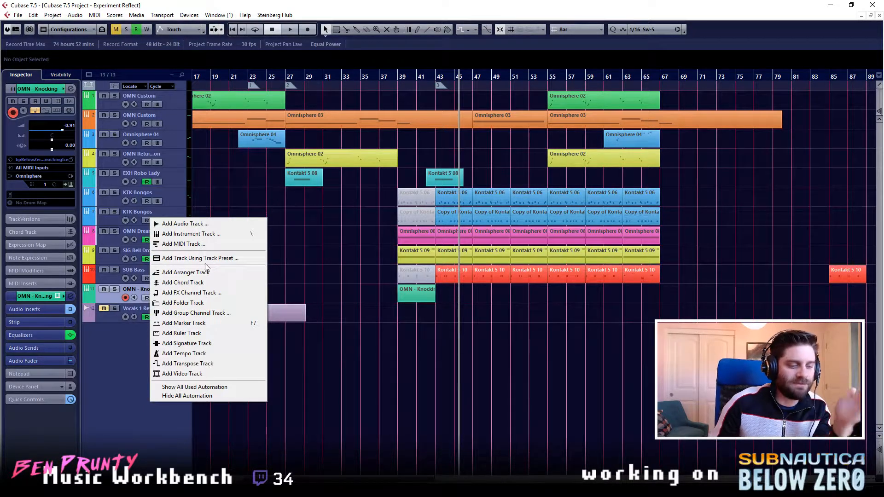
left_click(205, 235)
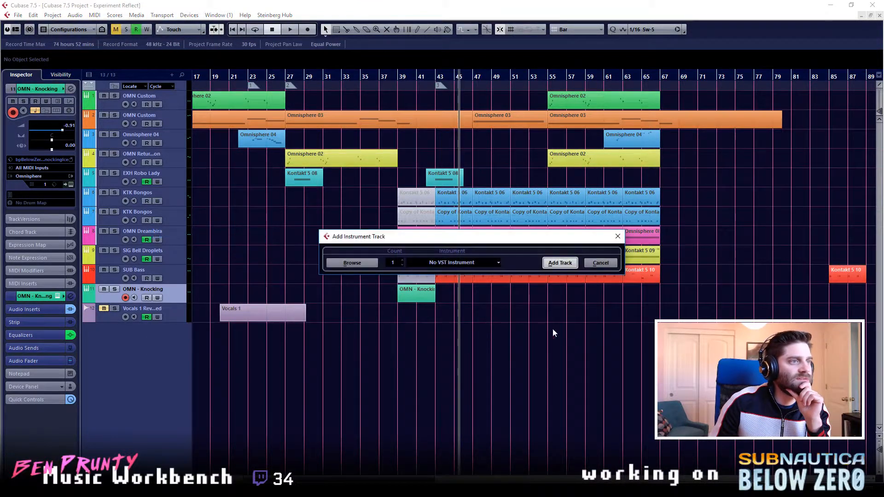
left_click(463, 262)
left_click(417, 331)
left_click(417, 331)
left_click(417, 397)
left_click(430, 405)
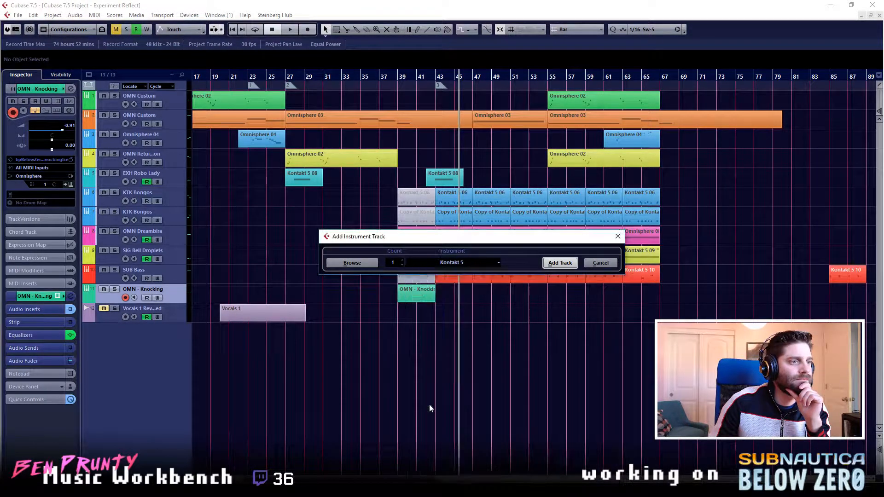
left_click(555, 263)
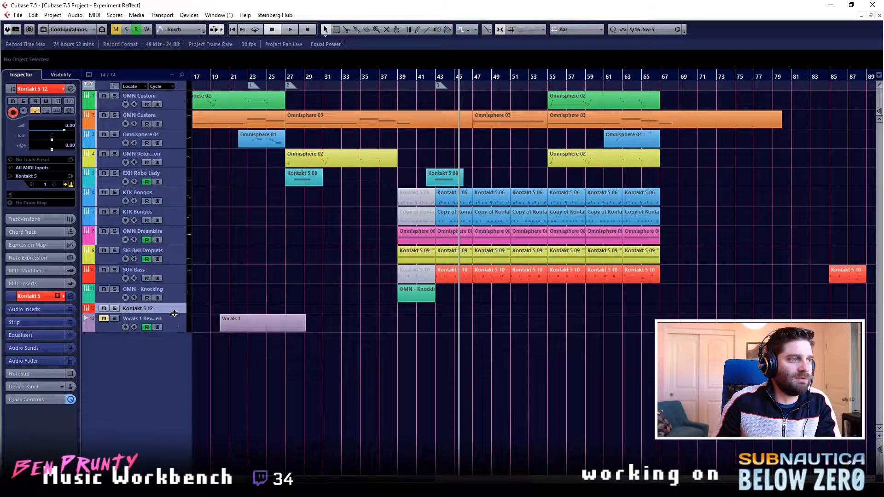
left_click_drag(174, 317, 174, 326)
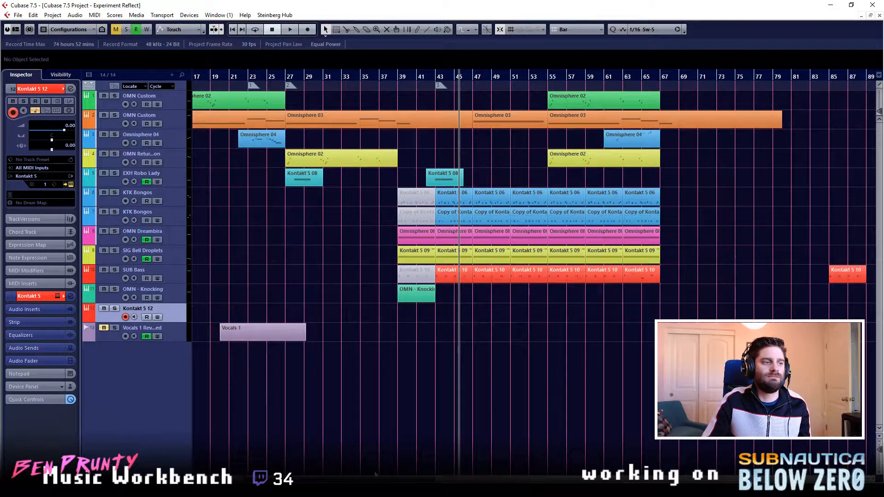
- Place the playhead at the end of the Omnisphere 03 part near bar 79 and try out the SIG Bell Droplets and OMN Custom instruments
scroll(534, 272, "right", 6)
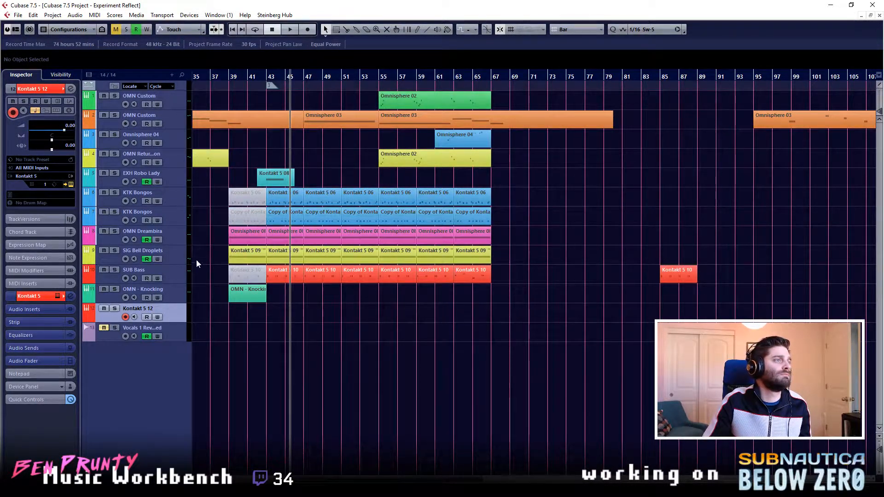
left_click(171, 260)
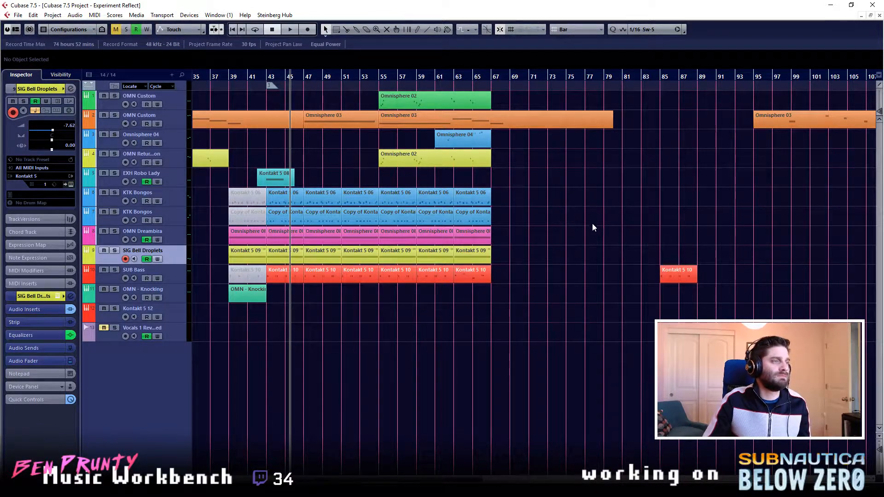
left_click(614, 84)
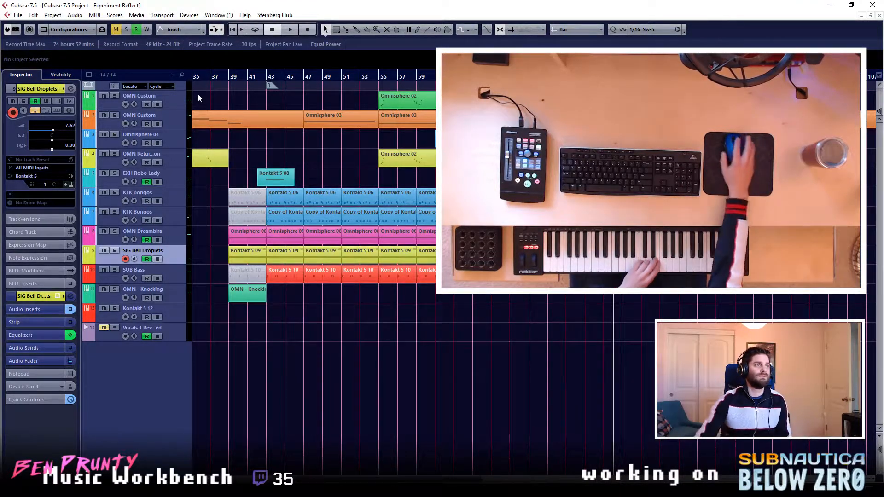
left_click(174, 104)
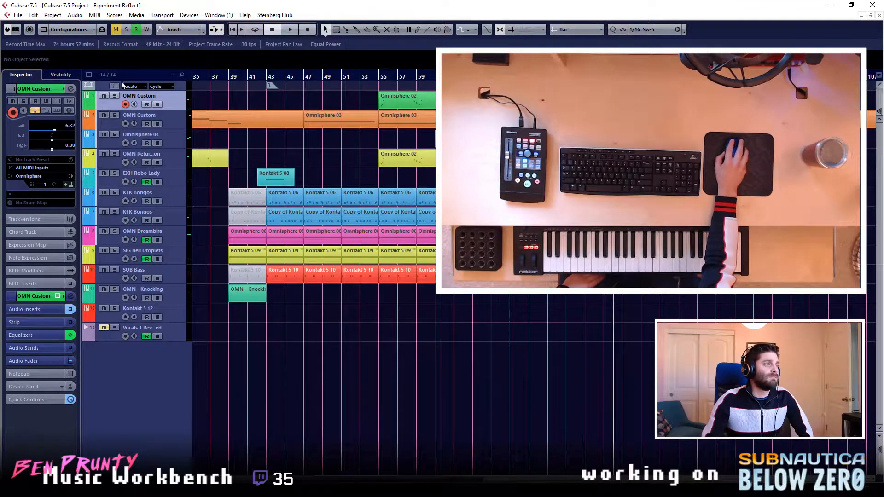
left_click(175, 262)
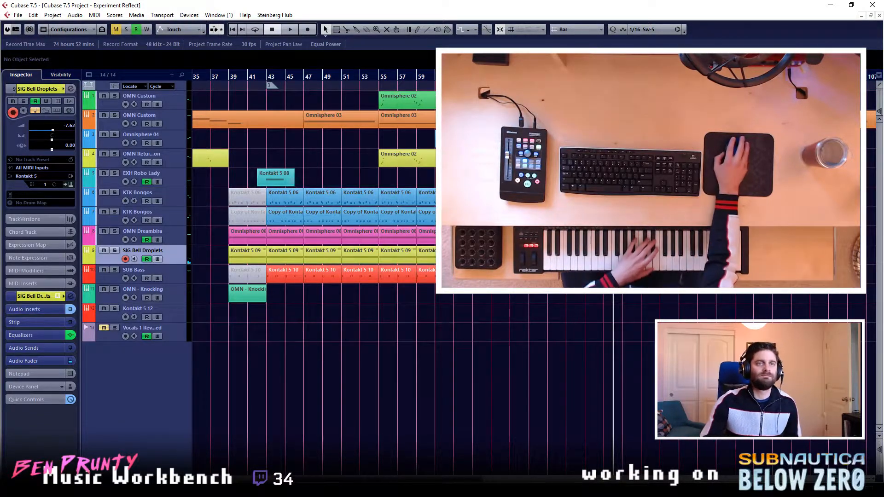
- Record a chord idea on the SIG Bell Droplets track in the empty area from bar 115 to bar 122
scroll(313, 272, "right", 10)
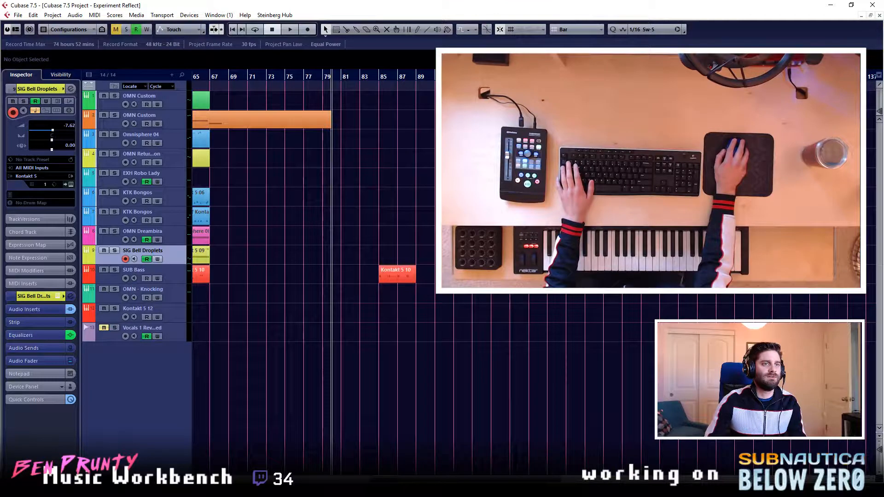
key("space")
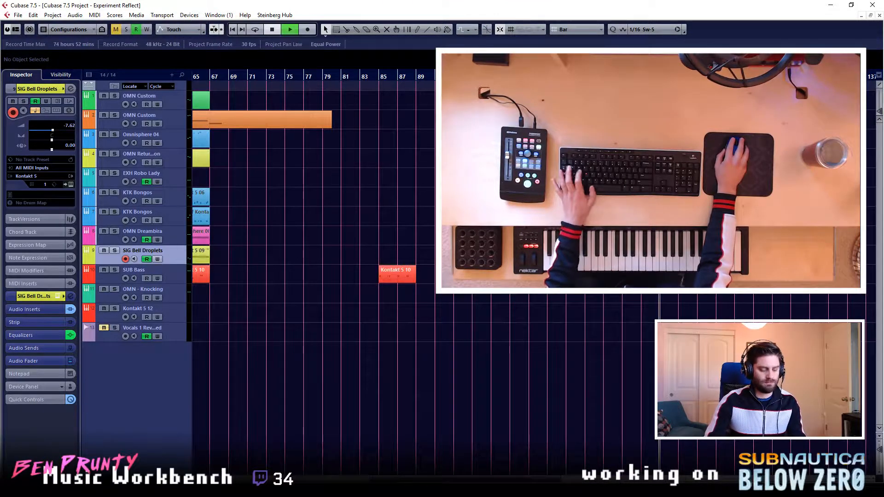
key("KP_Multiply")
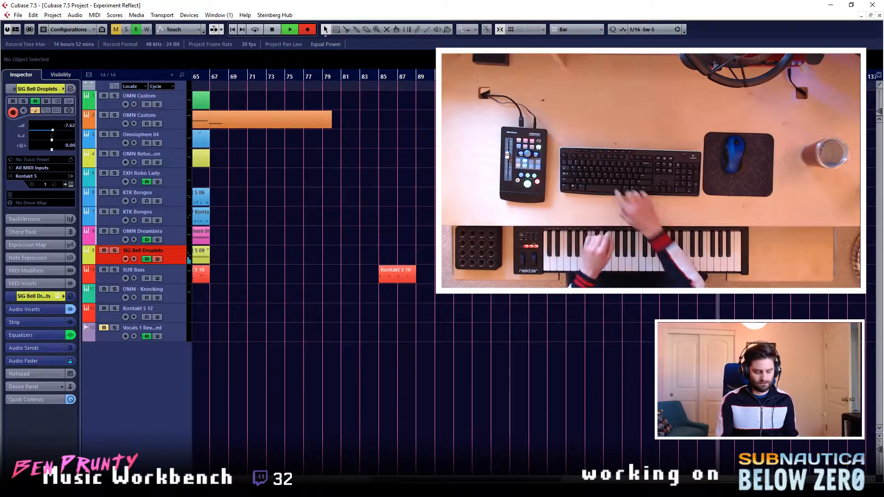
key("space")
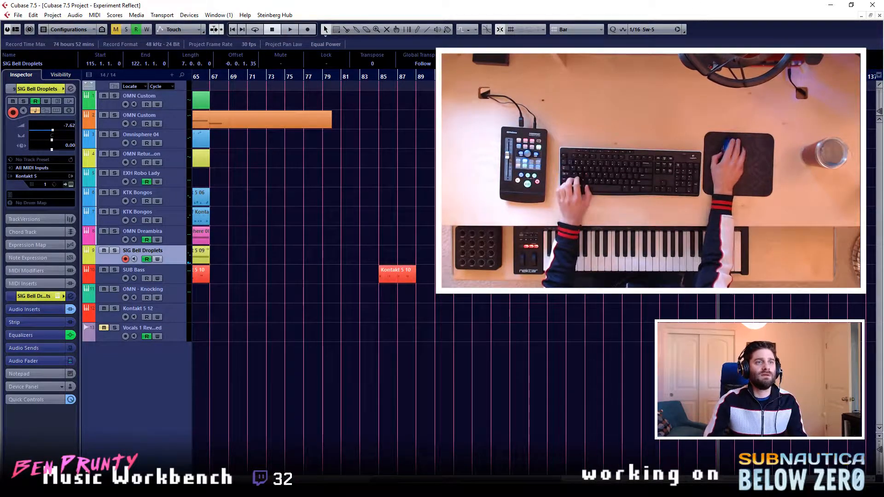
- Open the recorded SIG Bell Droplets part in the Key Editor and quantize its chord notes to 1/16 Sw-5
scroll(706, 255, "up", 5)
scroll(686, 255, "down", 4)
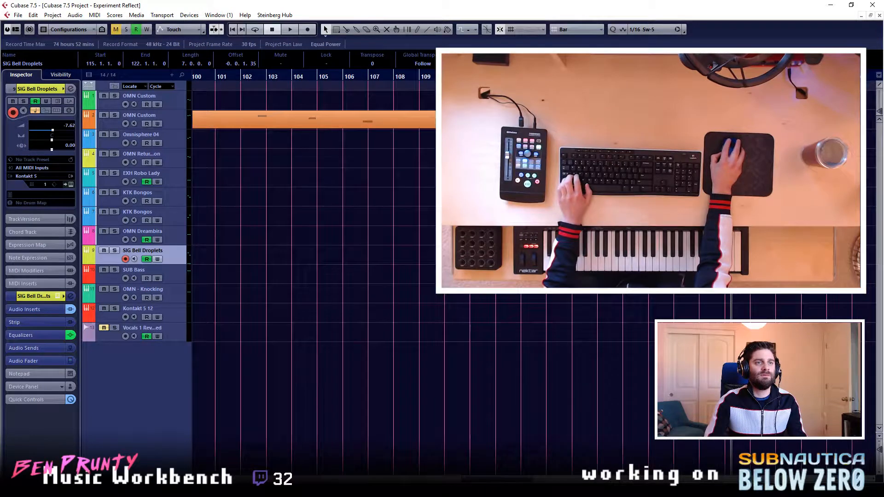
double_click(686, 254)
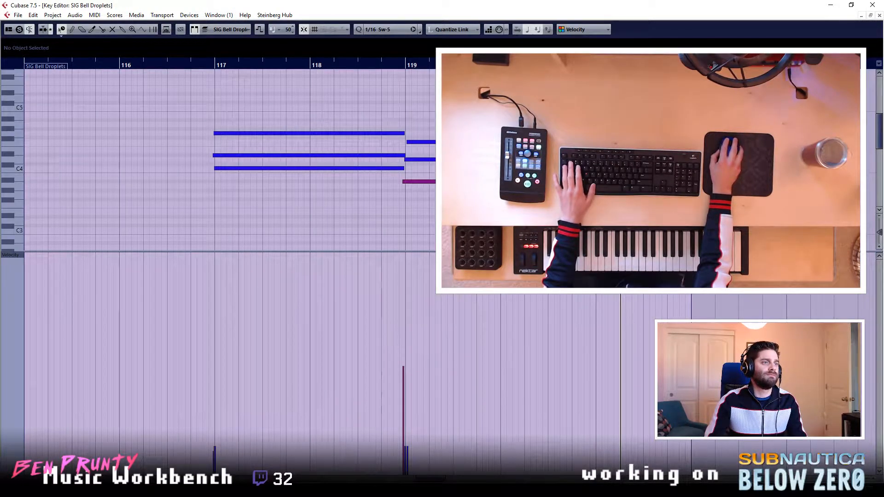
left_click_drag(440, 111, 327, 193)
left_click(461, 129)
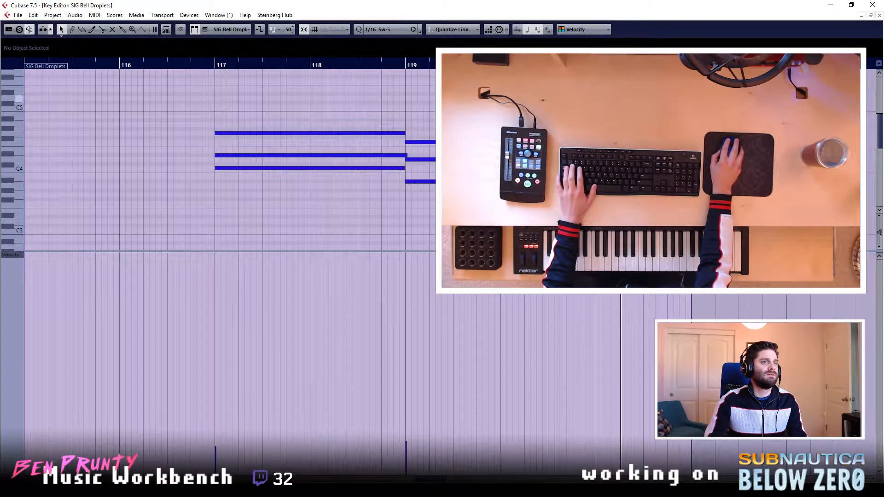
- Duplicate the SIG Bell Droplets chord notes so they repeat from bar 121, enlarging the part to fit, and close the Key Editor
left_click_drag(461, 98, 281, 229)
key("ctrl+d")
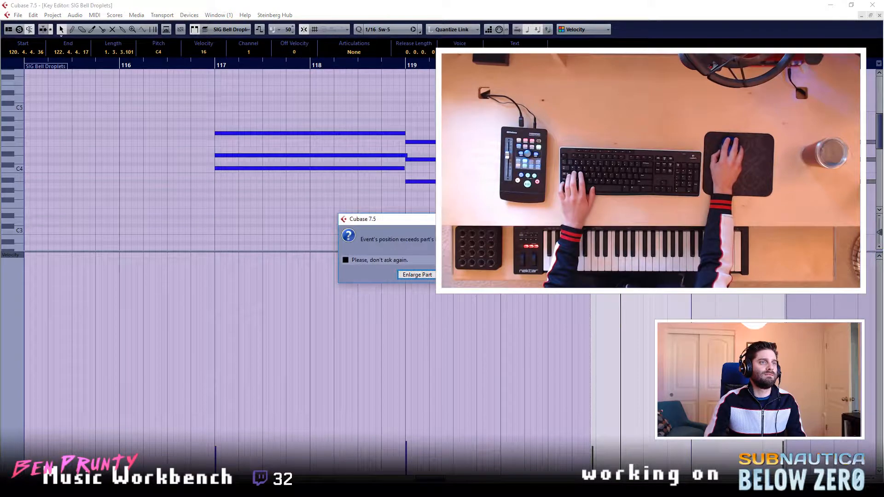
left_click(417, 275)
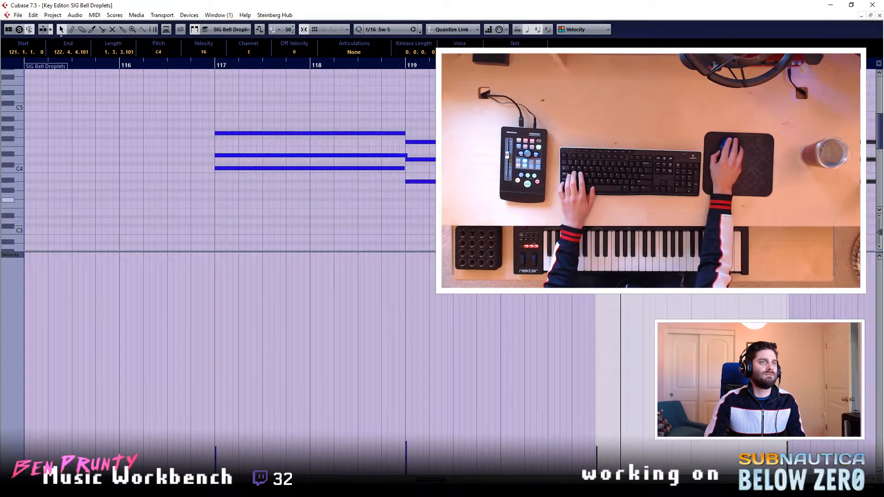
left_click_drag(427, 67, 497, 67)
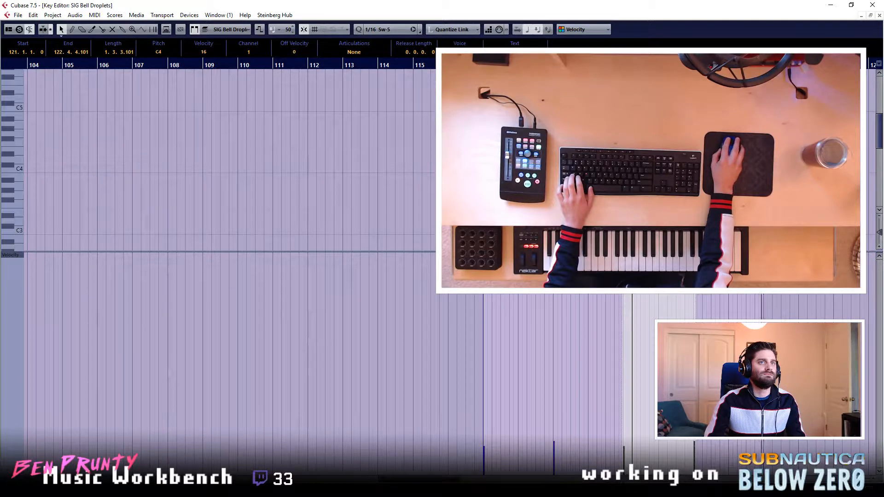
left_click(645, 129)
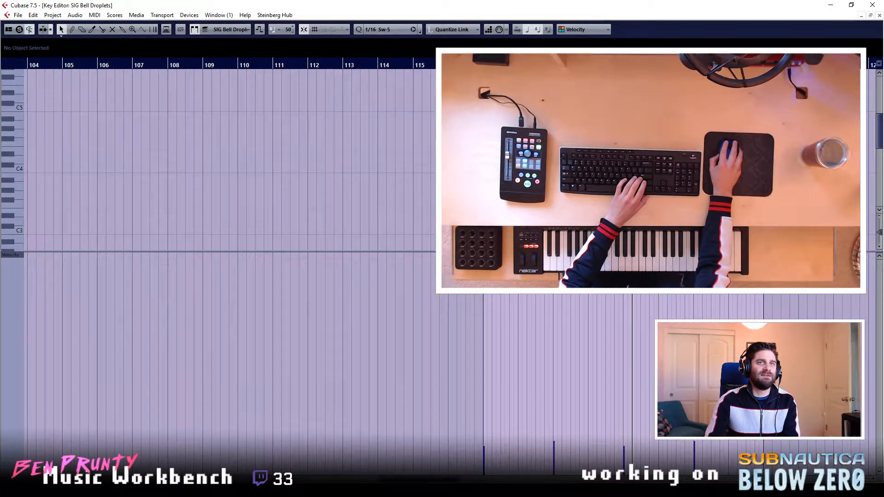
left_click(880, 17)
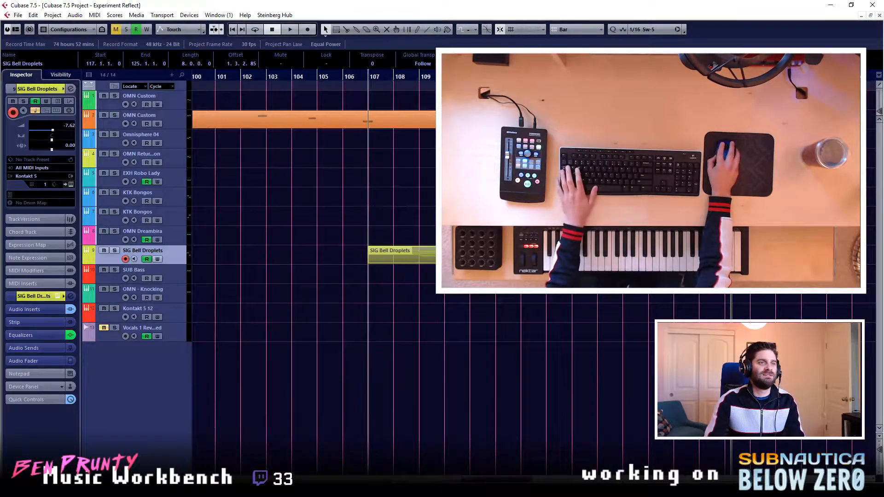
- Move the SIG Bell Droplets part to start at bar 111 and play from there with the Omnisphere 04 track armed
left_click(466, 296)
left_click(468, 76)
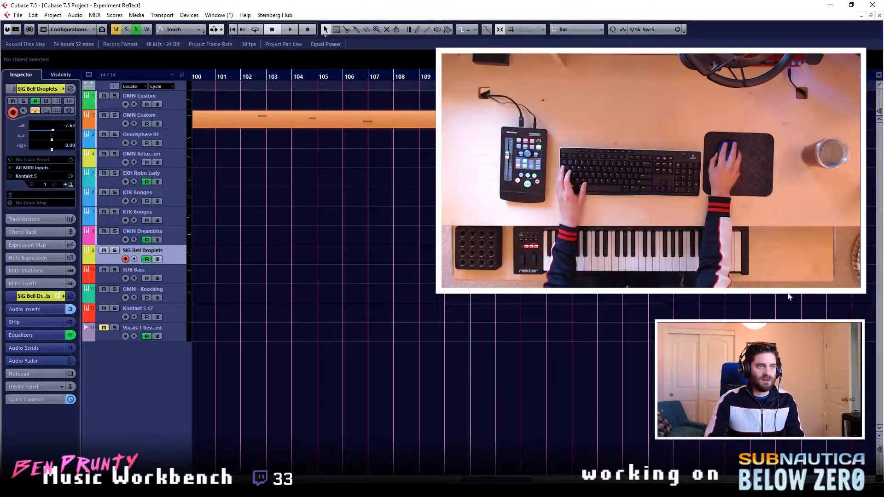
left_click(176, 125)
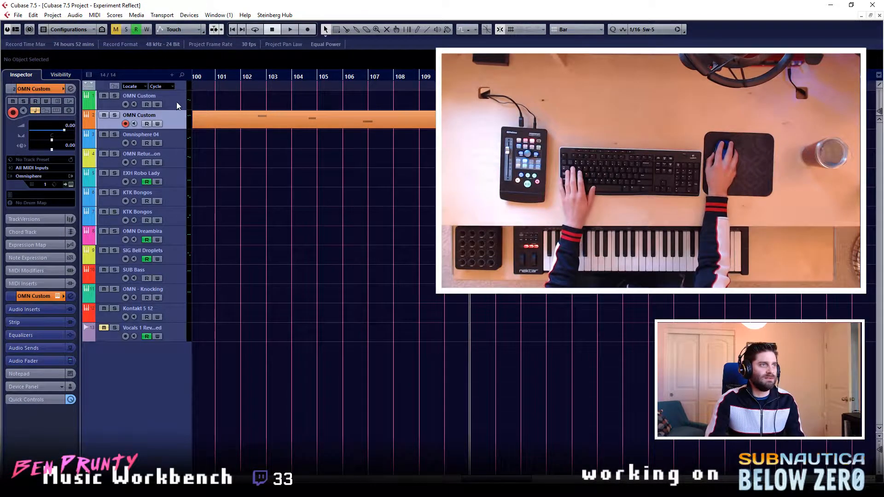
left_click(176, 103)
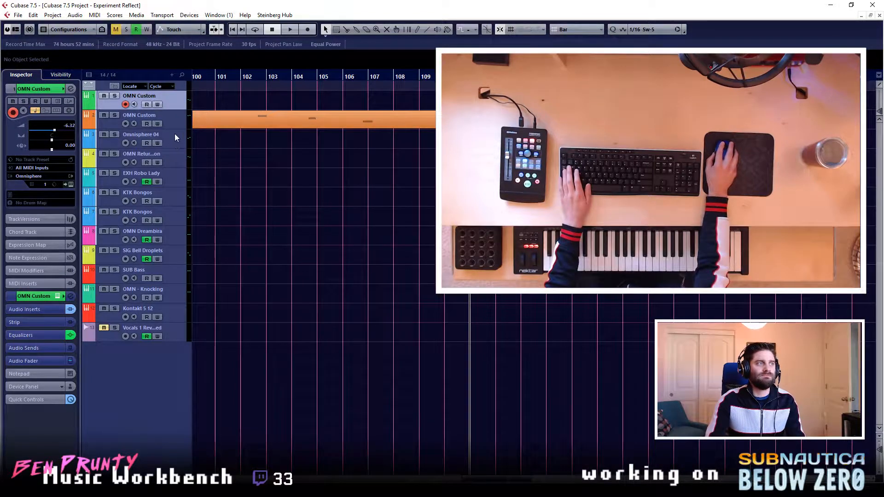
left_click(176, 145)
key("space")
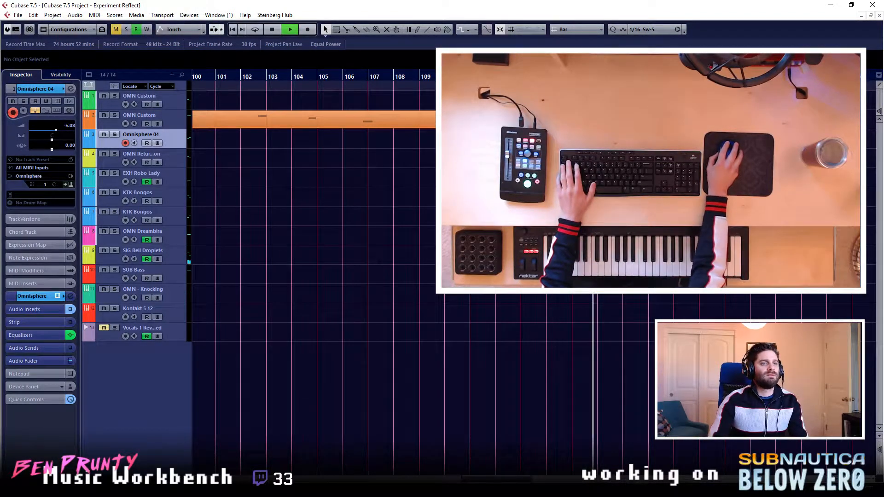
- Duplicate the eight-bar SIG Bell Droplets part three times so the chords run on to bar 143, and stop playback
left_click(526, 256)
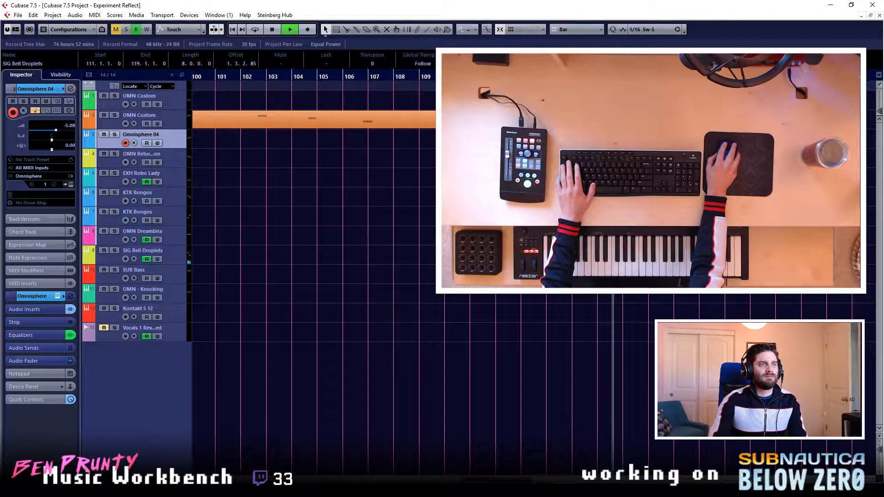
key("ctrl+d")
key("ctrl+d")
key("ctrl+d")
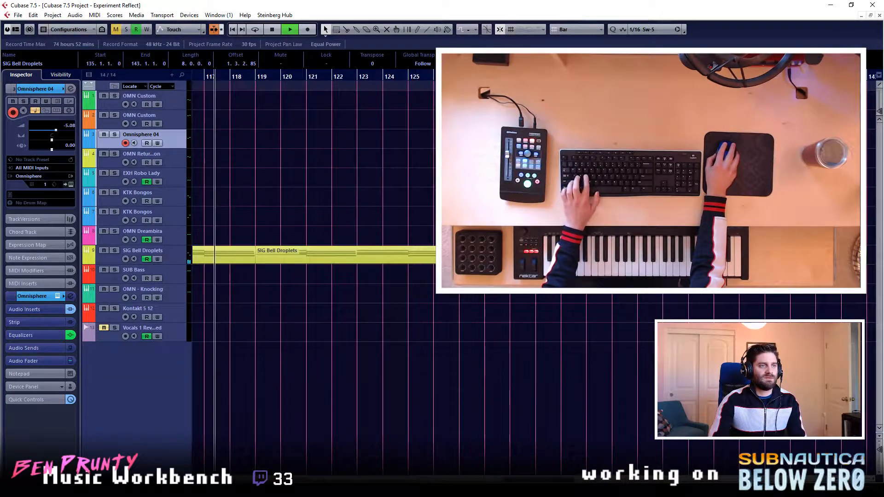
scroll(461, 329, "down", 4)
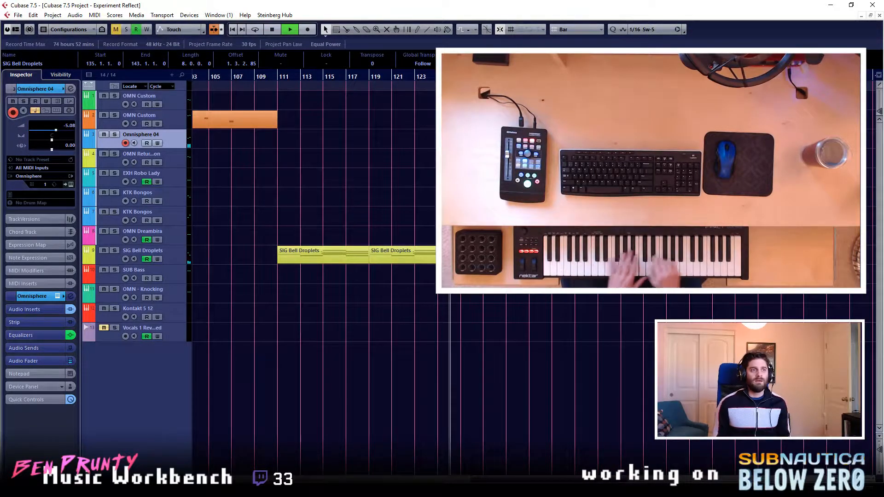
key("space")
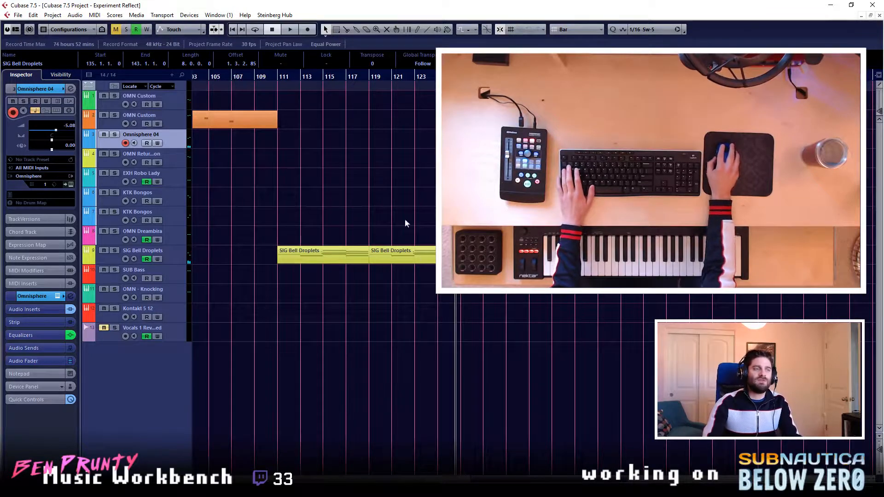
- Play from bar 111 and record an Omnisphere 04 melody over the SIG Bell Droplets chords from bar 113 to bar 132
left_click(279, 77)
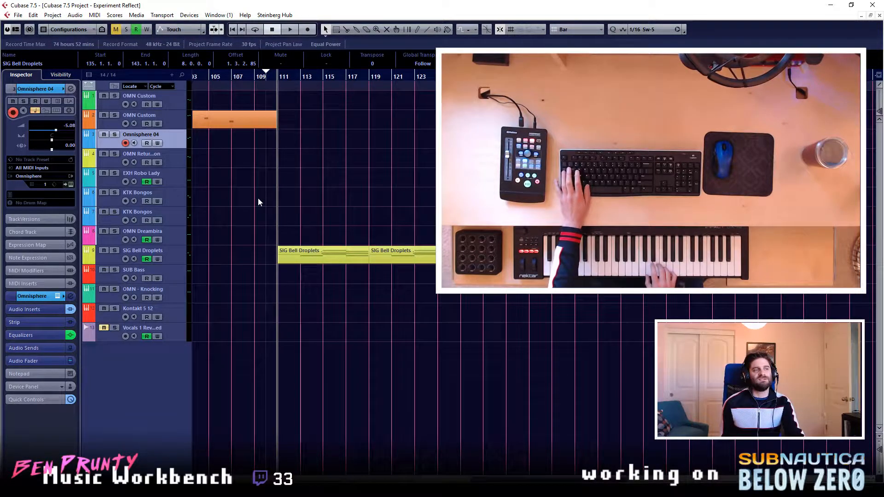
key("space")
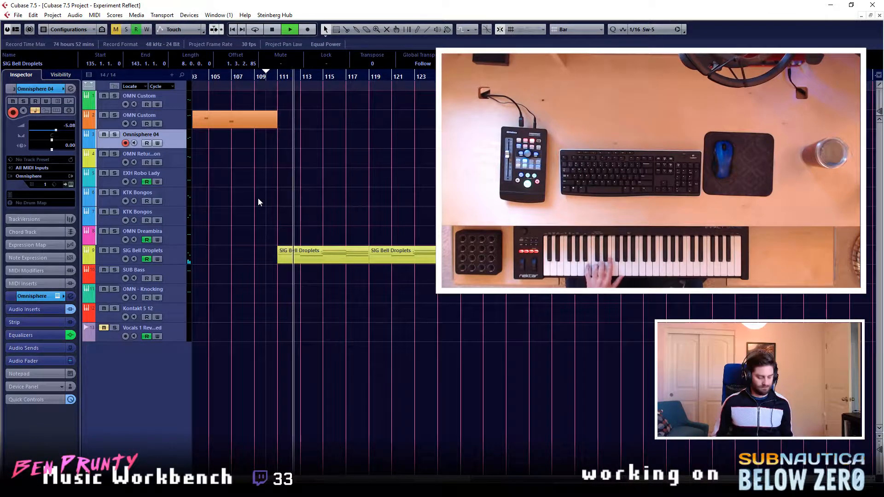
key("KP_Multiply")
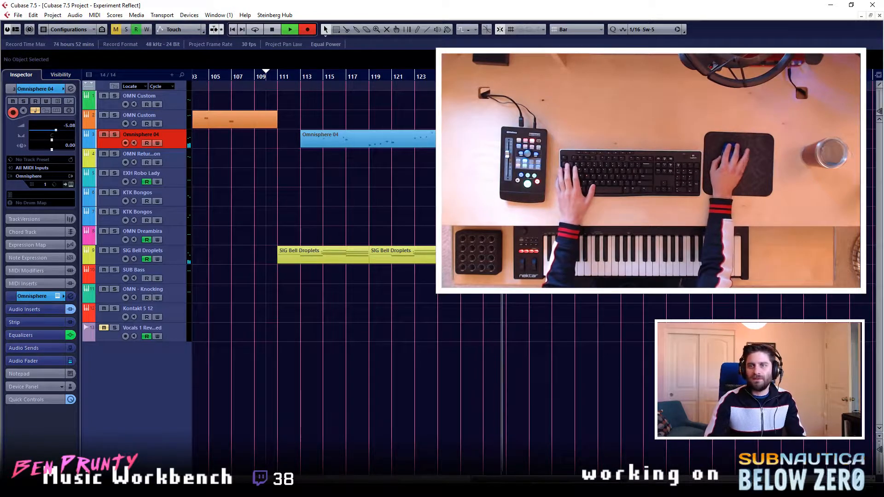
key("f")
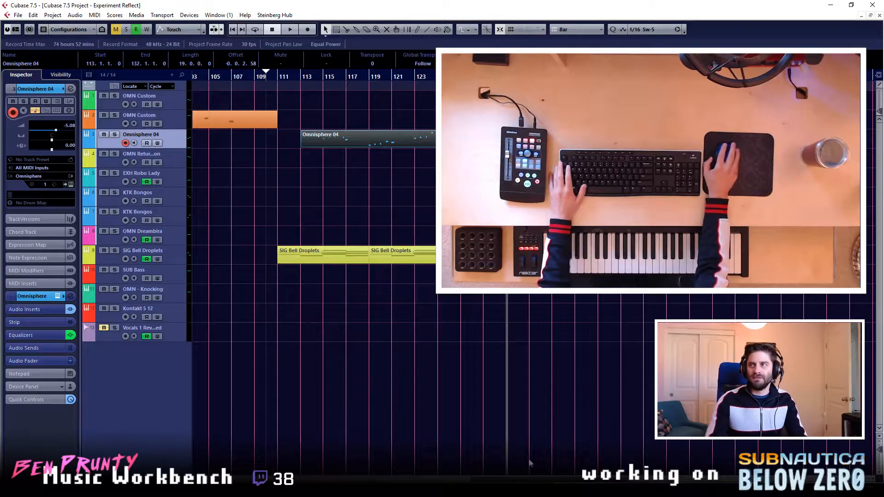
left_click(571, 276)
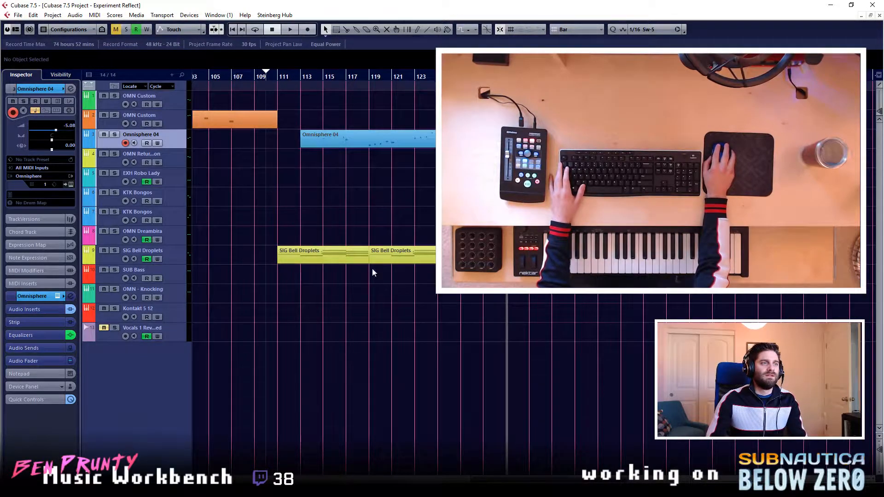
left_click(346, 252)
left_click(401, 254)
left_click(488, 255)
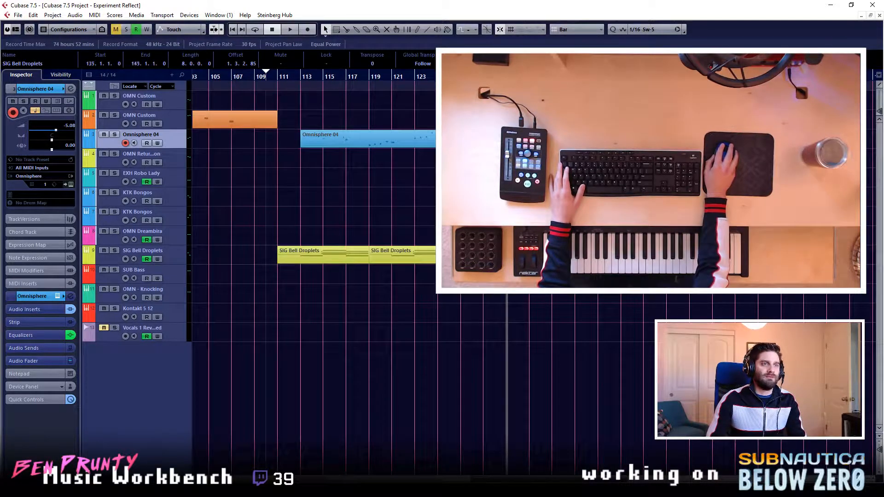
left_click(664, 256)
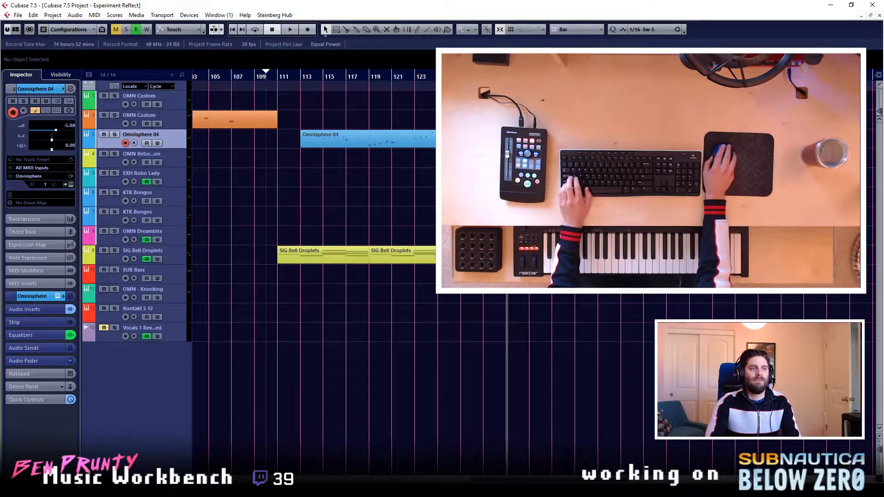
- Mute the newly recorded Omnisphere 04 part that starts at bar 113 and return to the Object Selection tool
scroll(572, 258, "down", 5)
key("7")
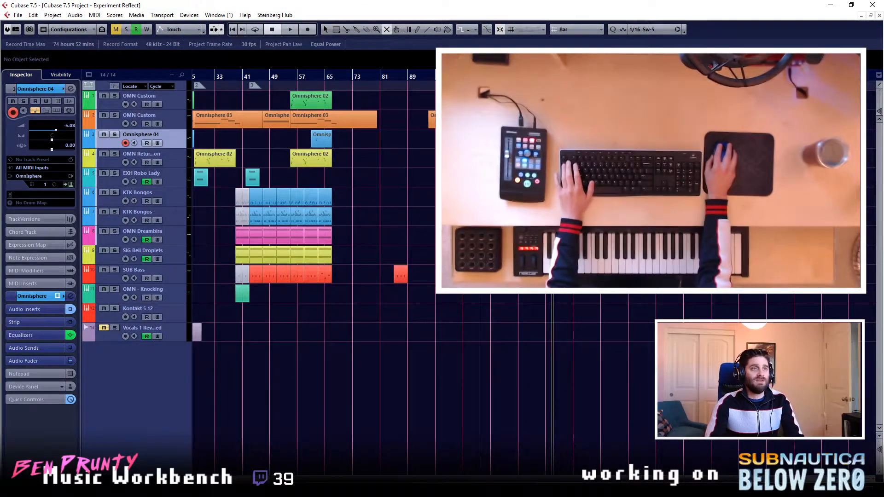
left_click(522, 139)
key("1")
left_click(523, 180)
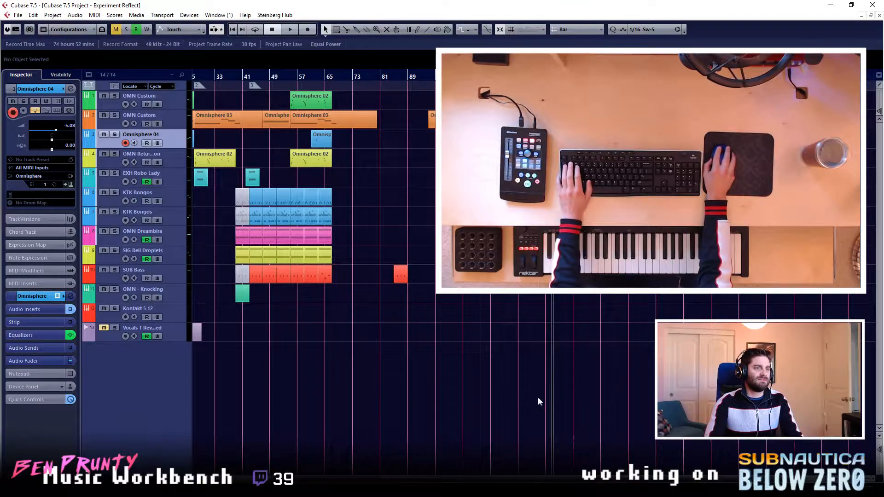
- Play the arrangement from bar 39 to review the section with the bongos, Dreambira and bell parts
scroll(538, 401, "left", 5)
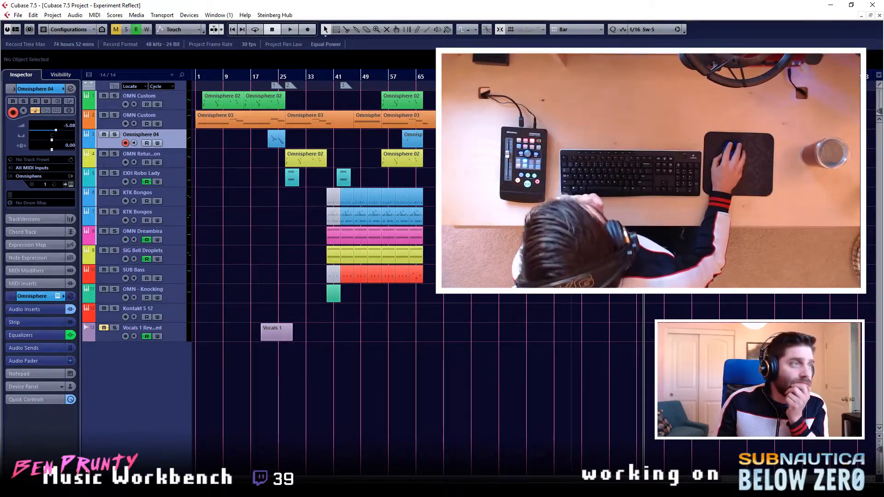
scroll(427, 259, "up", 3)
scroll(427, 259, "left", 6)
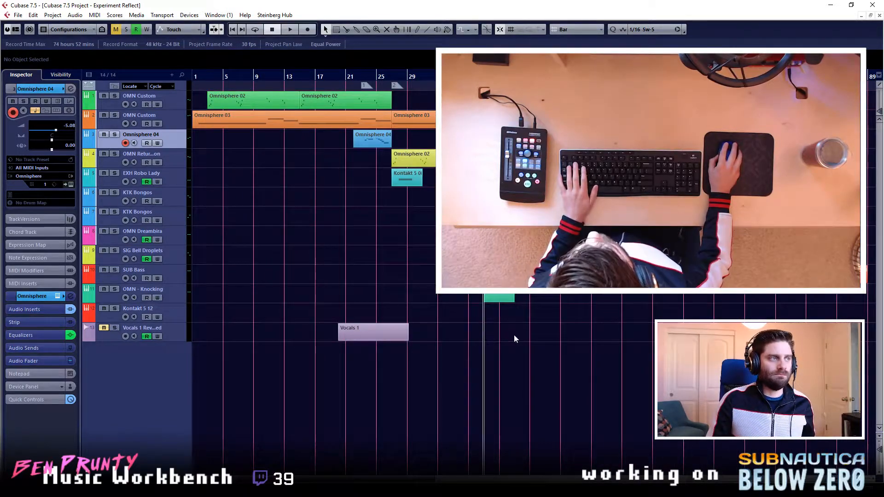
key("space")
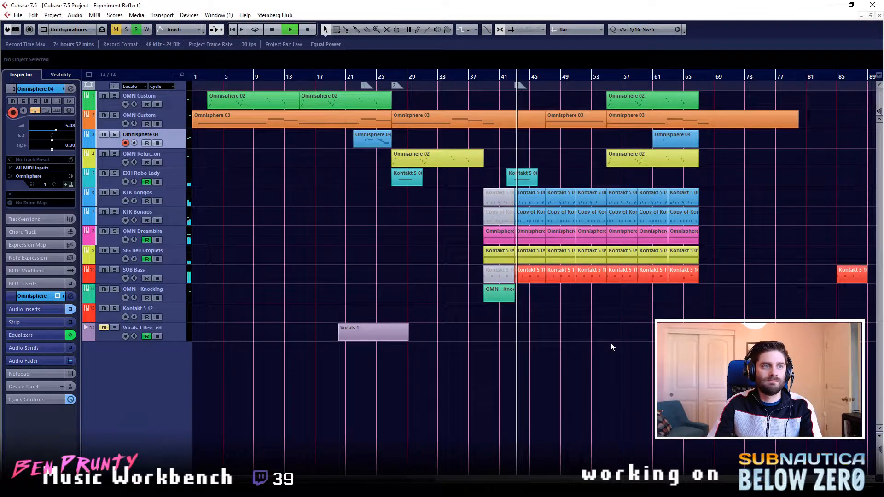
- Load the EXHALE.nki instrument into the Kontakt 5 12 track and switch it to the 000. Notes Init preset
left_click(178, 312)
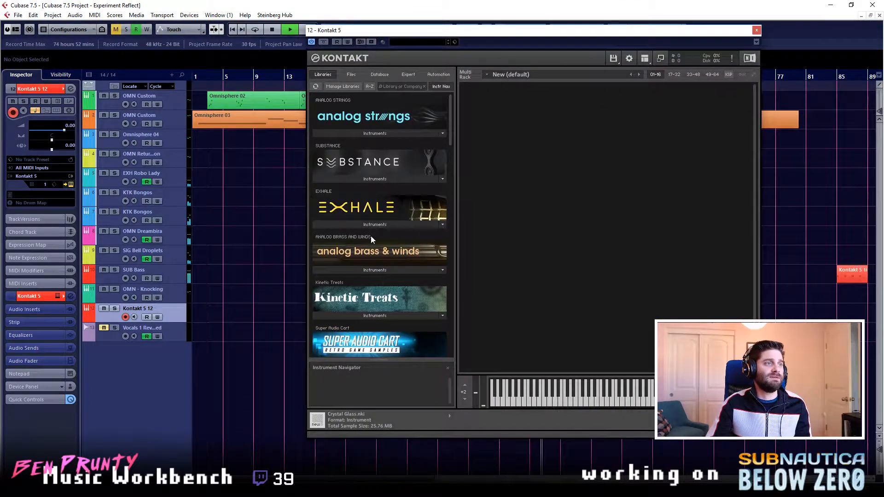
left_click(373, 225)
left_click(339, 244)
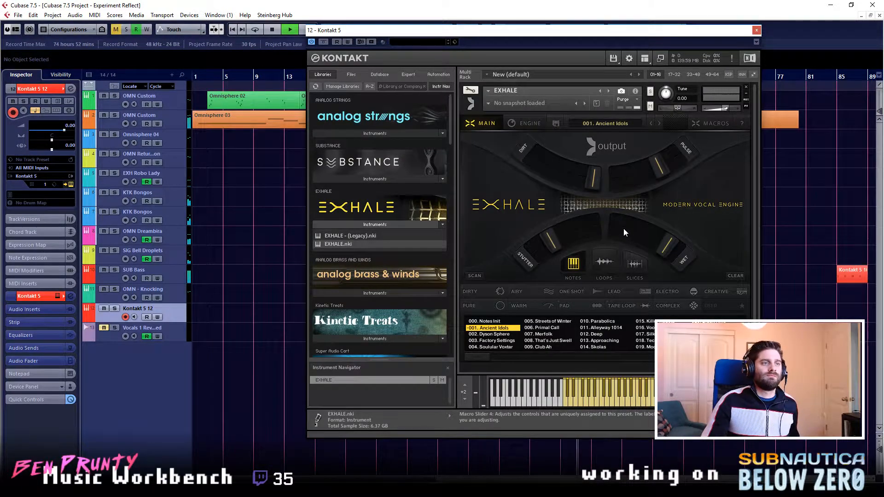
left_click(504, 324)
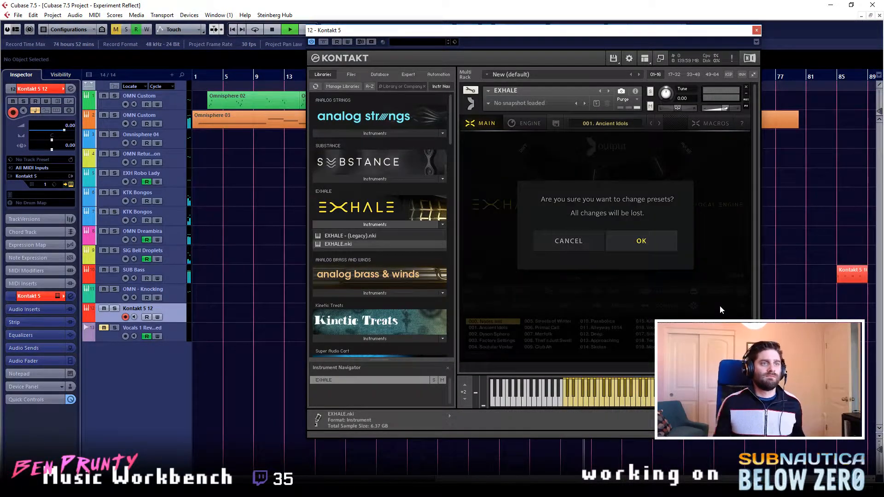
left_click(651, 239)
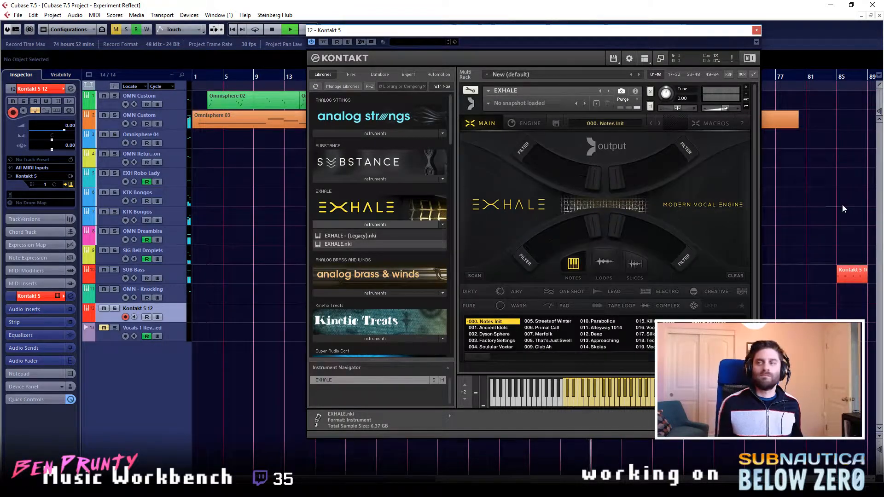
- Move the Kontakt window off the arrangement and choose the Clean Choir source from Tape 1 for EXHALE's Source A
left_click_drag(643, 36, 504, 43)
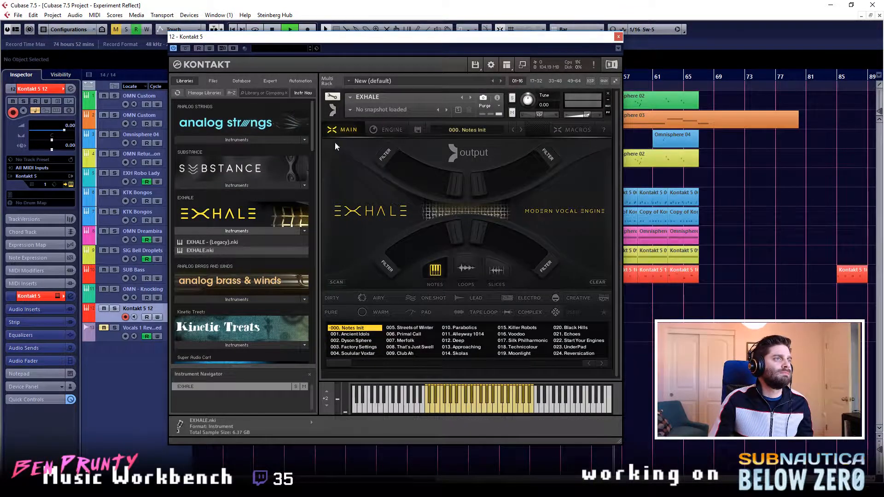
left_click(387, 130)
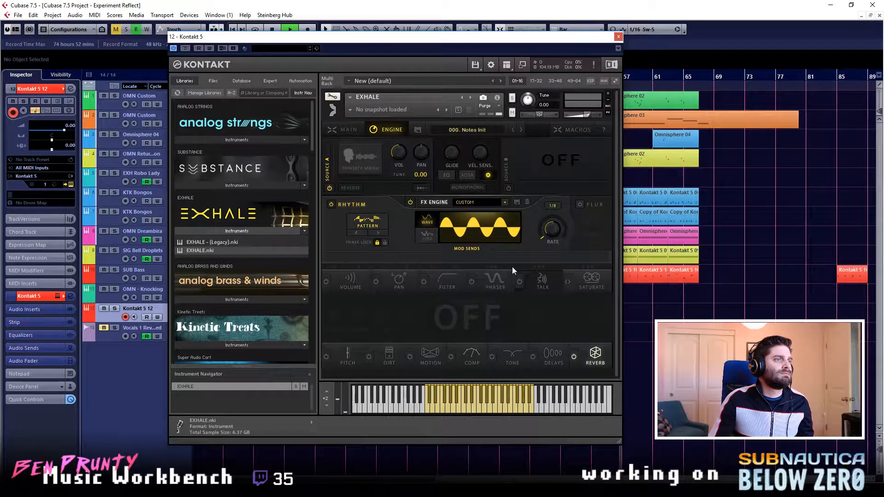
left_click(374, 179)
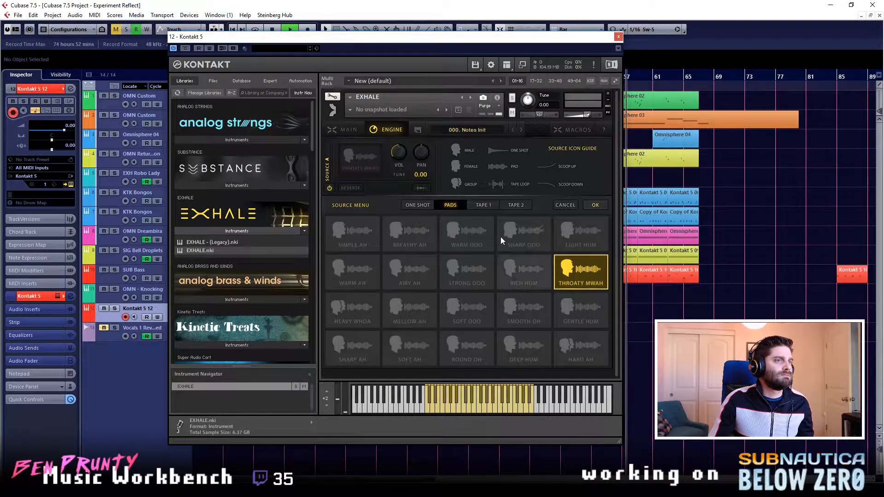
left_click(509, 206)
left_click(491, 204)
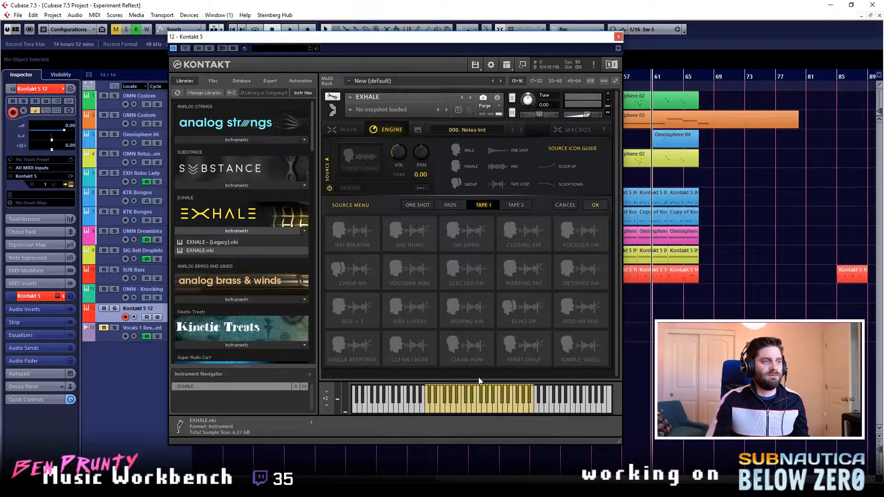
left_click(414, 345)
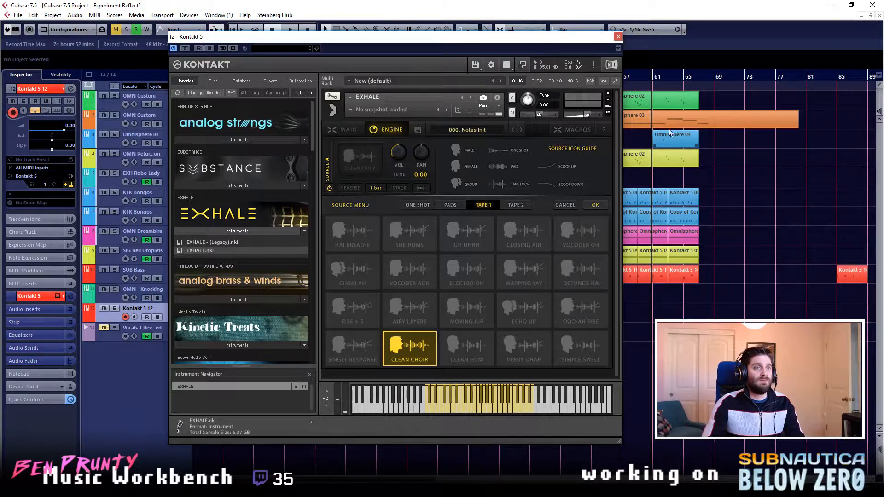
- Open the Kontakt 5 12 channel settings and lower the channel volume to -10.1 dB
key("e")
left_click_drag(756, 309, 760, 315)
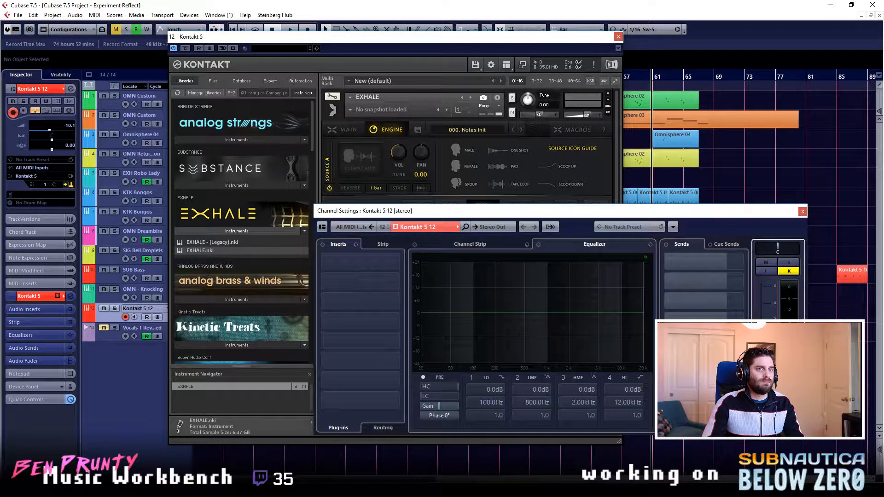
- Audition Clean Hum and Verby Ohap as EXHALE's Source A, and lower the Kontakt 5 12 channel volume to -20.4 dB
left_click(449, 46)
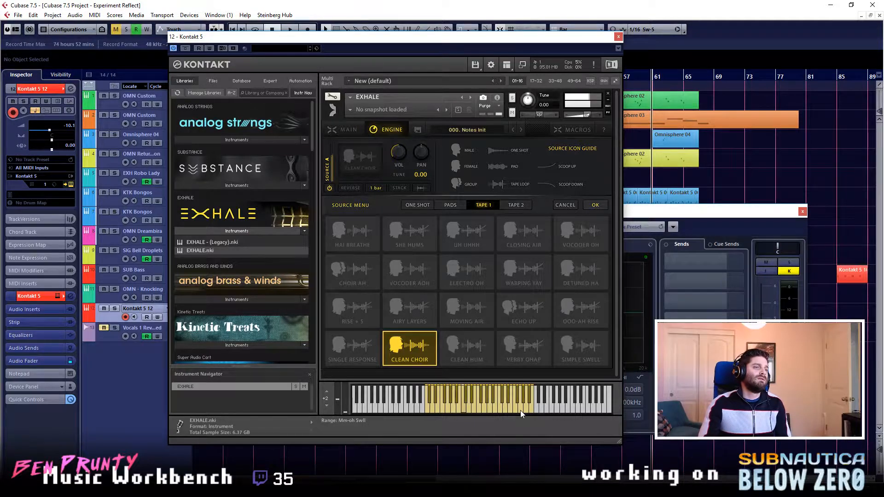
left_click(474, 344)
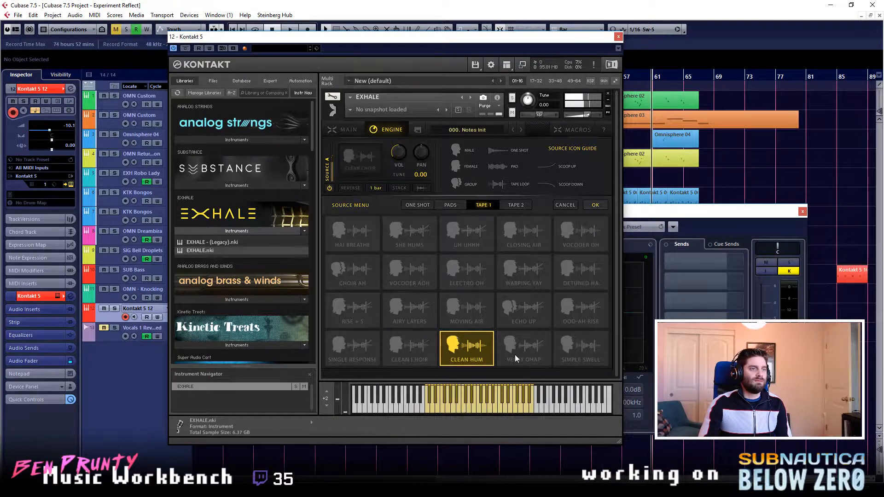
left_click(515, 355)
left_click_drag(770, 335, 771, 355)
left_click(412, 45)
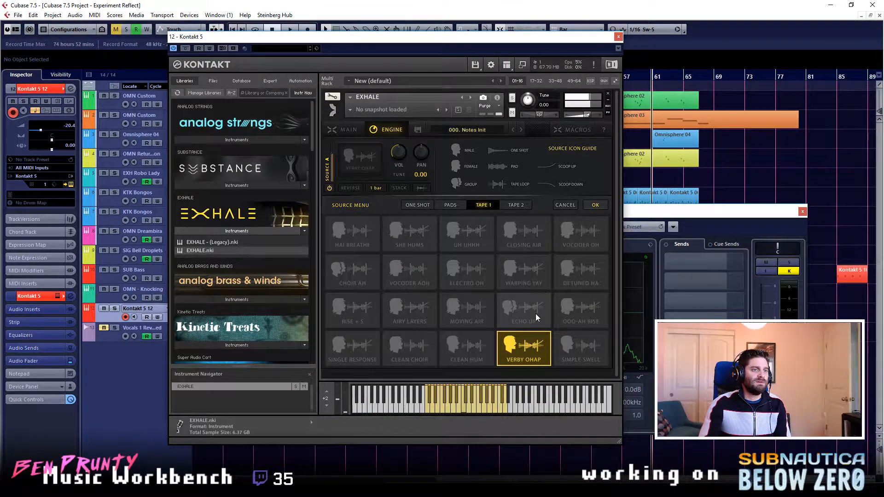
- Audition the Simple Swell, Ooo-Ah Rise and Detuned Ha sources, and look into the Omnisphere 03 clip's notes
left_click(600, 346)
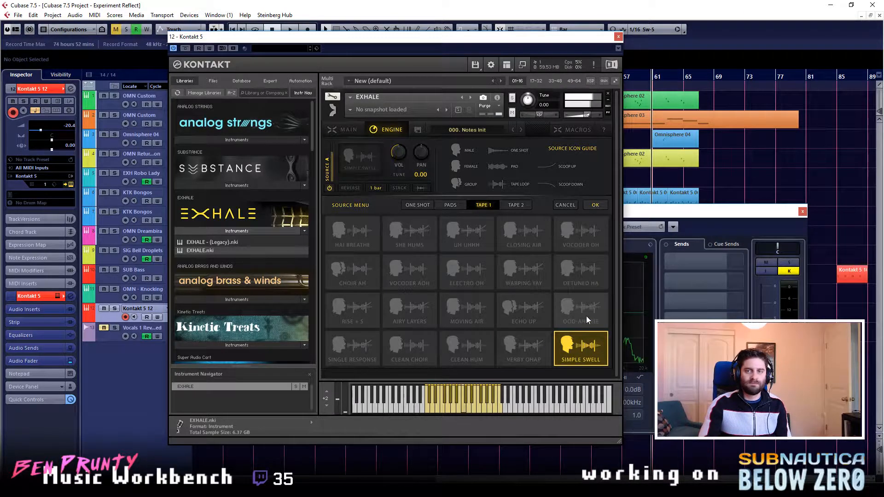
left_click(574, 303)
left_click(584, 286)
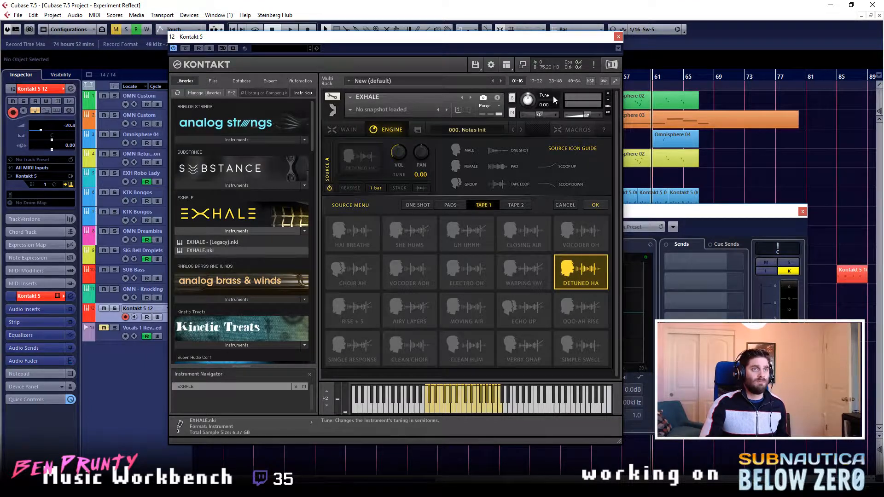
double_click(723, 116)
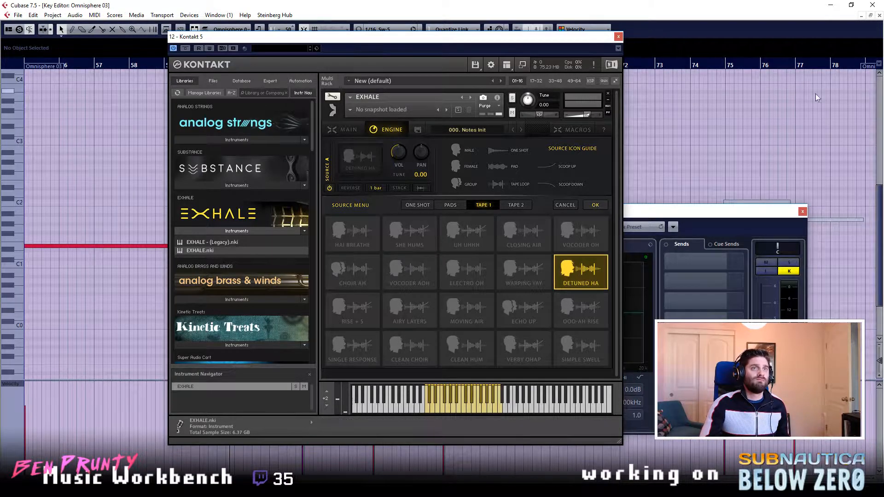
left_click(879, 16)
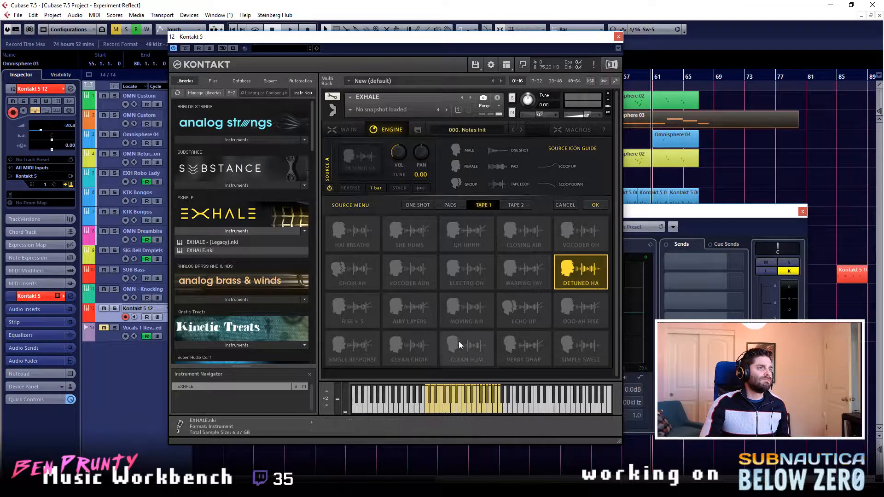
- Audition the Clean Choir, Single Response and Rise + 5 tape sources for Source A
left_click(388, 352)
left_click(352, 348)
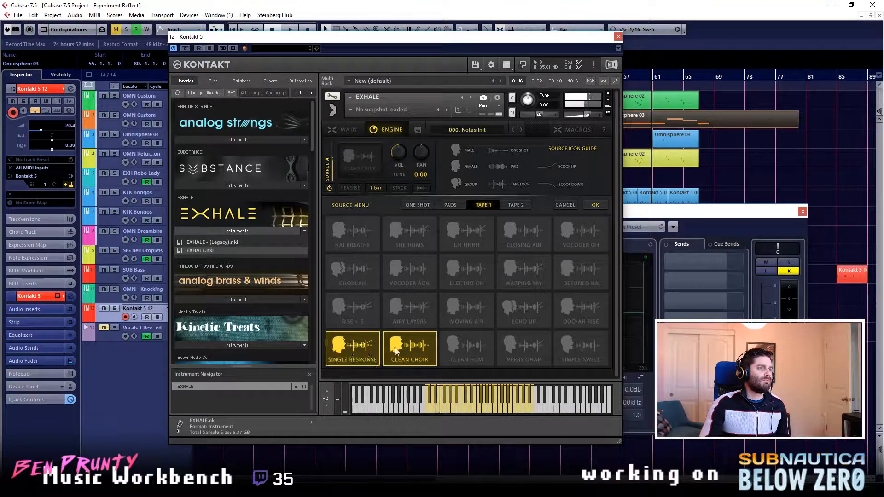
left_click(352, 308)
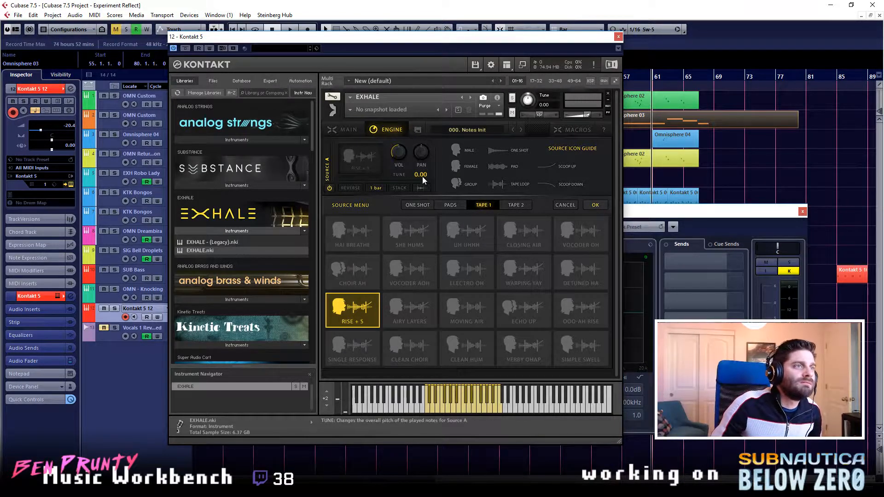
- Set Source A's tuning to -12.00 and apply the Vocoder Aoh source
left_click_drag(420, 176, 410, 272)
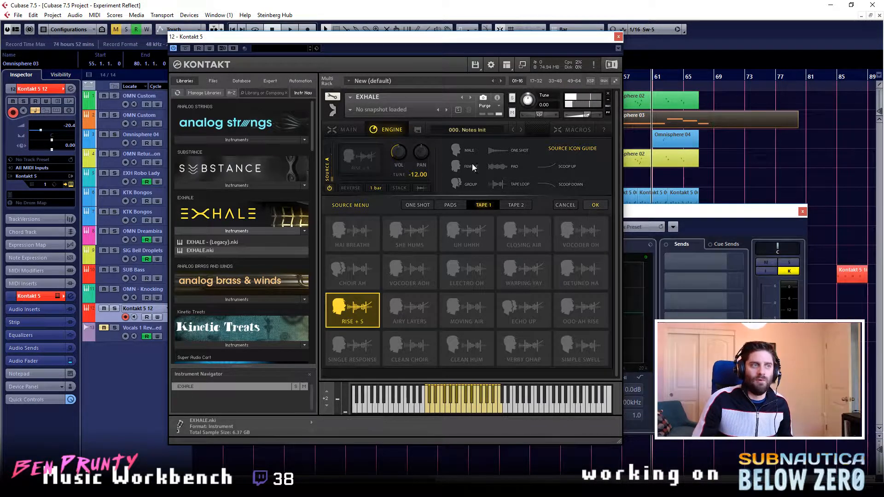
left_click(399, 281)
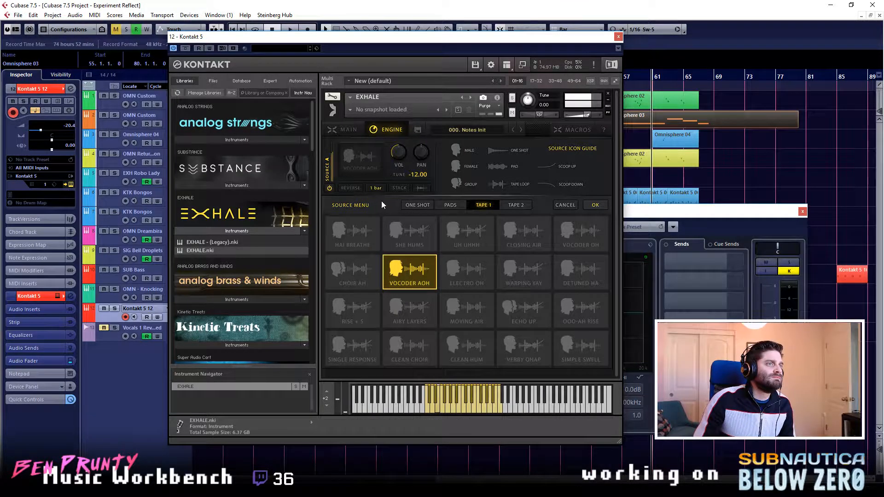
left_click(596, 206)
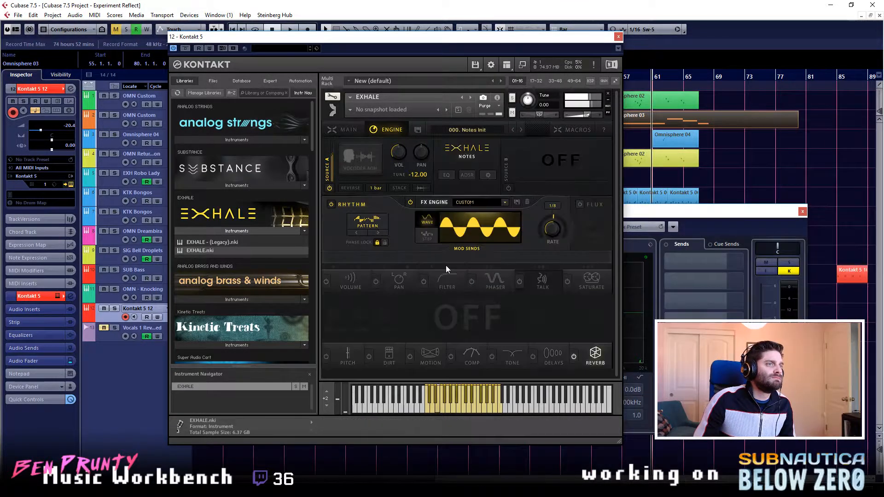
- Switch EXHALE's rhythm modulation to Step at a 1/32 rate, and enable the Volume module with its first mod send raised
left_click(428, 235)
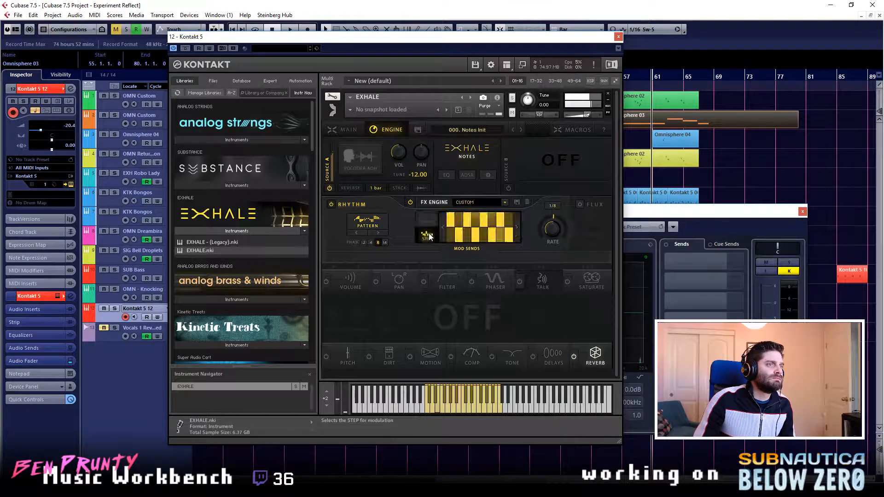
mouse_move(459, 238)
left_mouse_down()
mouse_move(460, 228)
mouse_move(457, 244)
left_mouse_up()
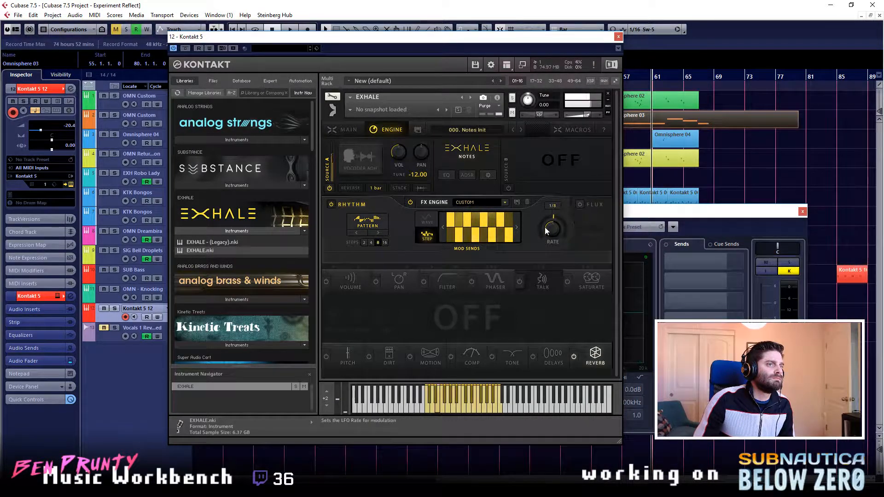
left_click_drag(556, 226, 558, 221)
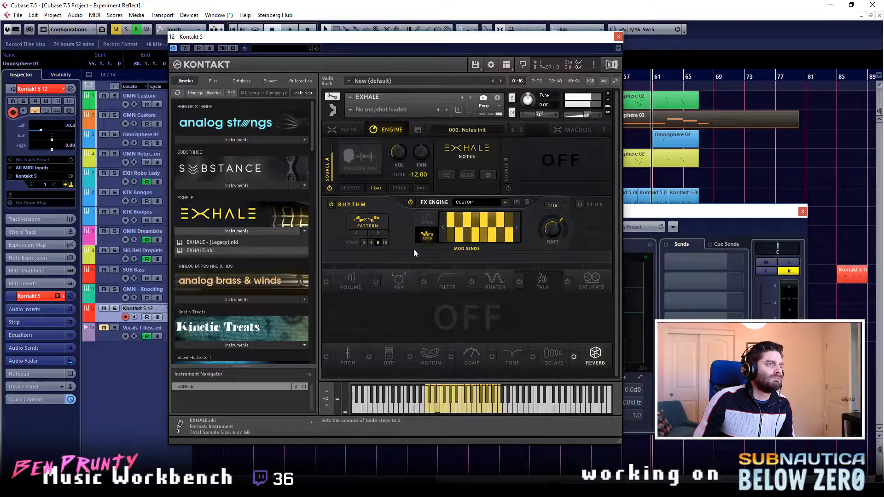
left_click(326, 280)
left_click_drag(332, 262, 332, 221)
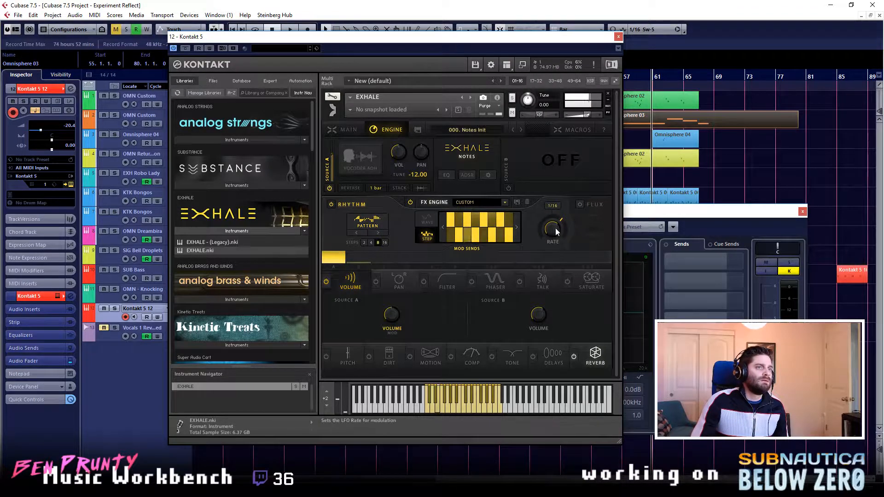
left_click_drag(552, 224, 564, 214)
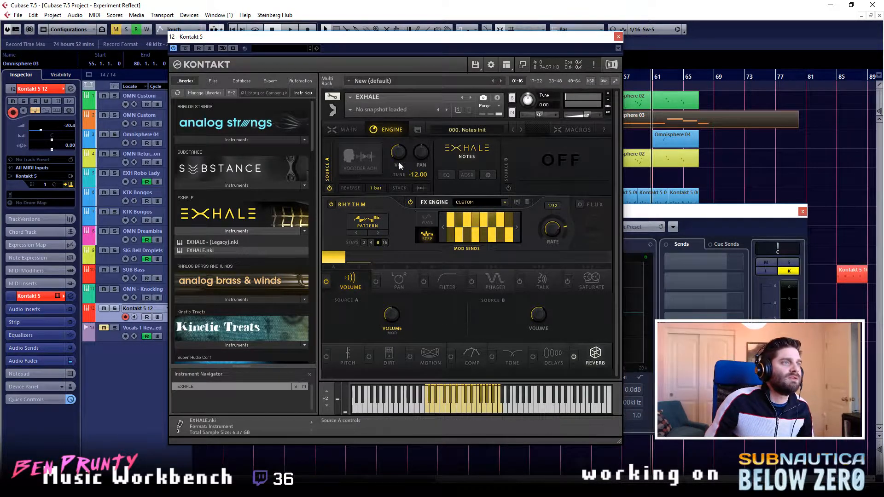
- Try Choir Ah for Source A, then apply Hai Breathe with the tuning set to 0.00
left_click(352, 165)
left_click(343, 275)
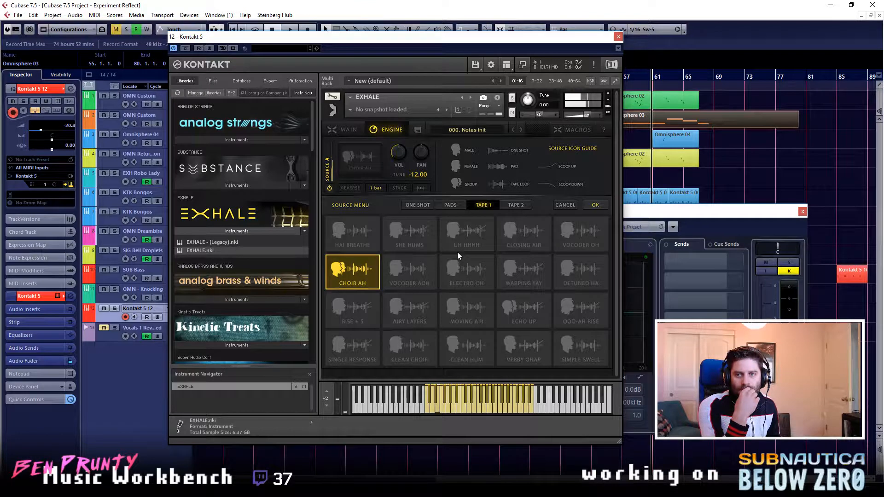
left_click(363, 241)
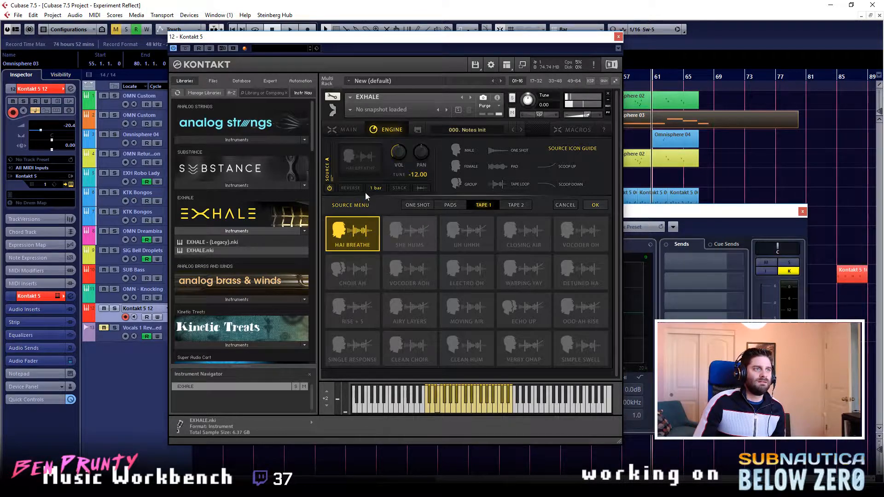
left_click_drag(416, 175, 418, 73)
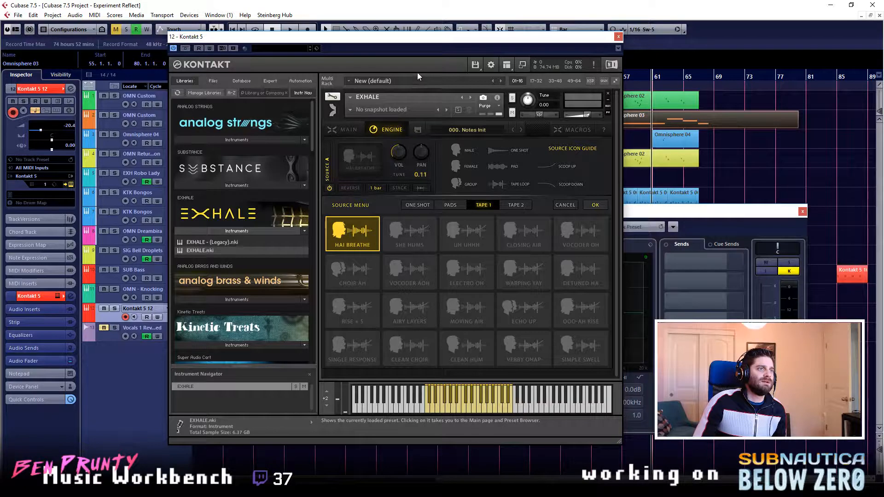
left_click_drag(414, 177, 415, 174)
left_click(420, 177, "ctrl")
left_click_drag(418, 176, 415, 176)
left_click(414, 177, "ctrl")
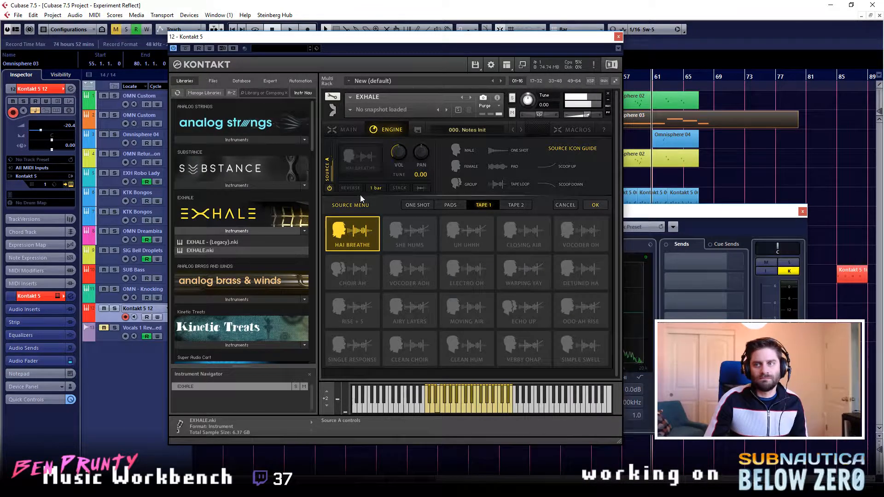
left_click(594, 206)
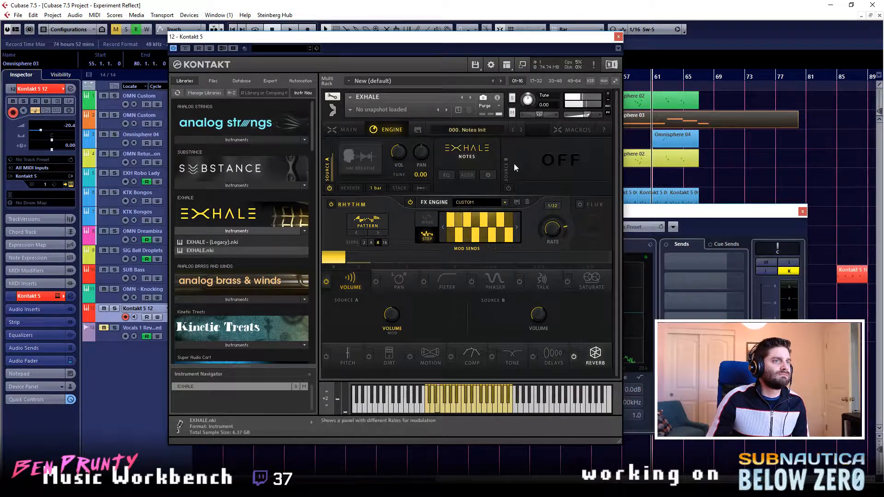
- Turn on Source B, browse its Pads sources without choosing one, and turn off Source A
left_click(532, 152)
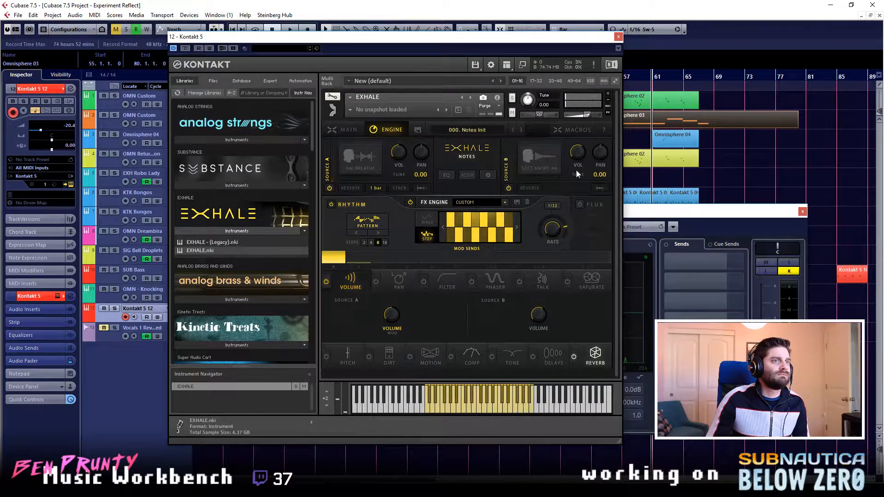
left_click(535, 161)
left_click(449, 206)
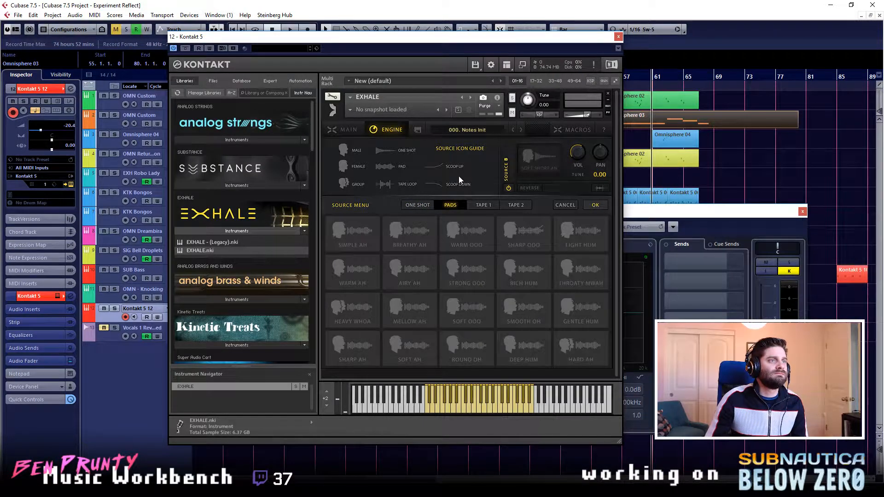
left_click(566, 204)
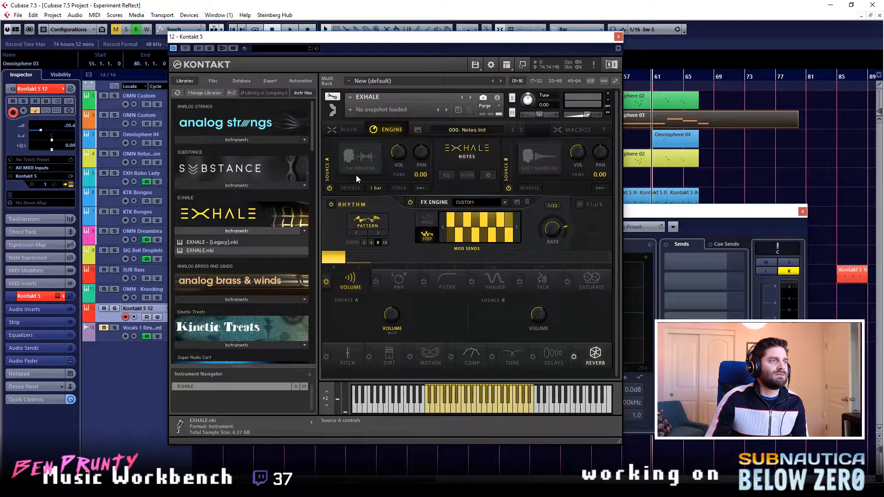
left_click(329, 188)
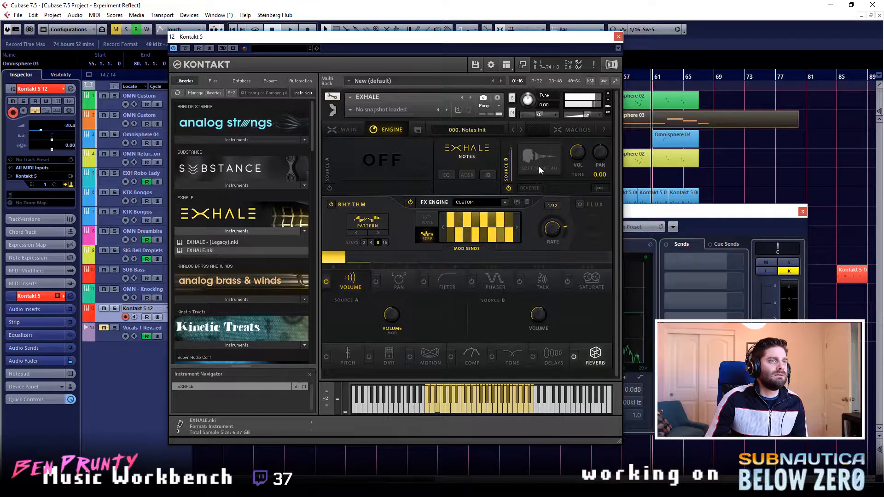
- Audition the Hard Short Ah, Flutey Ah, Stiff Ah, Mellow Who and Round Ooo one-shots for Source B
left_click(539, 167)
left_click(408, 243)
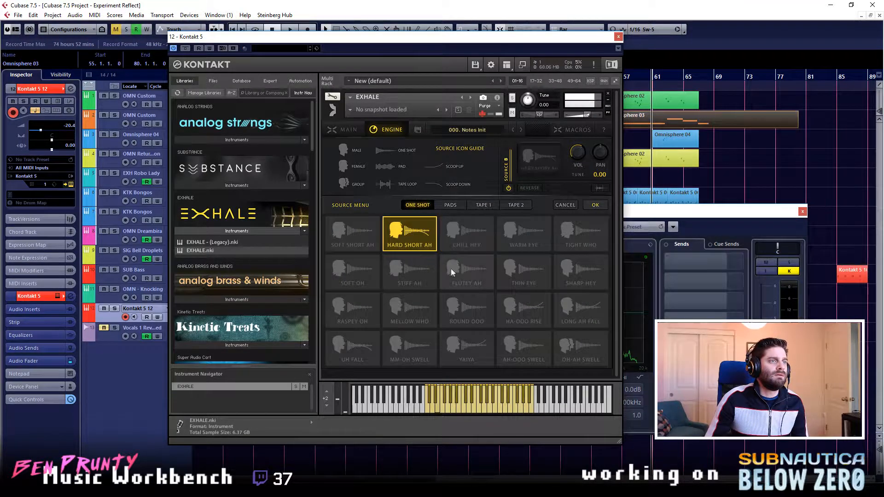
left_click(475, 276)
left_click(389, 281)
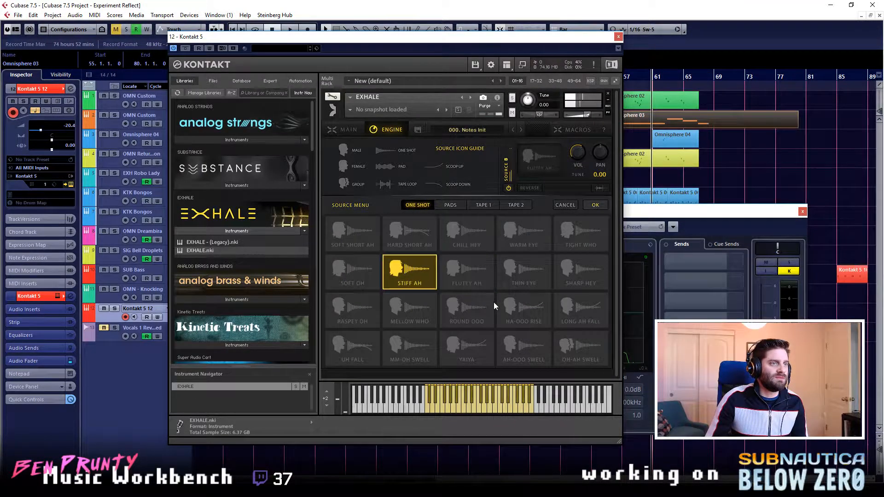
left_click(426, 318)
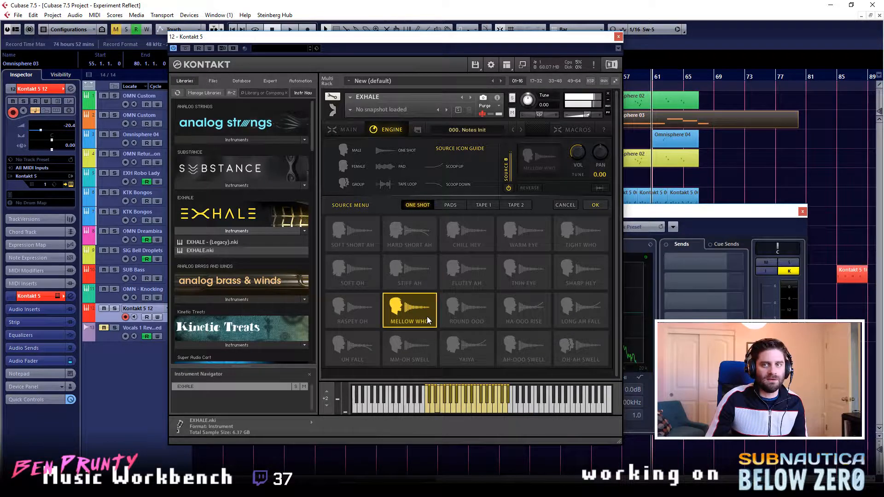
left_click(474, 320)
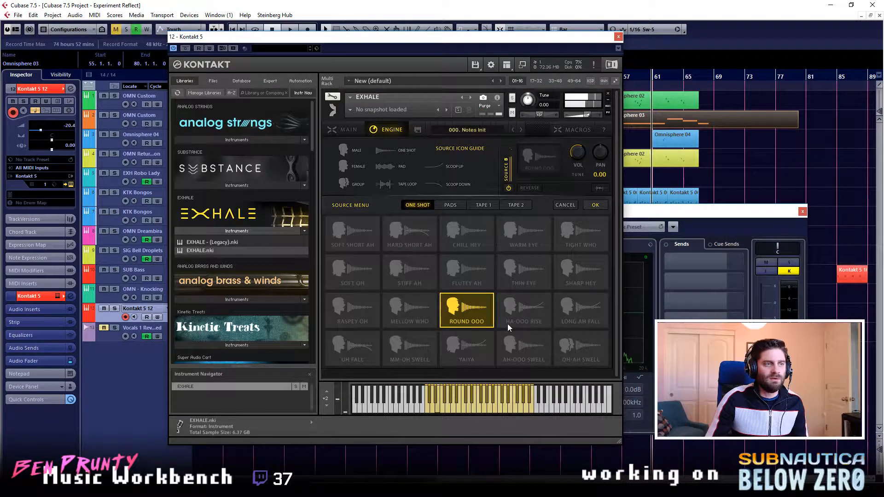
- Audition the Yaiya, Oh-Ah Swell, Long Ah Fall, Tight Who, Thin Eye and Warm Eye one-shots for Source B
left_click(463, 348)
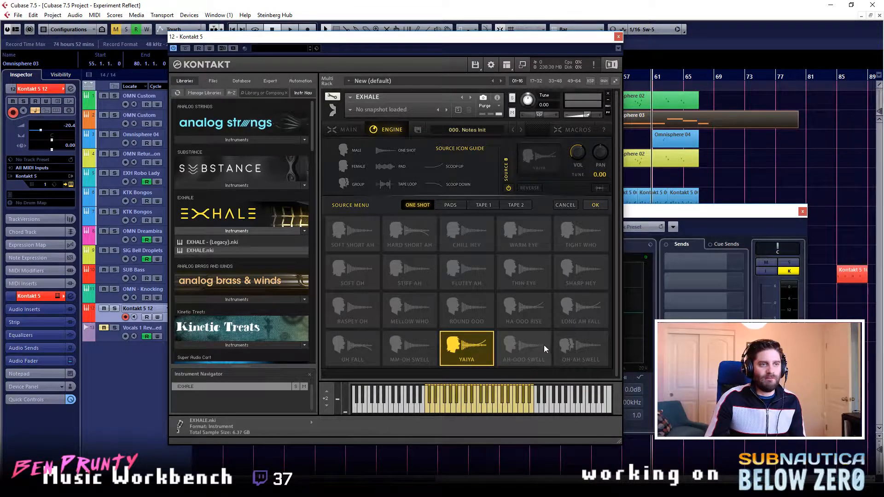
left_click(586, 341)
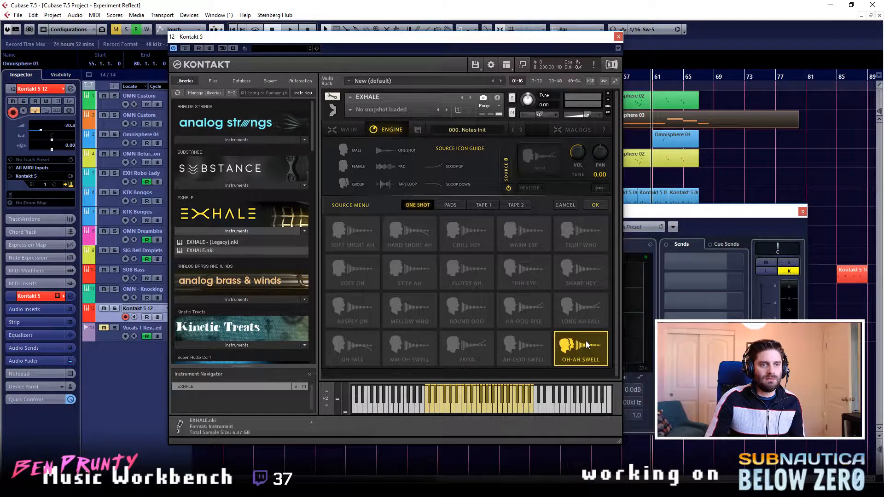
left_click(577, 316)
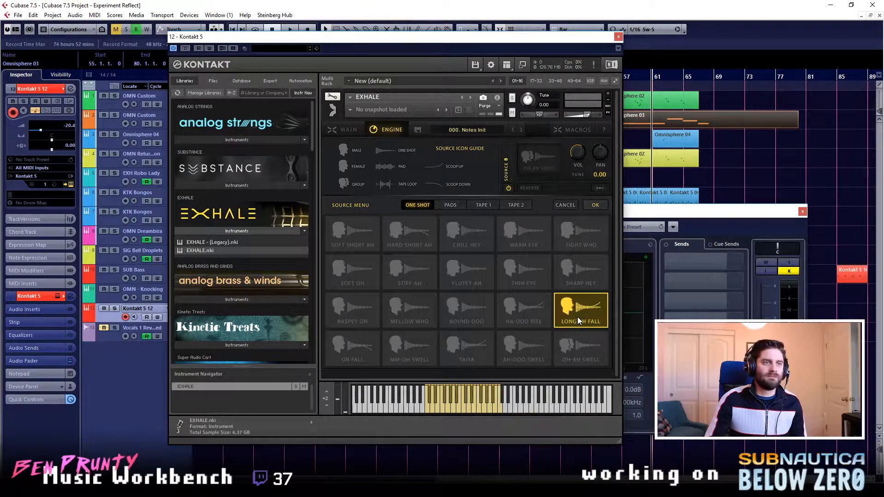
left_click(582, 290)
left_click(597, 237)
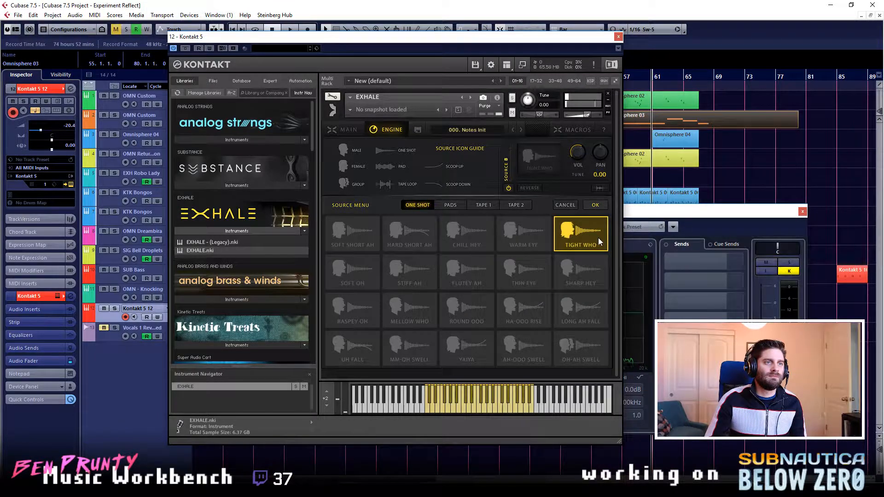
left_click(532, 269)
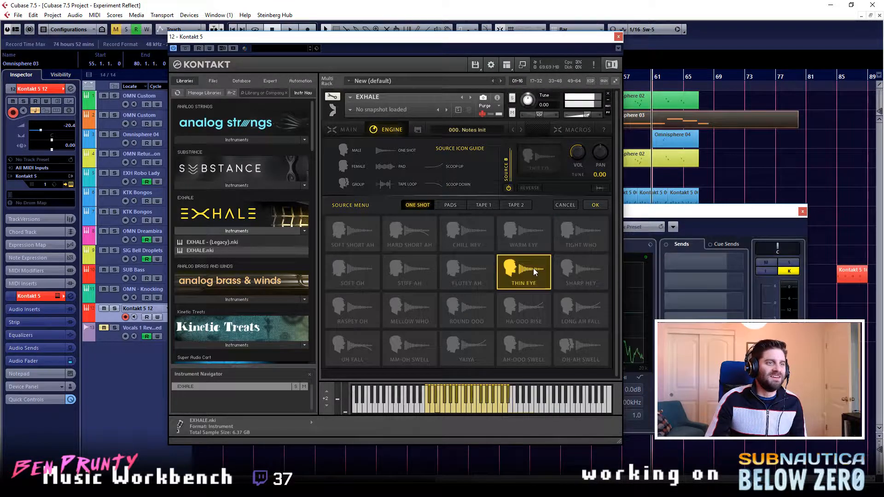
left_click(525, 236)
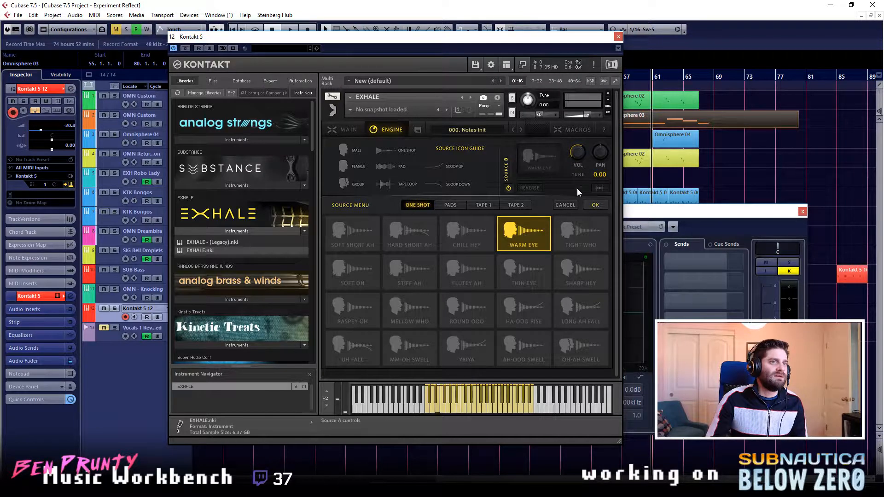
- Try moving Source B's sample start to about the middle of the Warm Eye waveform, then return it to the beginning
left_click(603, 187)
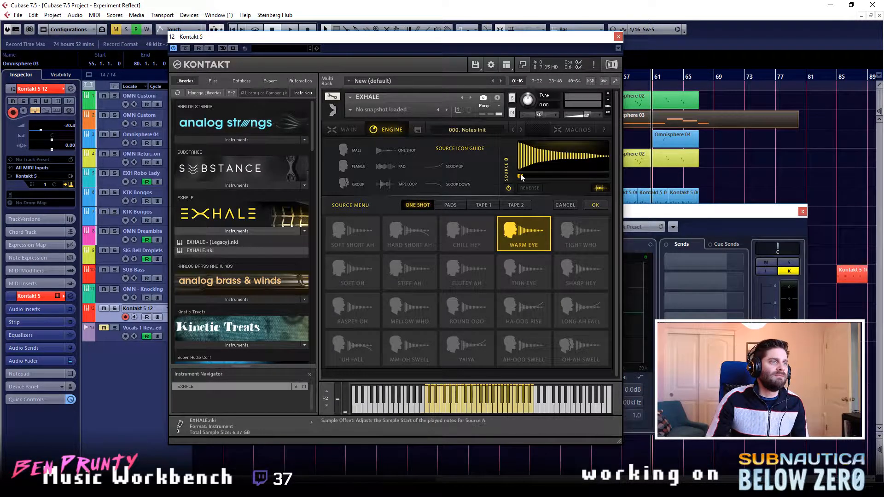
left_click_drag(543, 180, 562, 181)
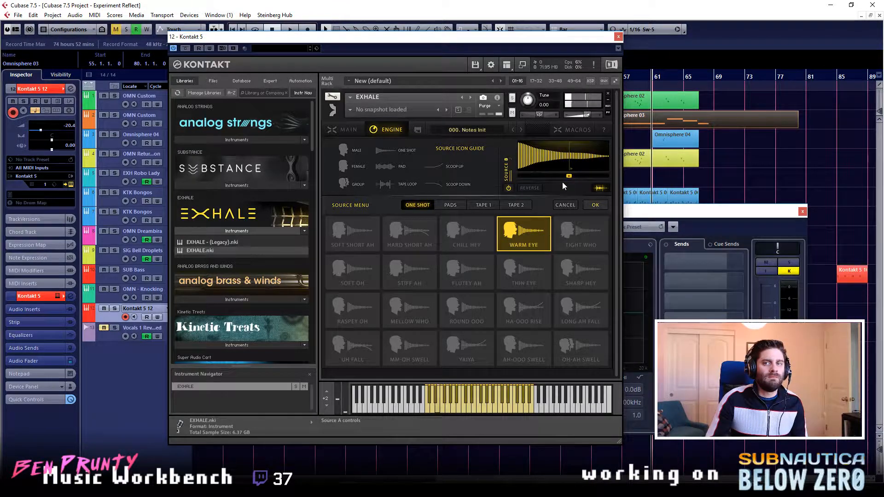
left_click_drag(562, 182, 508, 182)
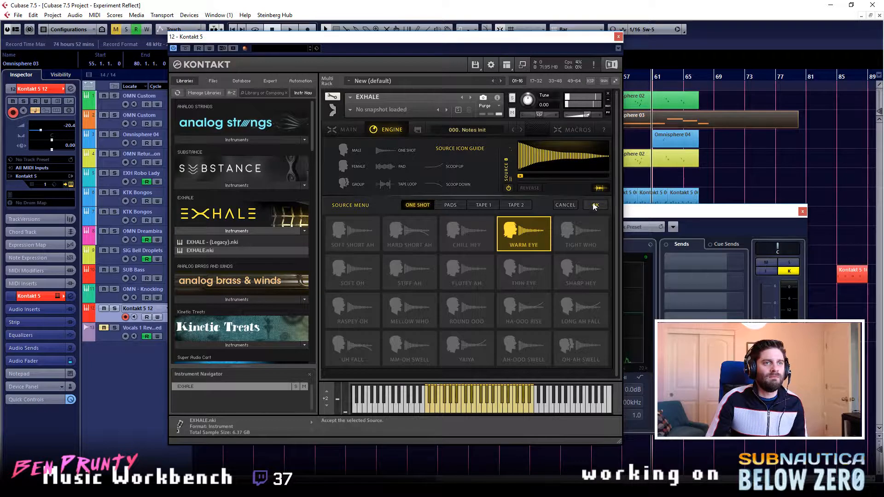
- Reverse Source B, move its sample start slightly into the waveform, and apply the Warm Eye one-shot
left_click(598, 188)
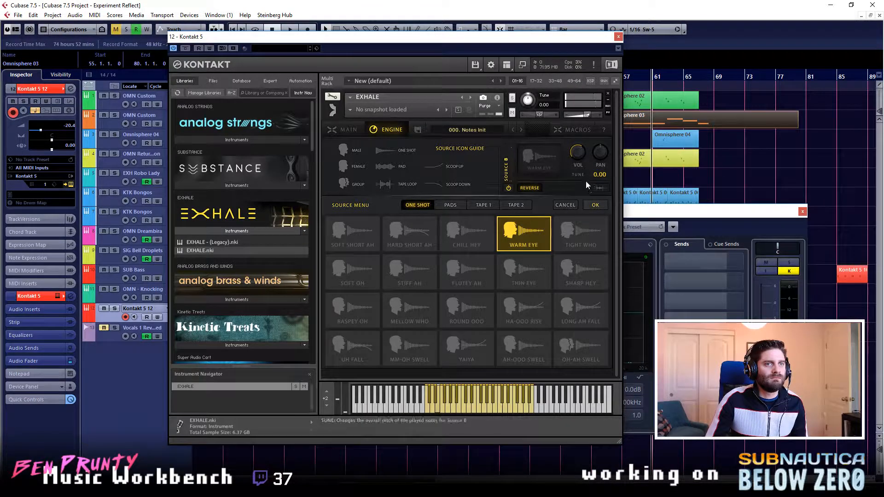
left_click(601, 189)
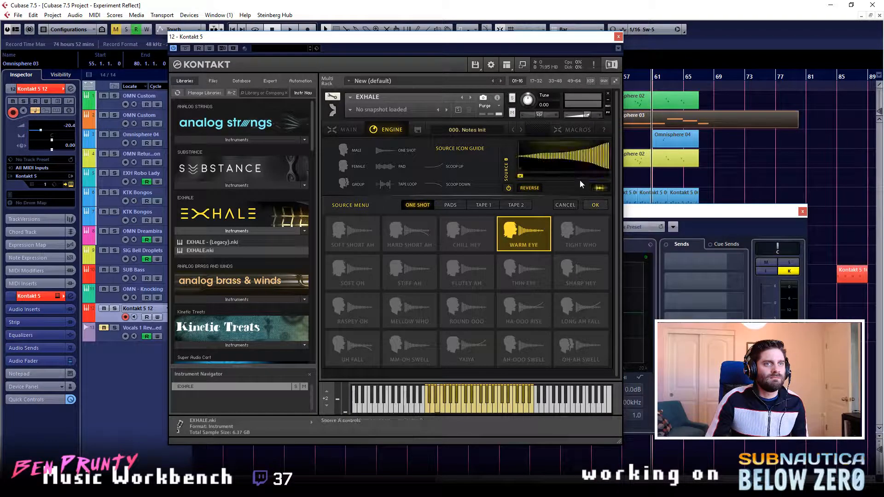
left_click_drag(520, 176, 529, 177)
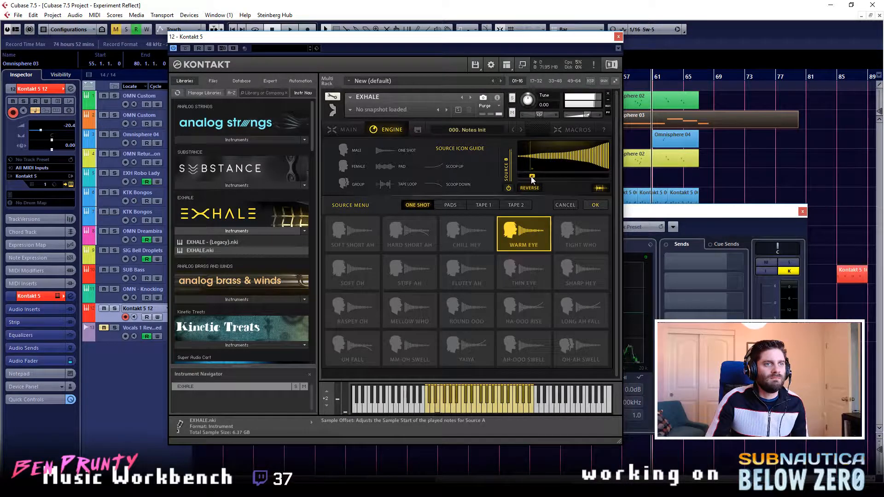
left_click(595, 206)
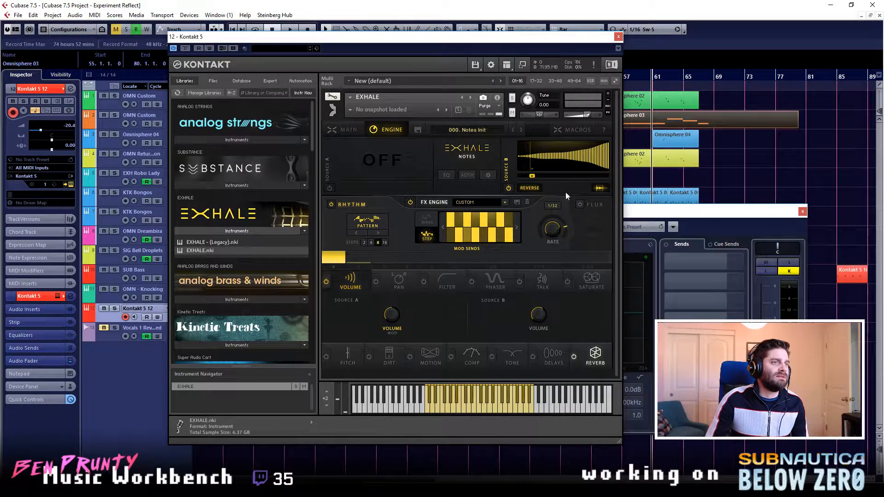
left_click(594, 189)
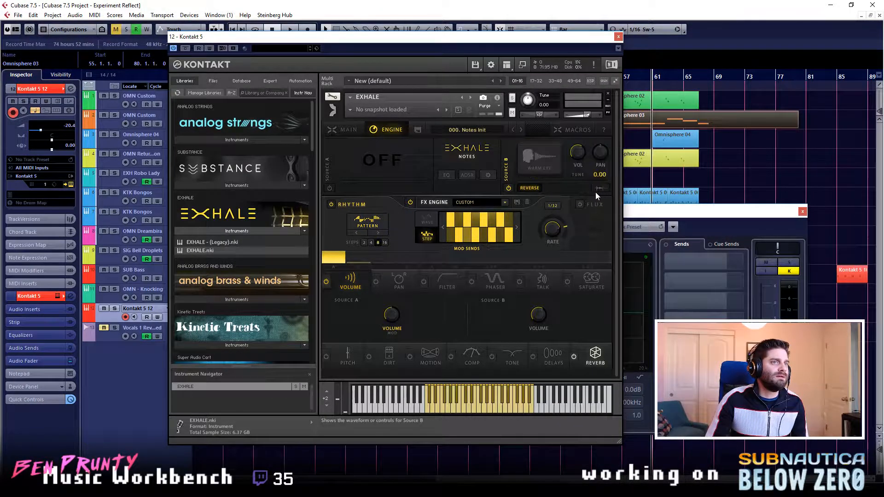
- Audition the Sharp Ooo, Rich Hum and Throaty Mwah pads for Source B, and apply Deep Hum
left_click(532, 162)
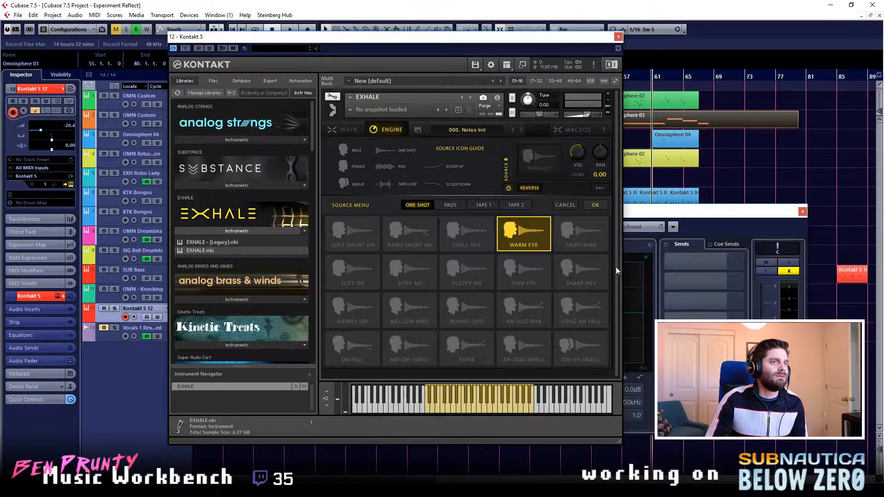
left_click(451, 206)
left_click(526, 241)
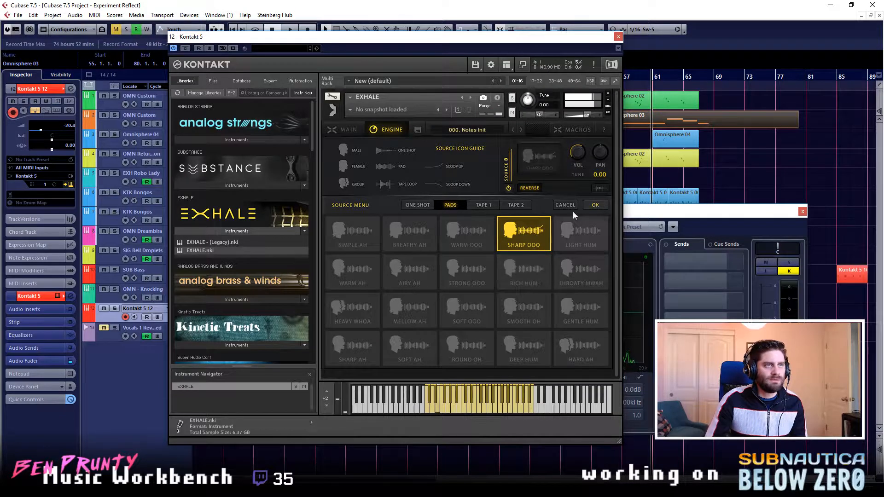
left_click(547, 267)
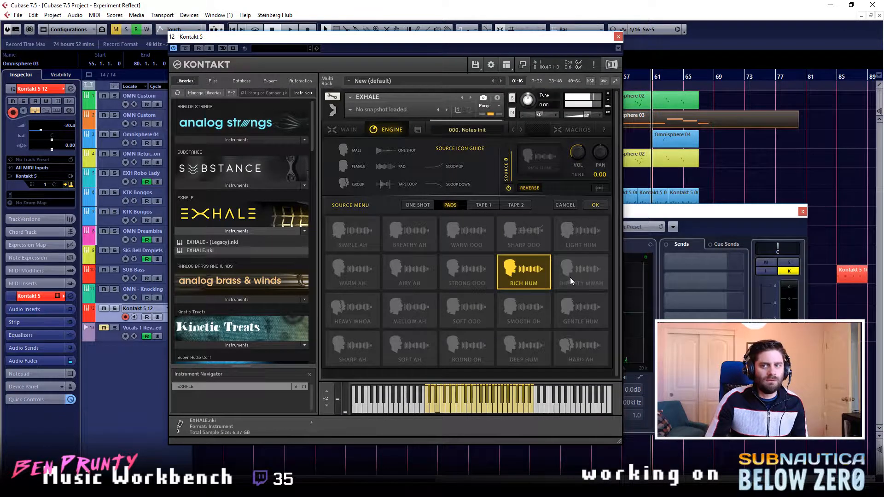
left_click(582, 282)
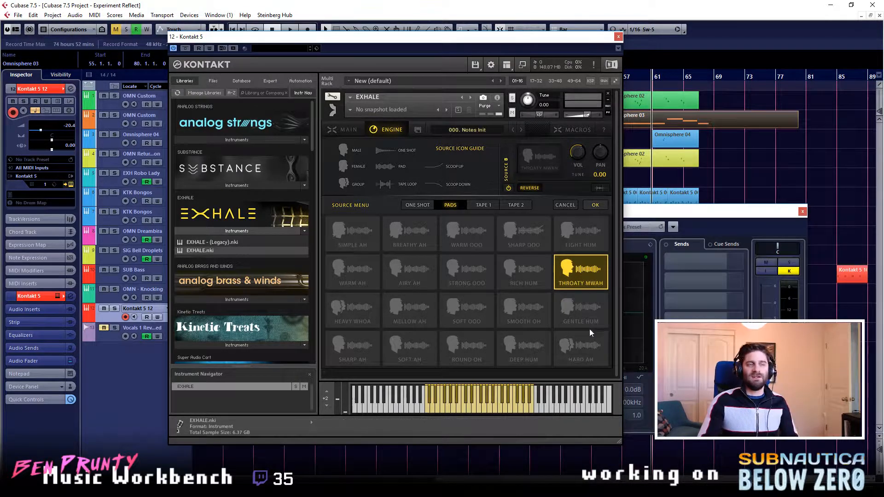
left_click(542, 349)
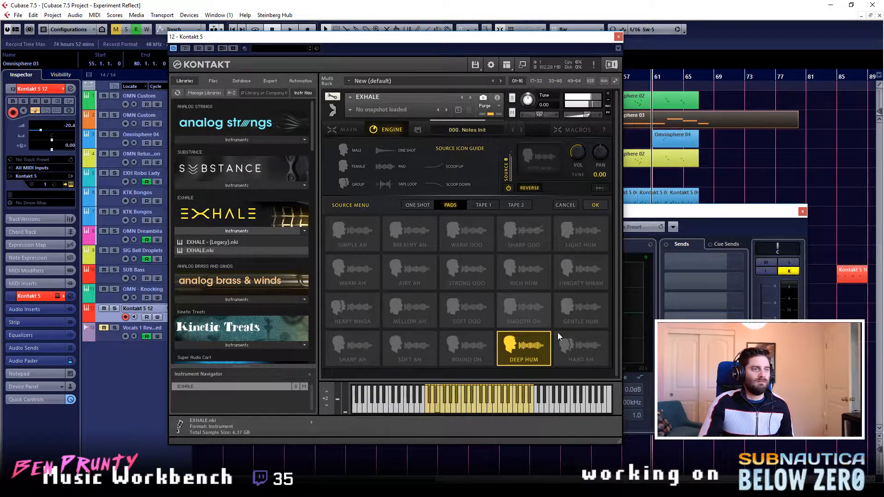
left_click(594, 206)
- Raise the mod send for Source B's volume, leaving the Pan module off, and turn Source A back on
mouse_move(365, 261)
left_mouse_down()
mouse_move(354, 247)
mouse_move(379, 289)
left_mouse_up()
left_click_drag(406, 257, 405, 237)
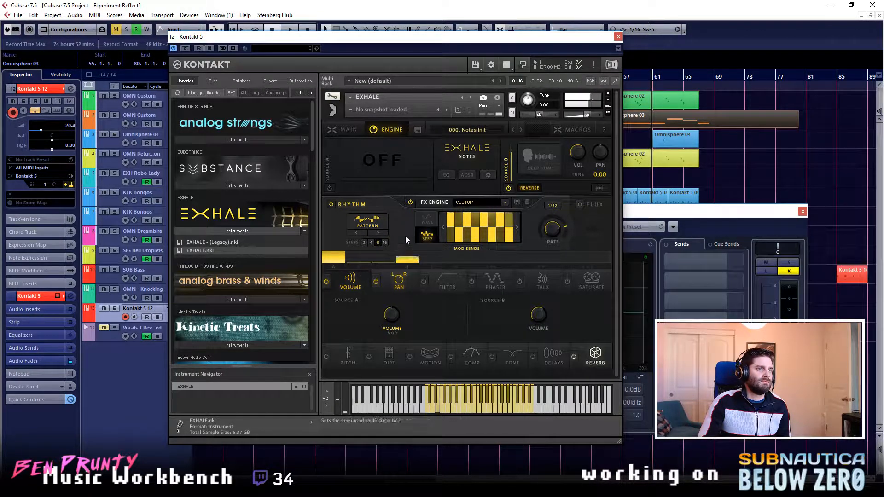
left_click(375, 282)
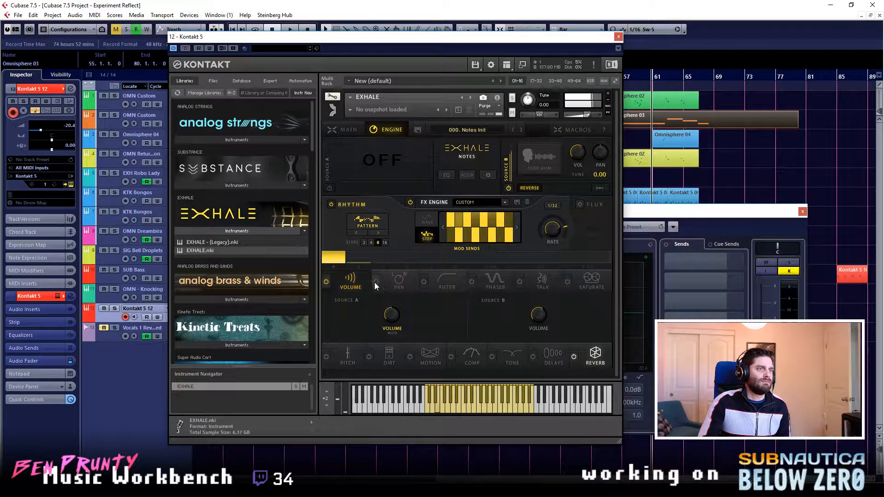
left_click(360, 259)
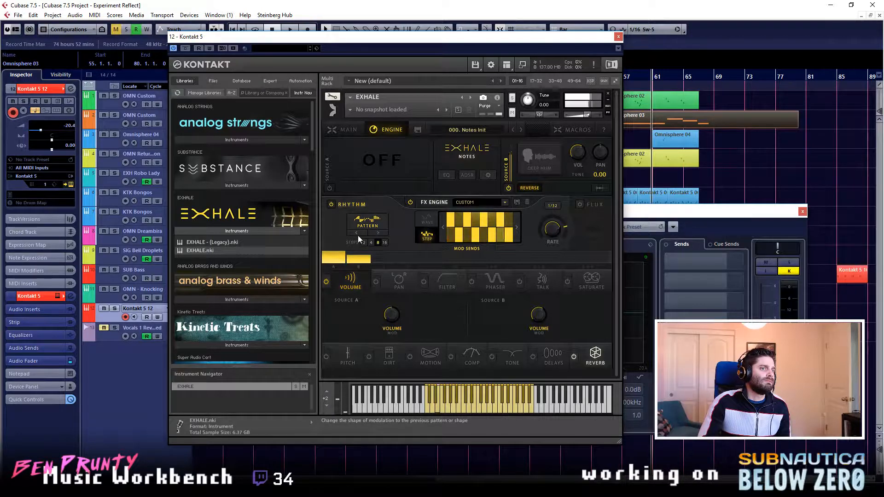
left_click(329, 188)
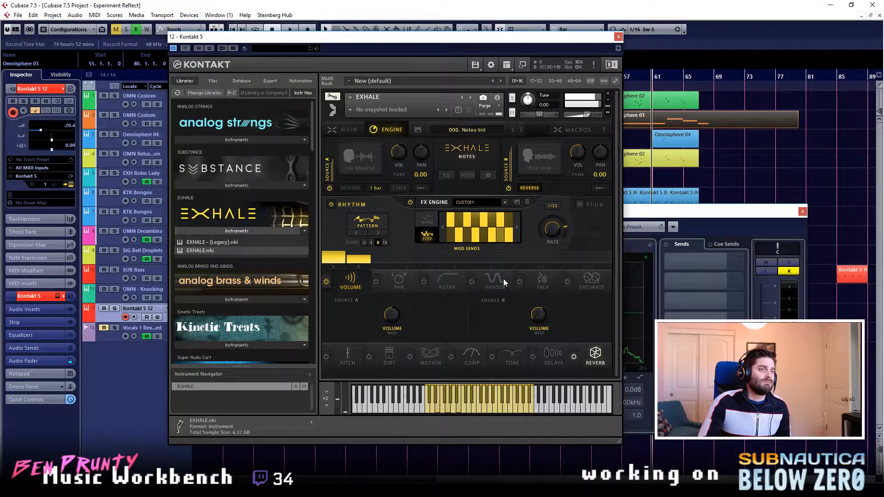
- Try the Phaser module with its first control at about 22.1 %, then switch the module off
left_click(472, 282)
left_click_drag(479, 261, 481, 301)
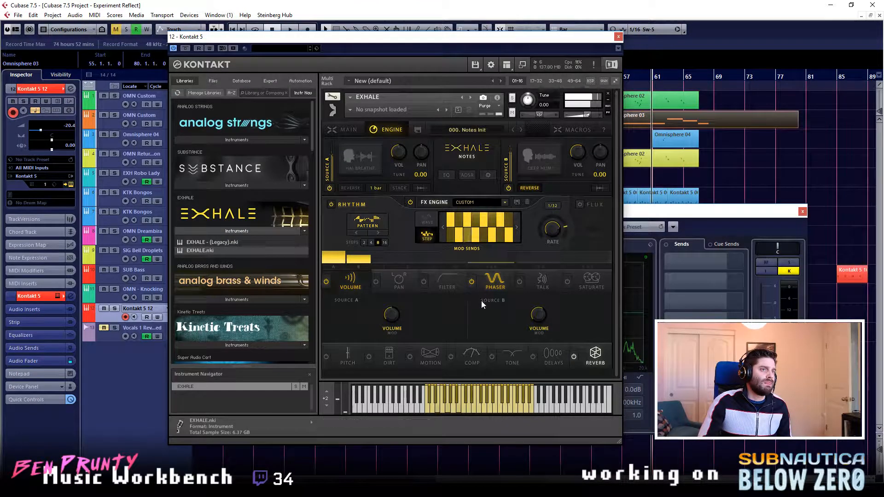
left_click(492, 287)
left_click_drag(378, 311, 344, 317)
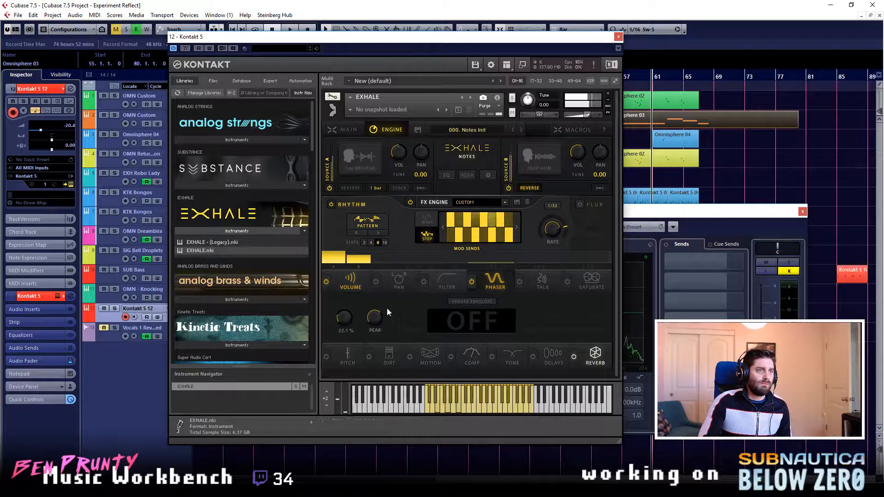
left_click(470, 282)
- Enable the Talk module and adjust its Talk Freq by ear
left_click(519, 282)
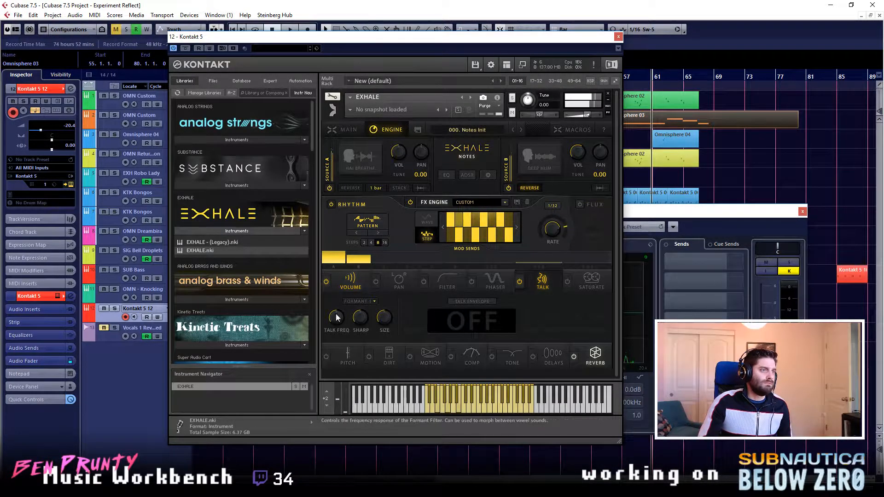
right_click(335, 333)
left_click(331, 318)
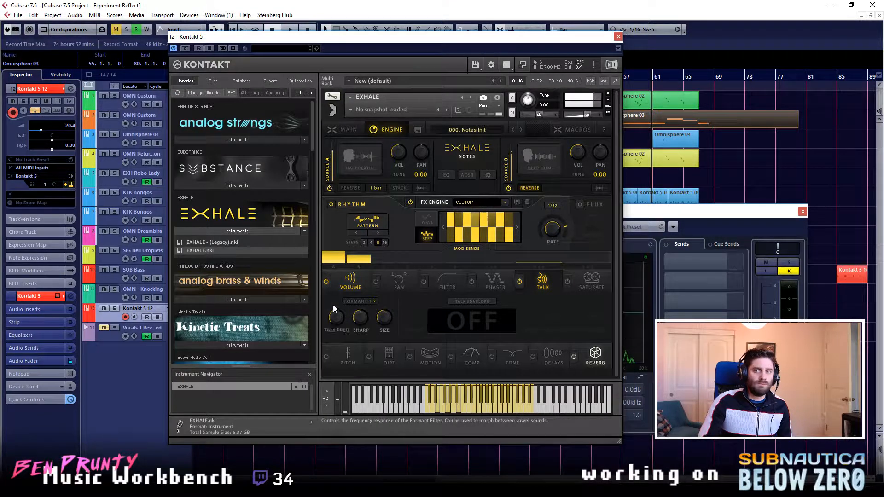
left_click_drag(336, 303, 347, 317)
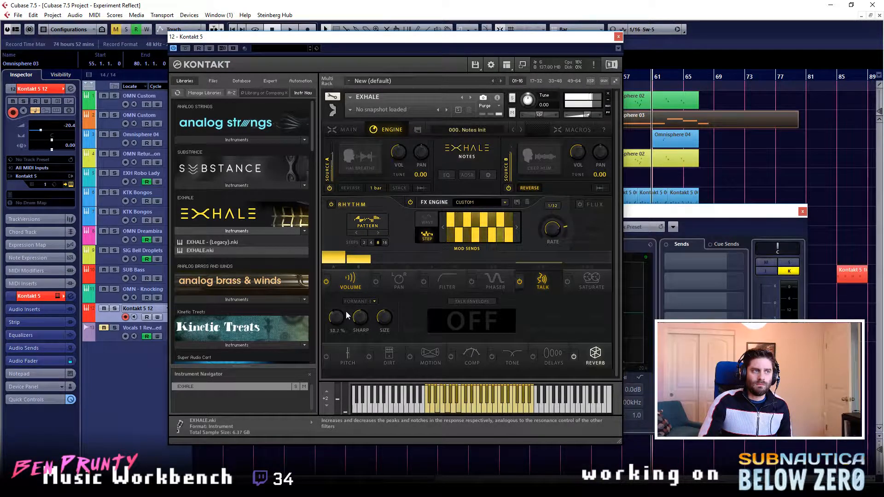
mouse_move(347, 310)
left_mouse_down()
mouse_move(359, 278)
mouse_move(351, 330)
mouse_move(344, 281)
mouse_move(342, 313)
left_mouse_up()
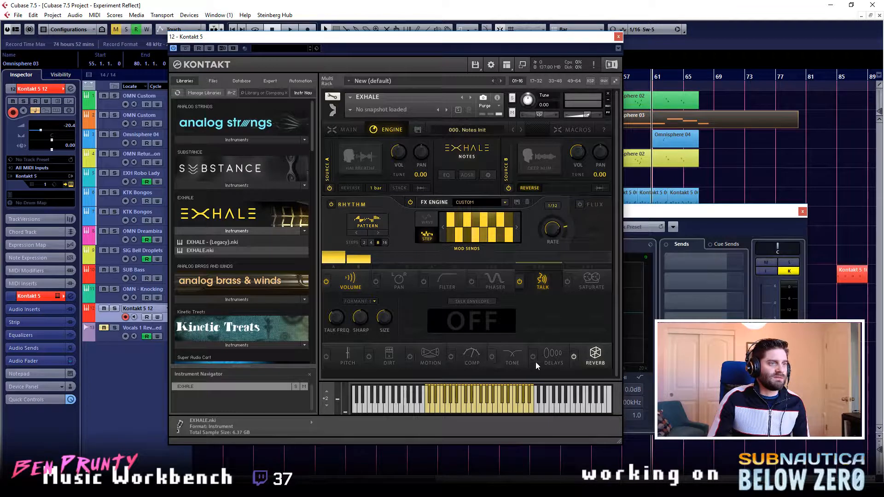
- Cut the Kontakt 5 12 channel's LMF equalizer band to about -9.2 dB at 339.5 Hz, then close the channel and instrument windows
left_click_drag(664, 215, 687, 227)
left_click_drag(530, 328, 536, 345)
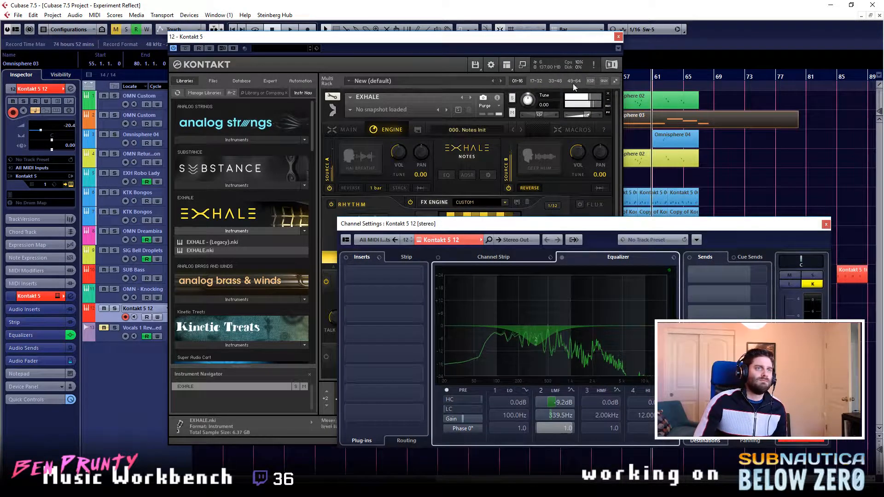
left_click(827, 225)
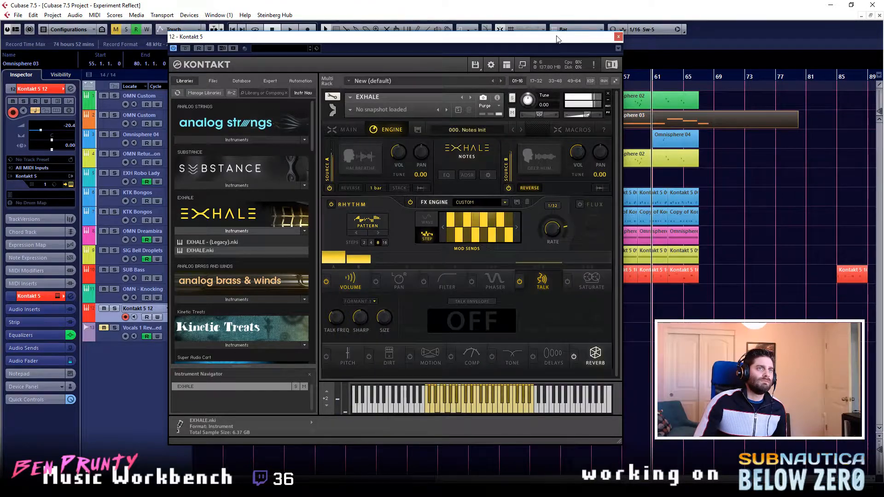
left_click(619, 36)
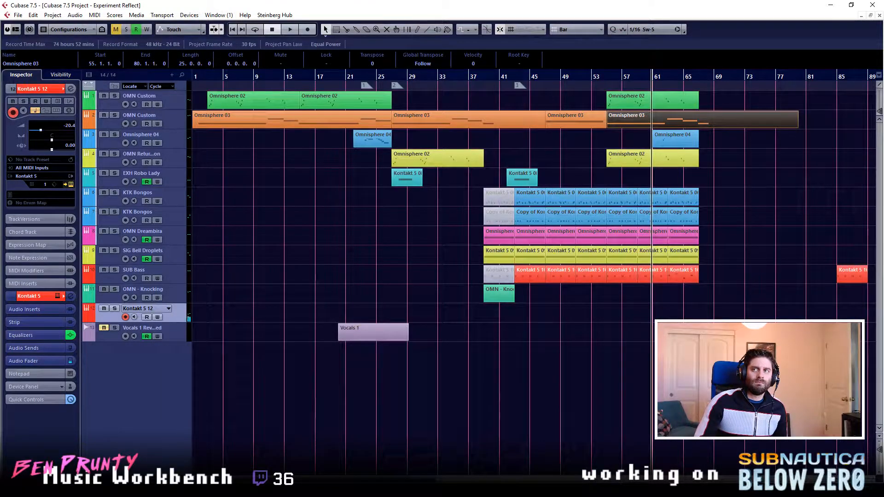
- Play the arrangement from bar 39 and recolour the Kontakt 5 12 track yellow-orange
left_click(482, 79)
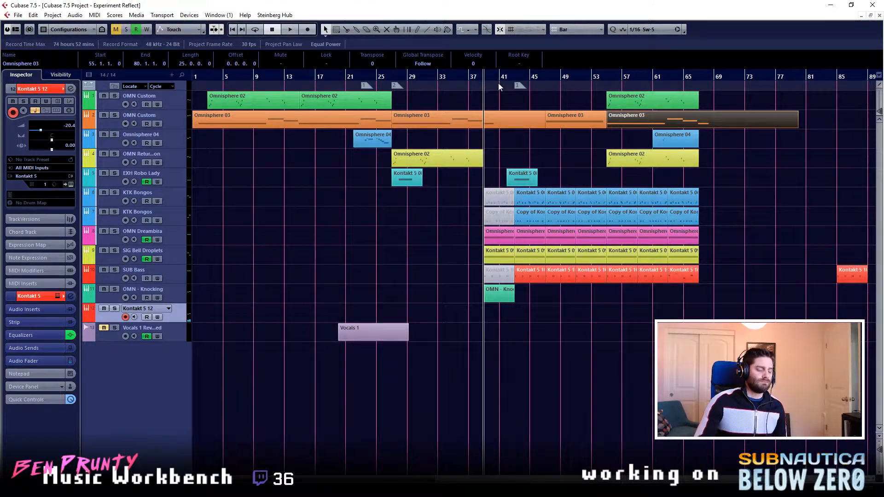
key("space")
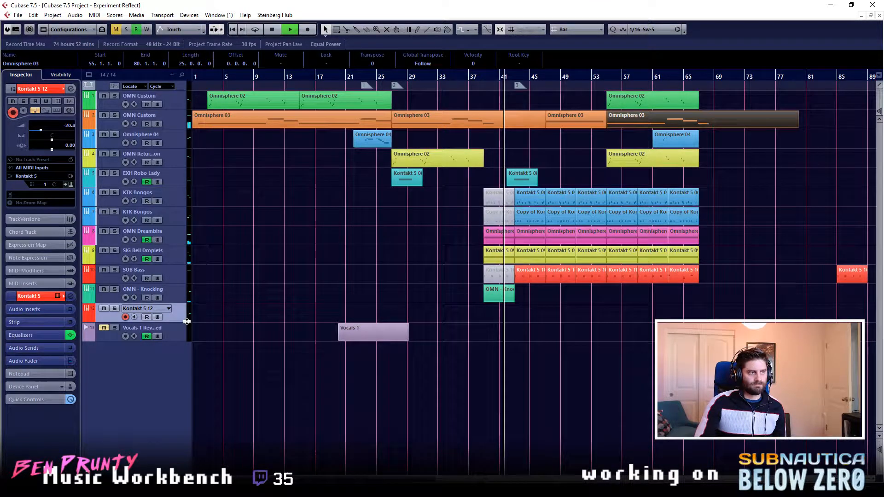
scroll(44, 91, "down", 2)
scroll(43, 91, "up", 1)
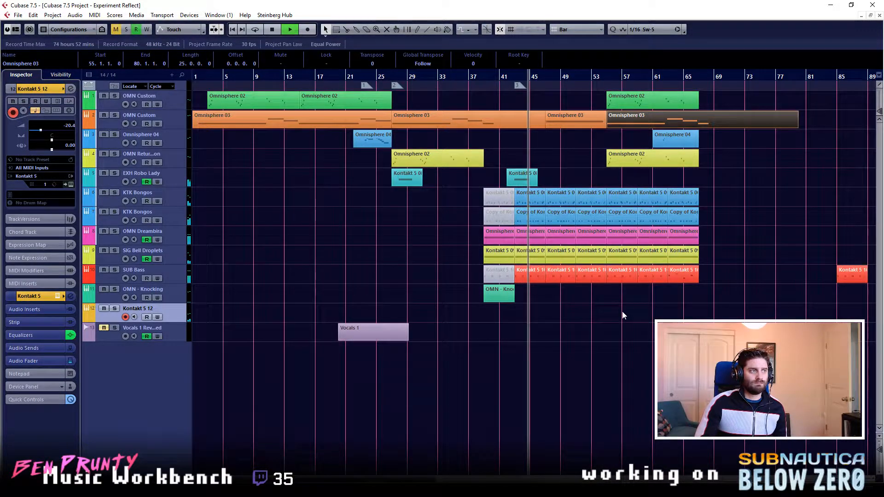
- Cut the Kontakt 5 12 channel's LMF equalizer band to about -14.0 dB at 221.1 Hz and boost HMF about 5.5 dB at 11.45 kHz
key("e")
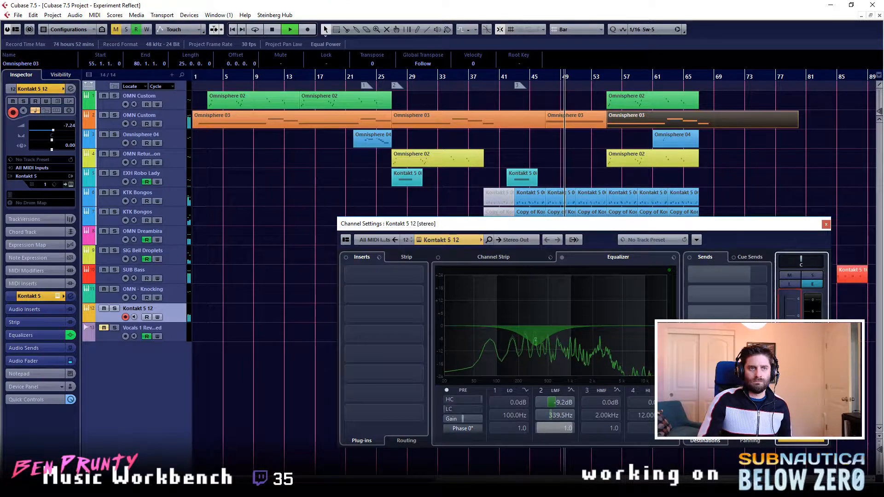
left_click_drag(538, 344, 522, 356)
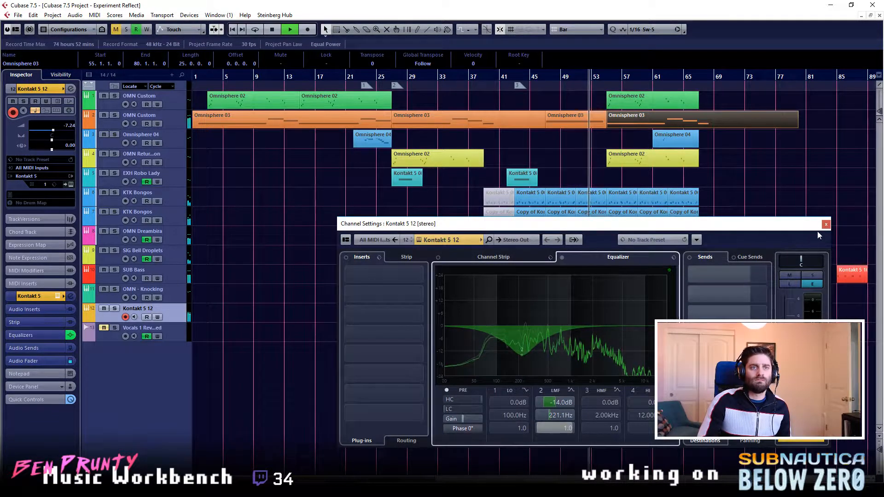
left_click_drag(802, 229, 791, 229)
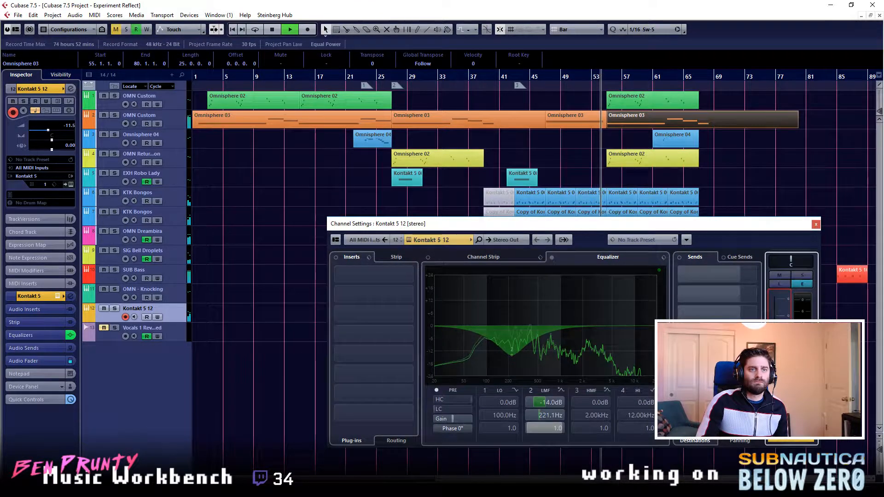
left_click_drag(582, 326, 639, 314)
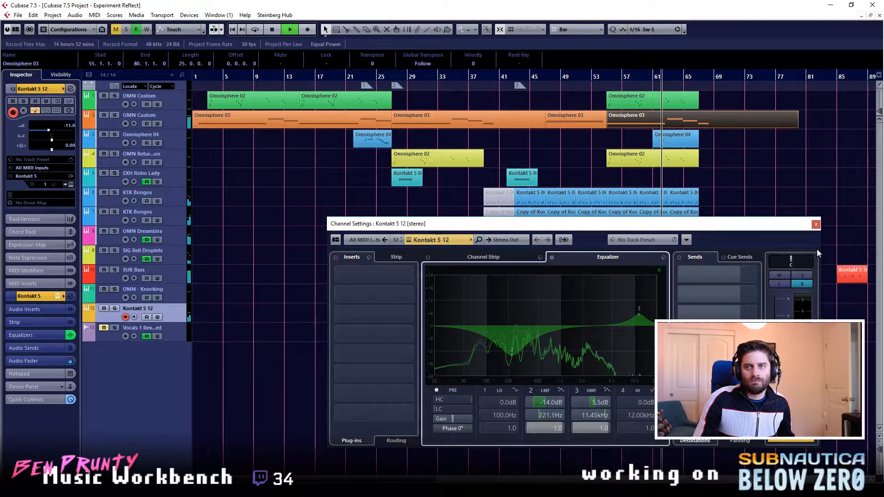
left_click(816, 224)
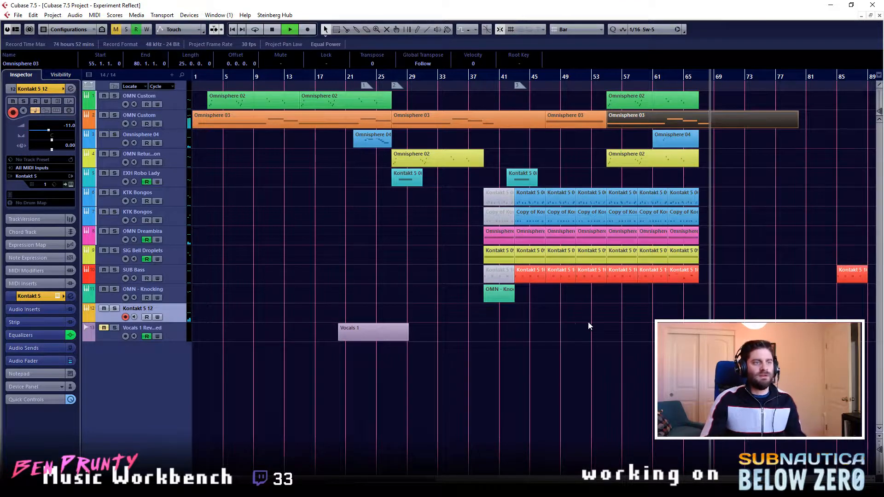
- Stop playback and replay the arrangement from about bar 43
key("space")
left_click_drag(487, 73, 579, 234)
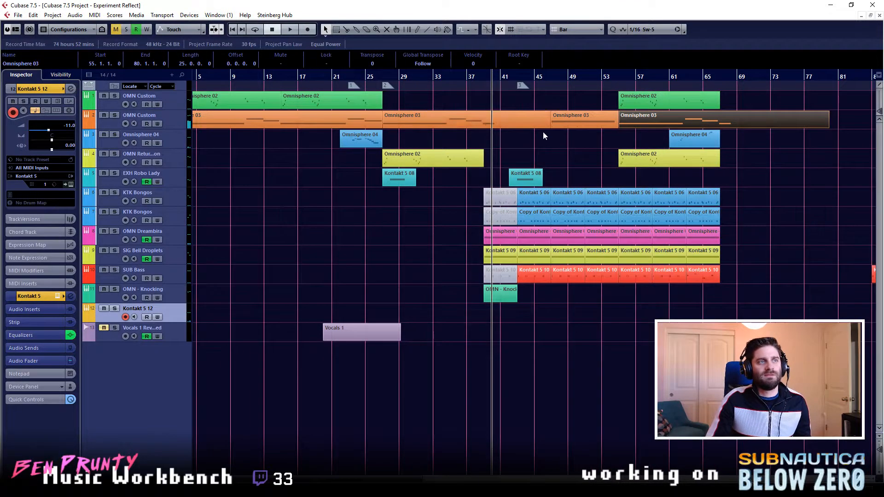
scroll(544, 134, "up", 4)
scroll(559, 134, "down", 3)
left_click(515, 76)
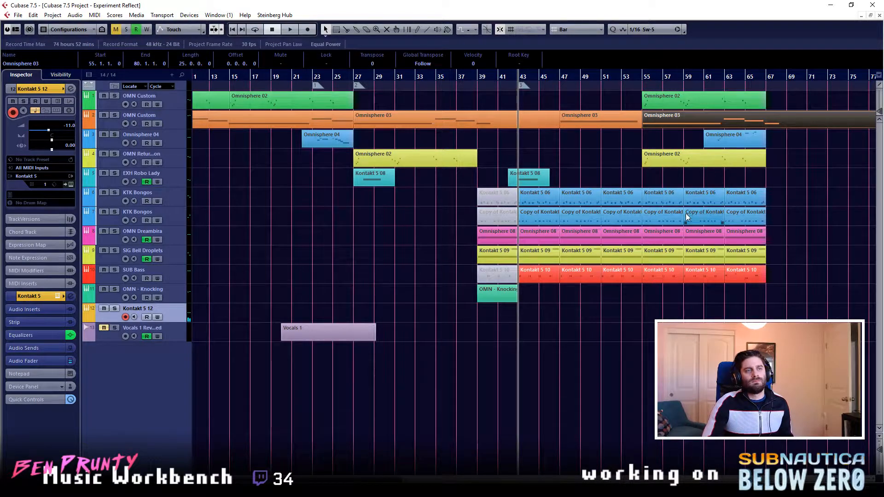
key("space")
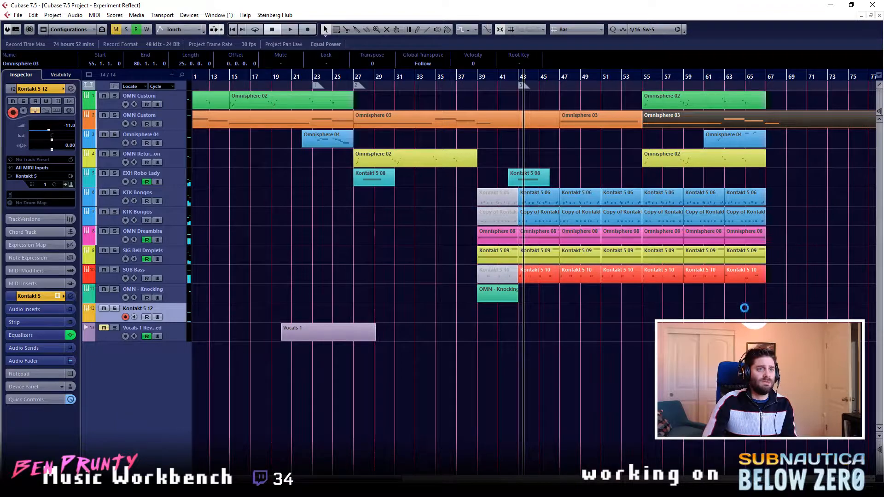
- Lengthen attack and release on both EXHALE source envelopes, with Source A's attack about 1.2k ms and Source B's release about 1.3k ms
left_click_drag(883, 54, 565, 51)
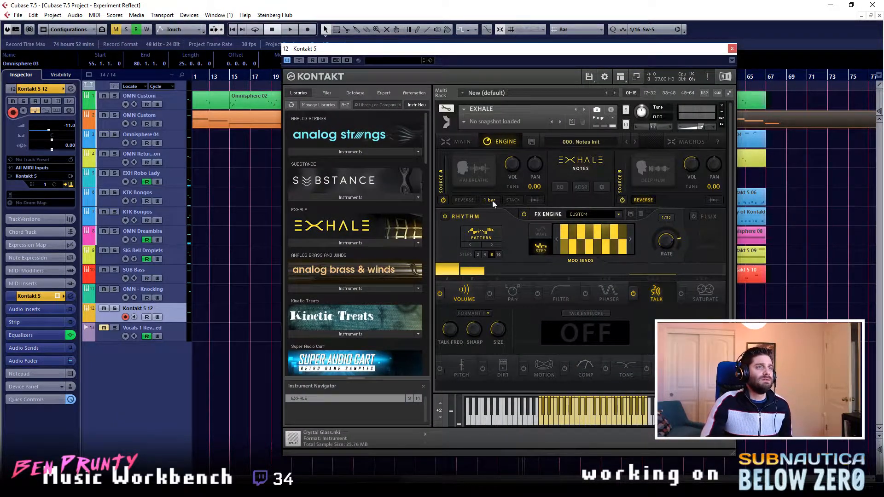
left_click(580, 187)
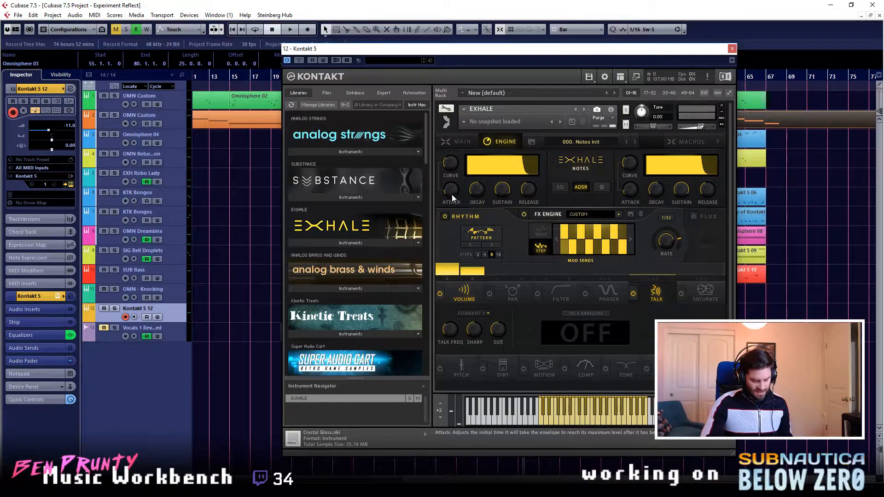
left_click_drag(446, 192, 449, 190)
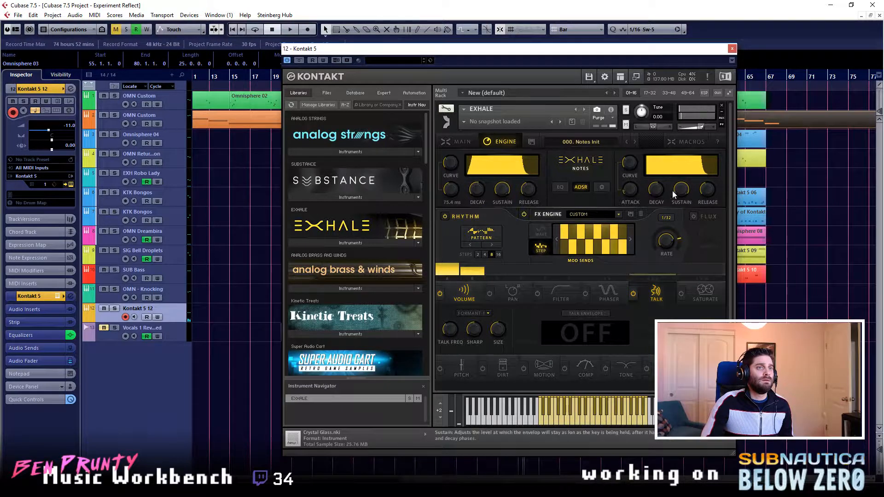
left_click_drag(630, 187, 638, 178)
left_click_drag(443, 183, 444, 177)
left_click_drag(538, 200, 538, 181)
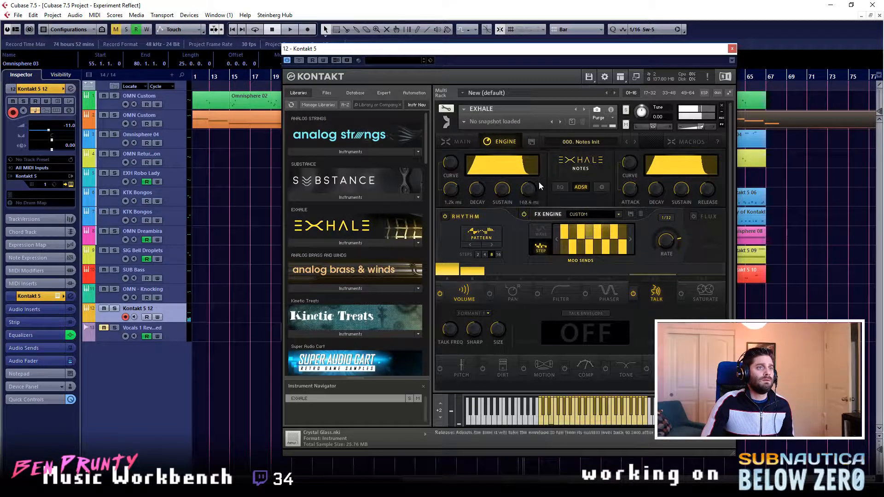
left_click_drag(709, 185, 714, 174)
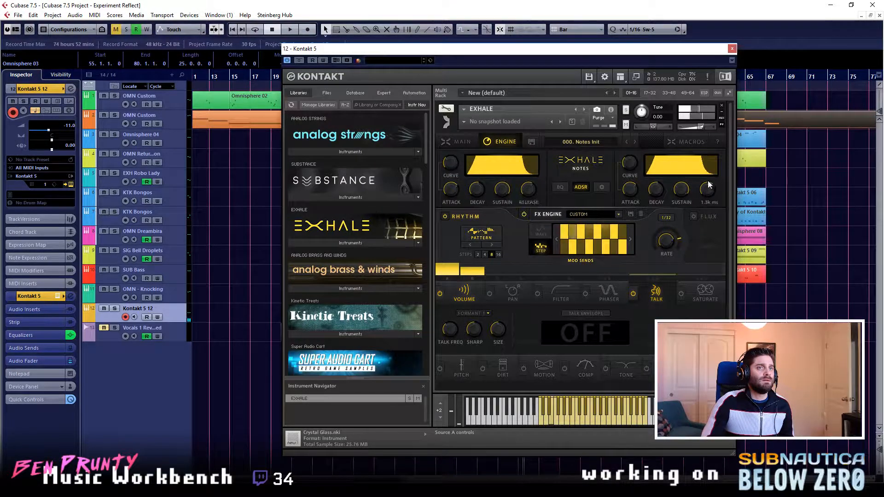
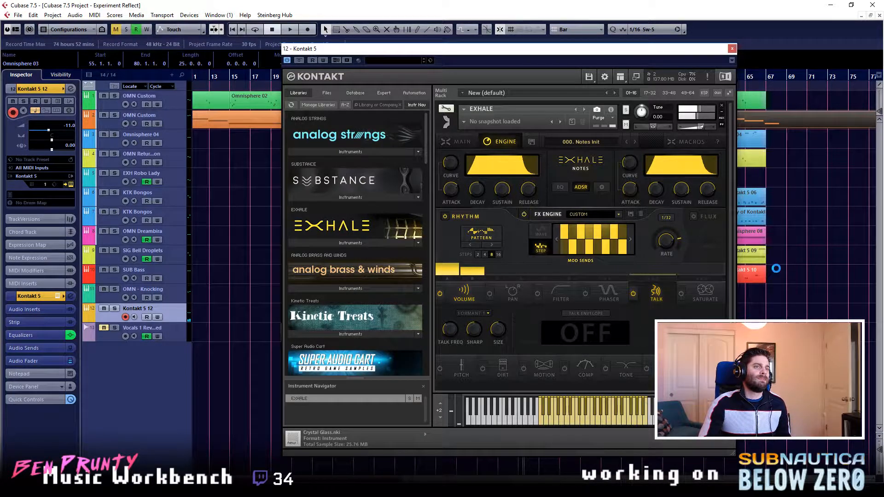
- Open the EXHALE equalizers and boost the high shelf gain on both sources, with Source A at about 6.1 dB
left_click(560, 187)
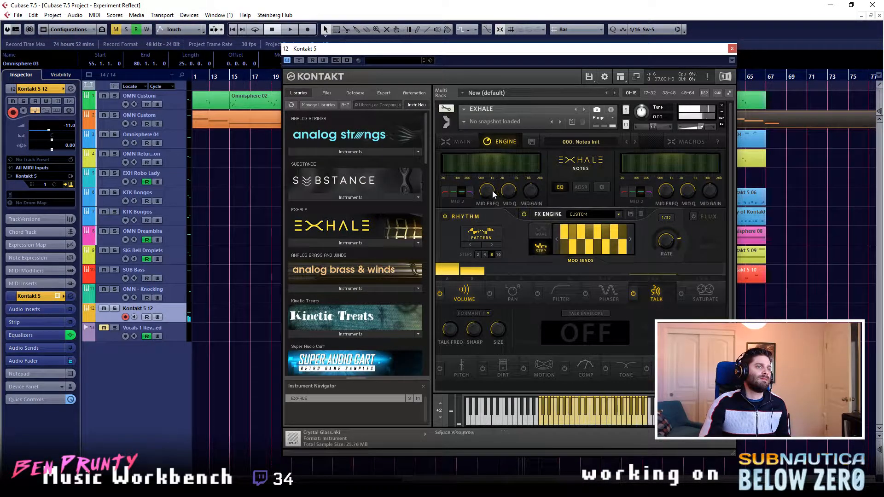
left_click(470, 192)
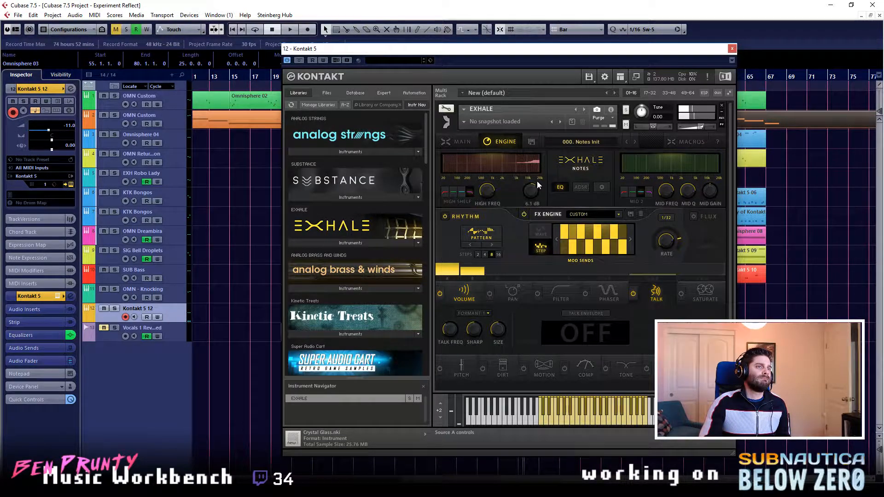
left_click(649, 193)
left_click_drag(709, 189, 711, 184)
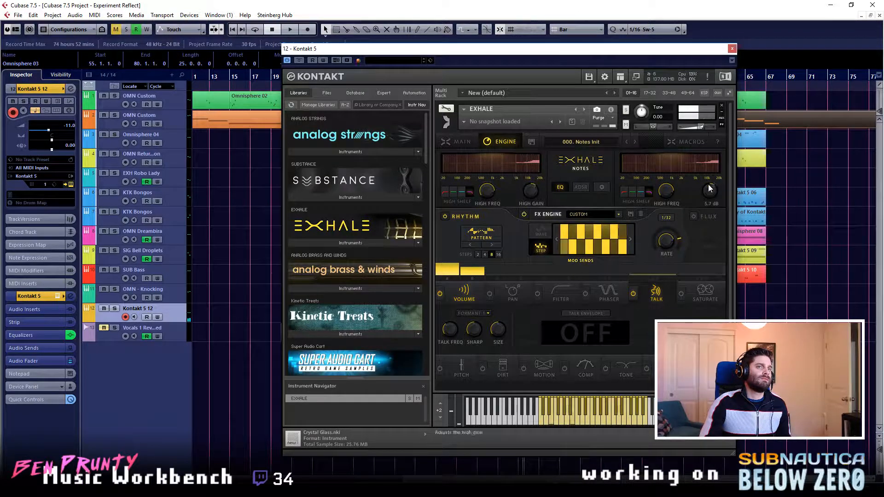
left_click_drag(709, 192, 714, 189)
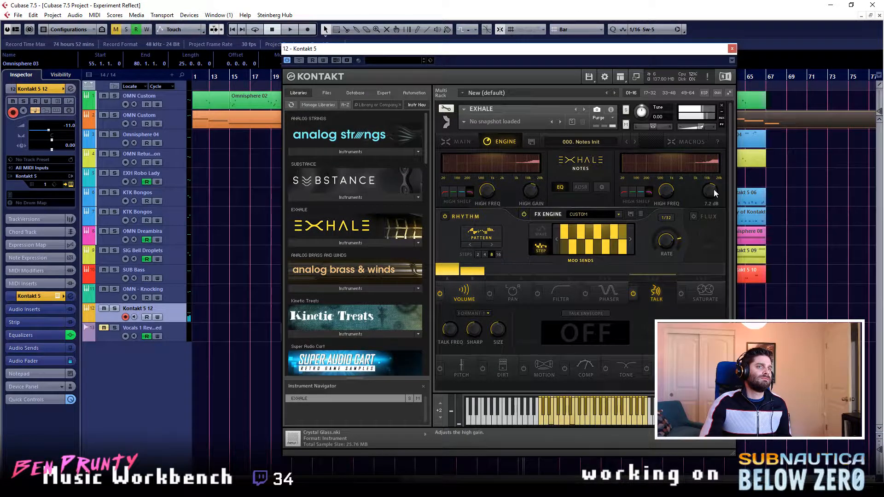
- Boost the Mid 2 equalizer band on both EXHALE sources, with Source B's gain at about 6.8 dB
left_click(642, 193)
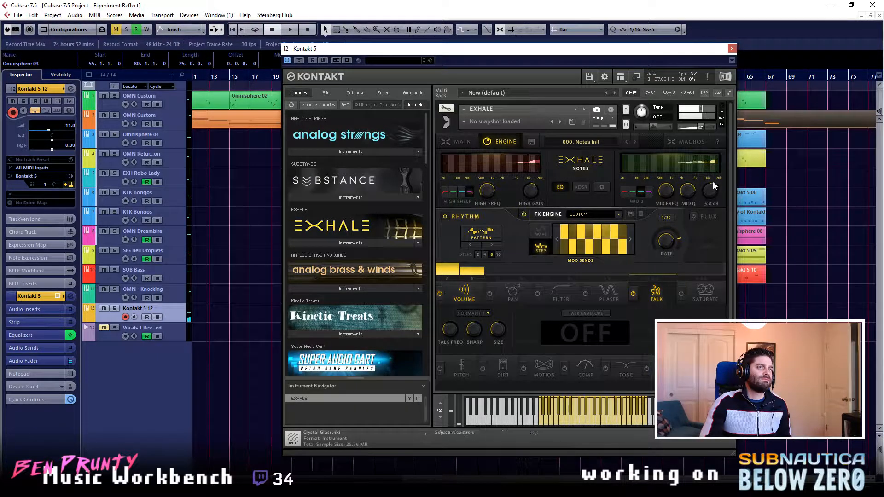
left_click_drag(713, 179, 712, 179)
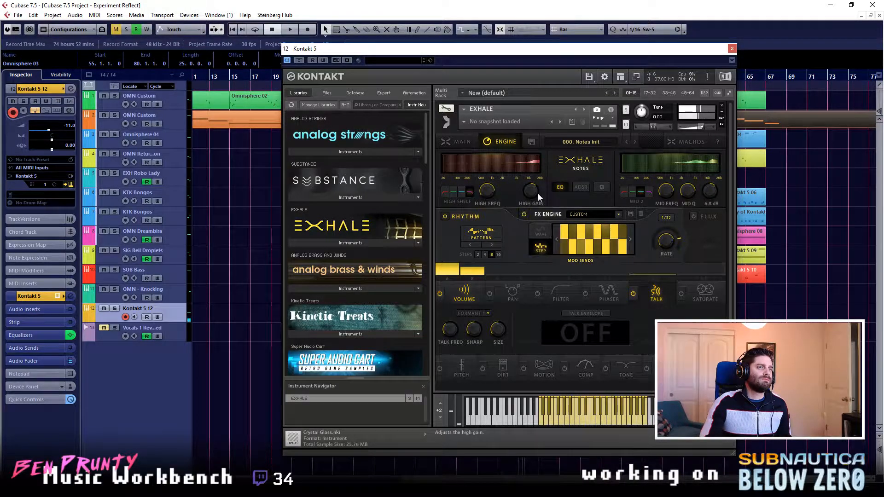
left_click(459, 194)
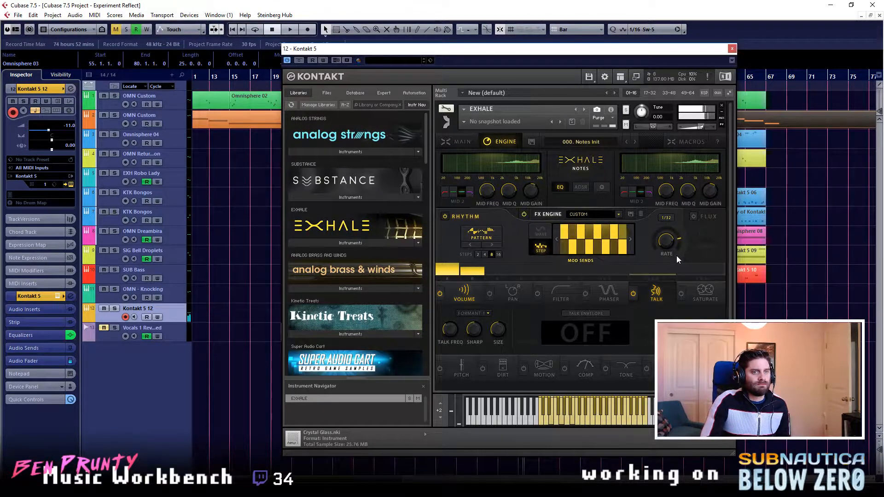
- Play the arrangement from about bar 39, try a 1/16 EXHALE rhythm rate, return it to 1/32 and close the instrument
left_click_drag(665, 244, 665, 248)
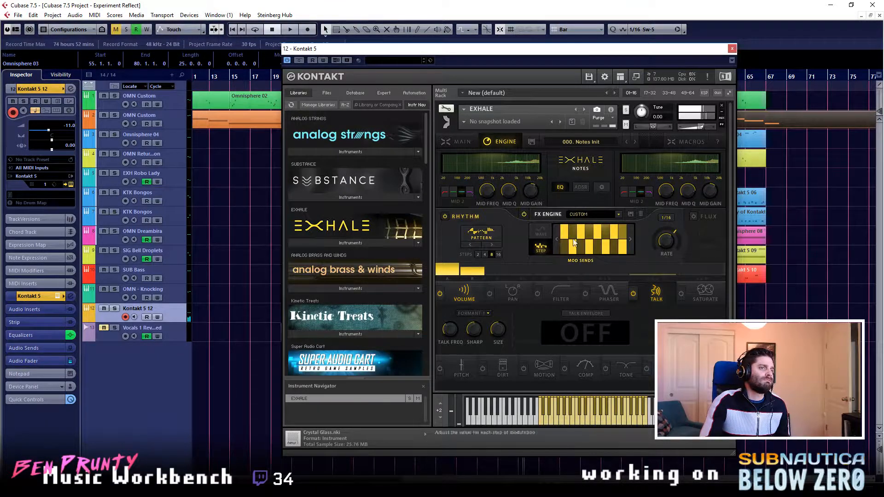
left_click(732, 49)
left_click(480, 80)
key("space")
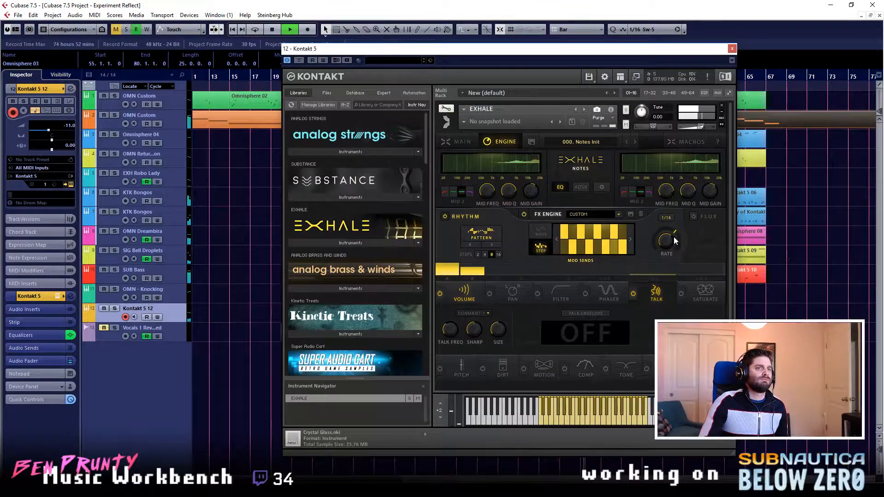
left_click_drag(673, 237, 669, 240)
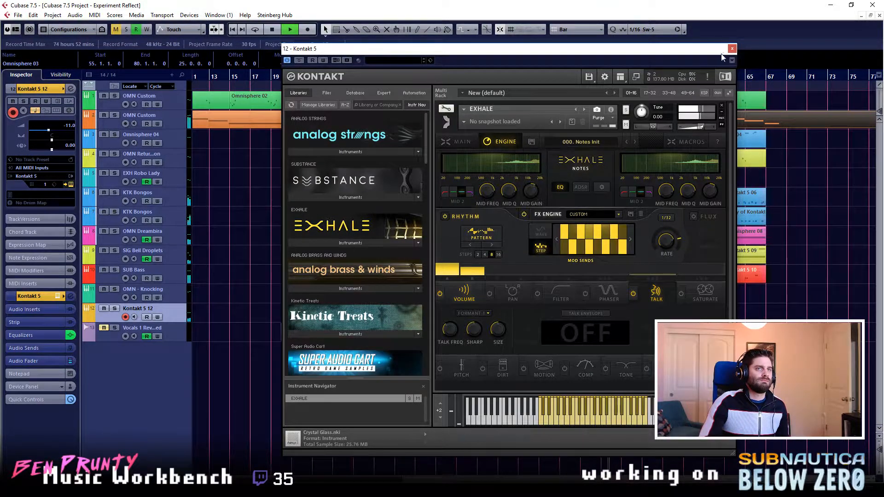
left_click(732, 48)
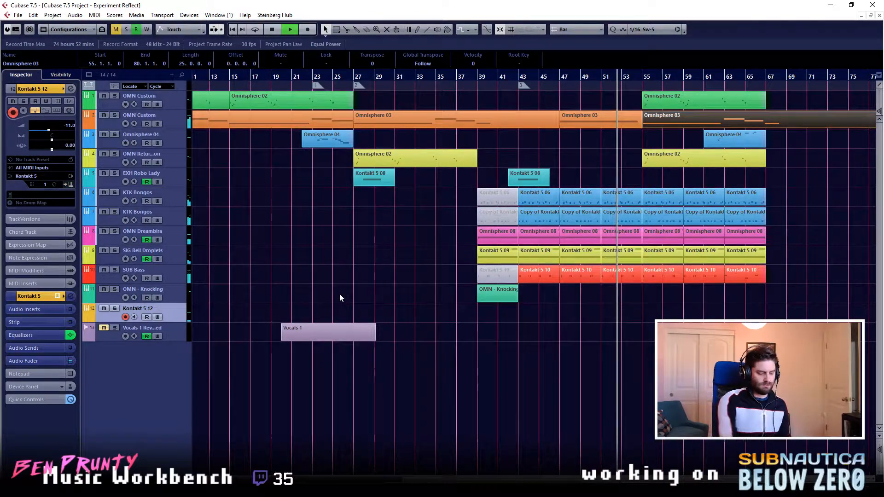
- Insert ValhallaRoom_x64 on the Kontakt 5 12 channel with the GothicCathedral preset and a 23.0% mix
key("e")
left_click(383, 416)
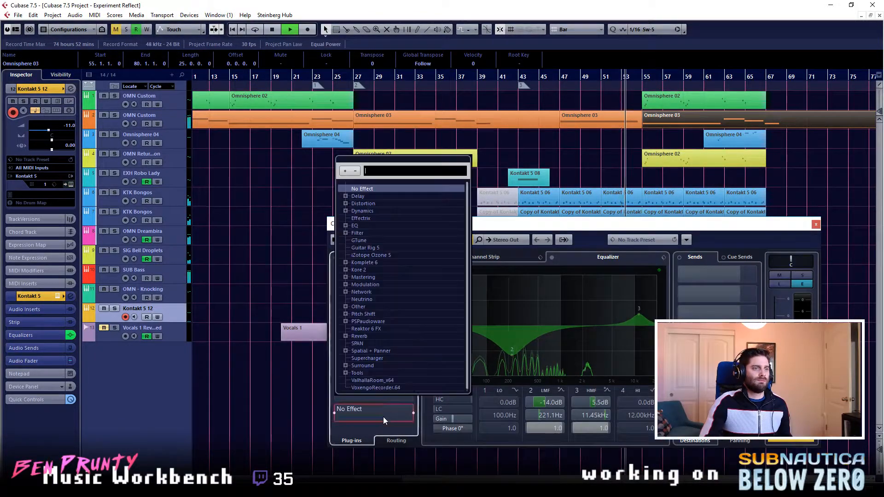
left_click(368, 380)
left_click(270, 422)
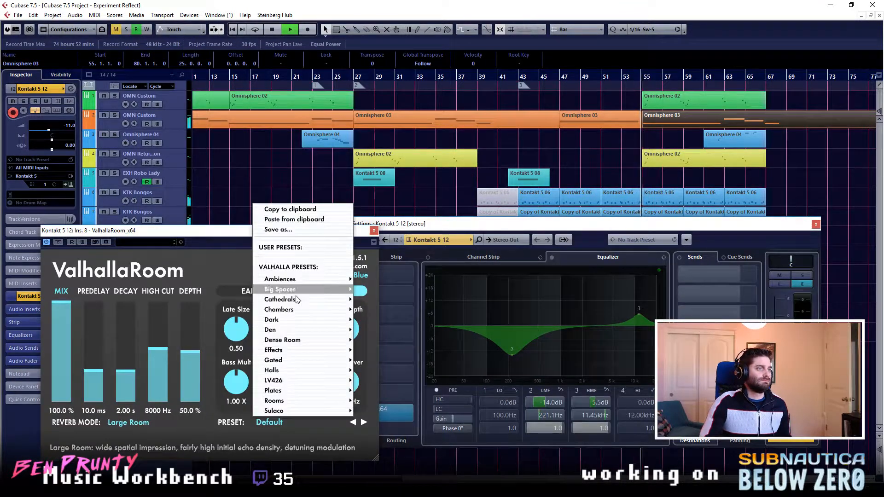
mouse_move(286, 291)
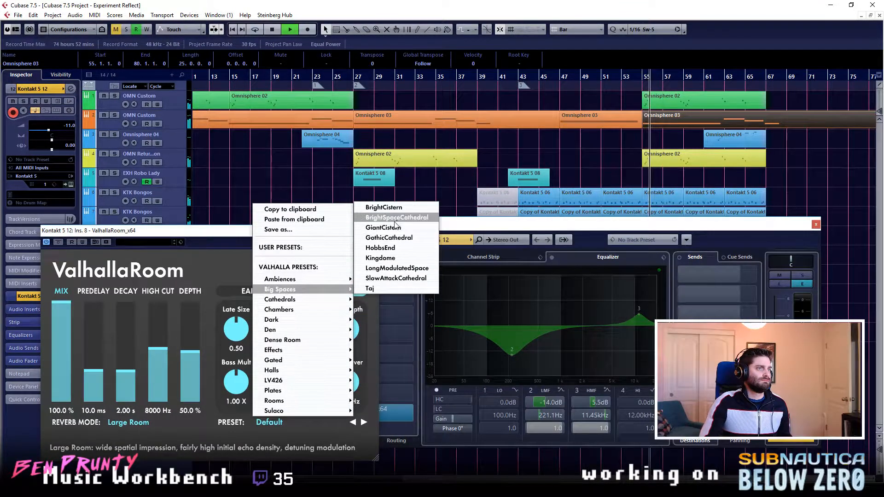
left_click(389, 237)
left_click_drag(58, 377, 66, 383)
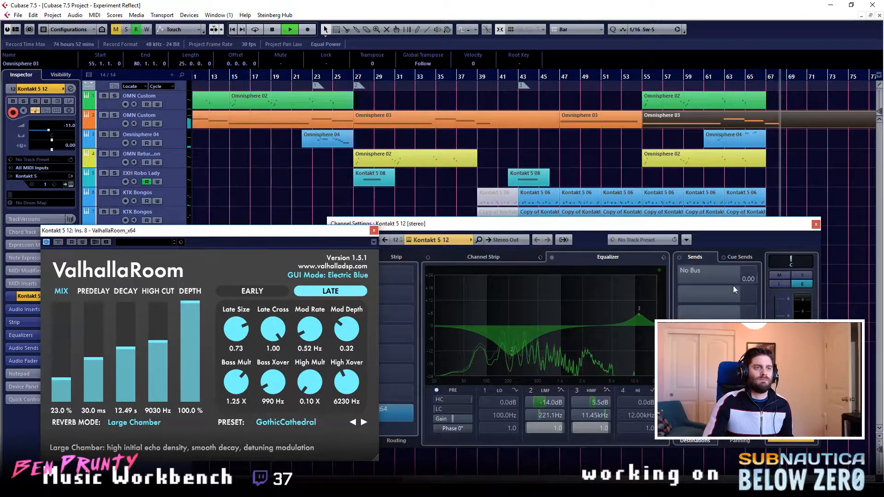
- Switch off the channel's HMF equalizer band and soften the LMF cut to about -9.2 dB at 224.2 Hz
left_click(571, 392)
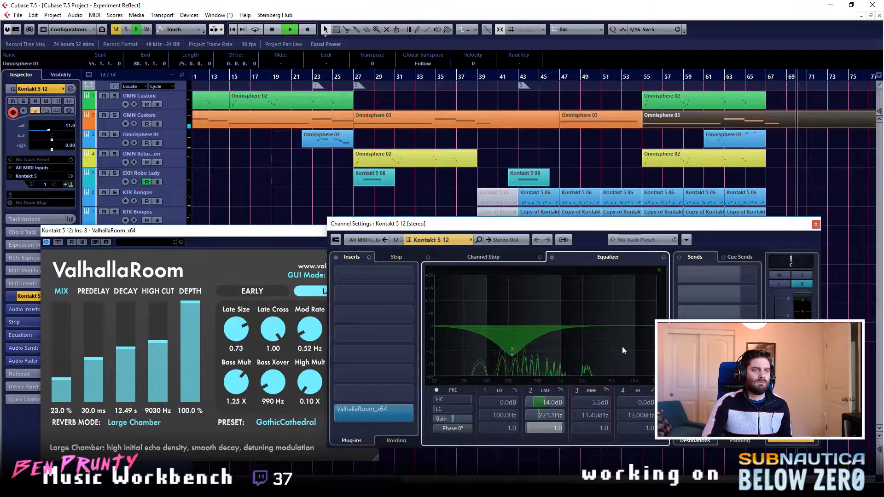
left_click_drag(511, 353, 512, 344)
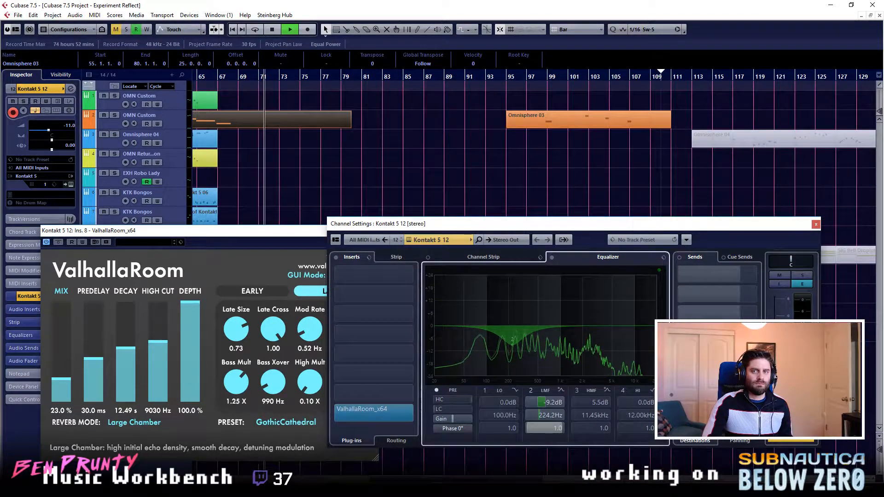
- Raise the ValhallaRoom mix to 53.0% and move its window over the channel settings
left_click(287, 235)
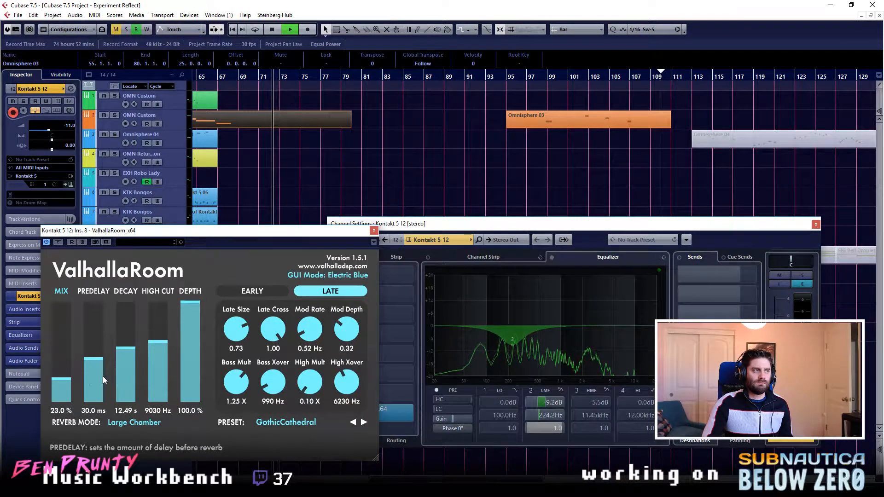
left_click_drag(52, 383, 70, 351)
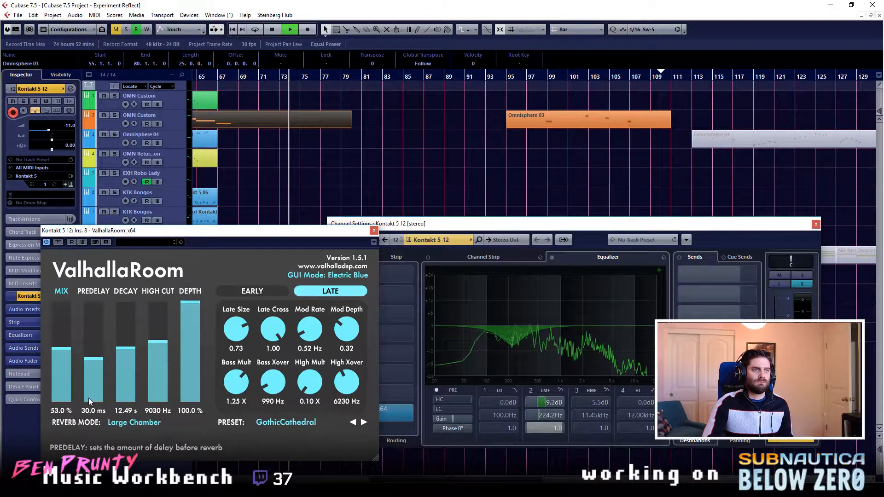
left_click_drag(356, 232, 656, 223)
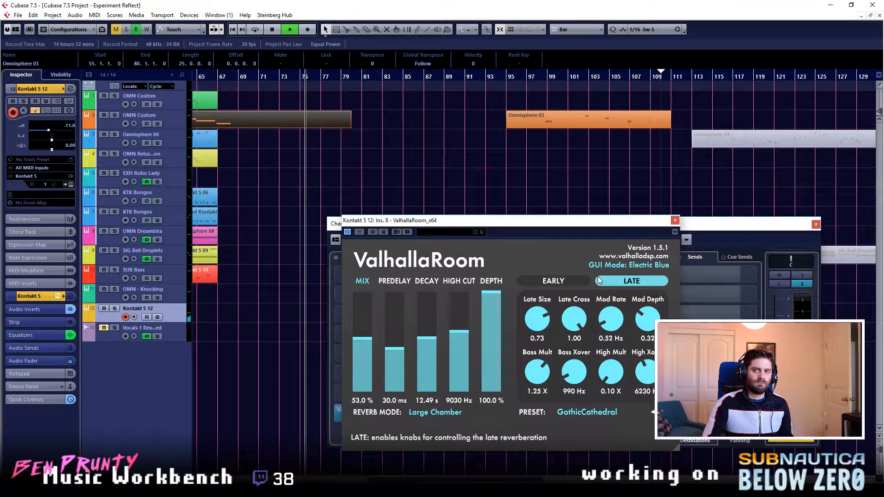
- Stop playback and close the Kontakt 5 12 channel settings
left_click(286, 405)
key("space")
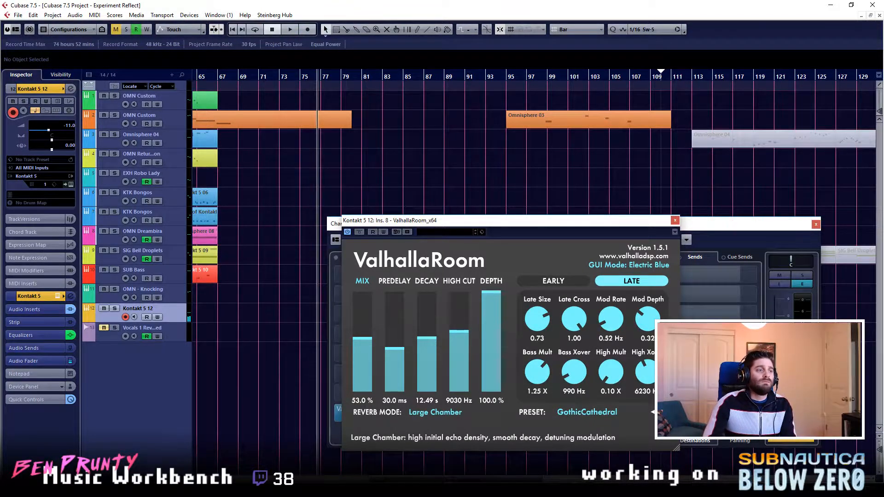
scroll(535, 207, "left", 10)
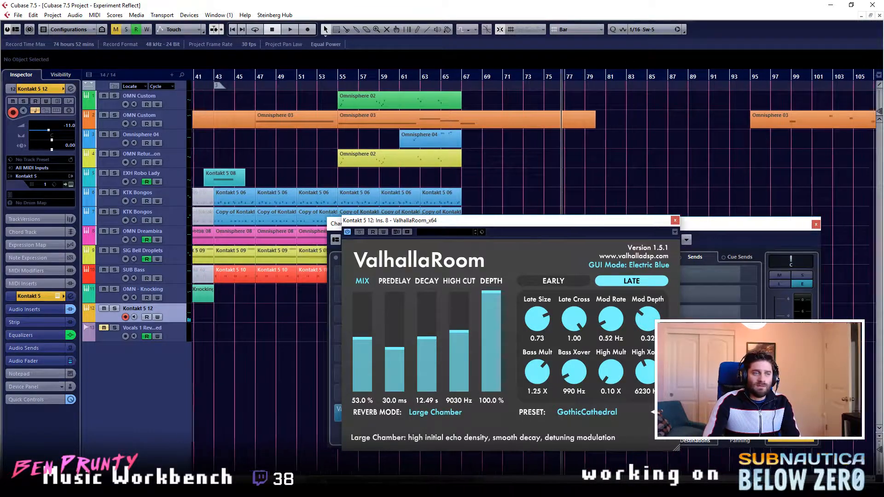
scroll(257, 184, "left", 3)
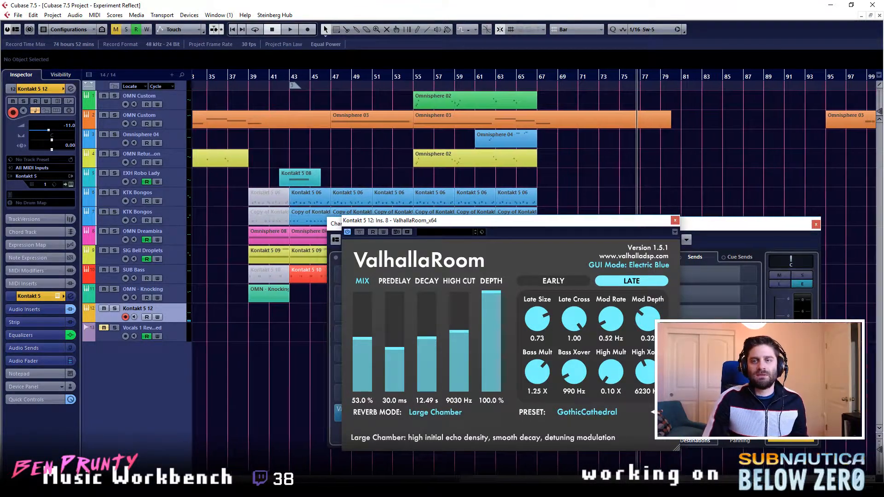
left_click(793, 227)
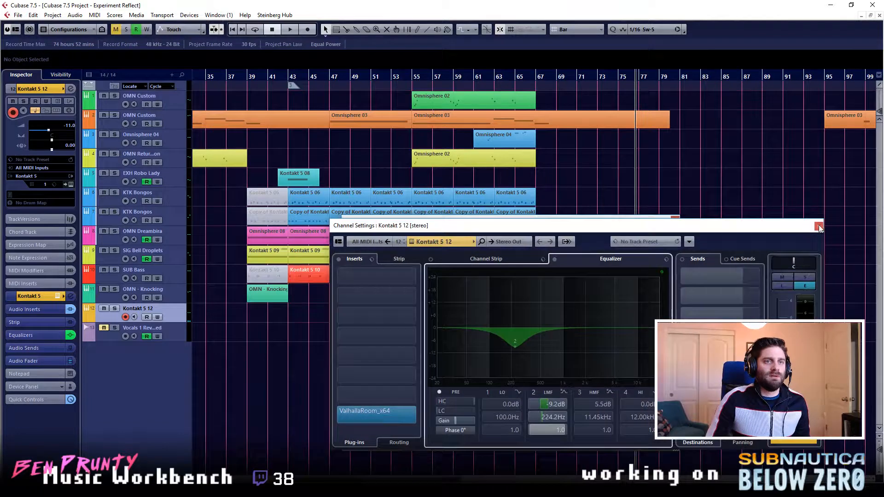
left_click(819, 225)
- Place the playhead at bar 43 and reposition the ValhallaRoom window over the track list
left_click_drag(629, 222, 831, 249)
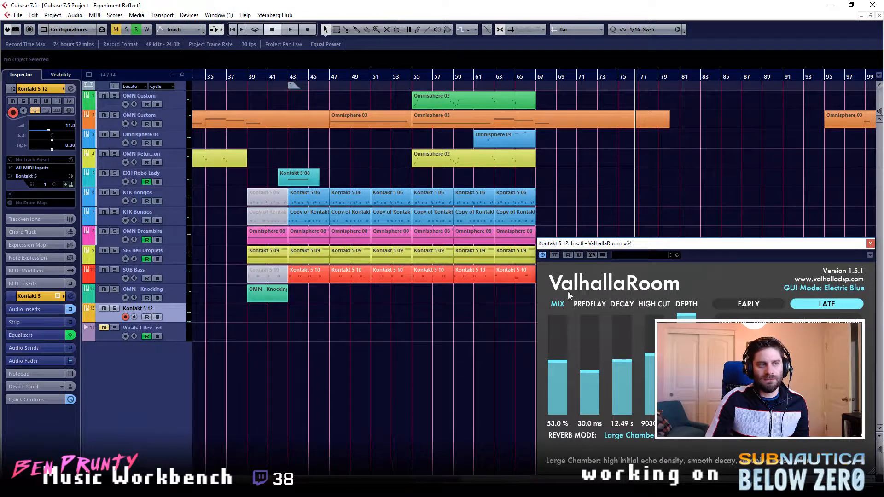
left_click(248, 79)
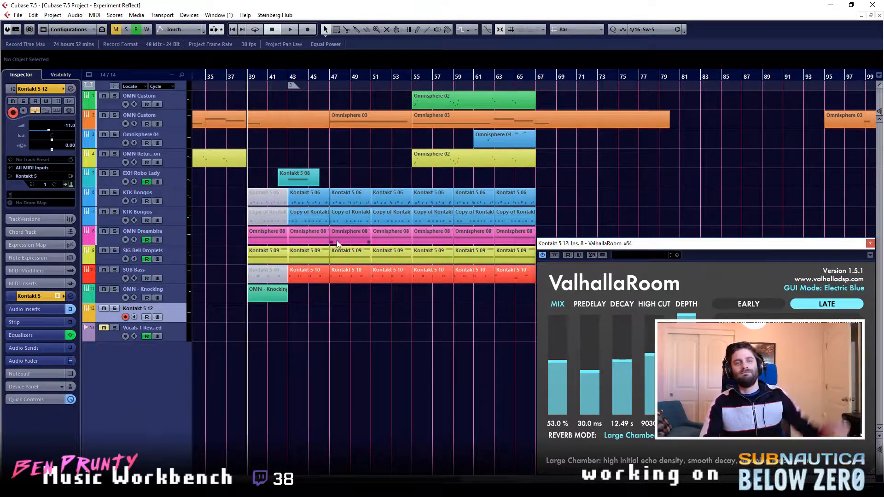
left_click(292, 80)
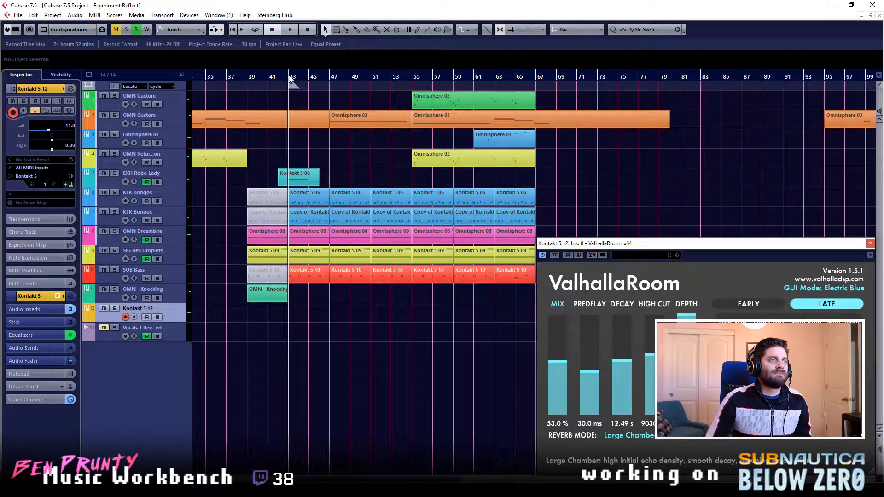
left_click(294, 81)
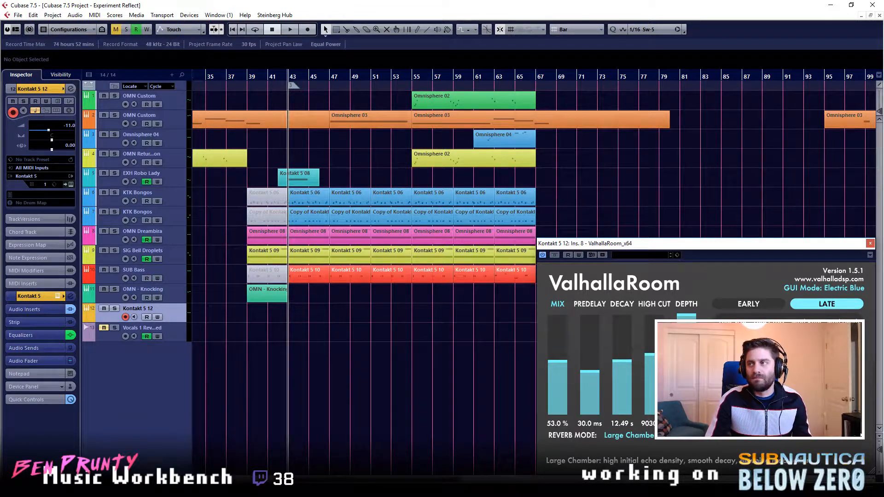
left_click_drag(712, 244, 246, 226)
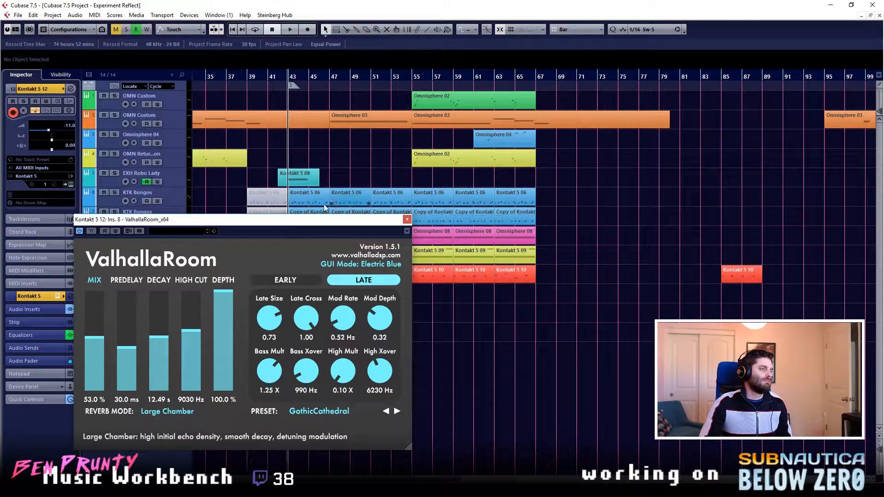
left_click_drag(287, 224, 243, 209)
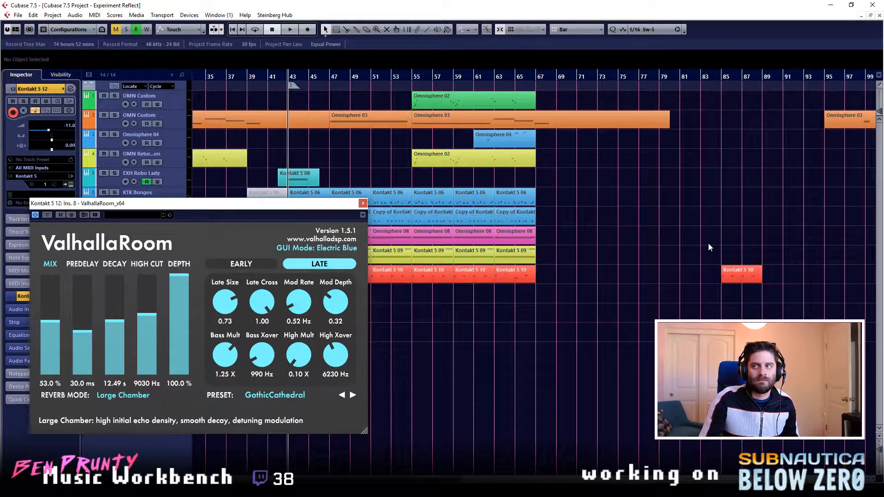
- Lower the ValhallaRoom mix to 21.7%
left_click(48, 342)
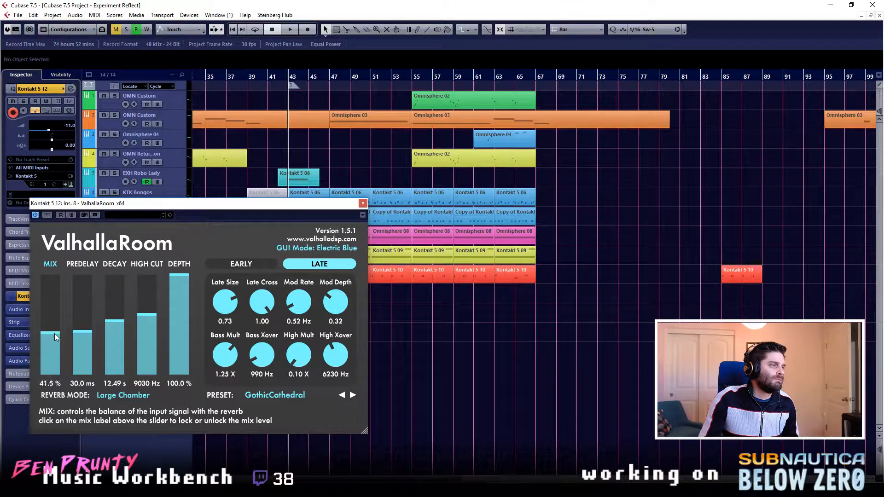
left_click_drag(54, 326, 51, 333)
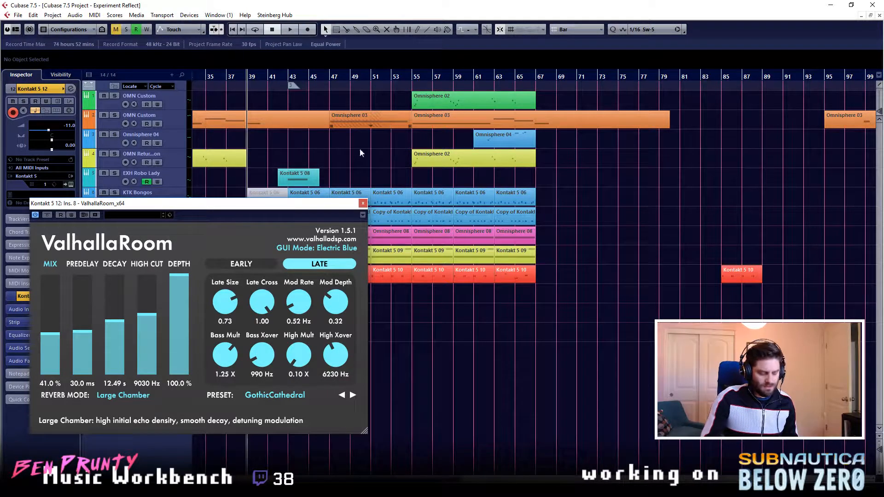
left_click(52, 353)
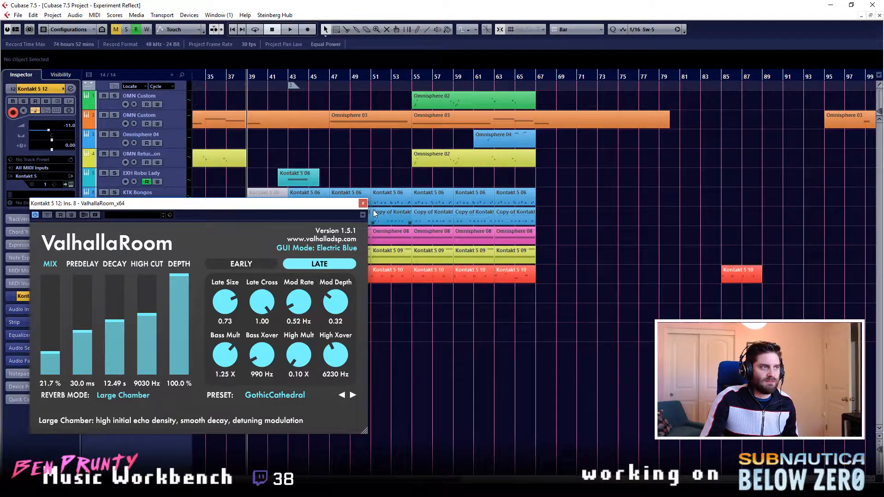
- Play the arrangement from bar 39 and open the Kontakt 5 12 channel settings beside the ValhallaRoom window
key("space")
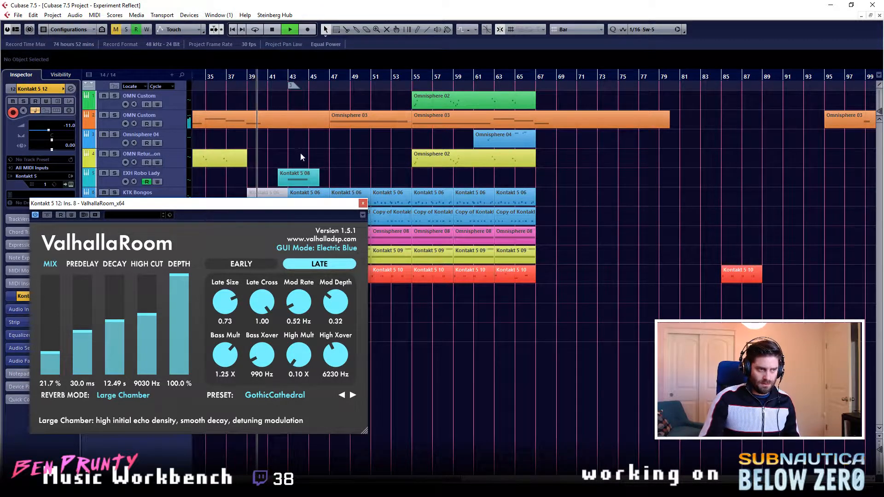
left_click_drag(296, 205, 330, 223)
key("e")
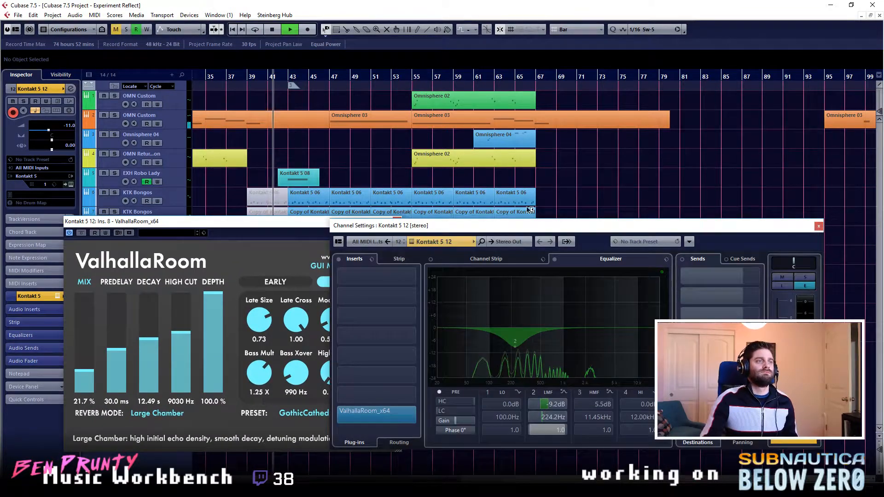
- Set the Kontakt 5 12 equalizer's LMF band to -22.0 dB at 950.7 Hz and the channel volume to -4.48, closing the channel settings
left_click_drag(542, 224, 560, 71)
left_click_drag(533, 191, 567, 183)
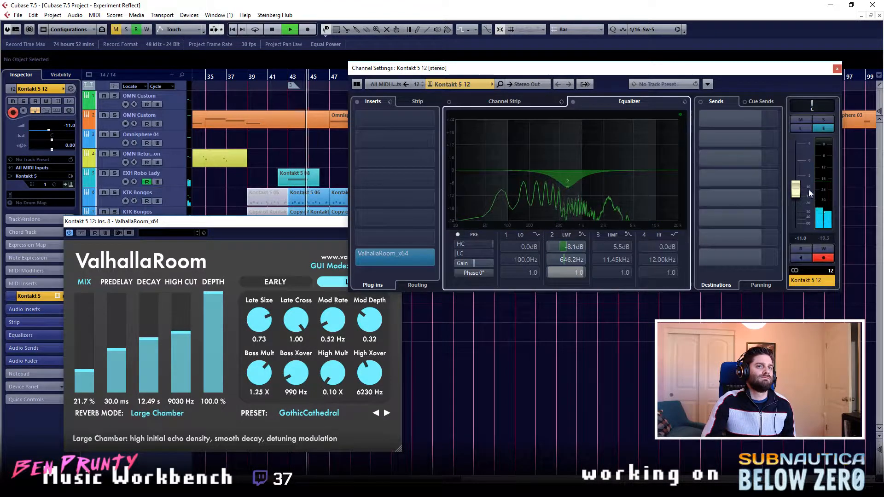
left_click_drag(567, 192, 591, 208)
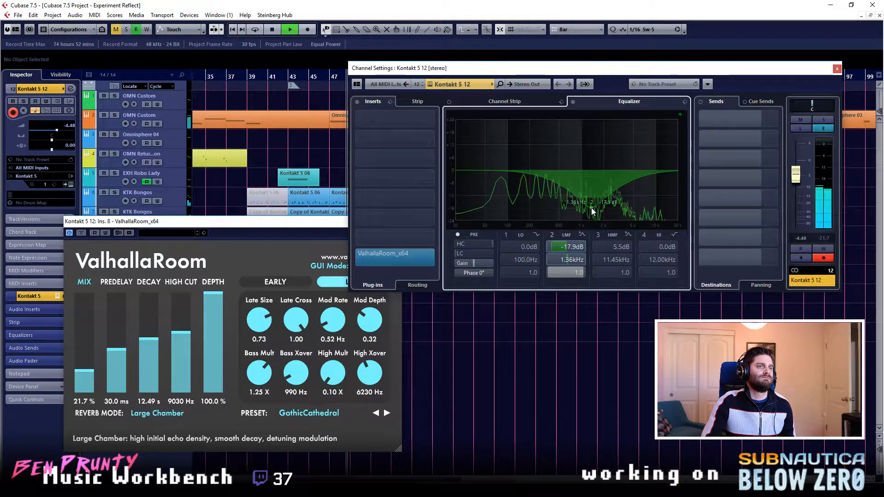
left_click_drag(591, 208, 587, 205)
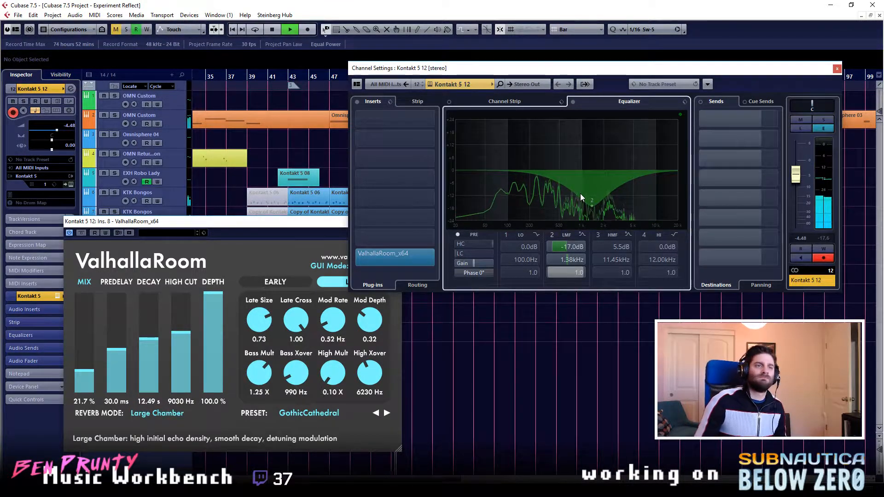
mouse_move(593, 207)
left_mouse_down()
mouse_move(560, 205)
mouse_move(584, 212)
mouse_move(580, 217)
left_mouse_up()
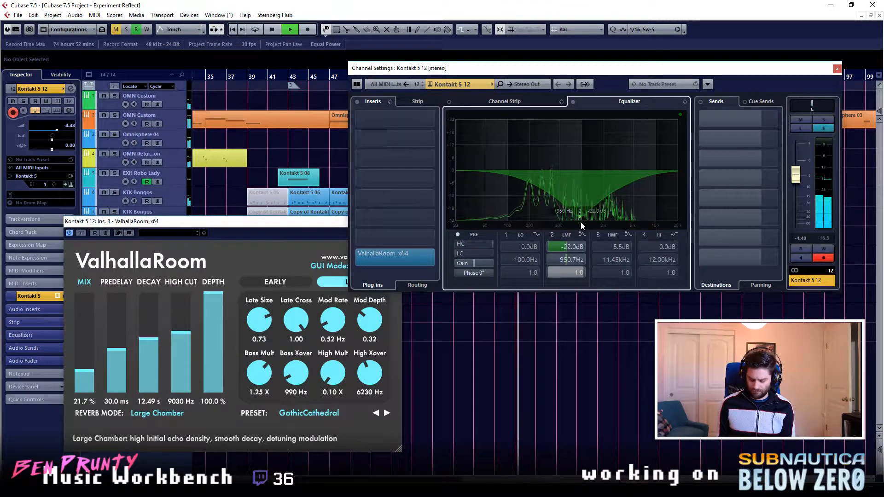
left_click(837, 68)
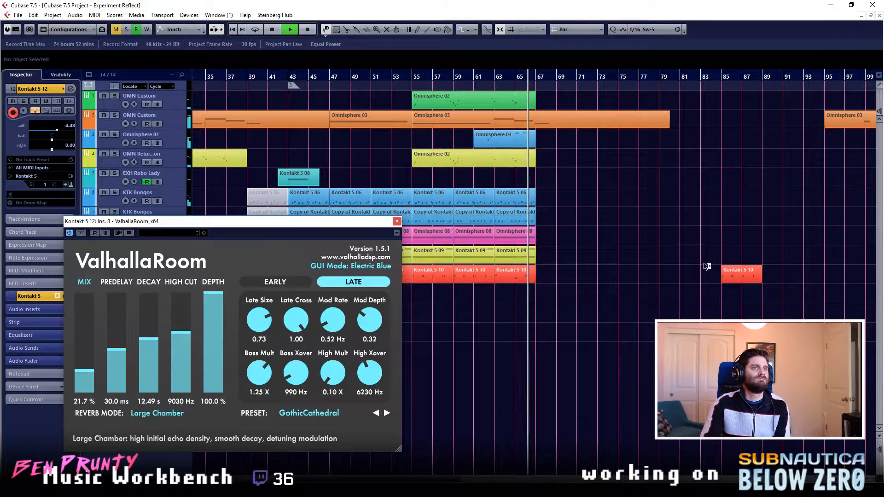
- Record a part on the Kontakt 5 12 track from bar 61 to about bar 67, closing the ValhallaRoom window
left_click(479, 79)
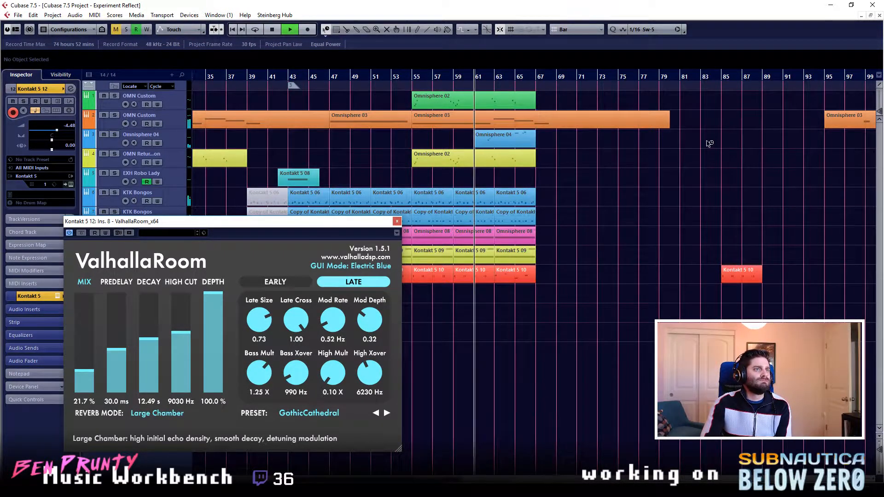
key("KP_Multiply")
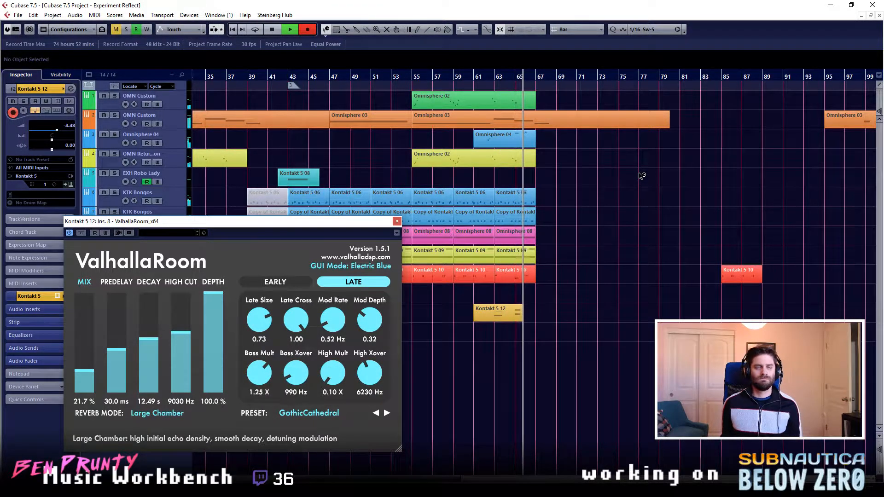
left_click(396, 221)
key("space")
- Quantize all four notes of the recorded Kontakt 5 12 part to 1/16 Sw-5 and close the Key Editor
double_click(529, 319)
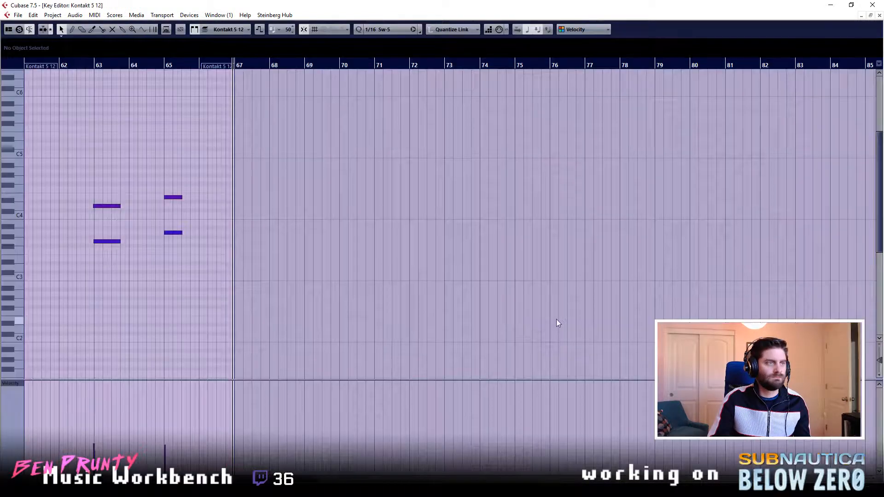
left_click_drag(272, 169, 99, 262)
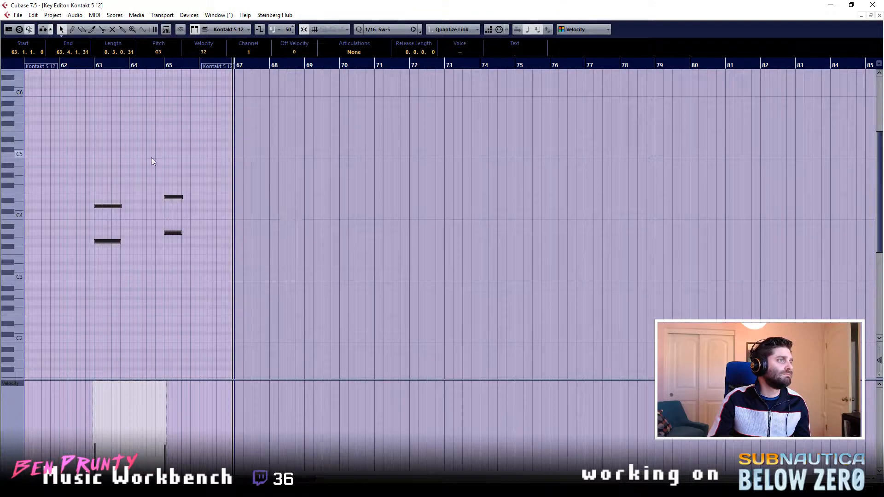
left_click(880, 16)
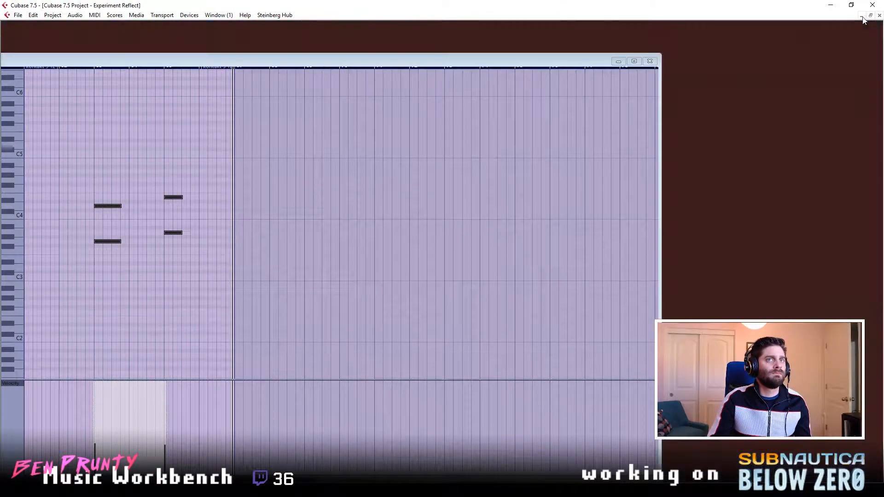
- Play the arrangement from bar 61 and lower the Kontakt 5 12 channel volume to -8.21
left_click(471, 79)
key("space")
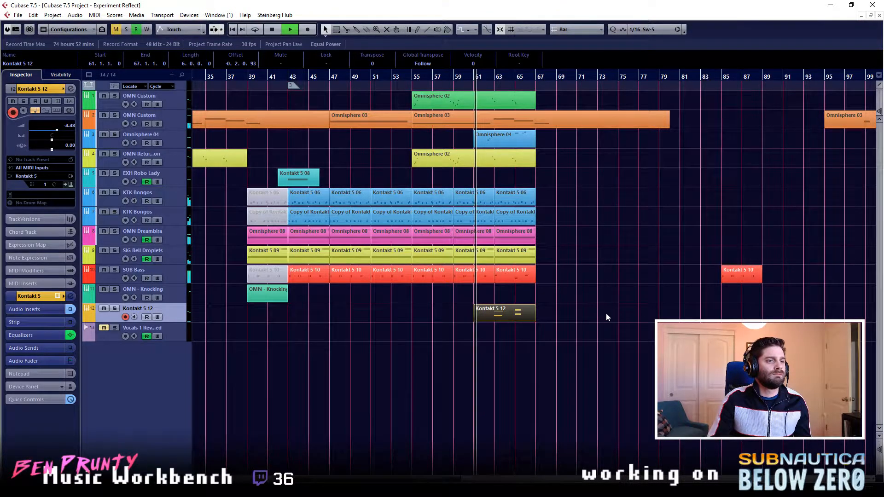
double_click(529, 316)
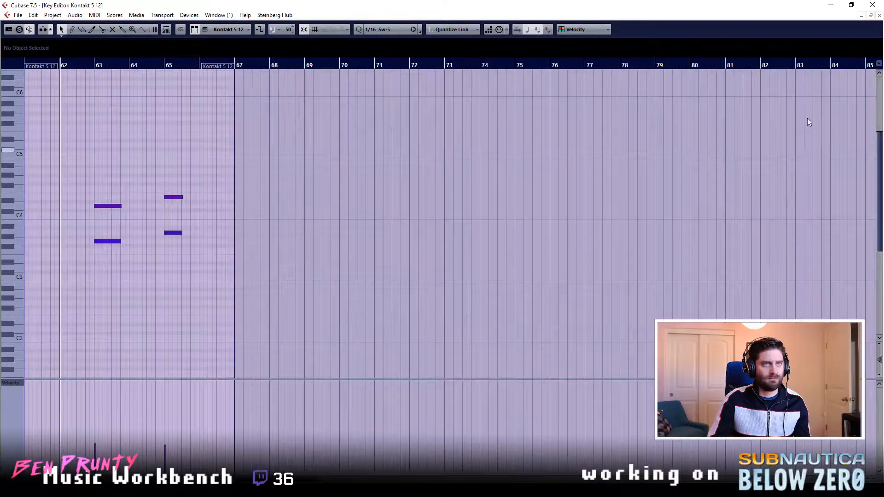
left_click(880, 16)
key("e")
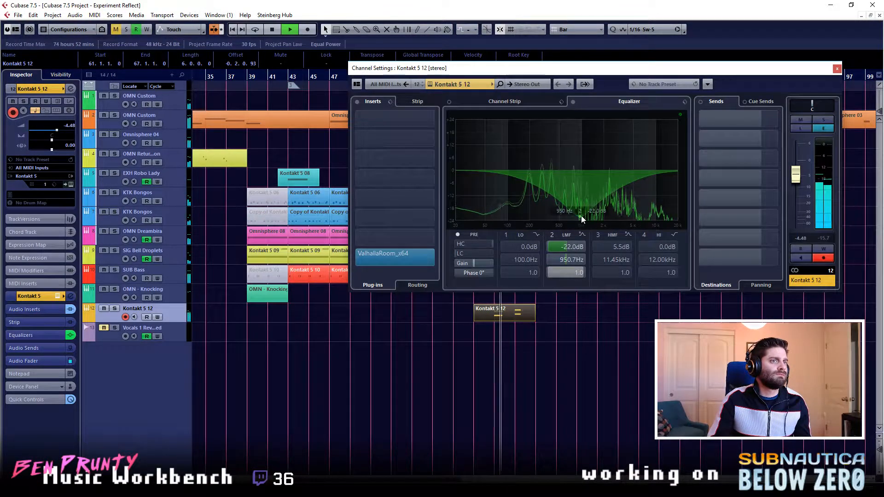
left_click_drag(796, 175, 798, 187)
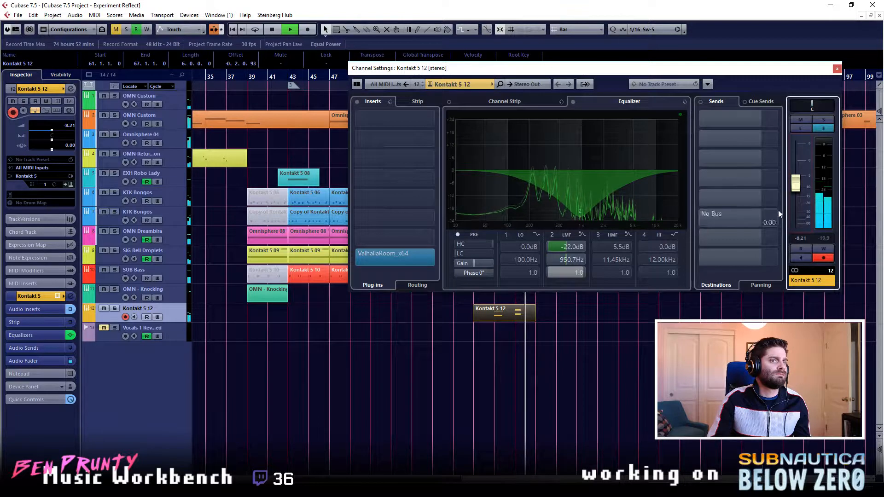
left_click(837, 69)
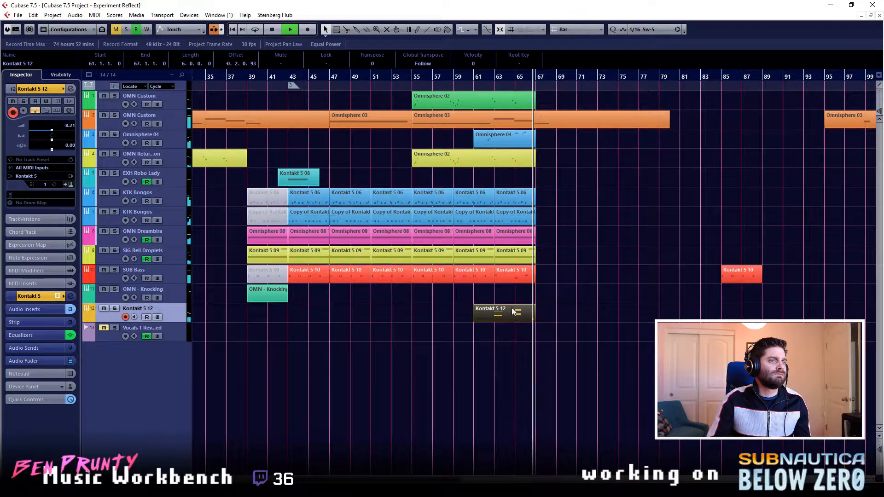
- Lengthen the two bar 65 notes of the Kontakt 5 12 part to end at 65.3.4.2 and play them from bar 63
double_click(517, 320)
left_click_drag(176, 215, 186, 233)
left_click(95, 67)
key("space")
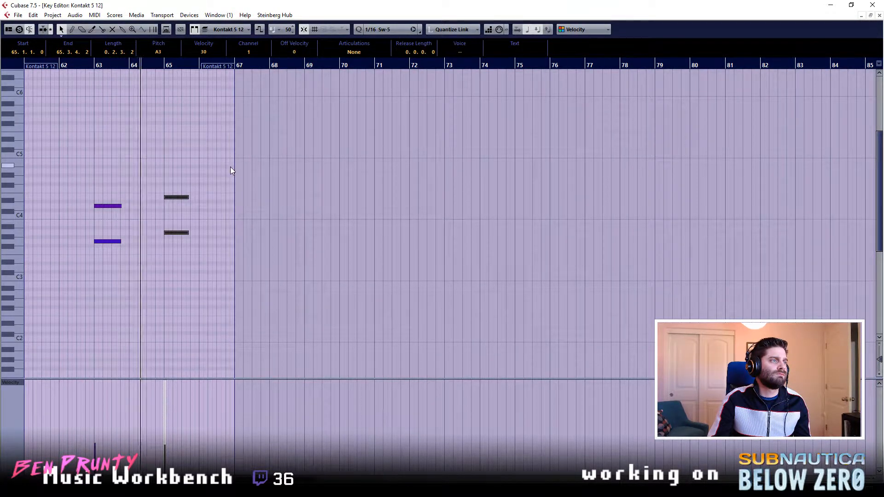
left_click(264, 307)
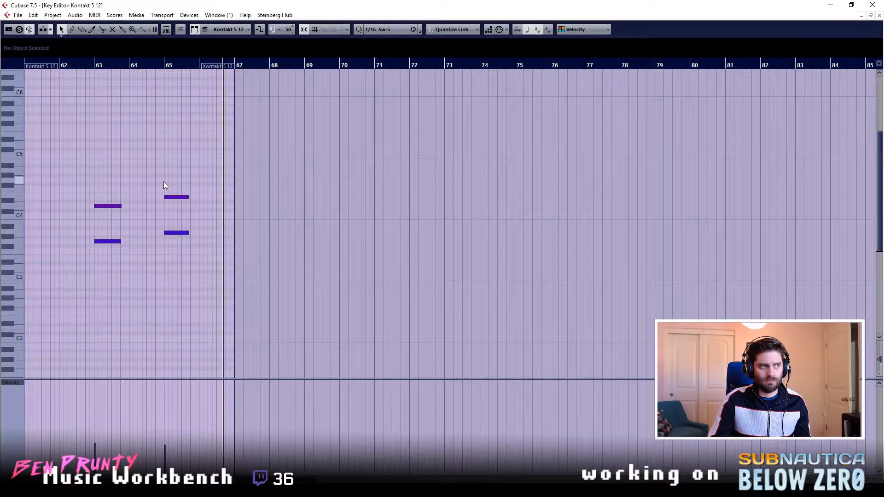
- Lengthen the bar 63 notes to almost a full bar and the bar 65 notes to end at 66.1.2.2, closing the Key Editor
left_click_drag(117, 261, 127, 241)
left_click_drag(203, 188, 202, 236)
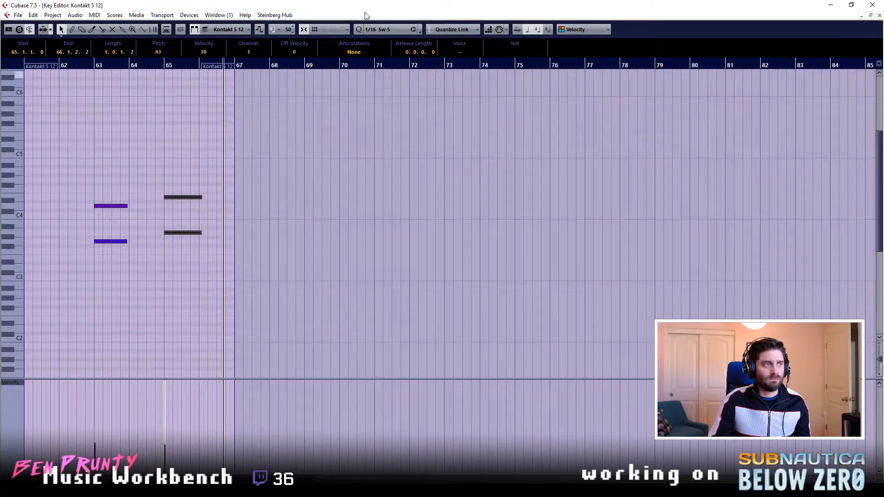
left_click(881, 16)
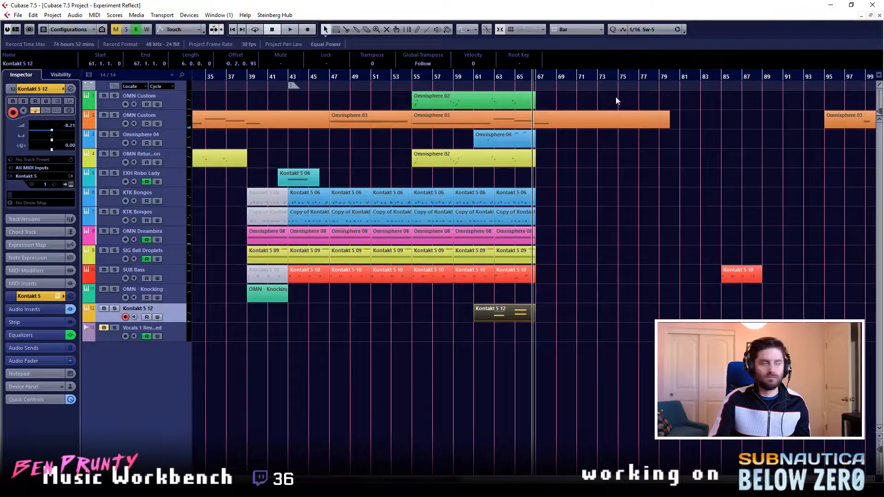
- Play the arrangement from bar 61 to about bar 67, stop it and rename the Kontakt 5 12 track as EXH Custom
left_click(471, 78)
key("space")
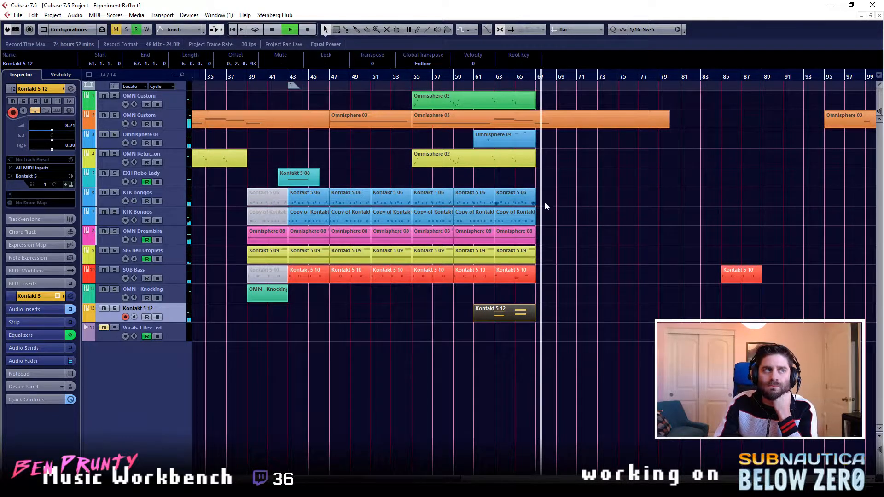
key("space")
double_click(144, 307)
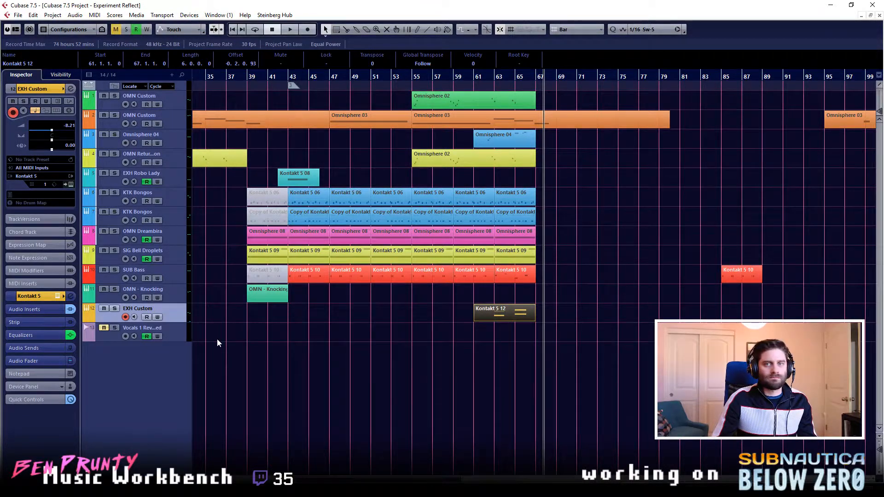
- Add one new instrument track using Kontakt 5 from the VSTPlugins 64 bit group
right_click(133, 387)
left_click(367, 342)
right_click(116, 367)
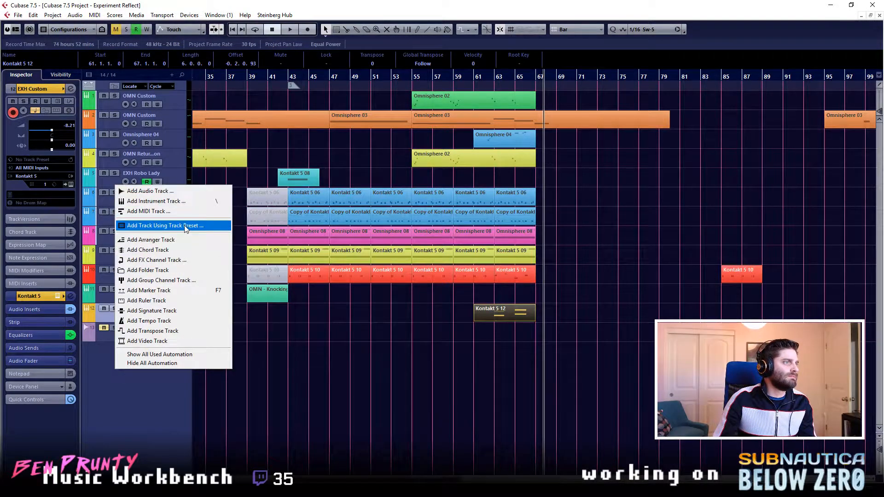
left_click(156, 201)
left_click(444, 266)
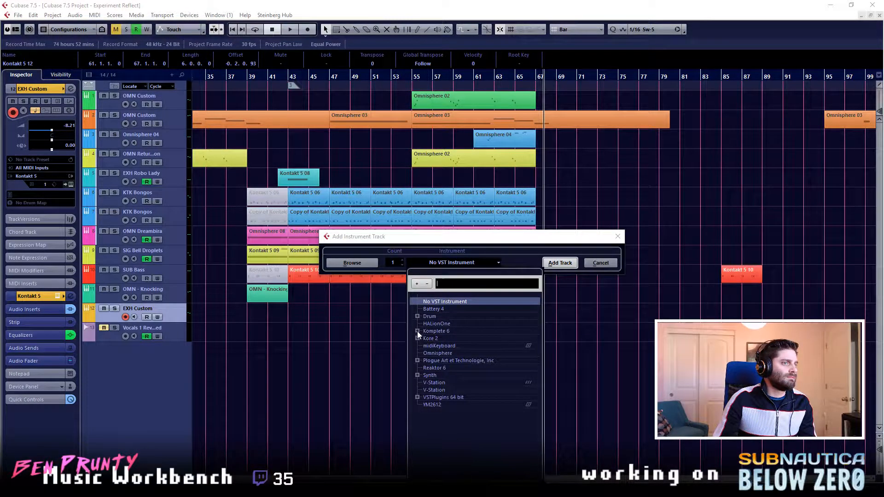
left_click(418, 397)
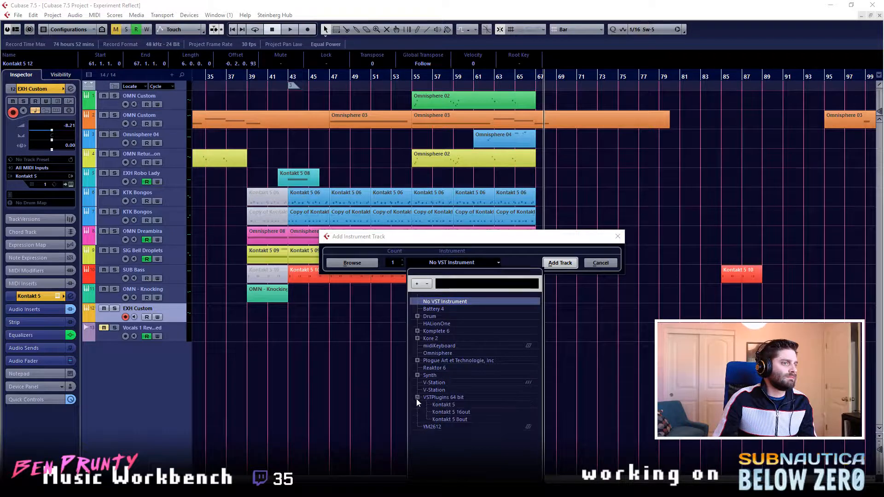
left_click(440, 406)
left_click(560, 263)
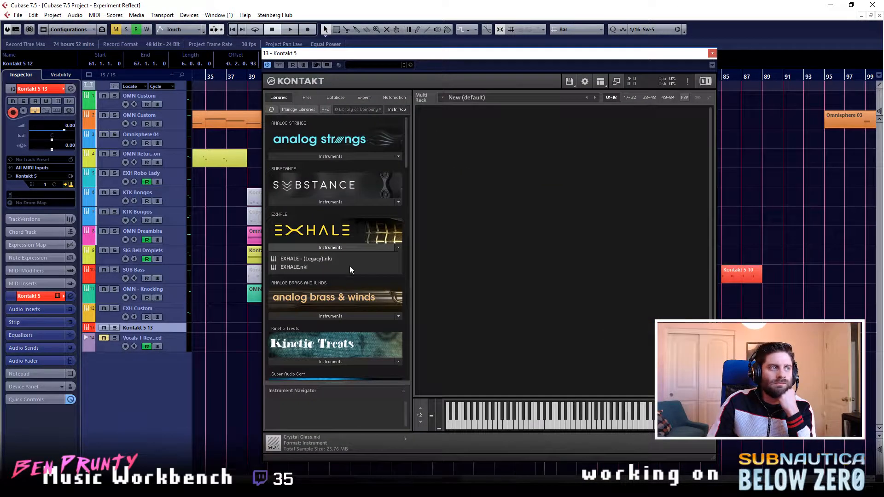
- Load EXHALE.nki into the new Kontakt 5 instance and switch it to preset 224. Click in n Out
left_click(295, 267)
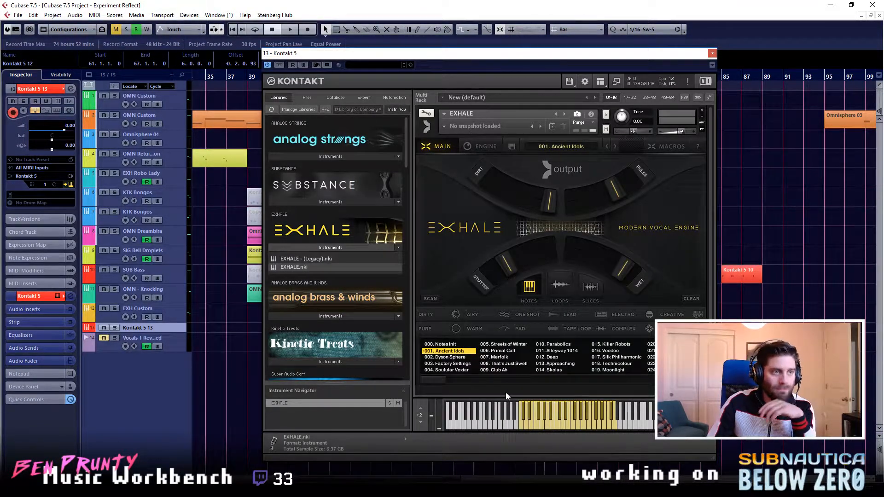
scroll(437, 380, "down", 1)
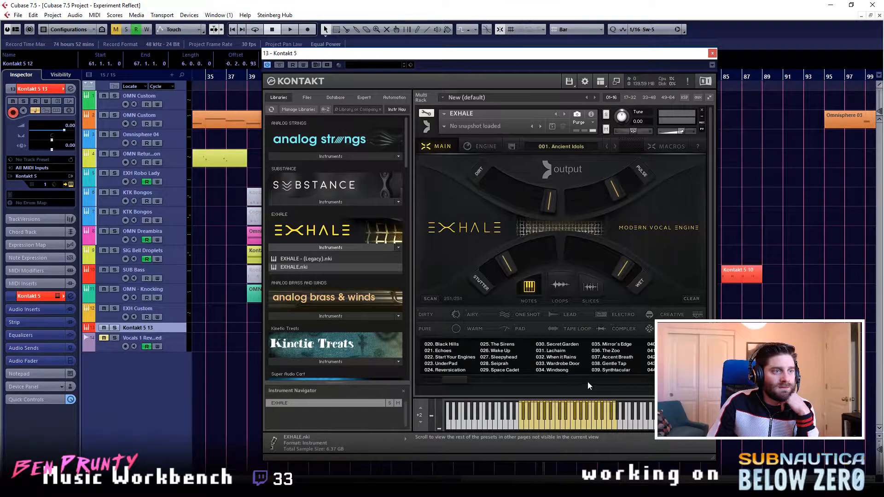
left_click_drag(465, 379, 650, 386)
left_click(614, 370)
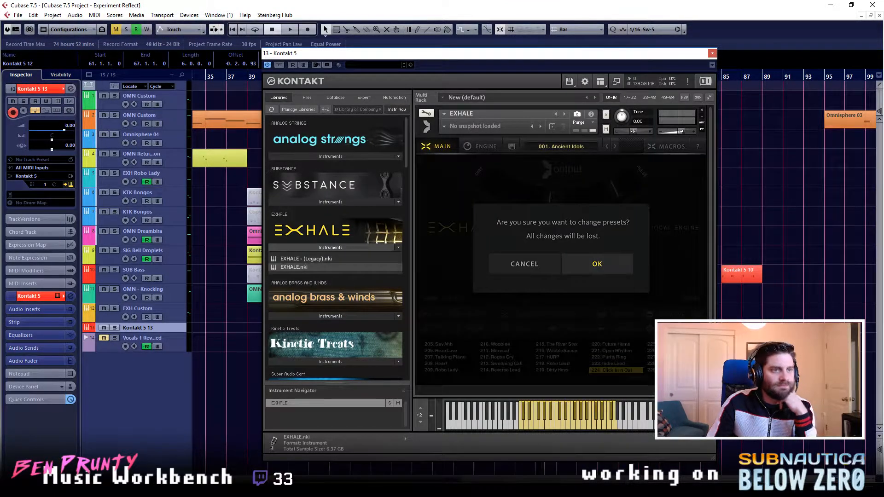
left_click(603, 265)
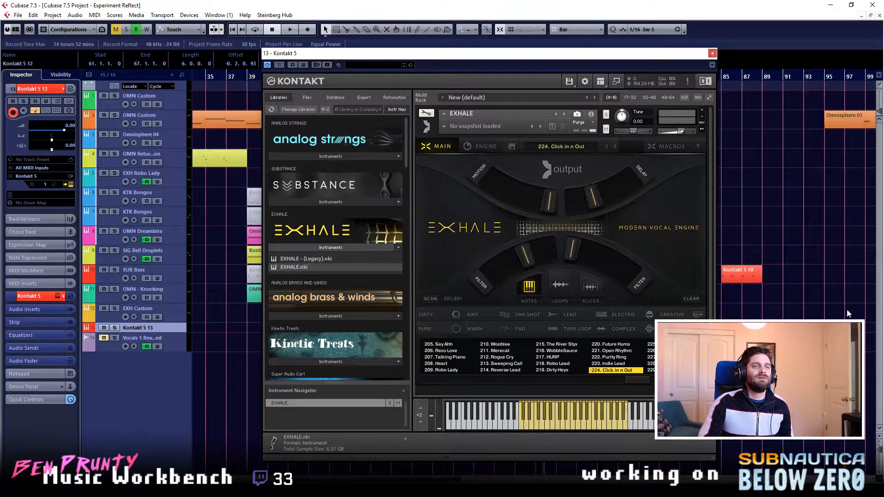
- Lower the Kontakt 5 13 channel volume to -16.8 and bring the Kontakt window back to the front
key("e")
left_click_drag(794, 164, 793, 179)
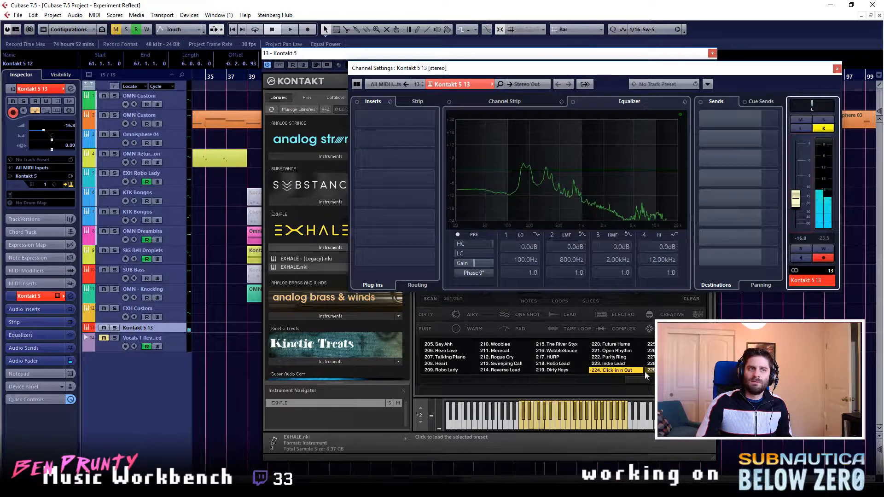
left_click(435, 54)
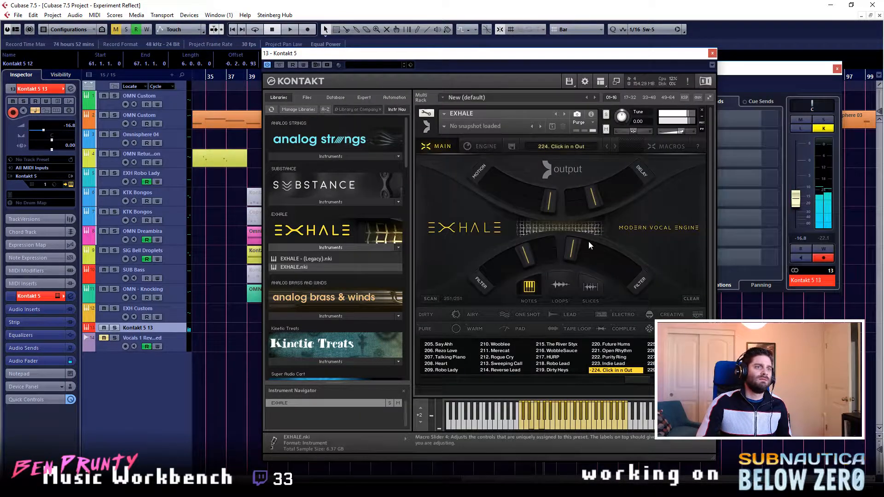
- Examine the pan, volume and saturate settings in the EXHALE engine of the Click in n Out preset
left_click(475, 146)
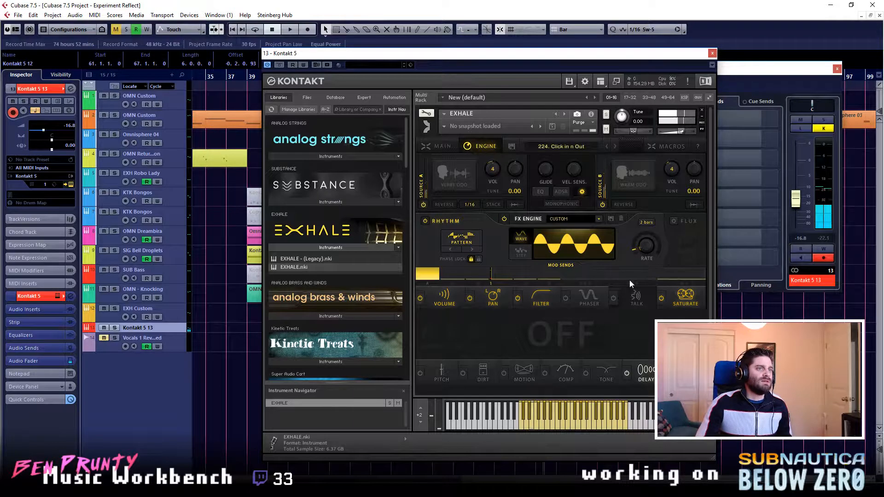
left_click(502, 304)
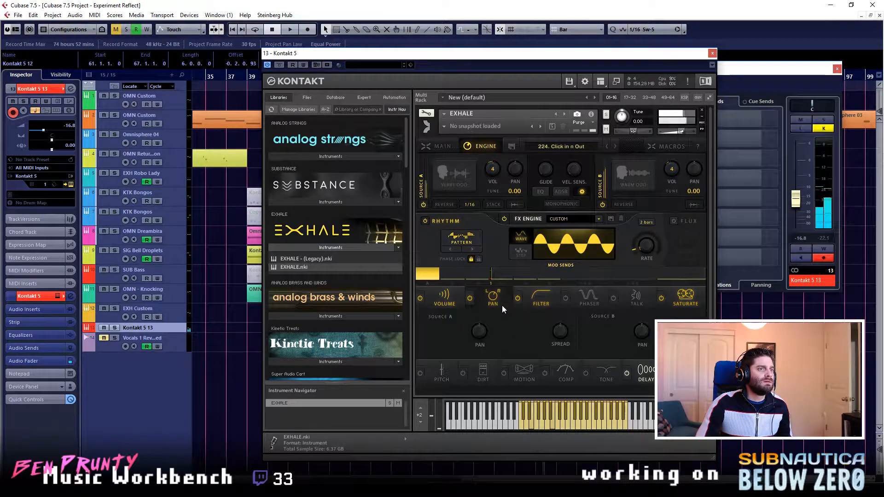
left_click(444, 299)
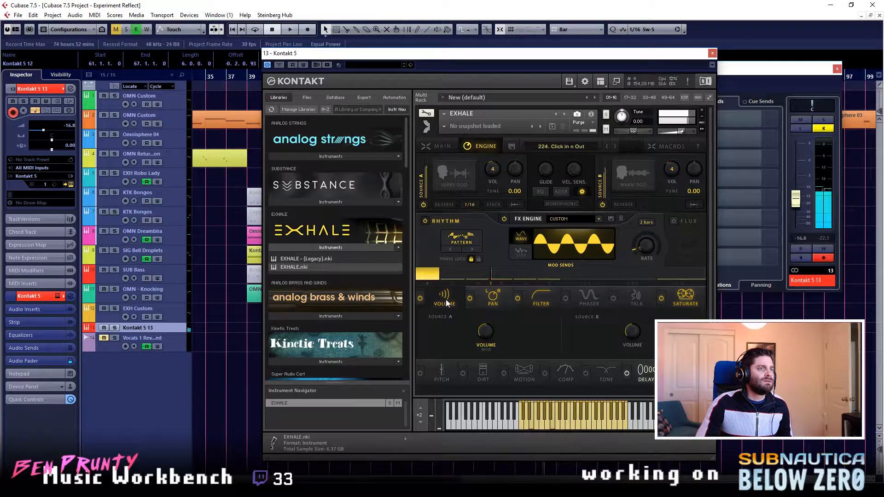
left_click(687, 299)
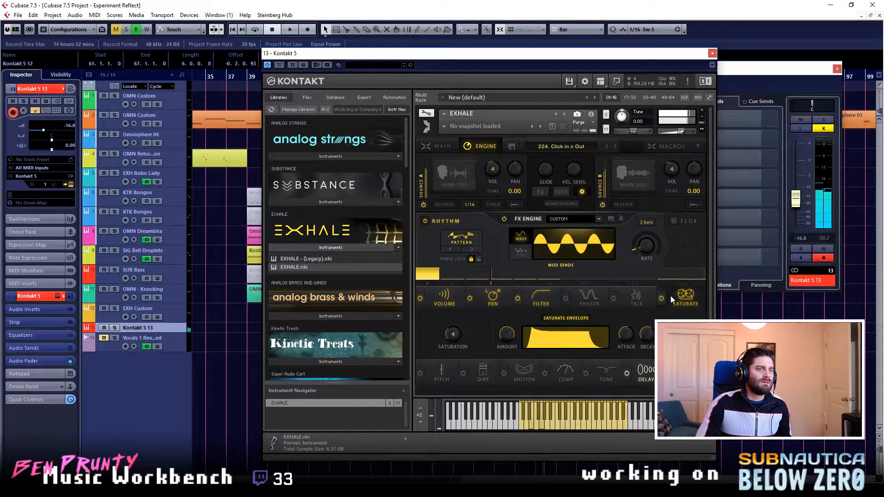
- Examine the delay, pan and volume settings of Click in n Out and compare its sound with the FX engine off and on
left_click(647, 371)
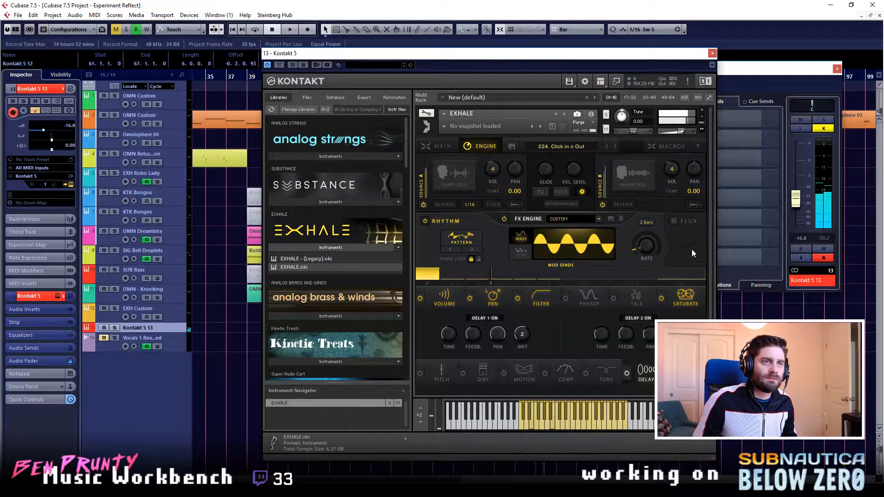
left_click(674, 222)
left_click(674, 222)
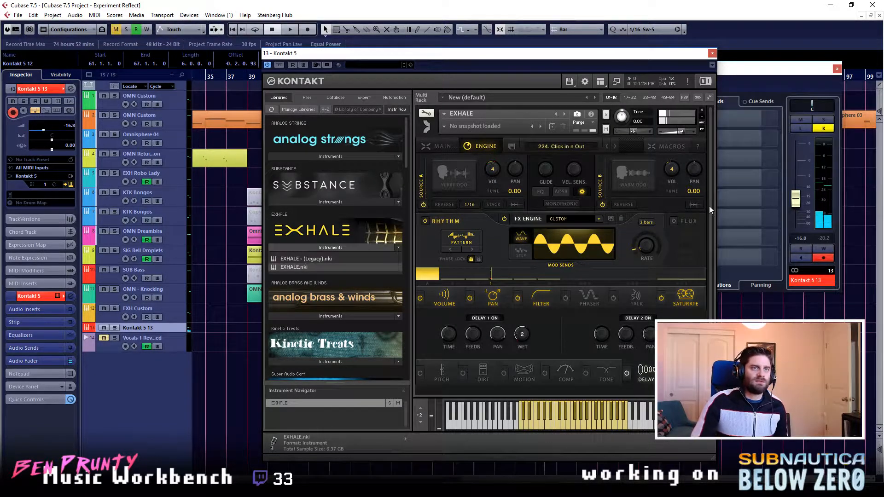
left_click(699, 296)
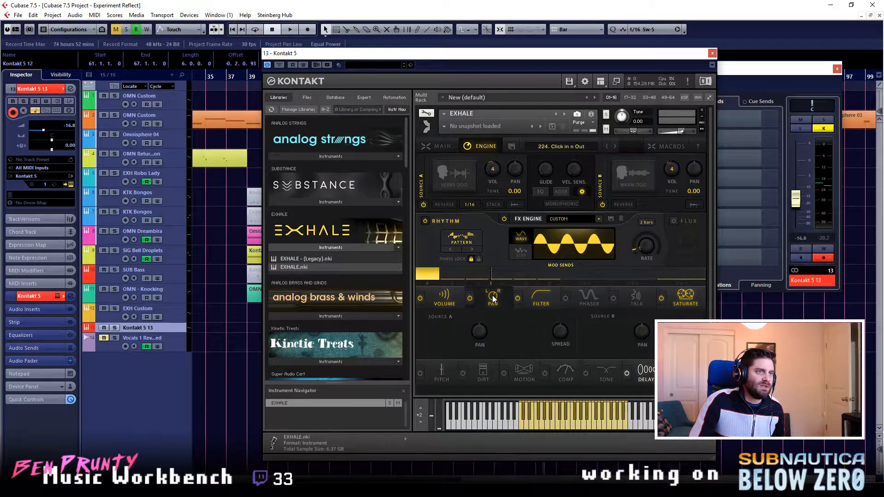
left_click(441, 298)
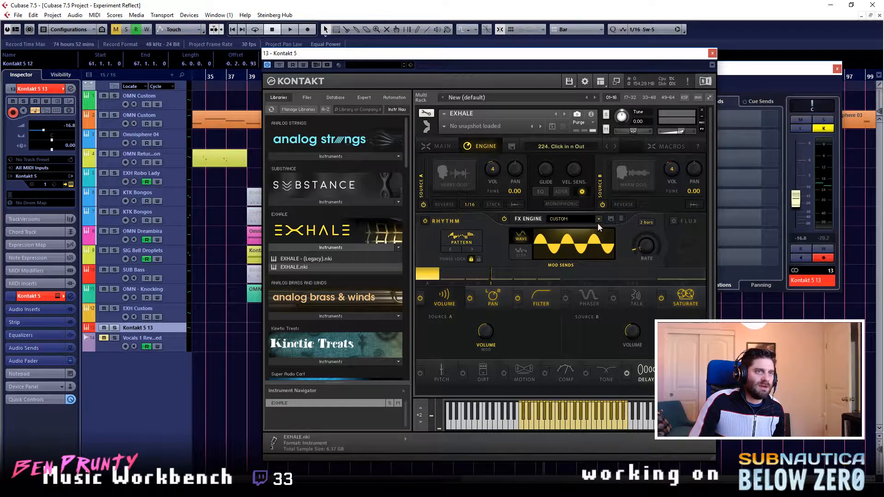
left_click(536, 217)
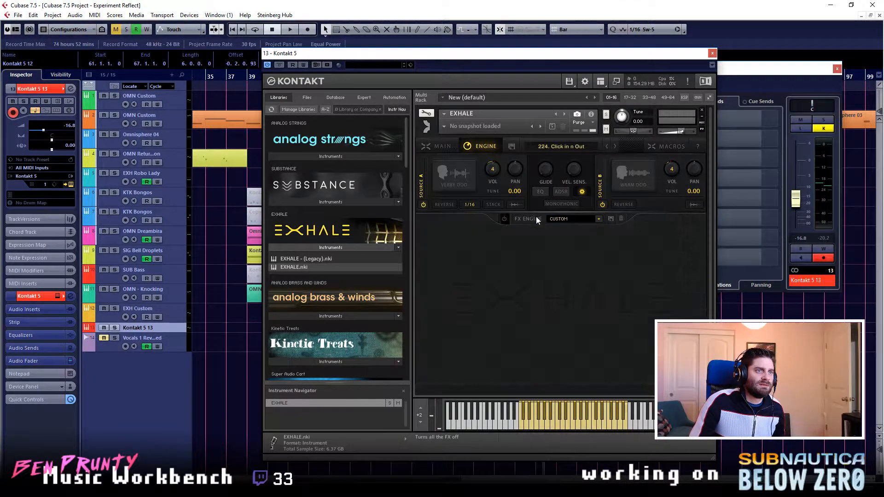
left_click(504, 219)
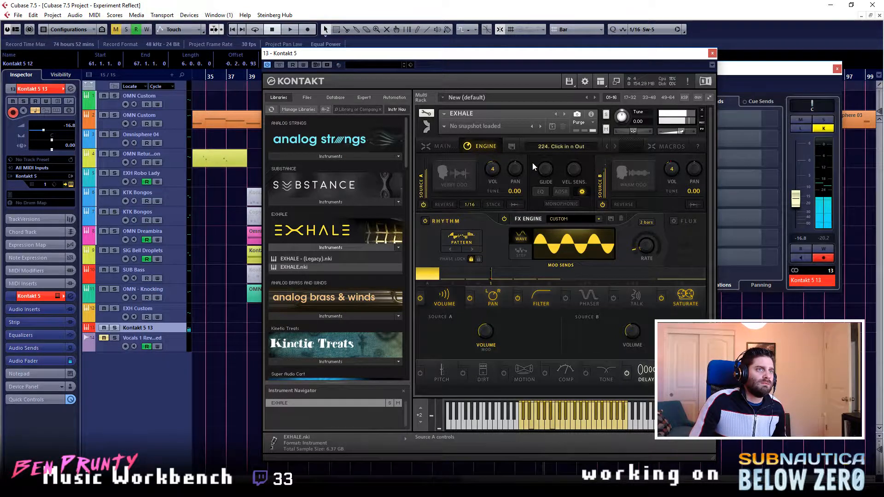
- Audition the EXHALE presets 223. Indie Lead and 229. Varied Decay Stabs, and view the engine settings of Varied Decay Stabs
left_click(438, 147)
left_click(607, 364)
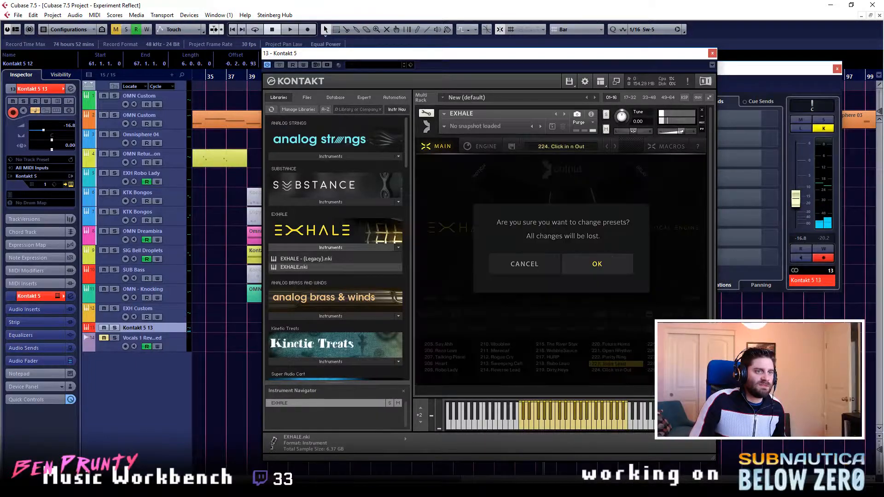
left_click(608, 264)
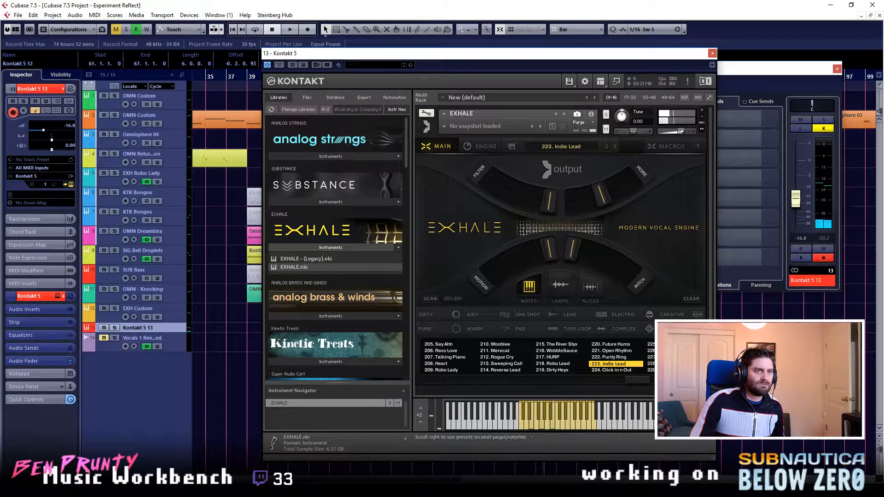
left_click(670, 370)
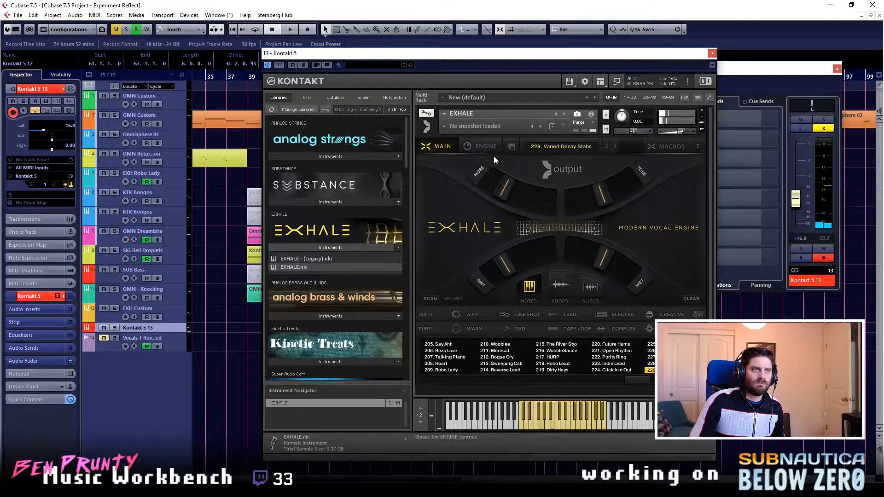
left_click(486, 147)
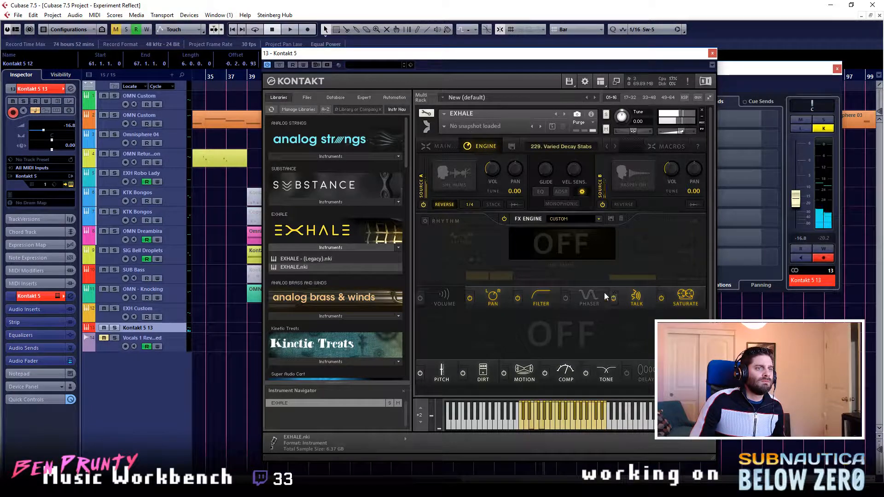
left_click(444, 204)
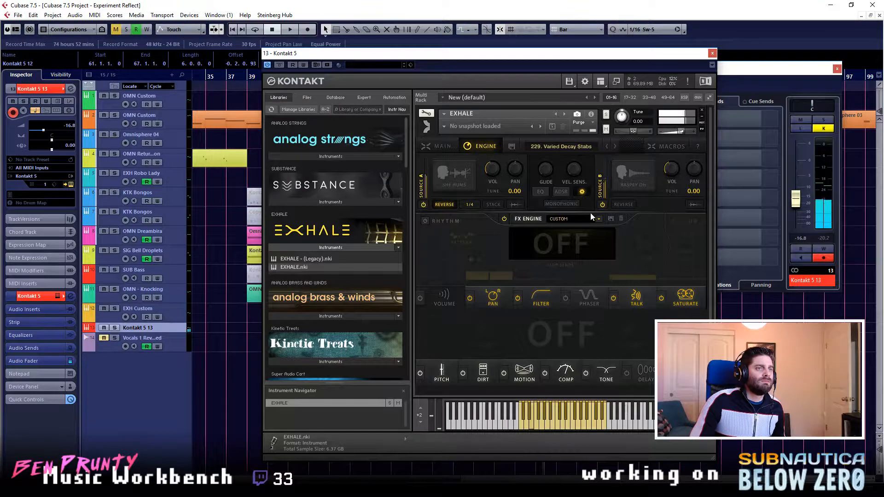
- Audition preset 228. Vox Populi and load preset 227. Lush Morph in its place
left_click(441, 148)
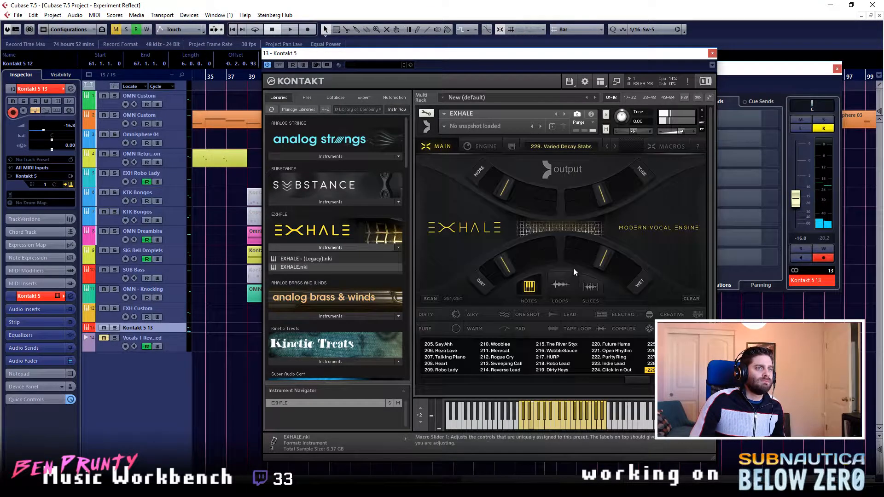
left_click(650, 364)
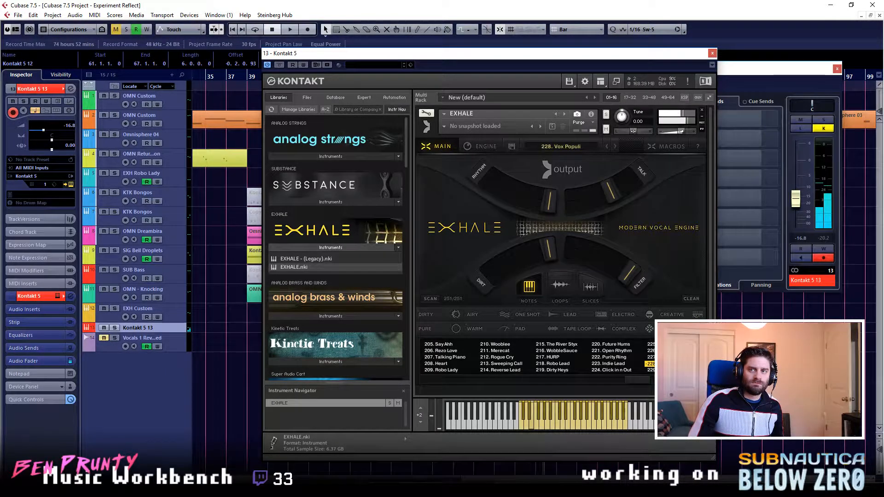
left_click(650, 357)
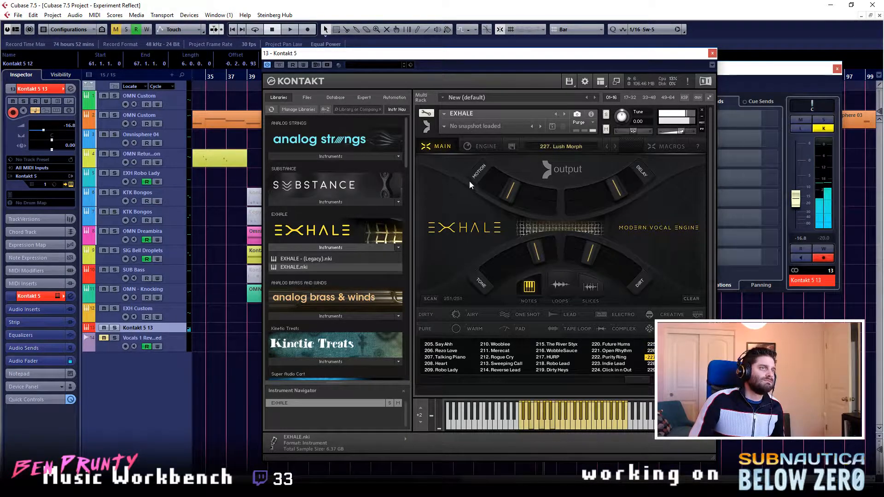
- Turn off source B in the Lush Morph engine and check source A's rate choices and the ADSR envelope
left_click(478, 148)
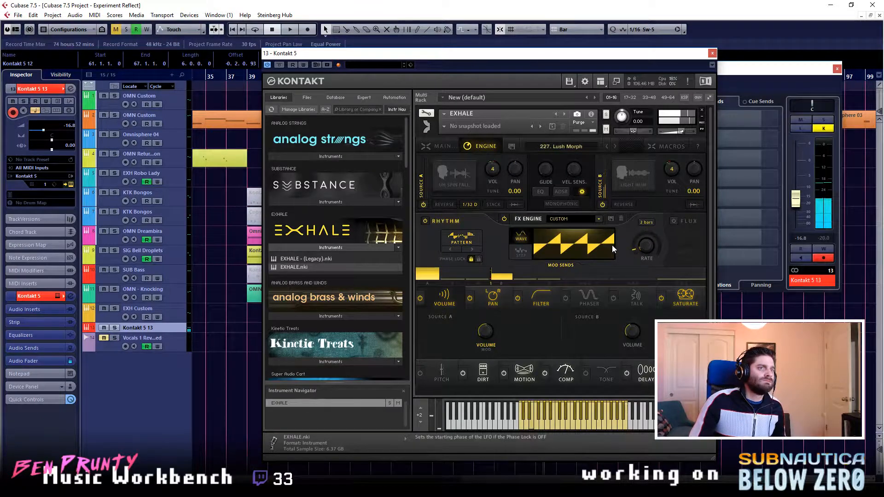
left_click(603, 205)
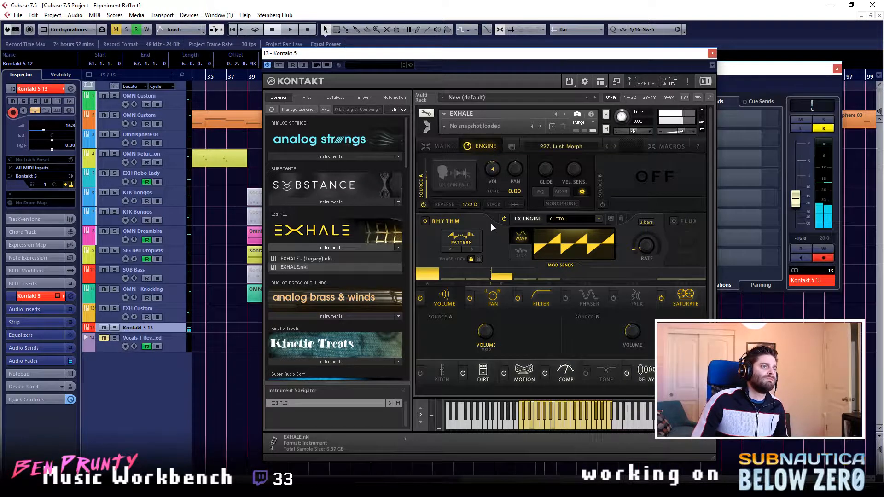
left_click(466, 206)
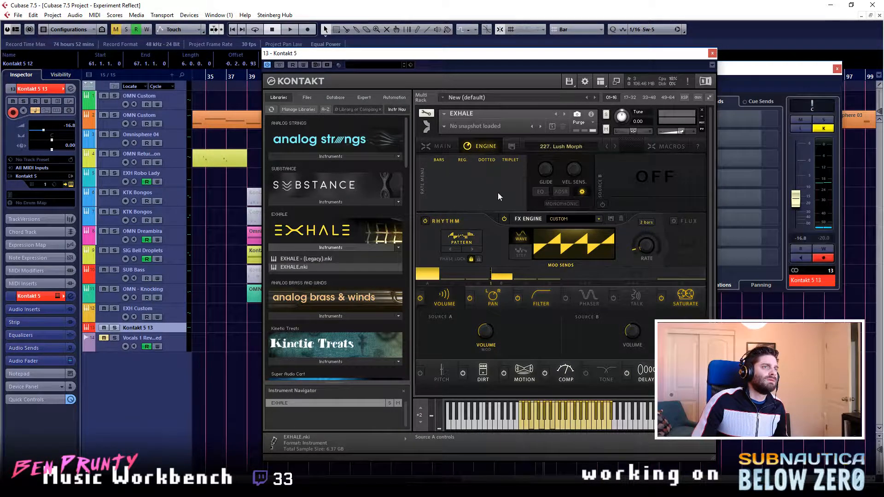
left_click(569, 192)
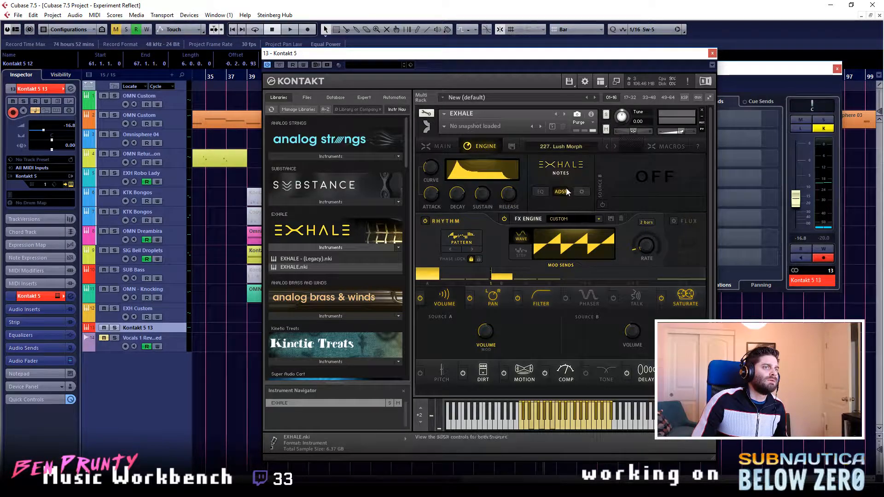
left_click(565, 192)
left_click(566, 192)
left_click(564, 192)
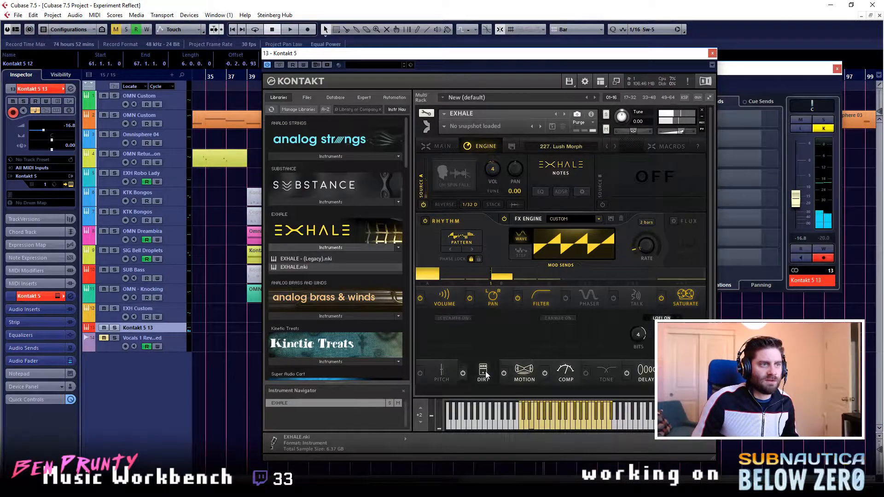
- Examine the delay and dirt effect settings of the Lush Morph preset
left_click(566, 371)
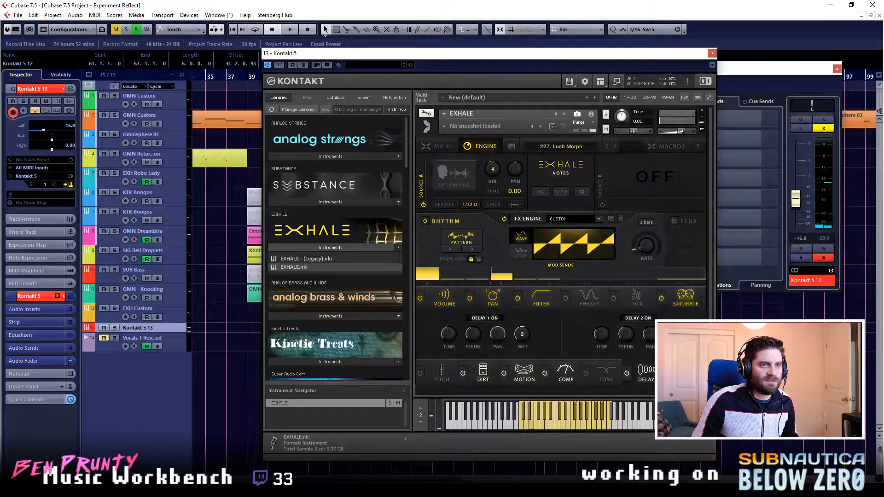
left_click(522, 373)
left_click(470, 370)
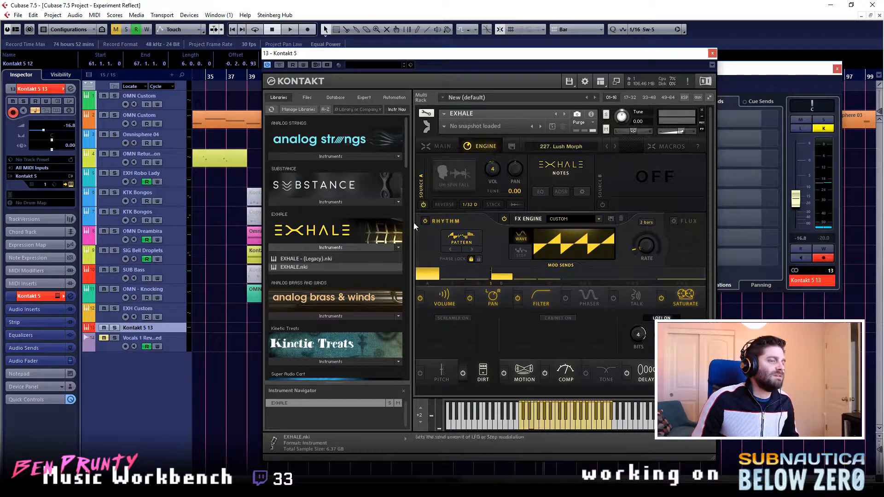
- Audition the presets 226. Built It, 225. Your Lordship, 222. Purity Ring, 221. Open Rhythm and 220. Future Hums
left_click(434, 145)
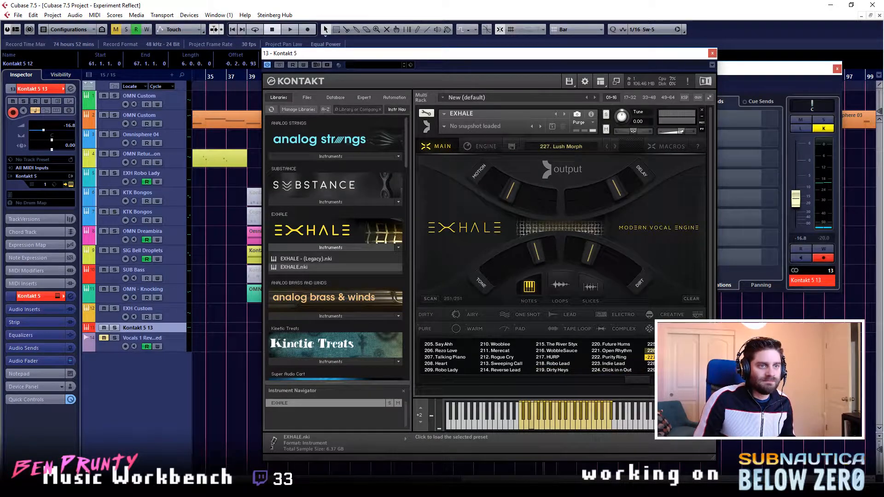
left_click(566, 371)
left_click(594, 264)
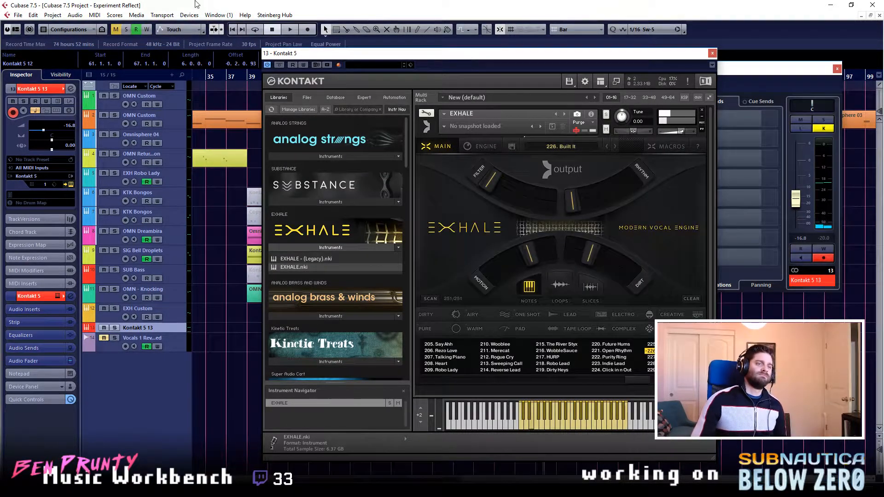
left_click(650, 344)
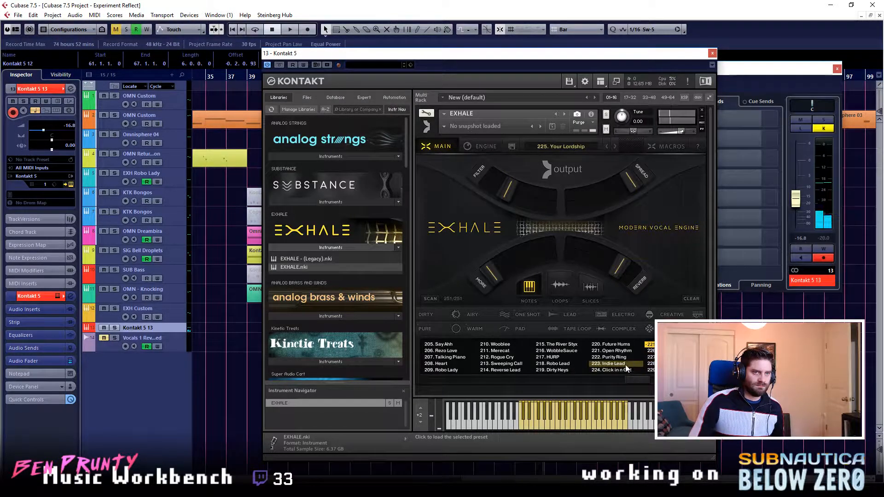
left_click(611, 357)
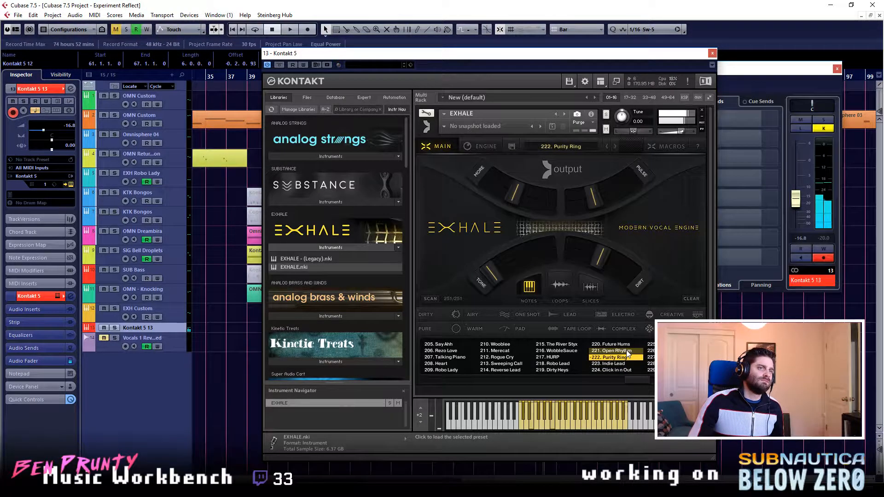
left_click(627, 352)
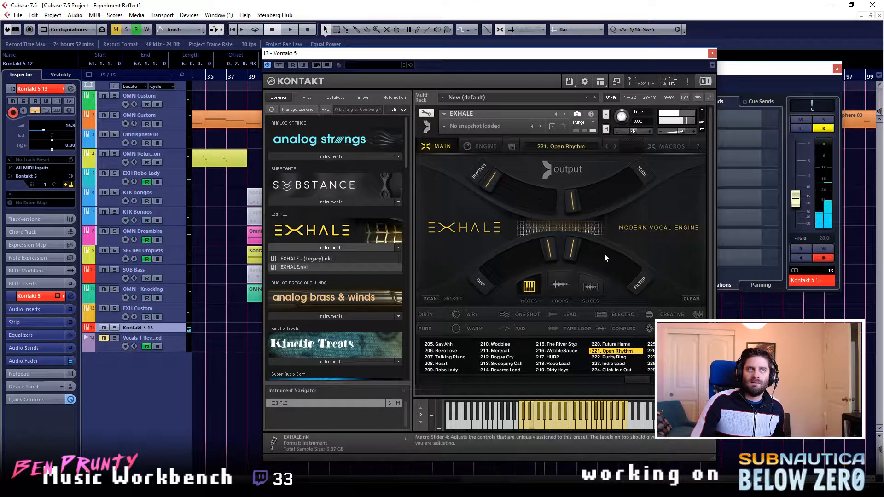
left_click(615, 344)
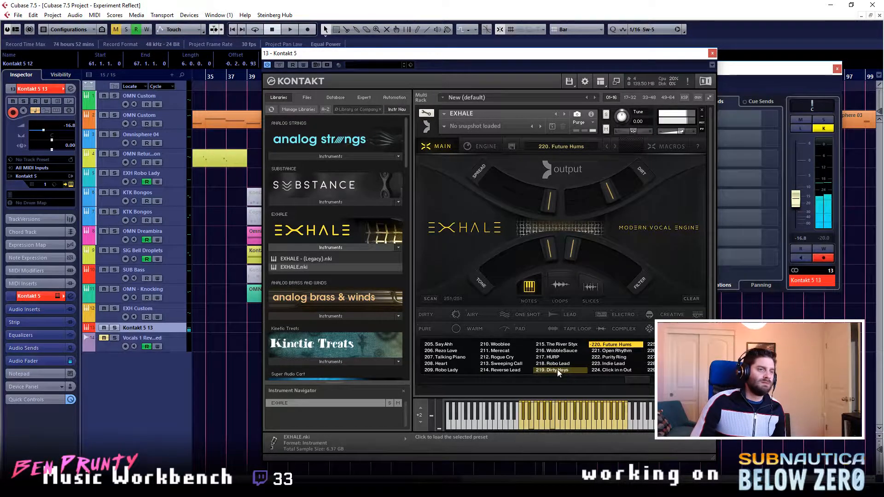
- Load preset 217. HURP and try out its filter, dirt and tone macro sliders, lowering dirt and raising tone
left_click(550, 357)
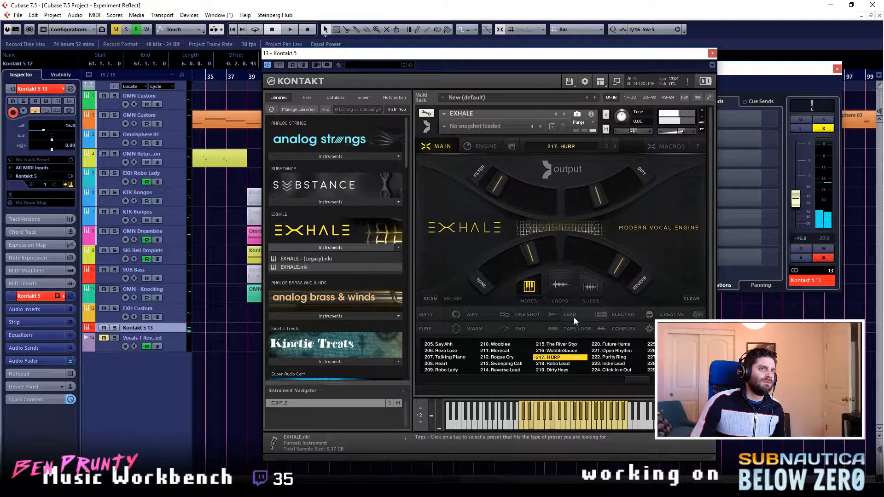
left_click_drag(495, 193, 529, 210)
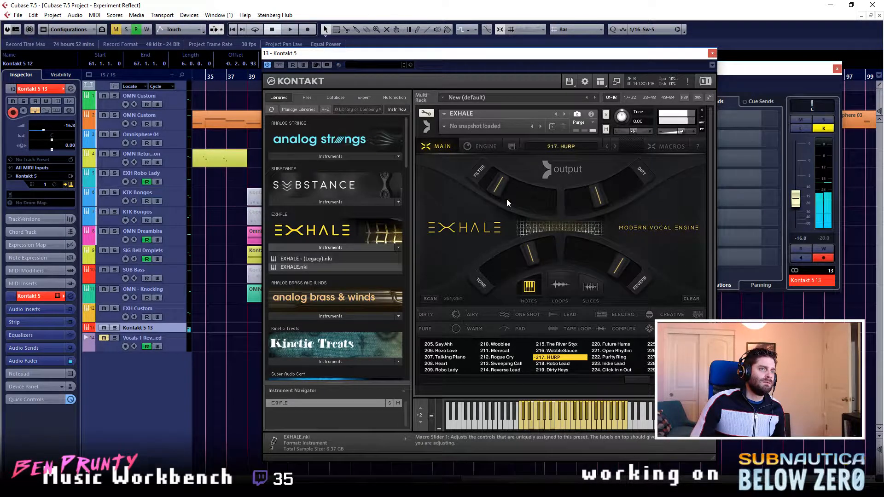
mouse_move(591, 201)
left_mouse_down()
mouse_move(656, 187)
mouse_move(606, 202)
left_mouse_up()
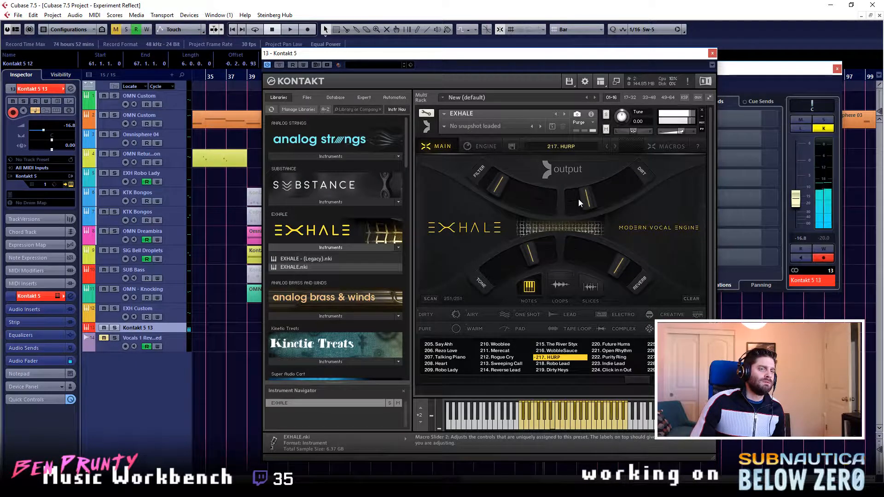
left_click_drag(490, 285, 548, 273)
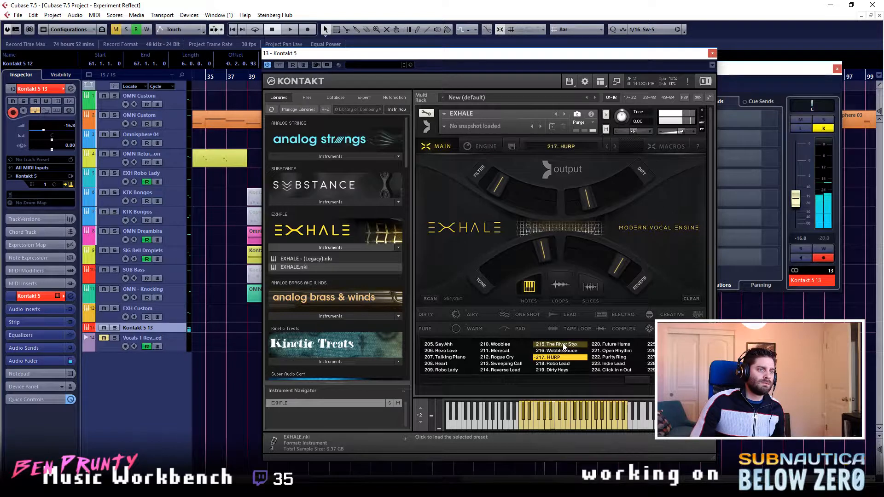
- Audition presets 214. Reverse Lead and 213. Sweeping Call, load 212. Rogue Cry and open its engine settings
left_click(502, 371)
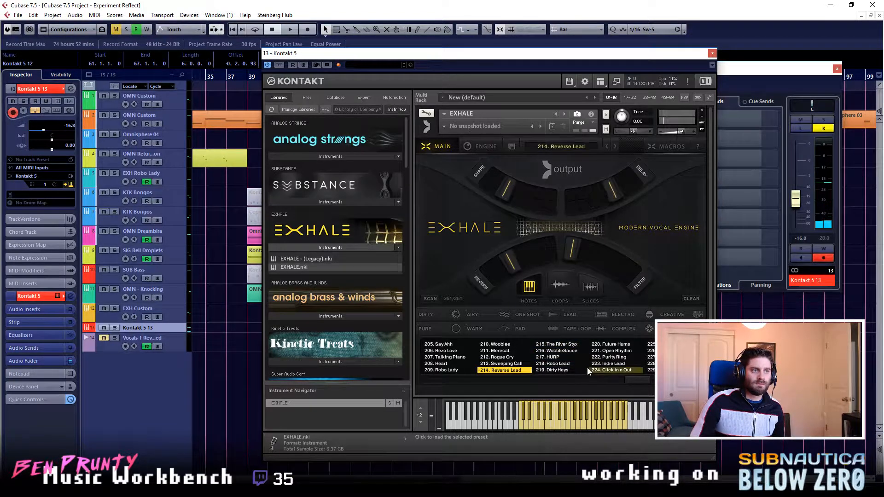
left_click(520, 364)
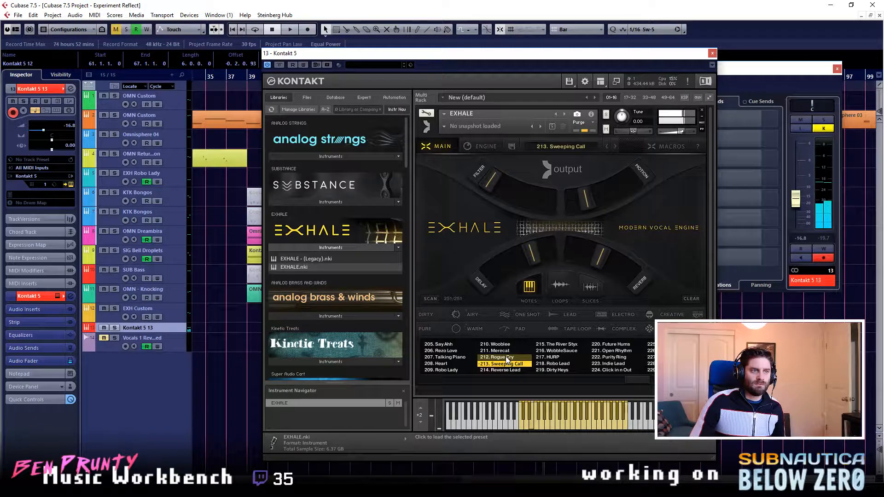
left_click(508, 358)
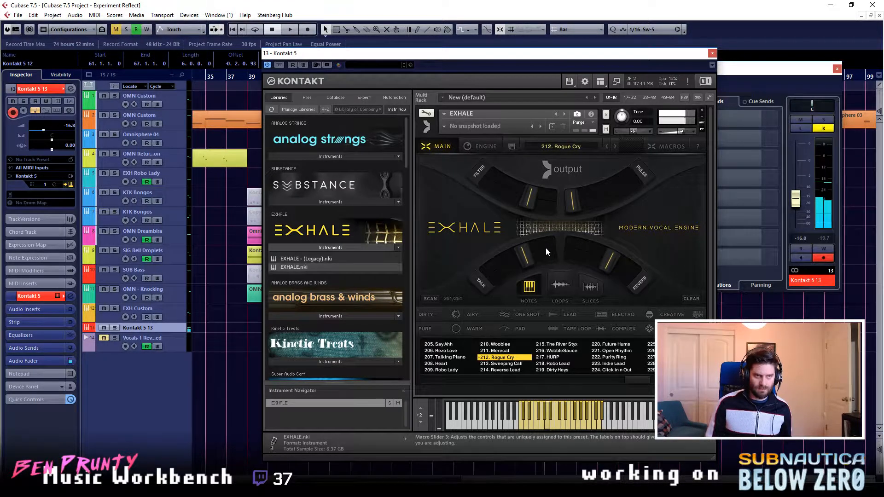
left_click(486, 147)
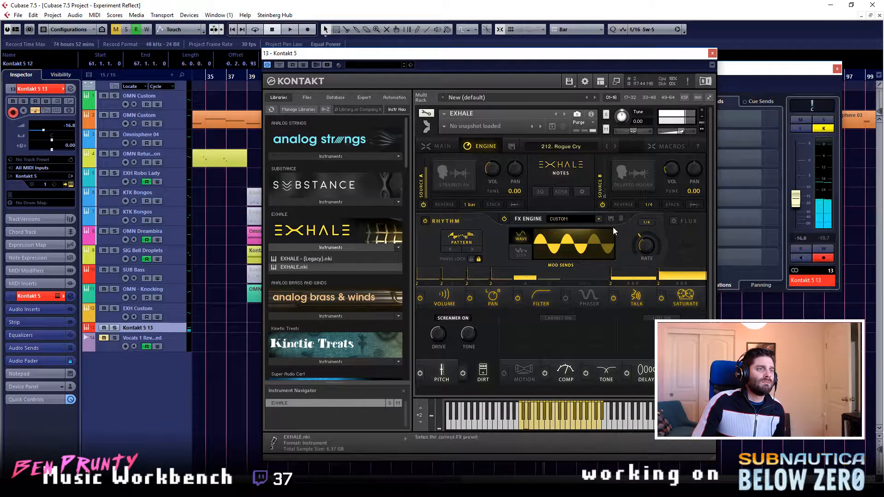
- Check the pan and volume effect settings of 212. Rogue Cry and audition presets 211. Merecat and 210. Wooblee
left_click(496, 302)
left_click(445, 300)
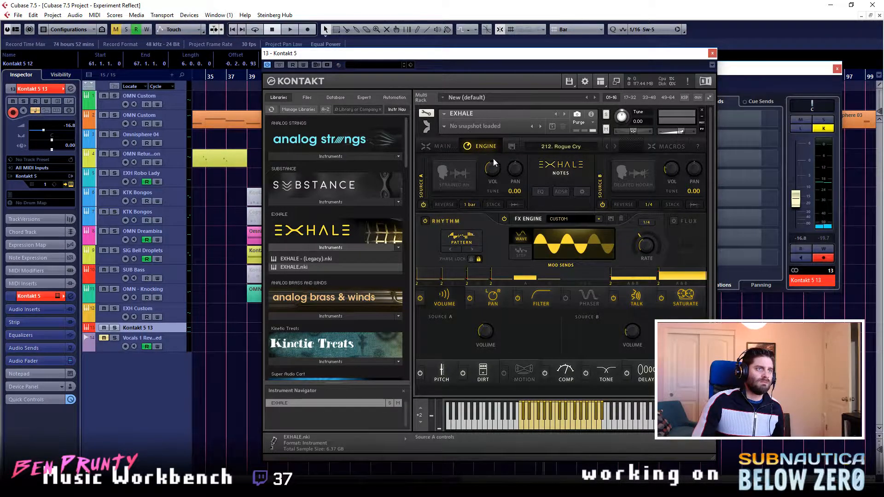
left_click(429, 148)
left_click(496, 351)
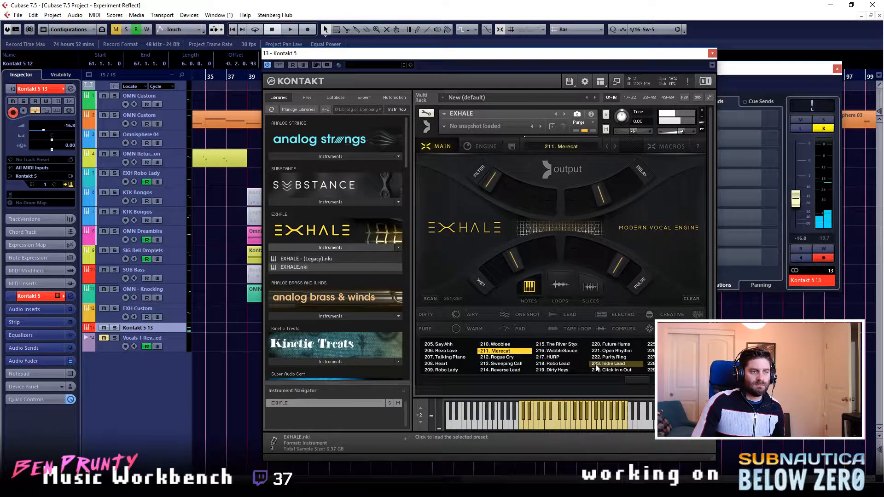
left_click(495, 345)
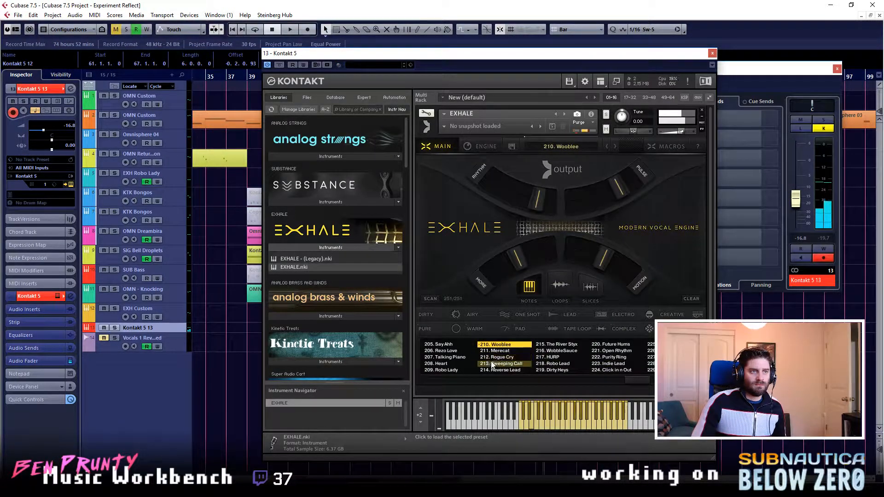
- Audition the presets 209. Robo Lady, 208. Heart, 207. Talking Piano, 206. Rezo Love and 205. Say Ahh
left_click(463, 369)
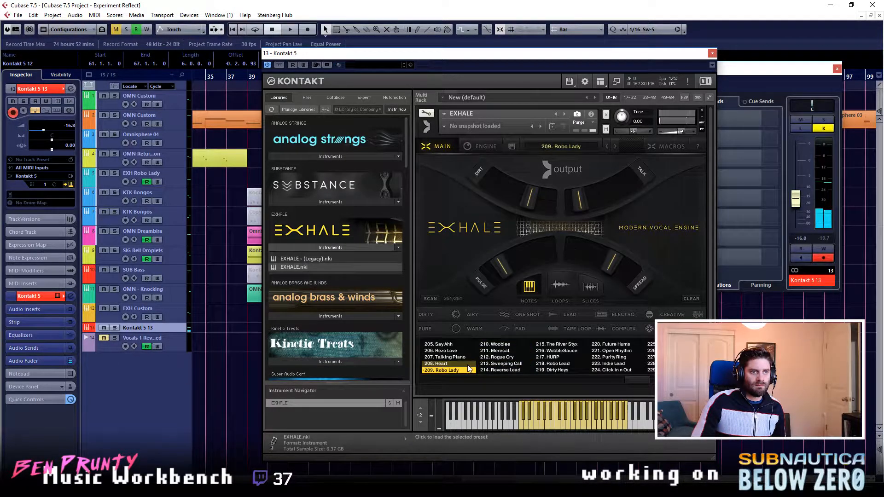
left_click(445, 364)
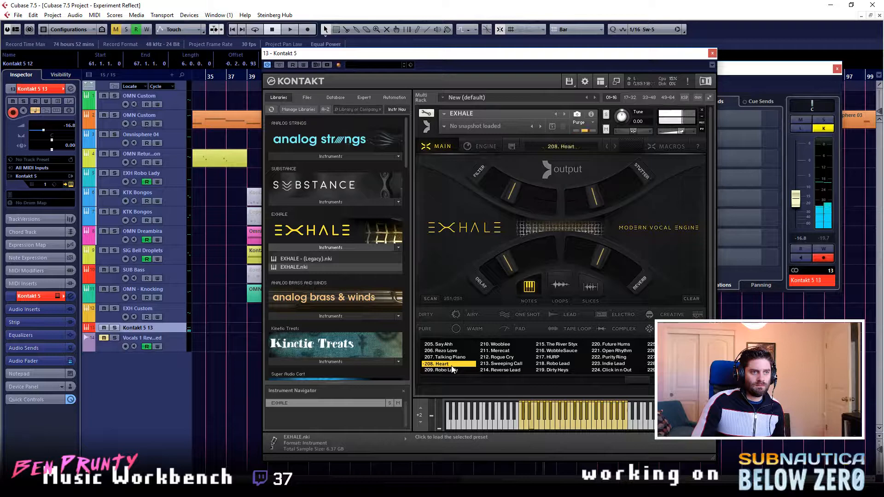
left_click(454, 358)
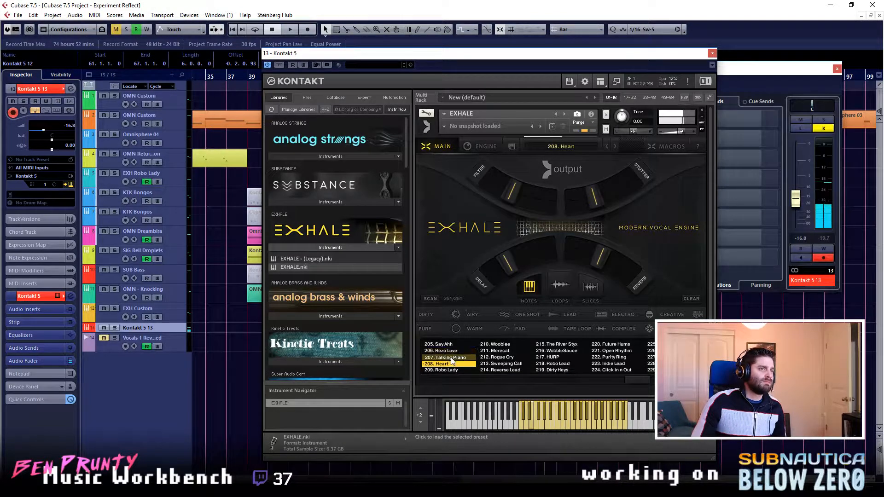
left_click(450, 351)
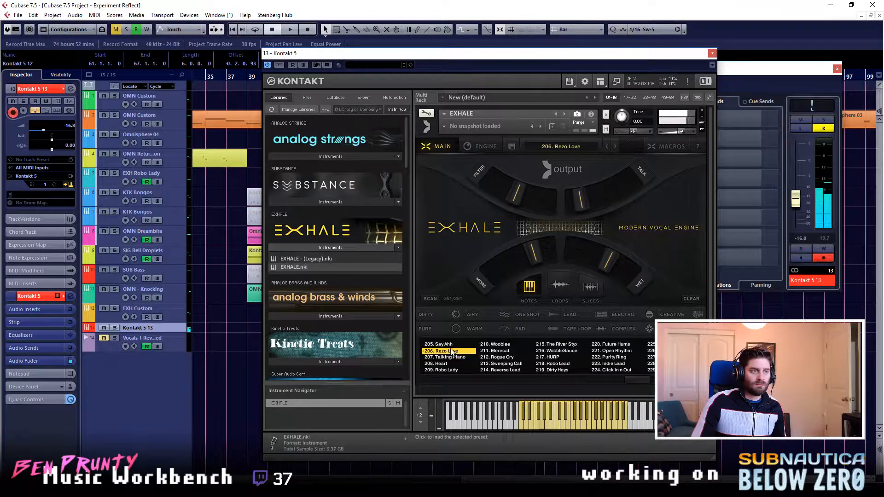
left_click(447, 345)
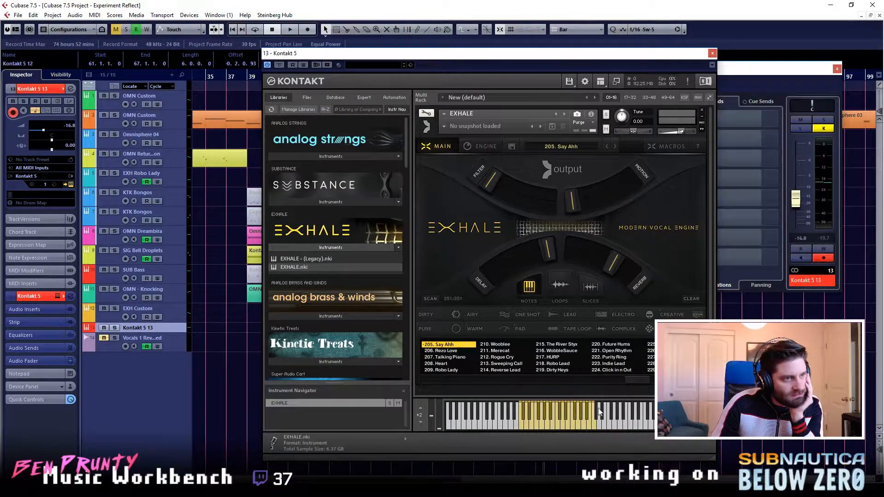
- Audition the presets 204. Zipper Vox and 203. Vocal Upsweeps
left_click_drag(633, 380, 624, 380)
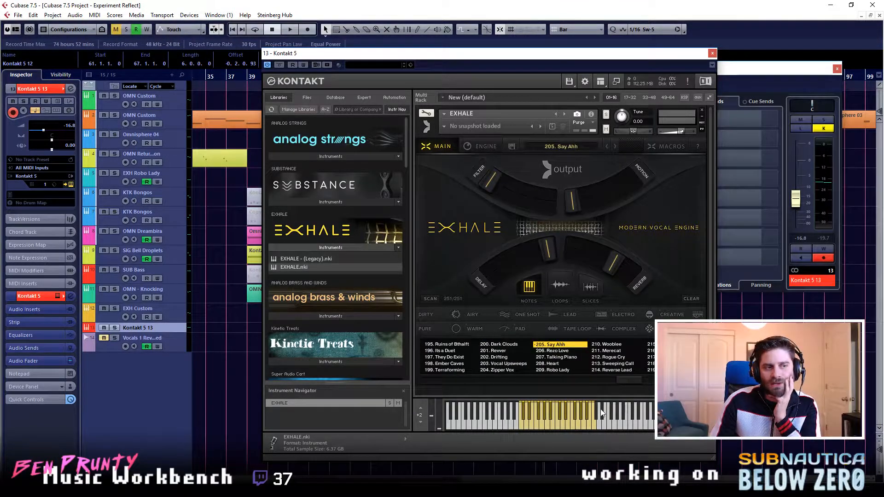
left_click(499, 370)
left_click(505, 365)
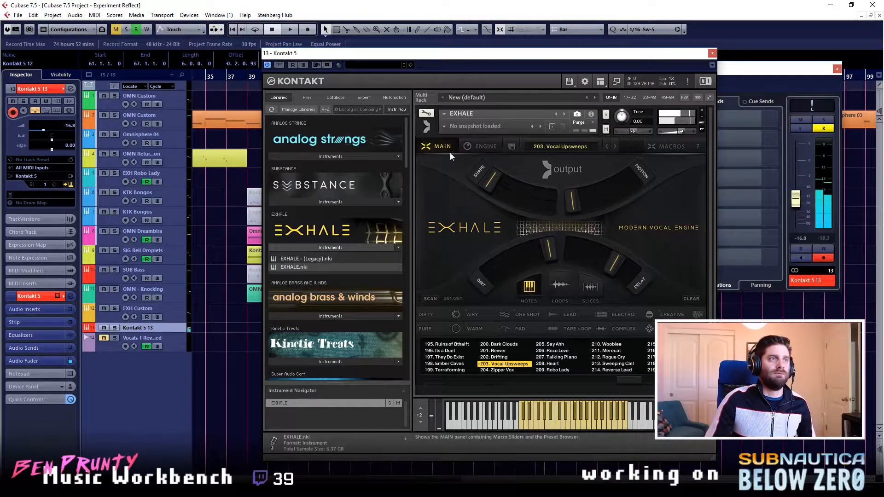
- Load the preset 000. Notes Init and open its engine settings
left_click_drag(611, 379, 423, 381)
left_click(442, 344)
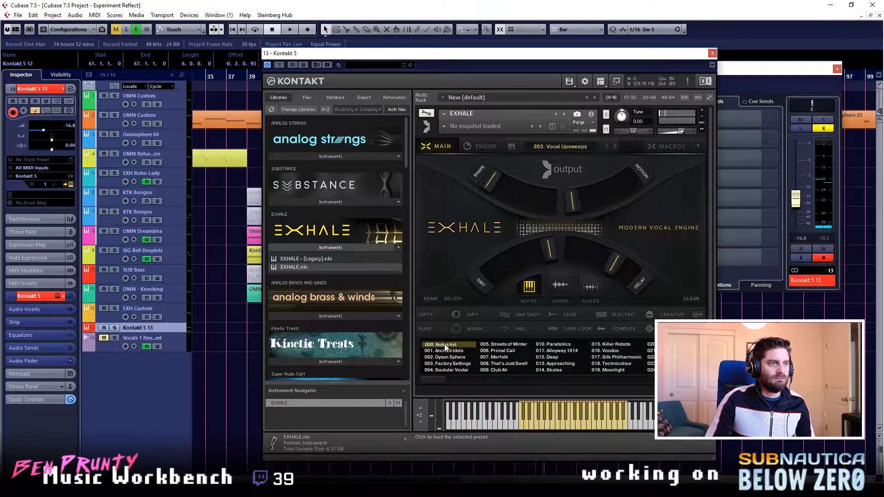
left_click(486, 146)
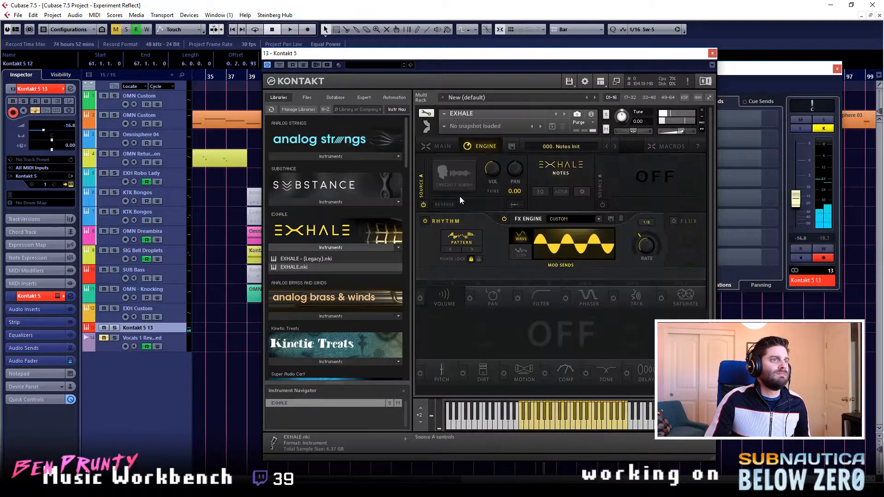
- Audition the pads Simple Ah, Breathy Ah, Heavy Whoa and Soft Ah for Source A and choose Sharp Ah
left_click(459, 194)
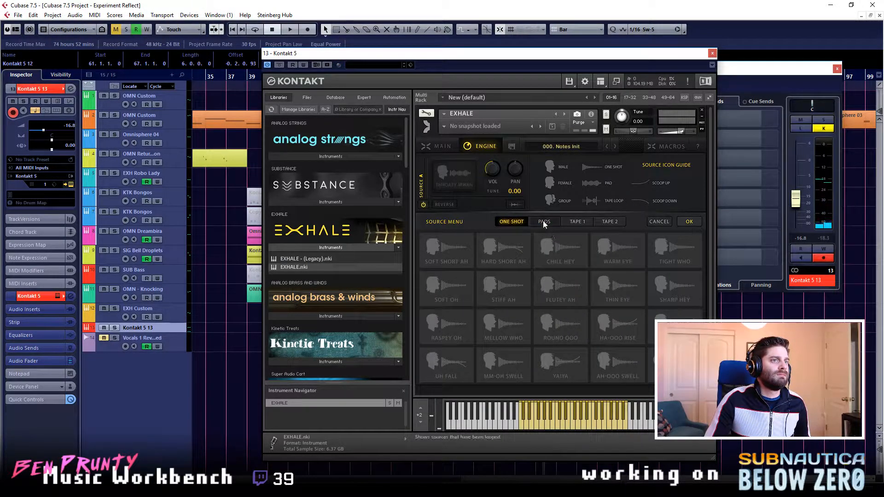
left_click(465, 260)
left_click(507, 263)
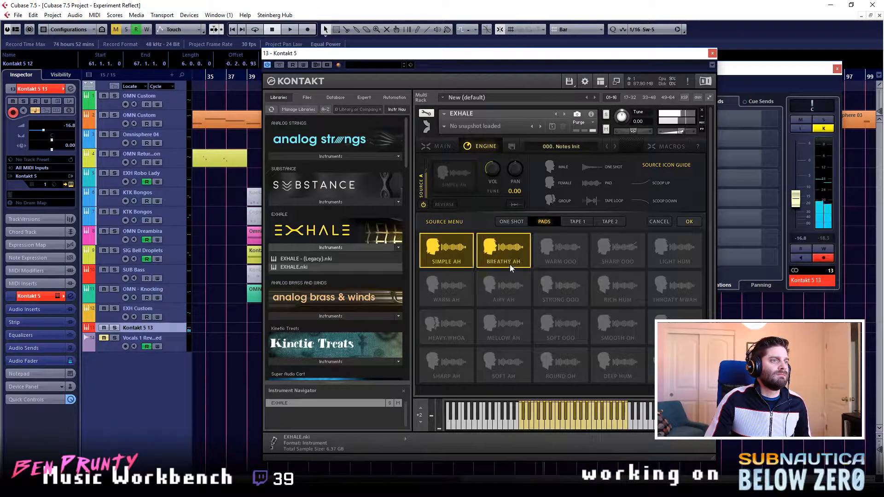
left_click(454, 335)
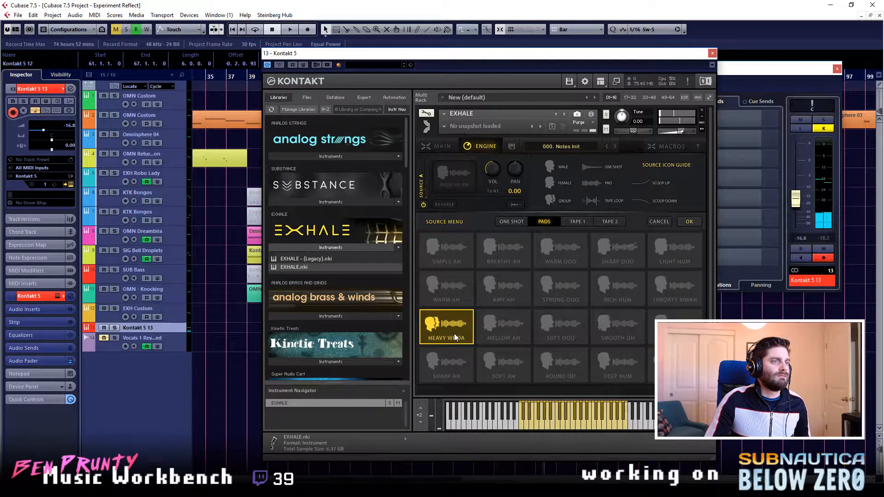
left_click(450, 366)
left_click(503, 369)
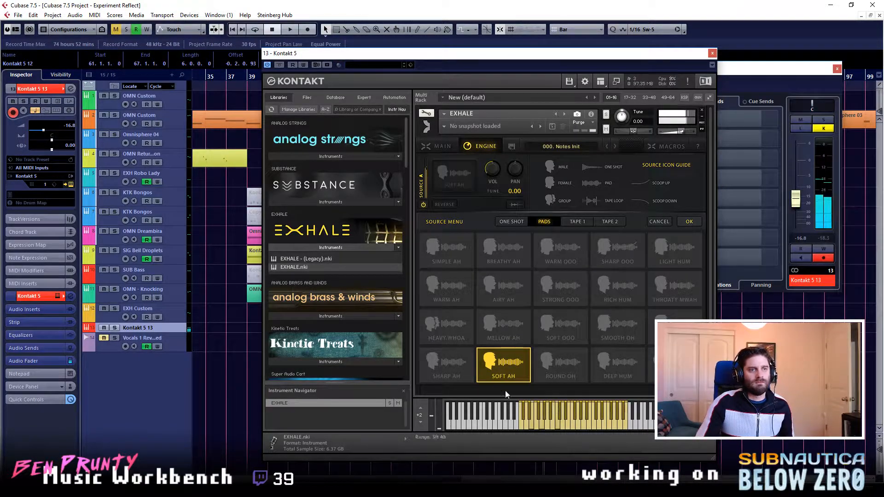
left_click(469, 371)
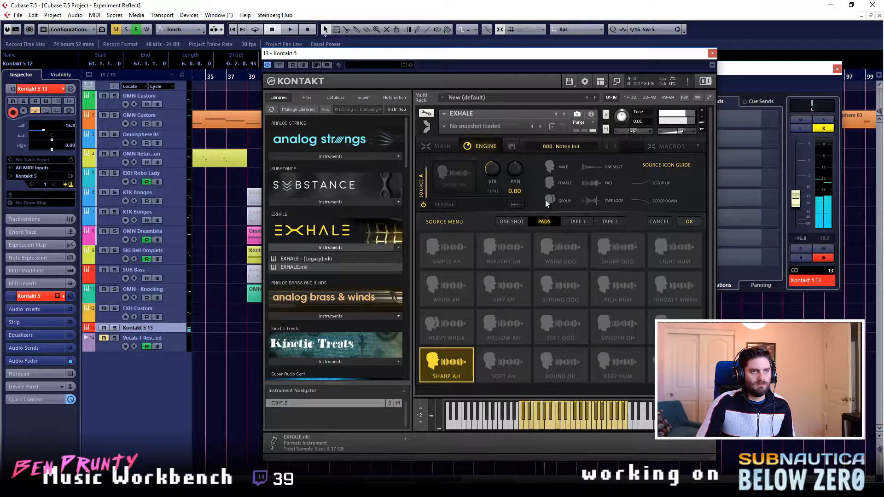
left_click(460, 175)
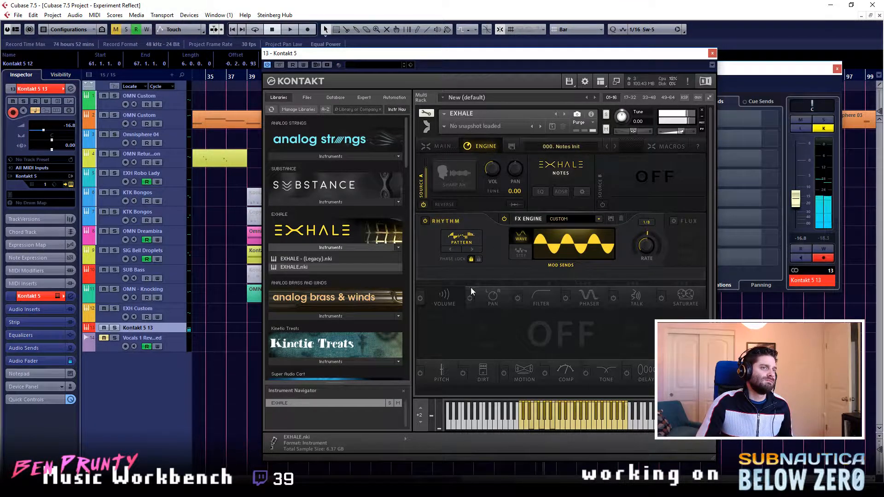
- Modulate Source A's volume with a falling sawtooth wave at a 1/16 rate
left_click(440, 297)
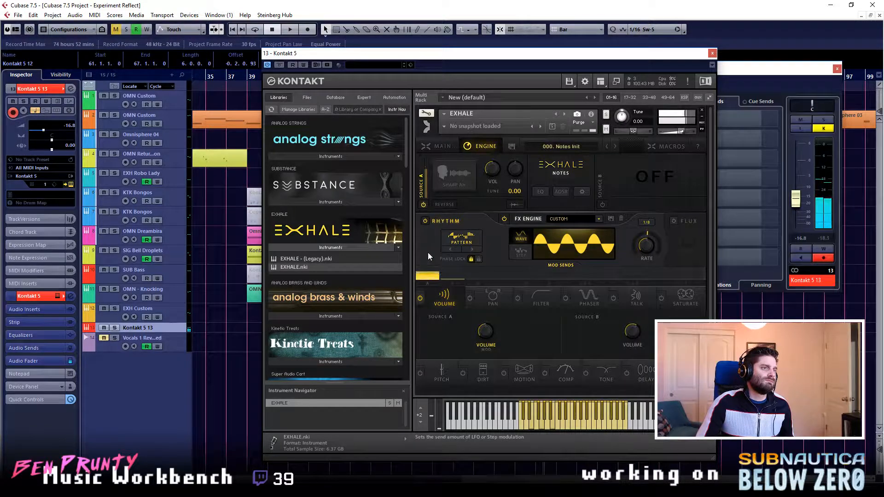
left_click(473, 251)
left_click(473, 251)
left_click(473, 251)
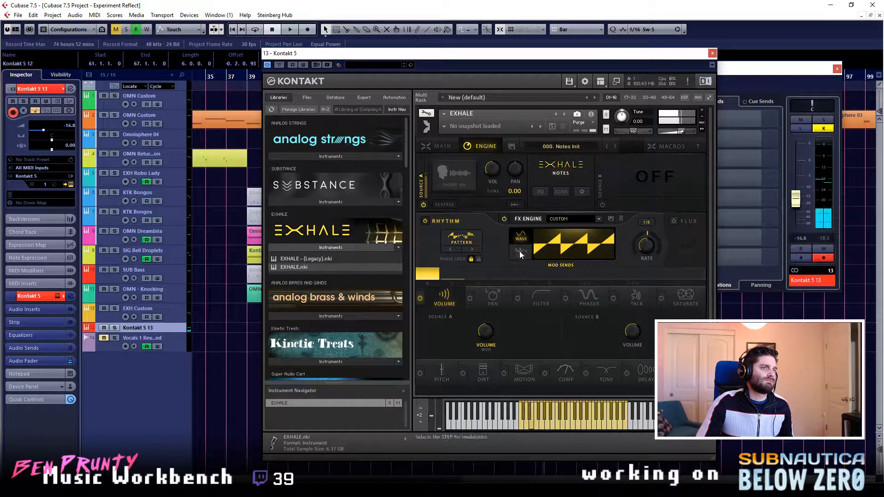
left_click(471, 250)
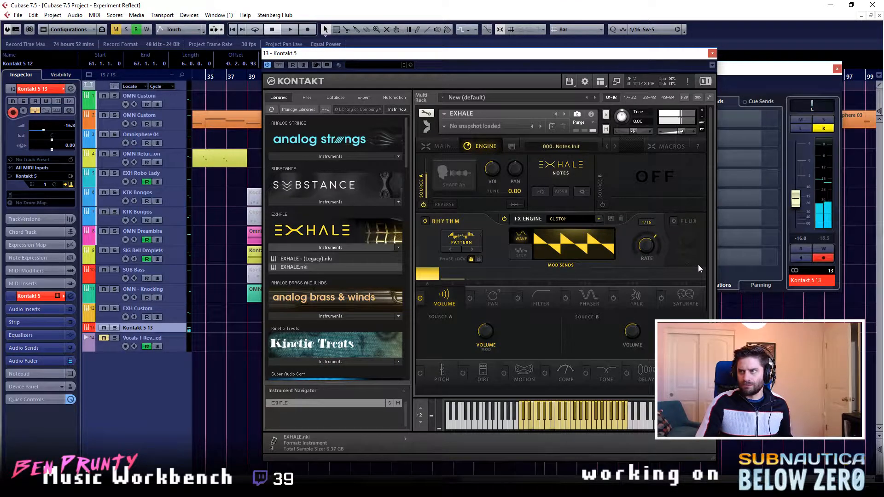
- Enable the Pan effect, try modulating pan instead of volume, and return the full modulation send to Source A's volume
left_click_drag(618, 53, 435, 52)
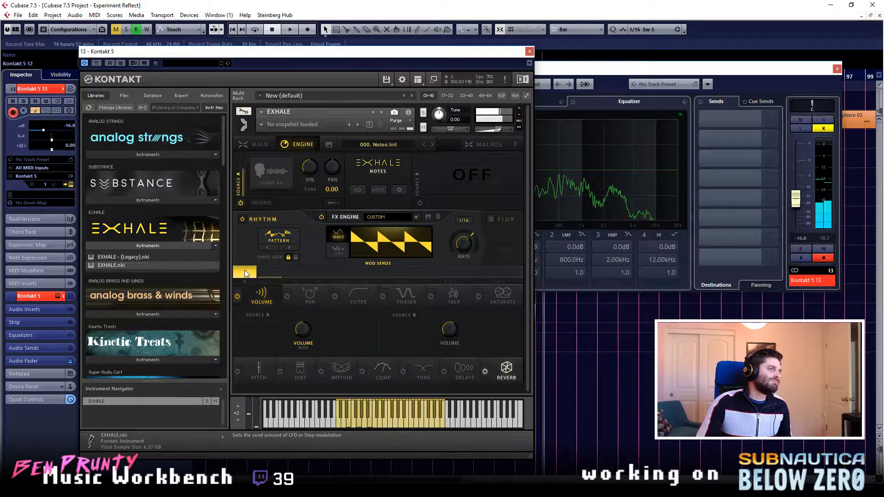
left_click(295, 293)
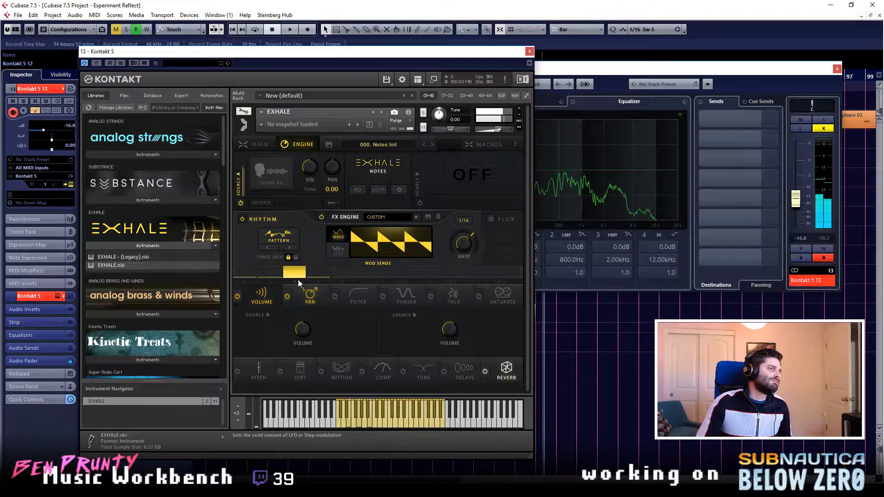
left_click(237, 295)
left_click(237, 296)
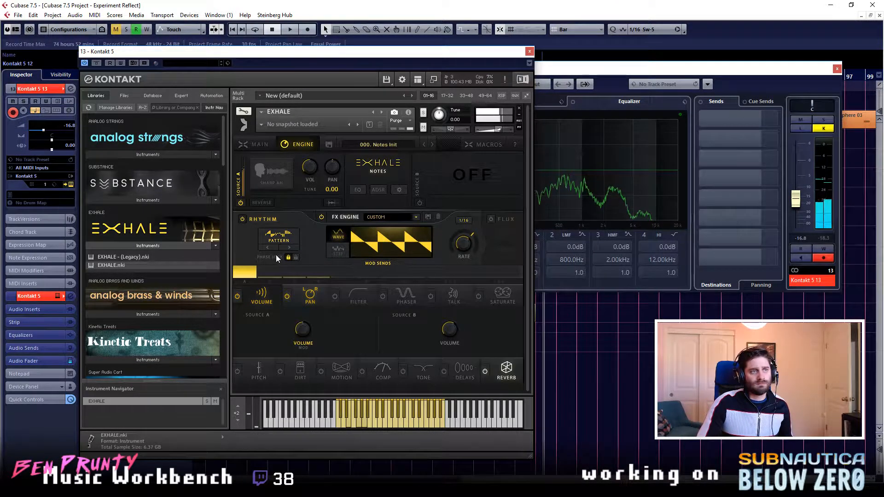
- Try the Flux rate variation with a randomized step pattern and hand-edited steps
left_click(491, 219)
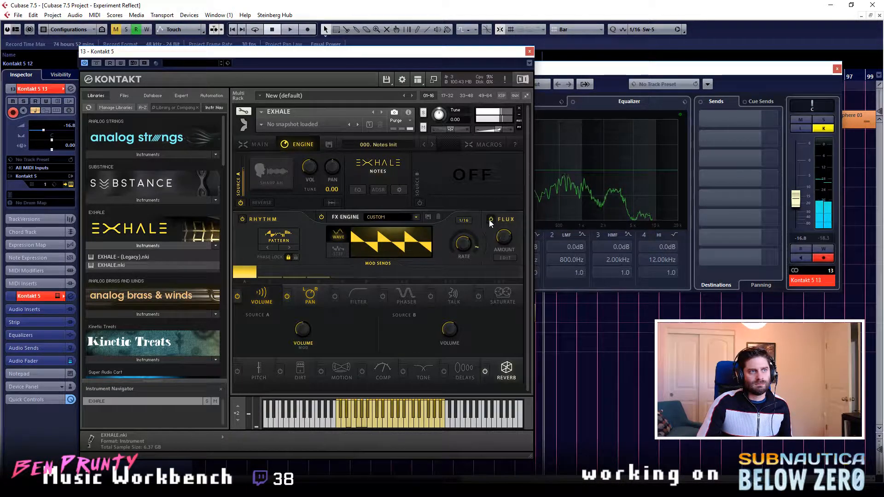
left_click(505, 258)
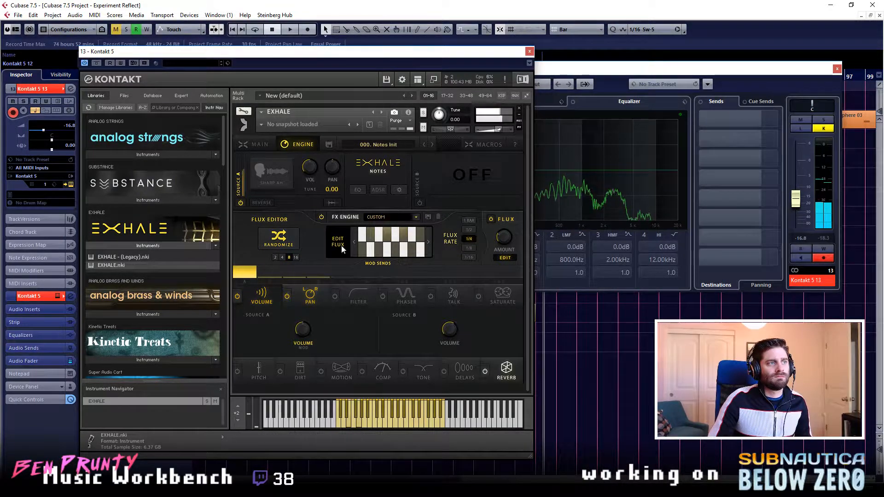
left_click(297, 247)
mouse_move(371, 241)
left_mouse_down()
mouse_move(365, 230)
mouse_move(377, 253)
left_mouse_up()
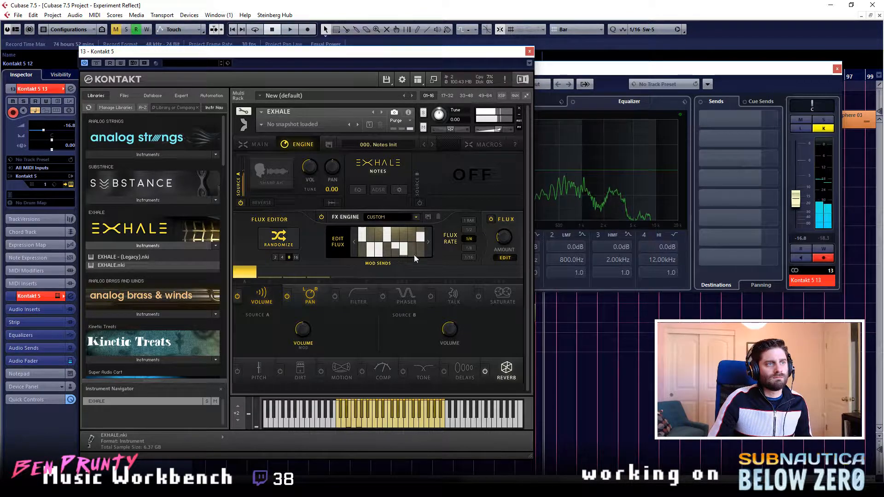
left_click(503, 259)
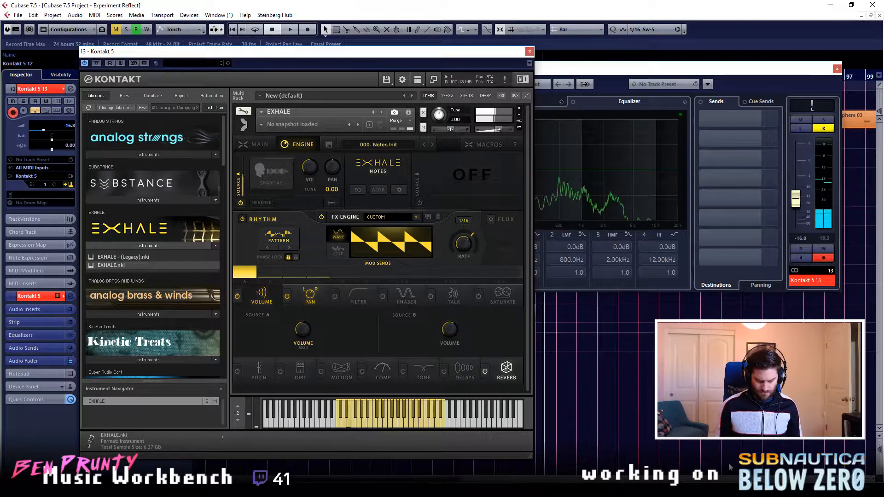
- Switch on Source B, audition Chill Hey and several Tape 2 sources, and choose Verby Ooo
left_click(421, 204)
left_click(452, 177)
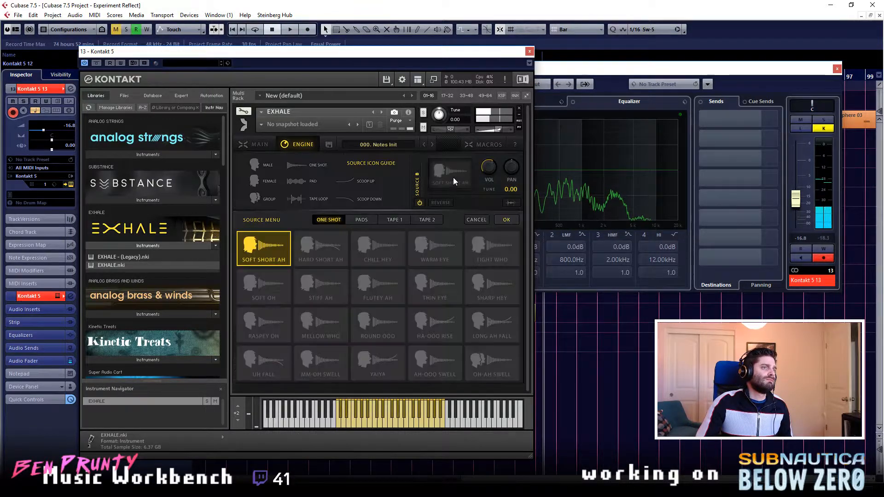
left_click(395, 250)
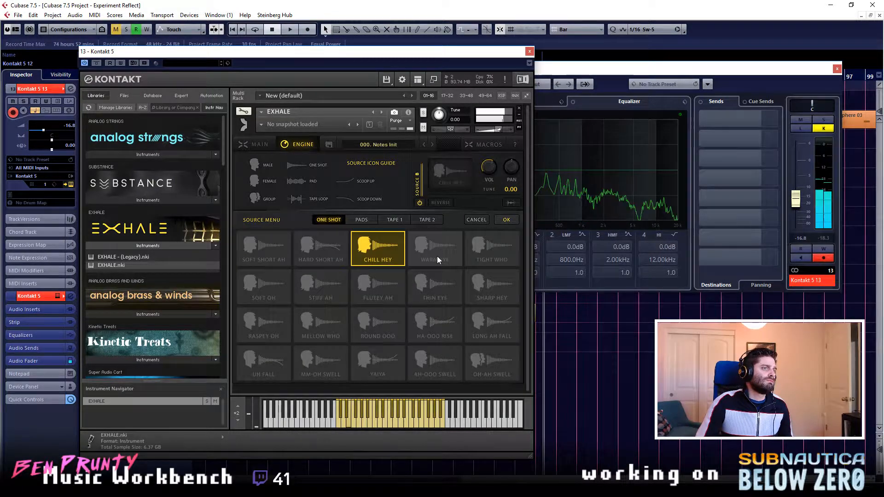
left_click(427, 220)
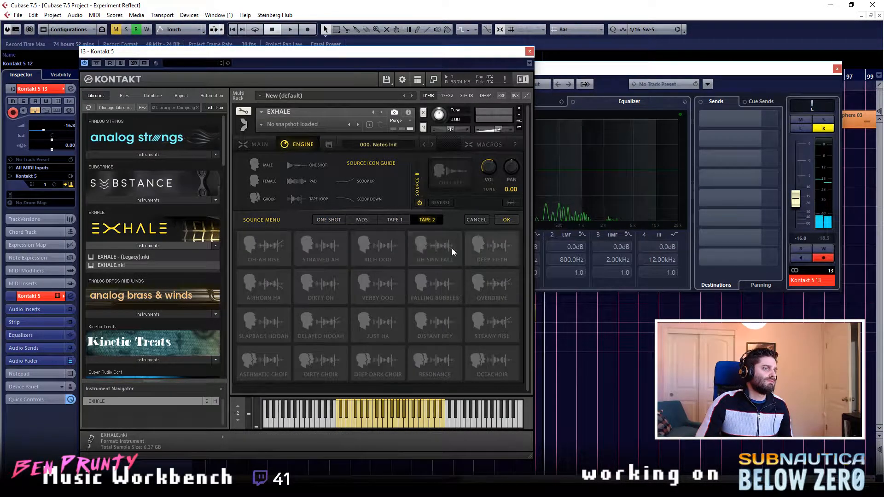
left_click(443, 258)
left_click(394, 255)
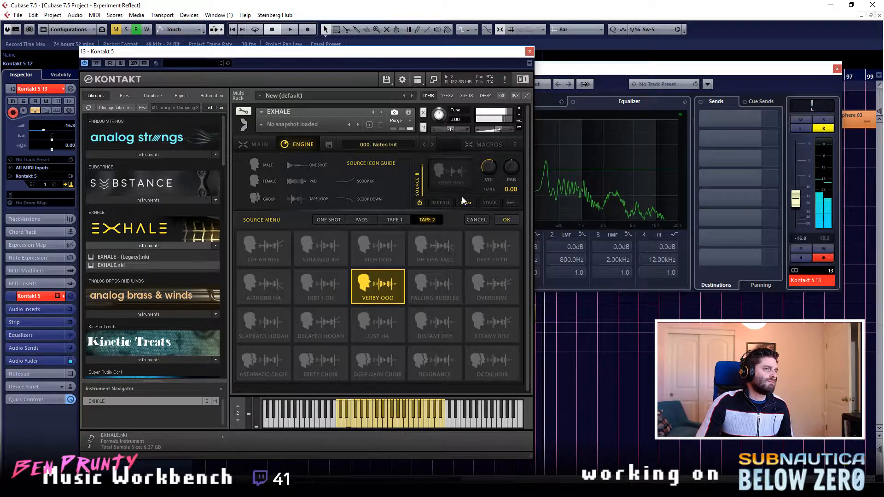
left_click(506, 220)
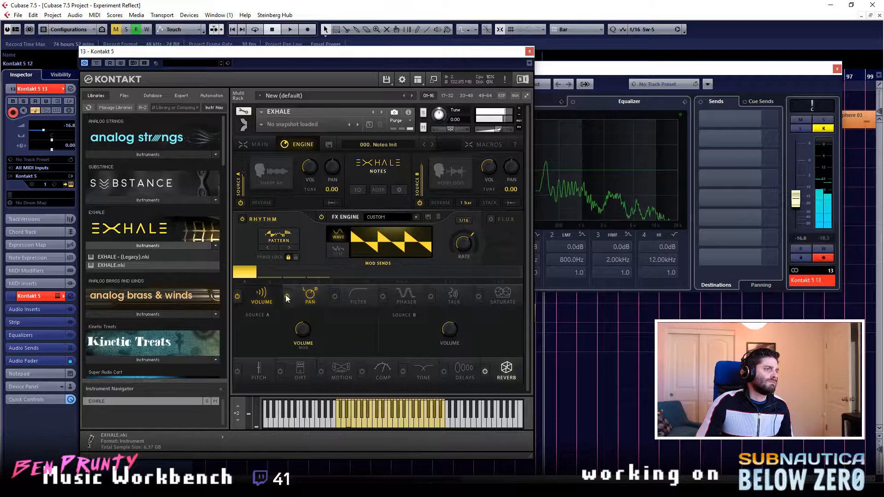
- Raise the modulation send for Source B's volume to full and turn on reverse playback for Source B
left_click(273, 275)
left_click_drag(274, 265, 272, 255)
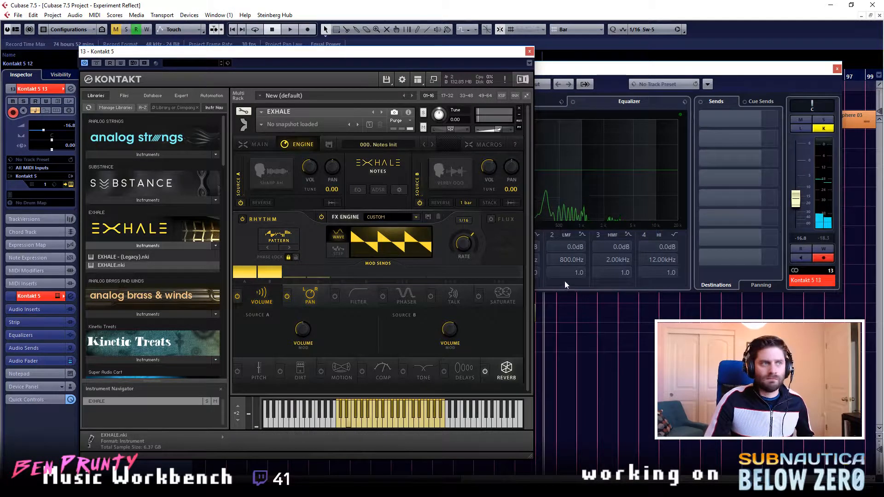
left_click(447, 203)
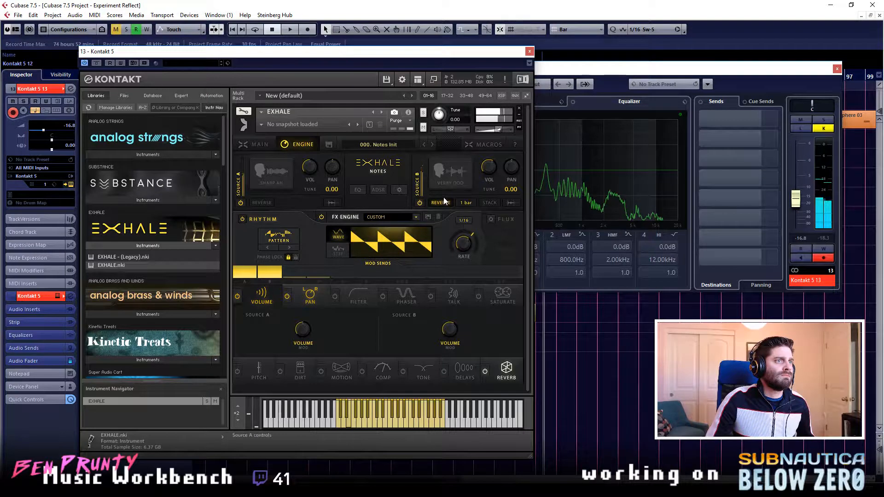
- Load the Tape 2 source Falling Bubbles into Source B, view its waveform, and compare reversed with normal playback
left_click(450, 182)
left_click(435, 281)
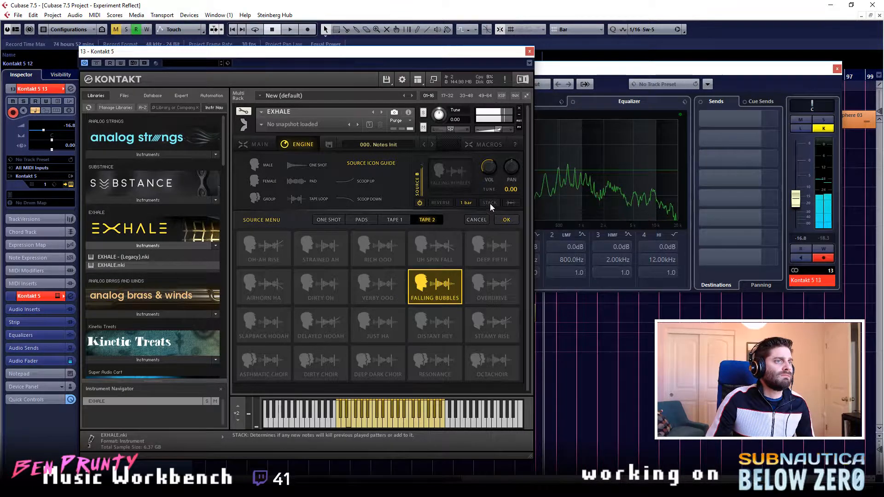
left_click(507, 205)
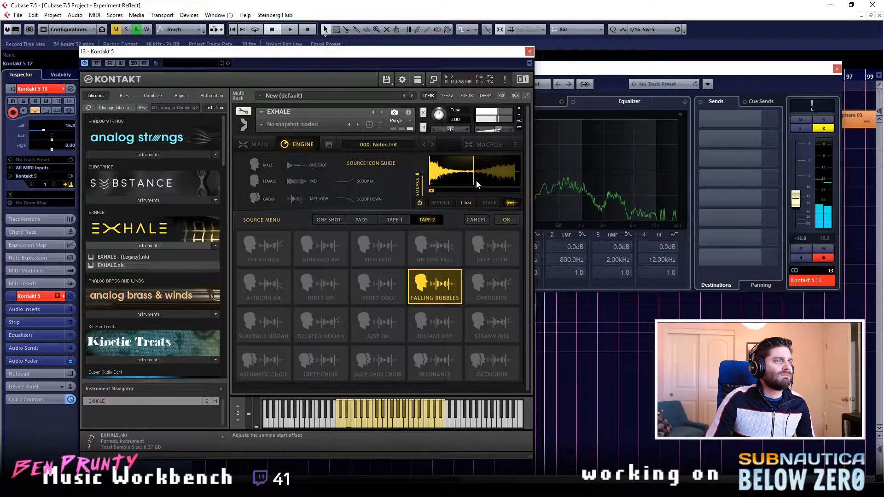
left_click(437, 203)
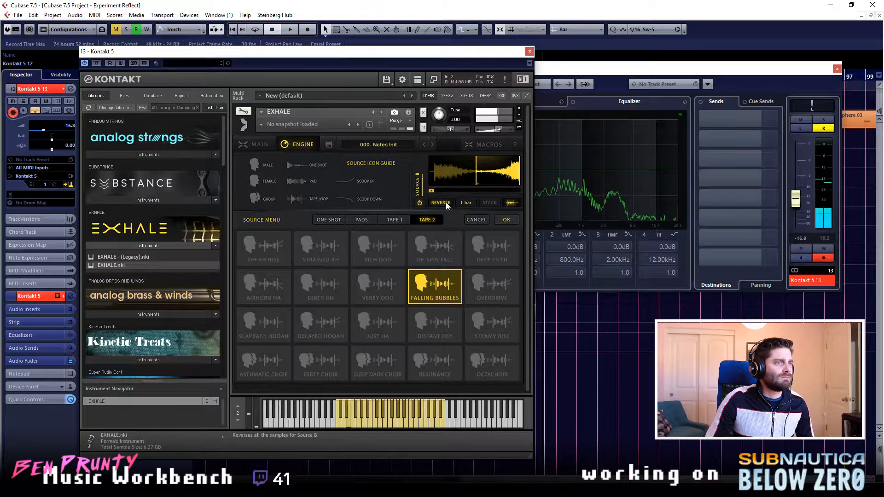
left_click(446, 203)
left_click(503, 221)
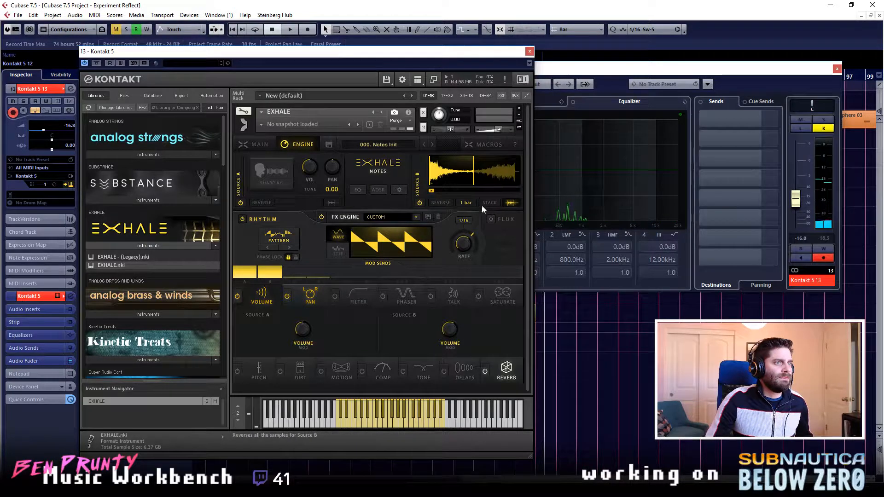
- Set Source B's tape rate to 1/8, remove its volume modulation send, and hide its waveform
left_click(466, 203)
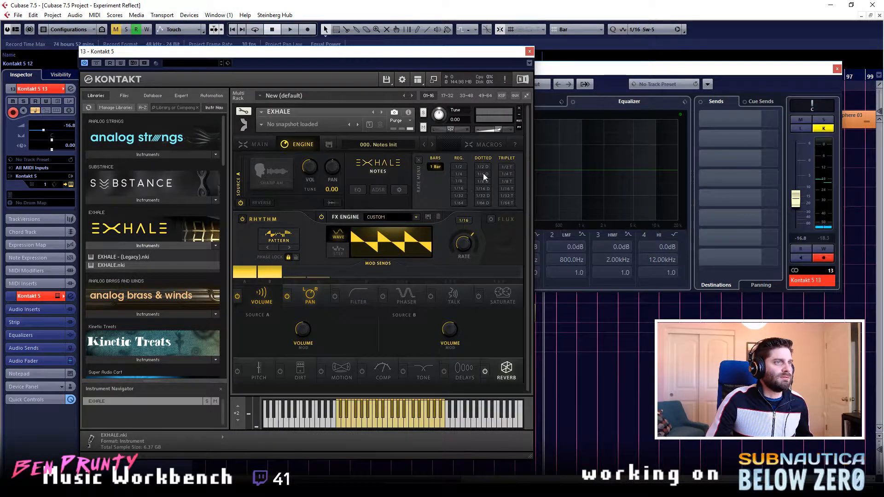
left_click(461, 181)
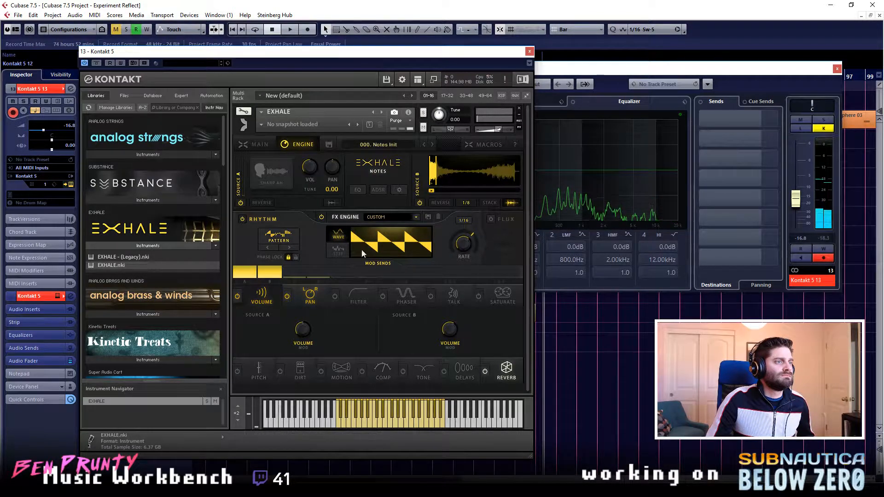
left_click(466, 203)
left_click(461, 182)
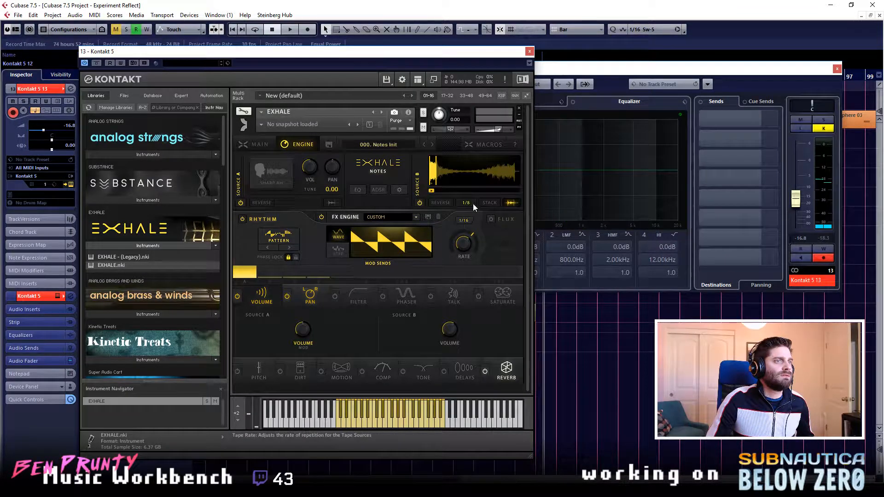
left_click(511, 203)
left_click_drag(486, 181, 458, 179)
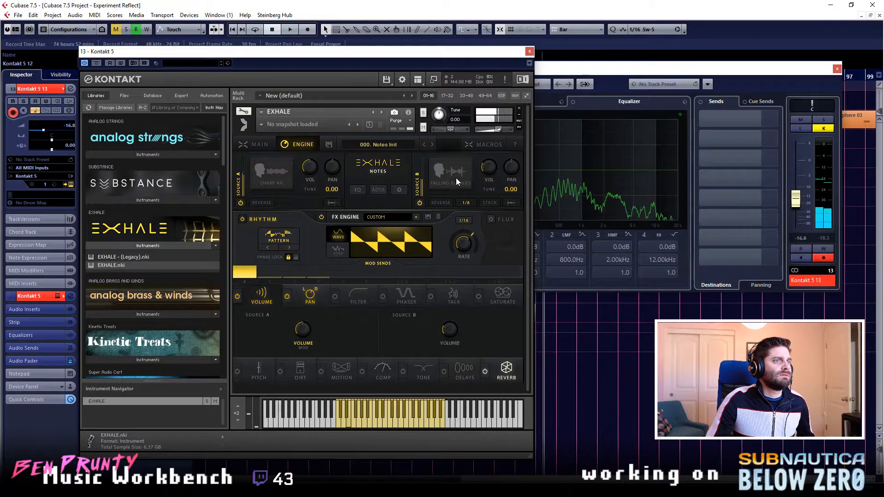
- Audition the Tape 2 sources Just Ha, Deep Dark Choir, Dirty Choir and Asthmatic Choir for Source B
left_click(458, 178)
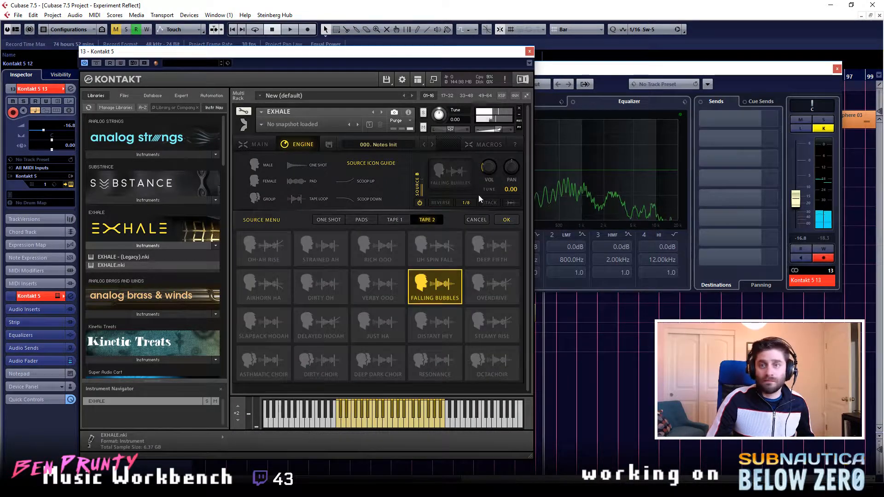
left_click(378, 322)
left_click(379, 371)
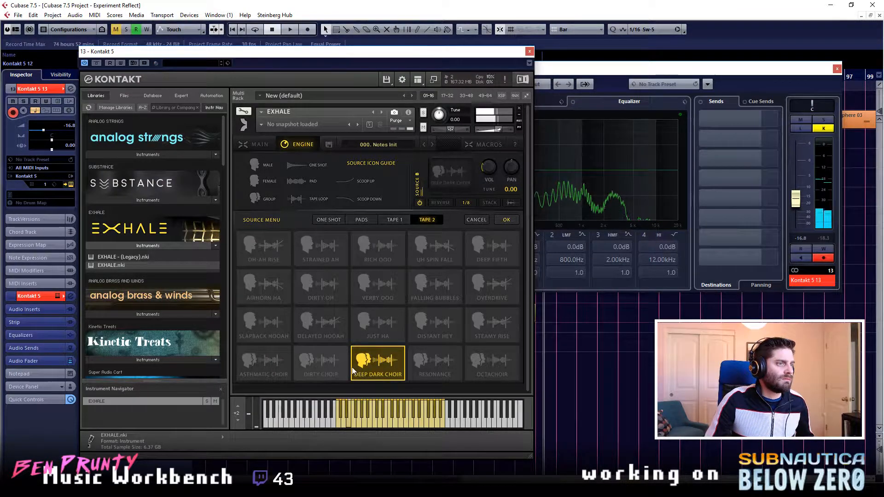
left_click(308, 357)
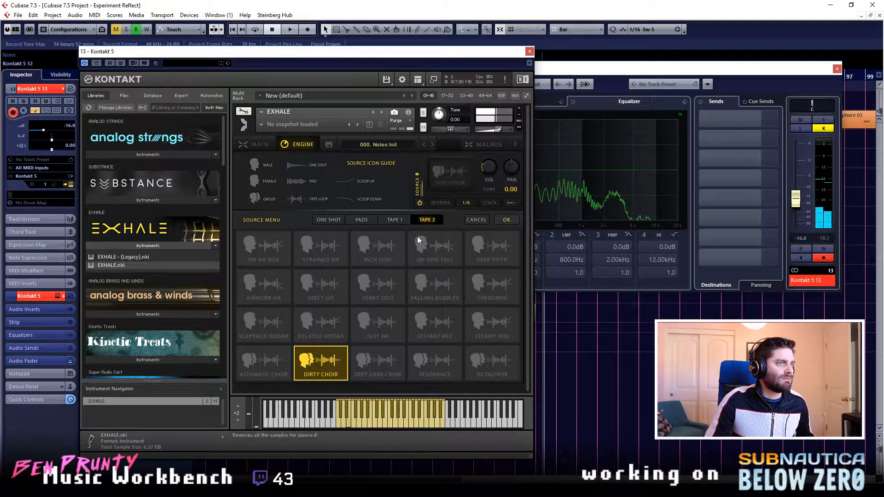
left_click(289, 353)
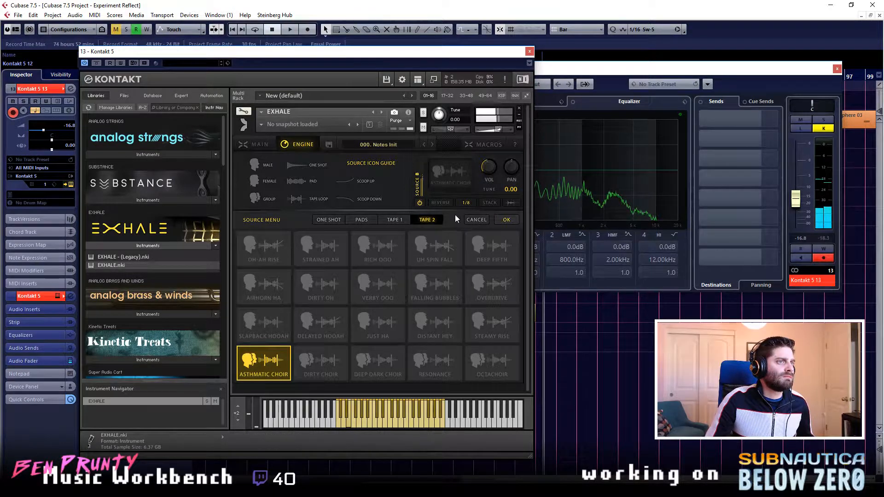
- Try different sample start offsets and reverse playback on Source B's Asthmatic Choir waveform
left_click(509, 203)
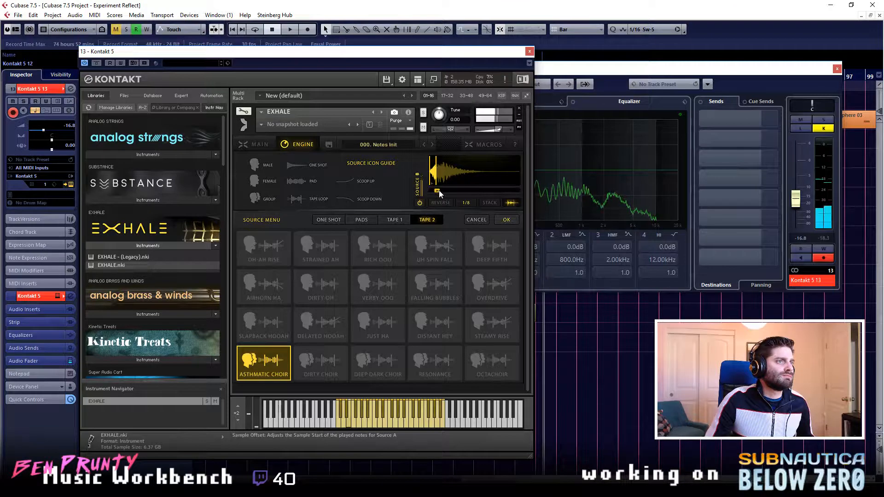
left_click_drag(447, 179, 450, 180)
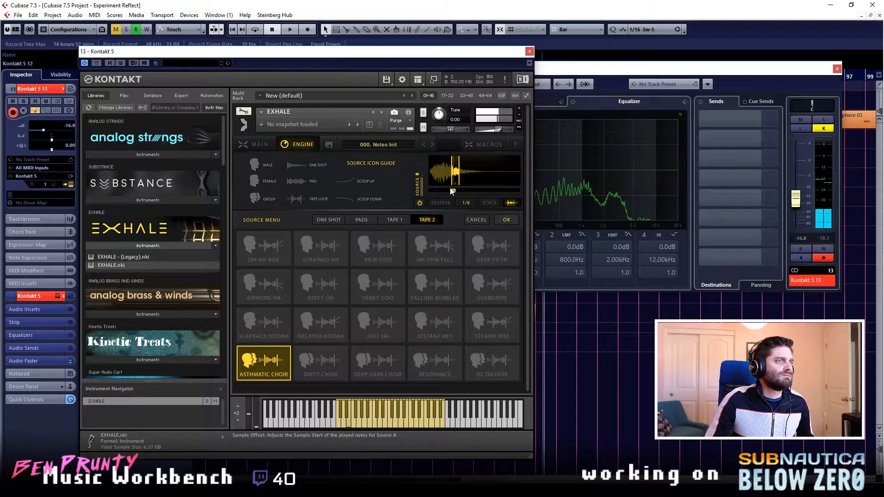
mouse_move(451, 191)
left_mouse_down()
mouse_move(443, 177)
mouse_move(413, 194)
left_mouse_up()
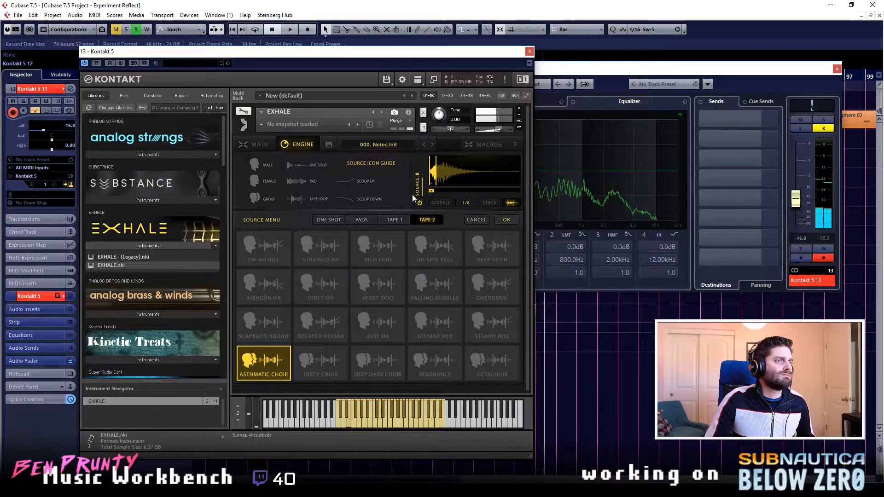
left_click(448, 204)
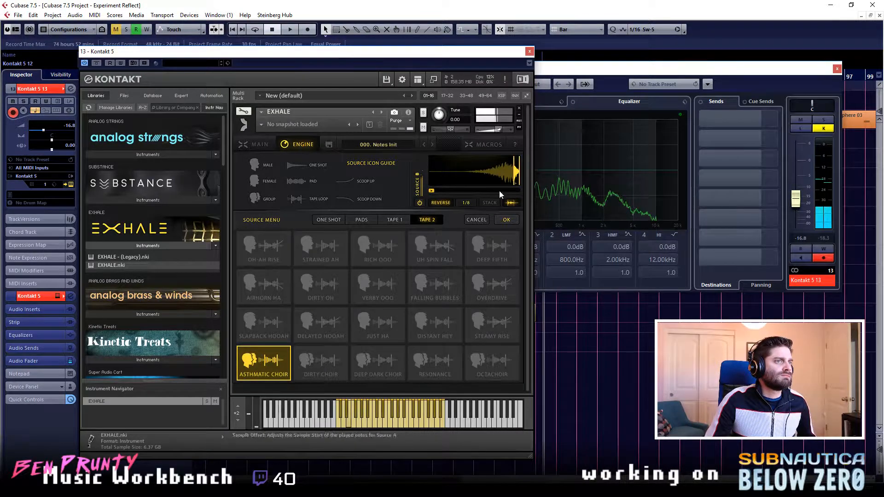
left_click(438, 203)
left_click(511, 203)
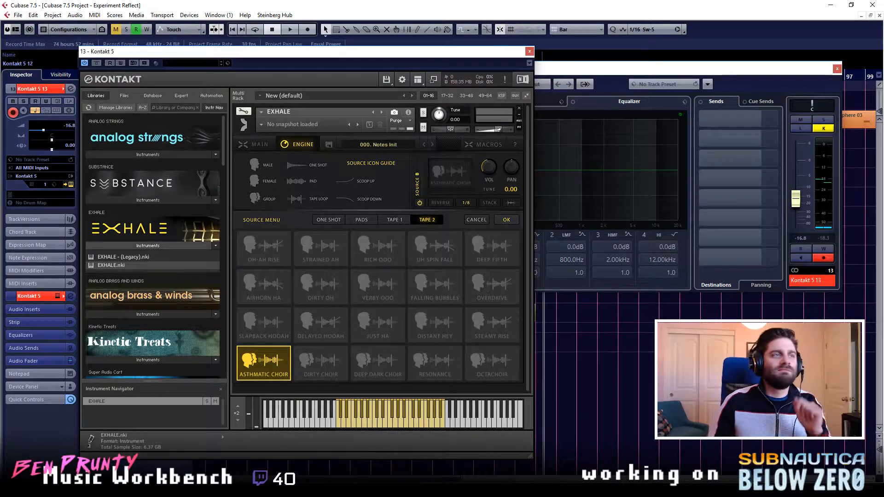
- Close the instrument and channel settings windows and remove the Kontakt 5 13 track from the project
left_click(530, 51)
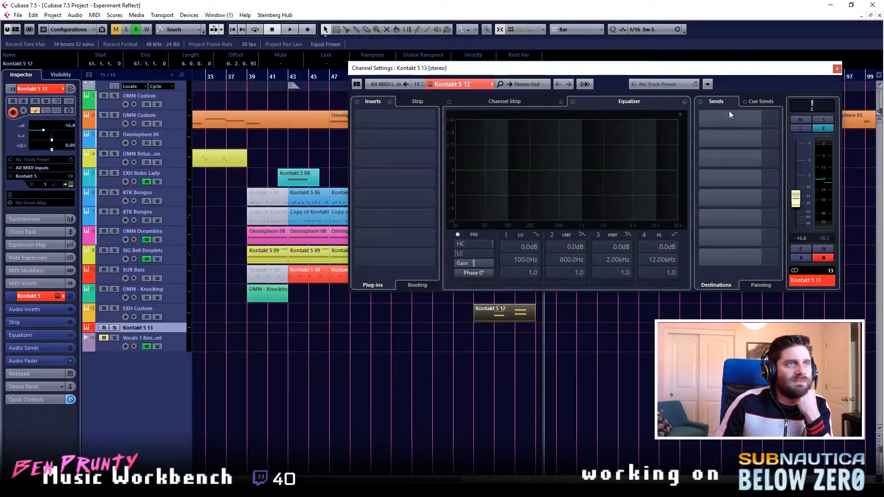
left_click(837, 69)
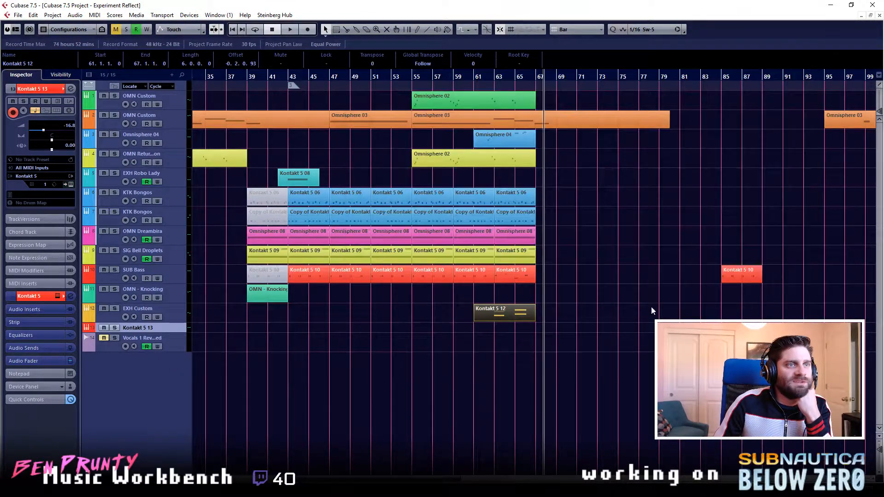
left_click_drag(179, 331, 169, 339)
right_click(175, 333)
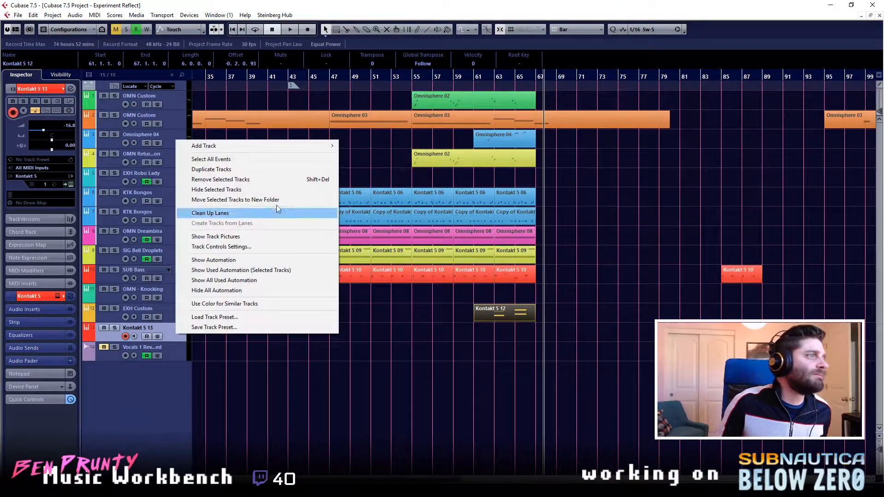
left_click(243, 189)
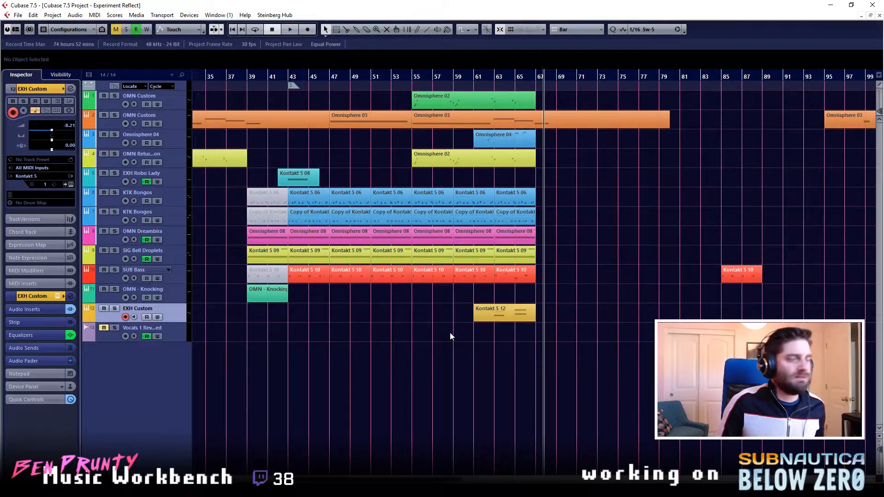
- Play the arrangement from the beginning, select the Omnisphere 04 track, and rehearse a phrase around bar 33
key("Home")
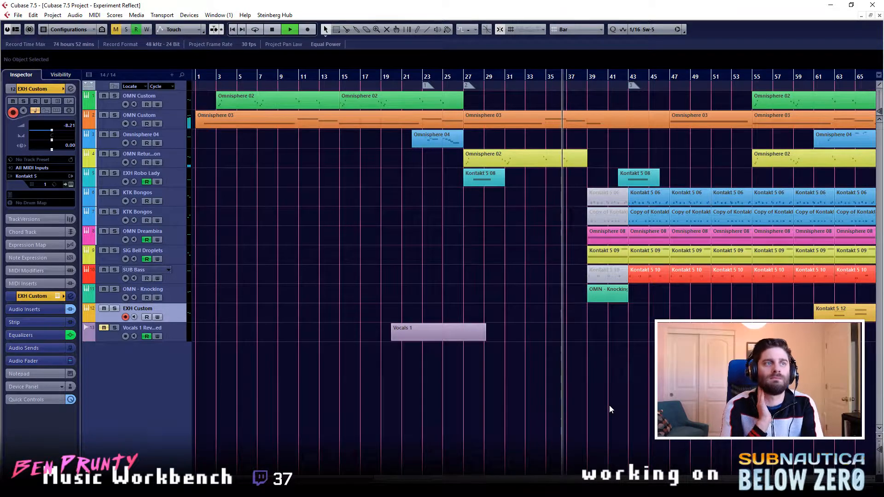
left_click(179, 136)
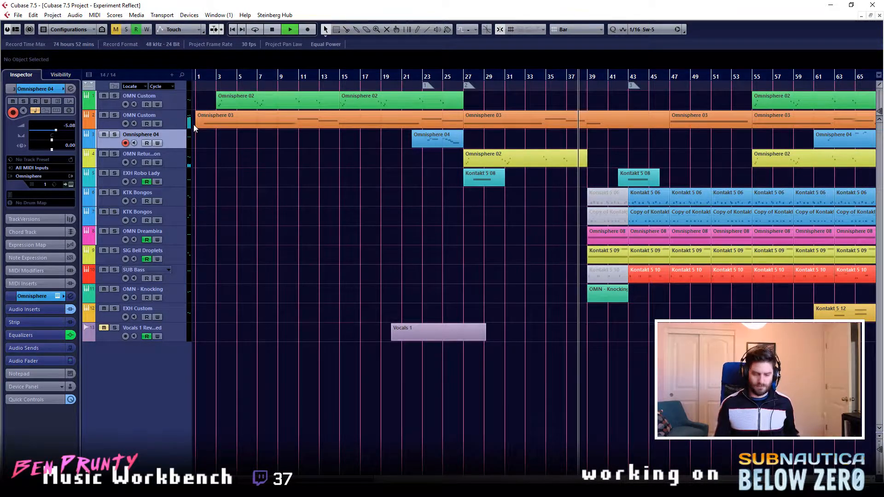
key("space")
left_click(462, 79)
left_click(528, 77)
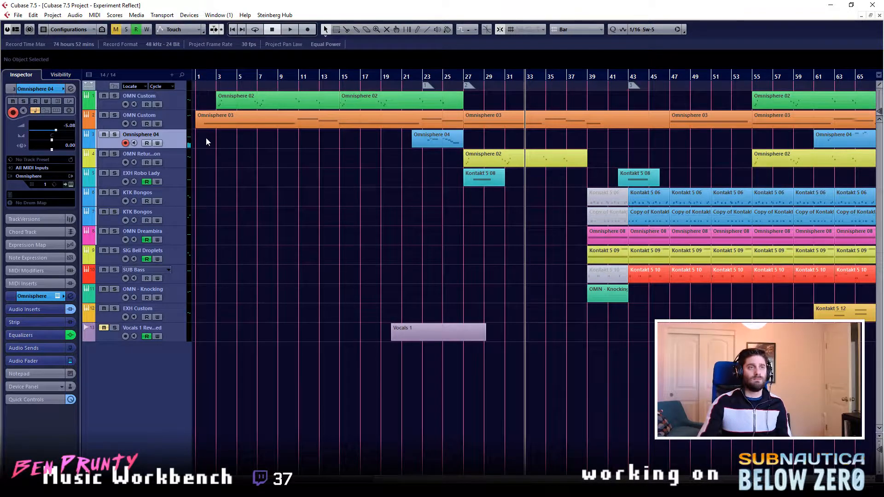
left_click(546, 77)
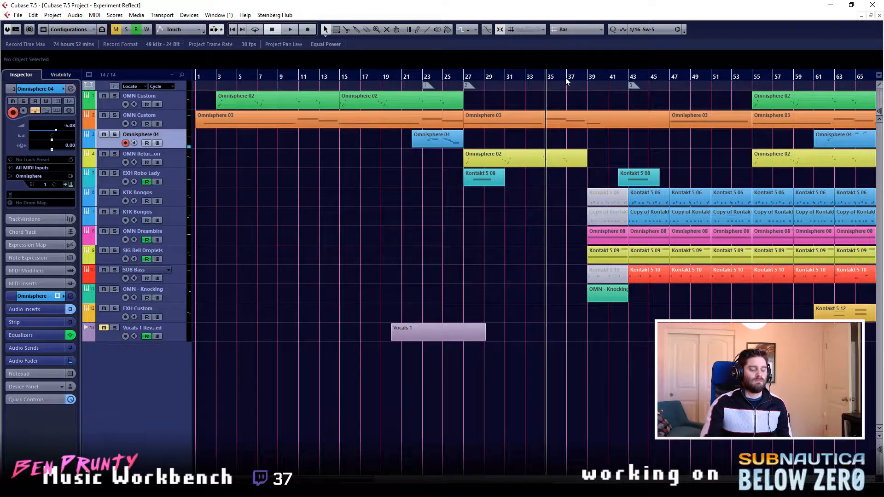
left_click(533, 82)
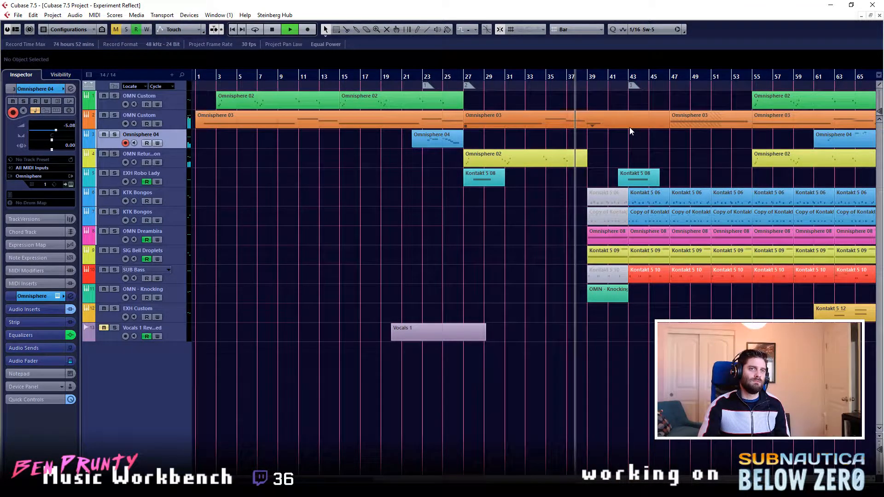
- Record a new MIDI phrase on the Omnisphere 04 track starting at bar 33
left_click(531, 75)
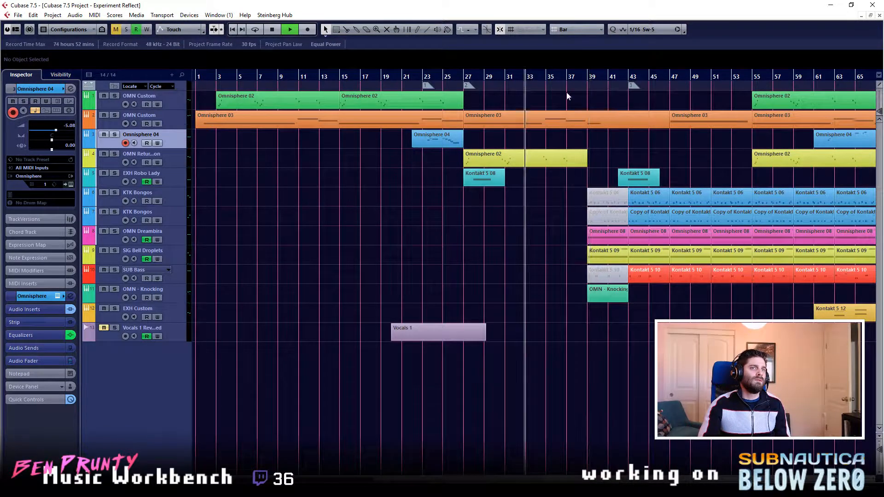
key("KP_Multiply")
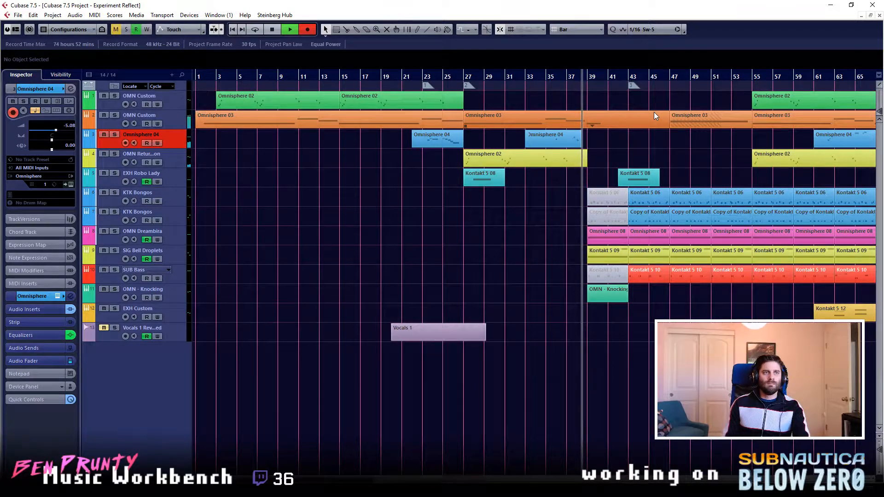
key("space")
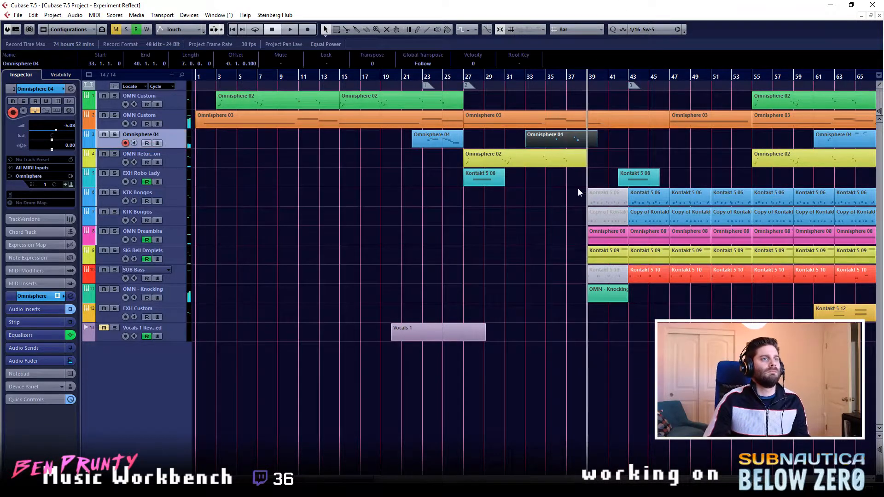
- Examine the notes of the new Omnisphere 04 part and the overlapping Omnisphere 02 part in the Key Editor
double_click(560, 140)
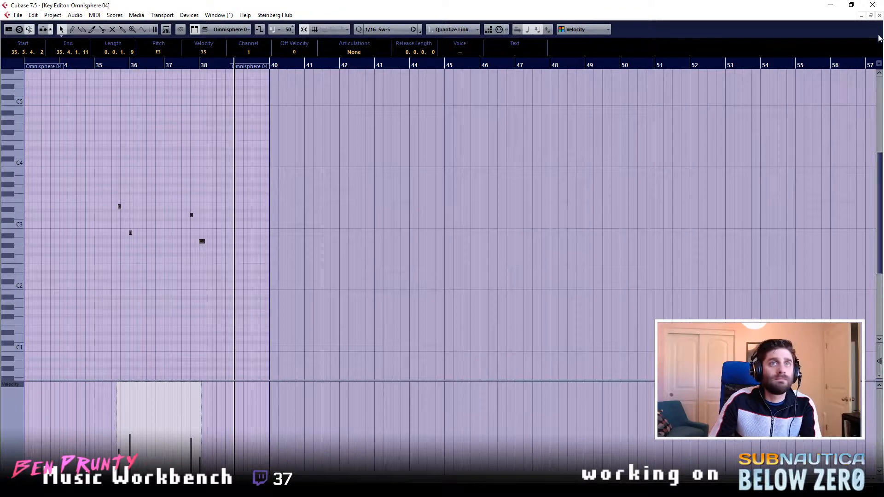
key("Escape")
left_click(536, 76)
double_click(546, 159)
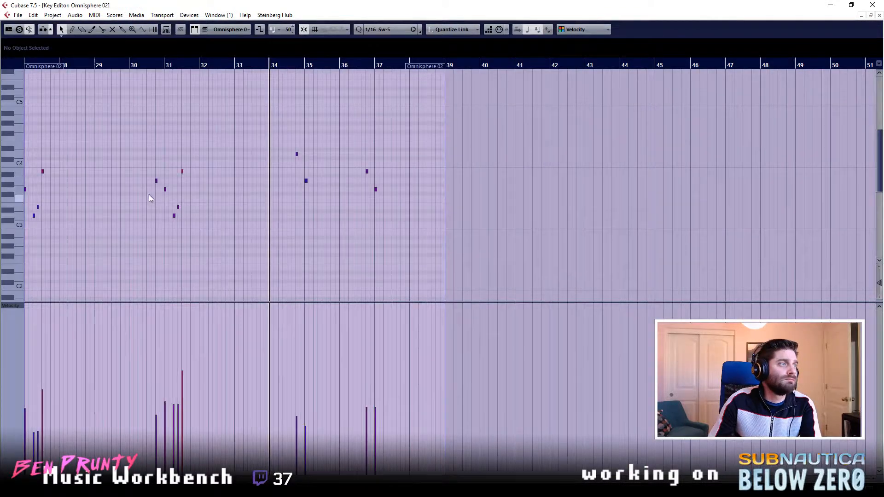
left_click(297, 154)
left_click(305, 182)
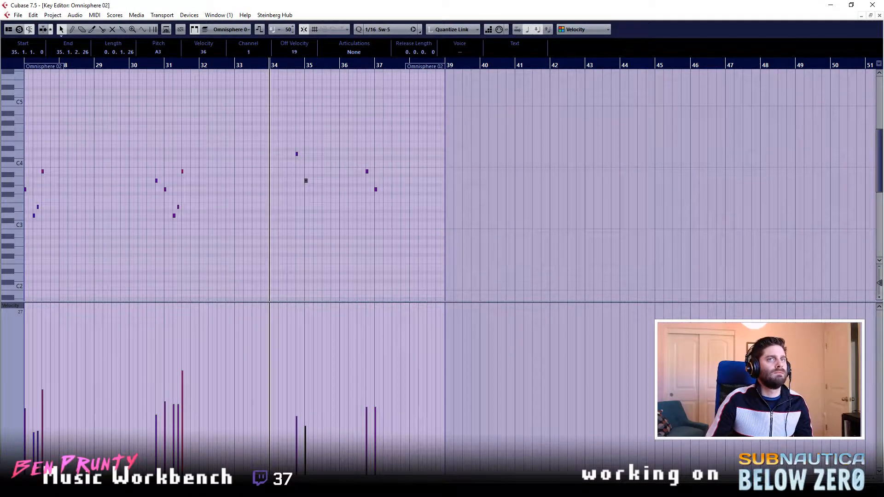
left_click(879, 16)
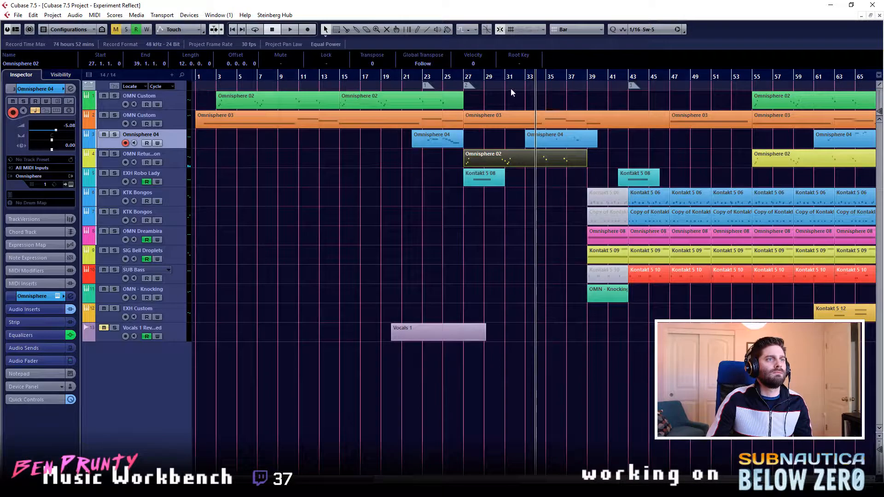
- Play back the arrangement from bar 34 with all parts deselected
left_click_drag(525, 78, 537, 78)
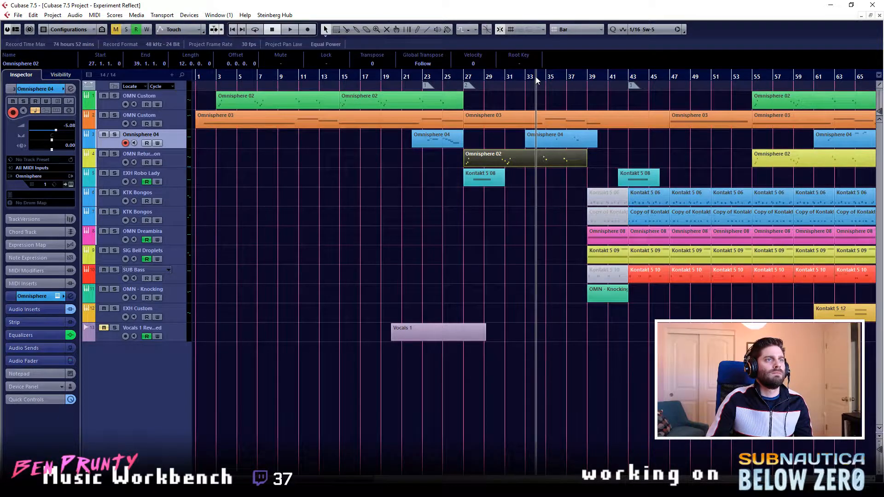
key("space")
left_click(623, 166)
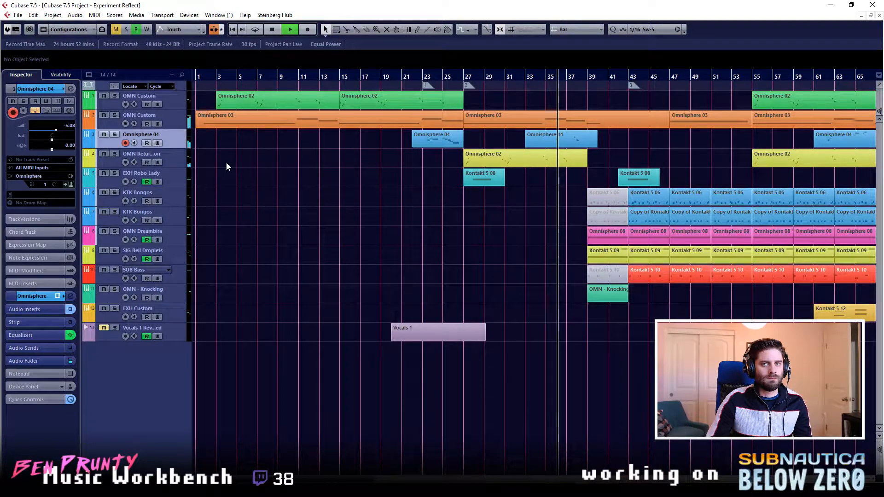
- Stop playback, open the Omnisphere 04 part at bar 33 in the Key Editor, and align its two notes leading into bar 36 to the grid
key("space")
double_click(558, 140)
scroll(173, 252, "up", 2)
scroll(186, 240, "left", 4)
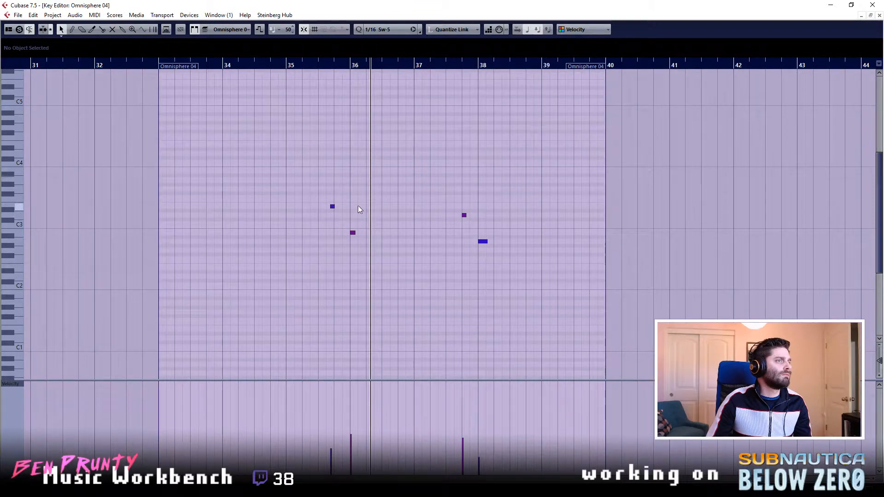
left_click_drag(357, 186, 354, 233)
left_click(388, 192)
- Play back the Omnisphere 04 phrase from bar 34, closing the Key Editor and stopping after bar 40
left_click(285, 67)
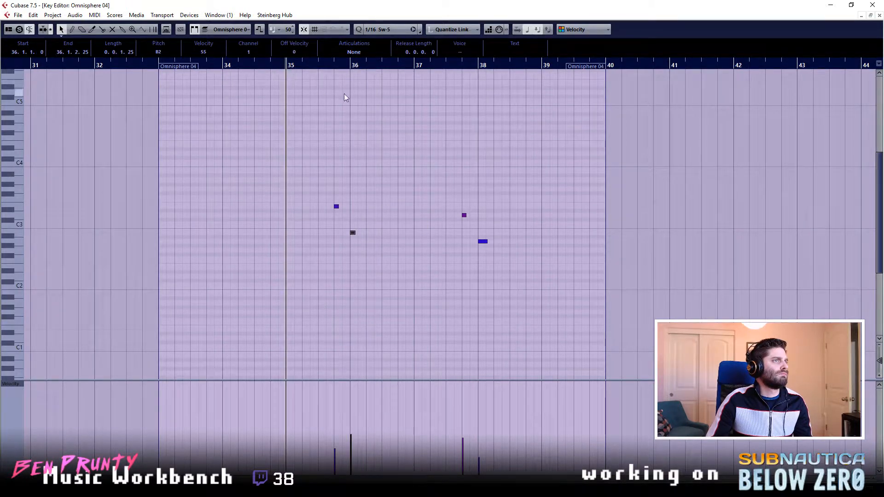
left_click(223, 68)
left_click(461, 151)
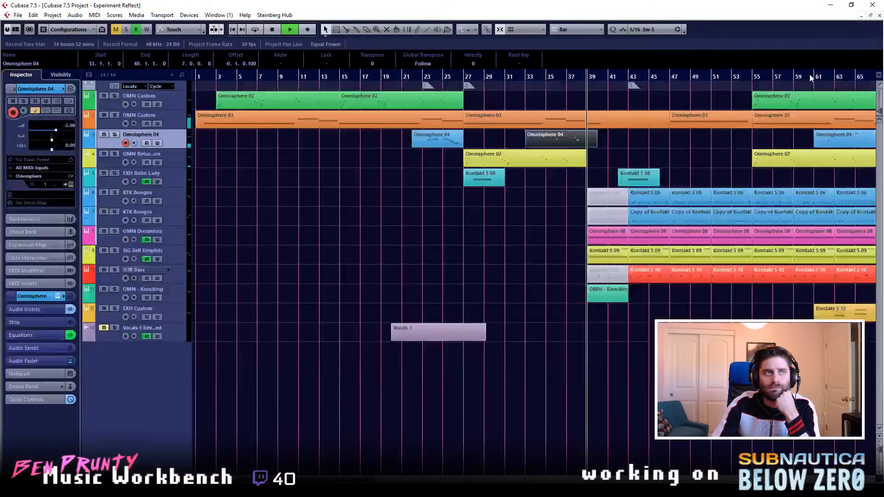
left_click(880, 15)
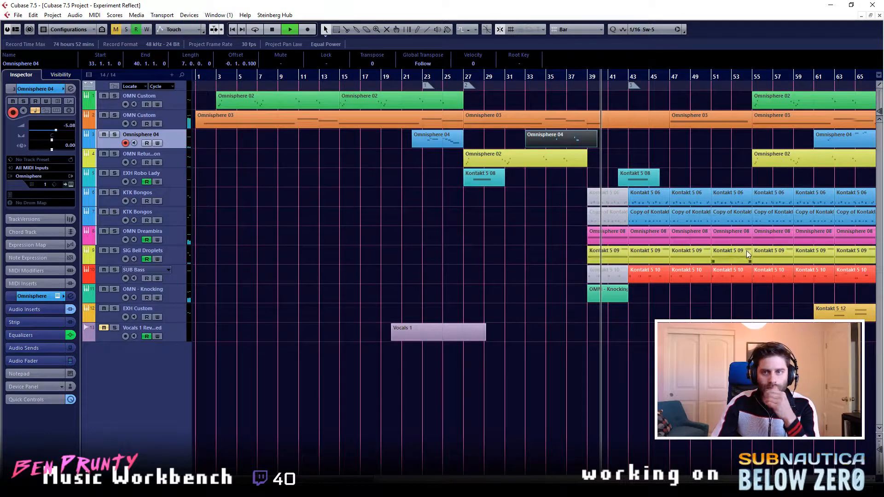
left_click(717, 246)
key("space")
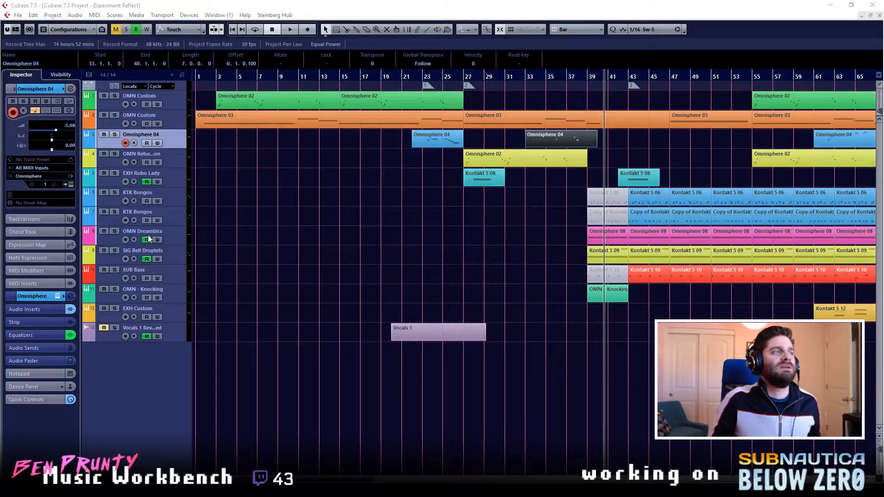
- Deselect all parts and move the playback position through bars 37 to 43 to examine the lead-in to the percussion section
left_click(218, 76)
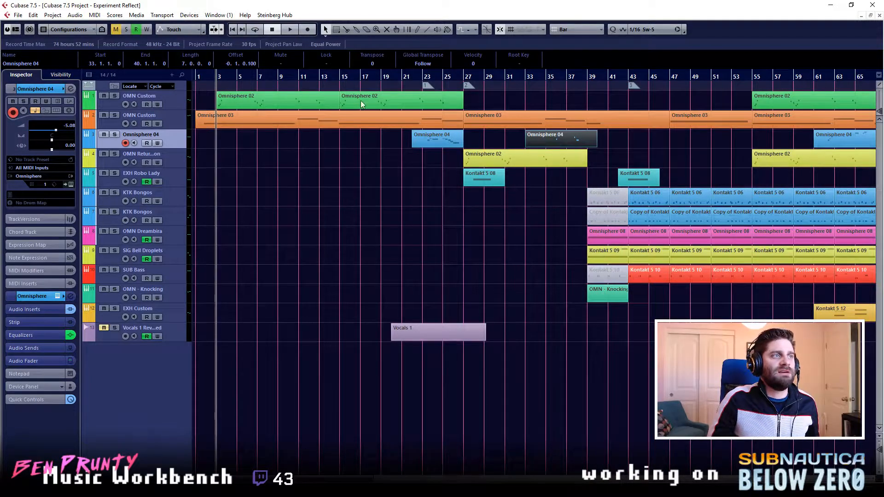
left_click(464, 335)
left_click(530, 359)
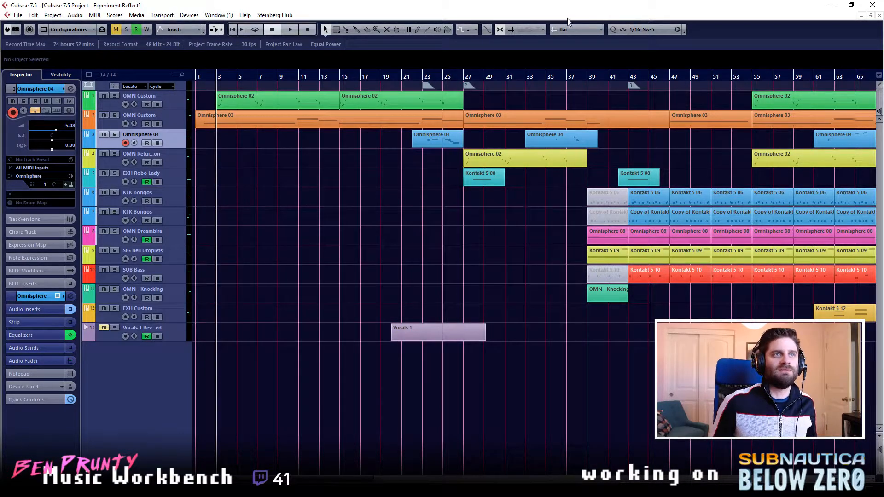
left_click(589, 76)
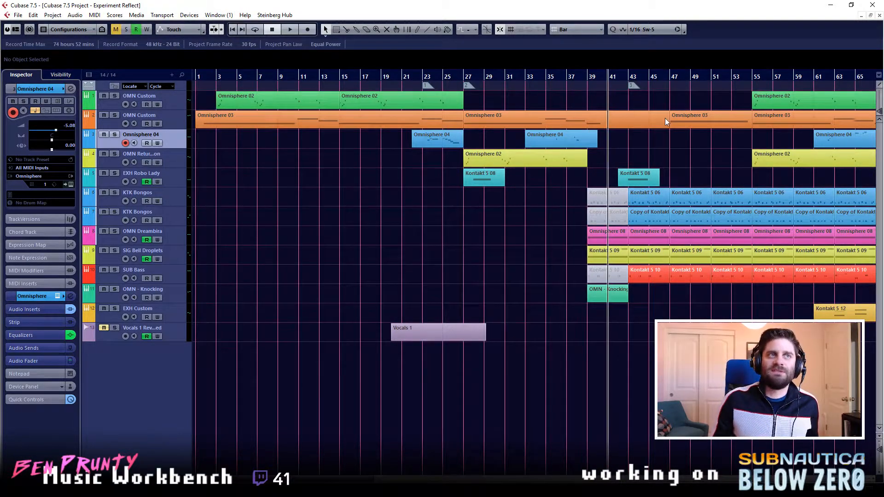
left_click(631, 76)
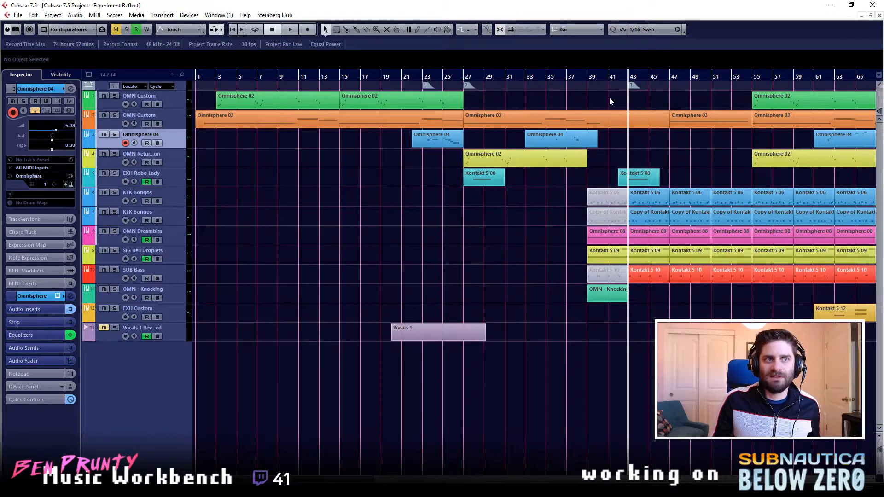
left_click(599, 77)
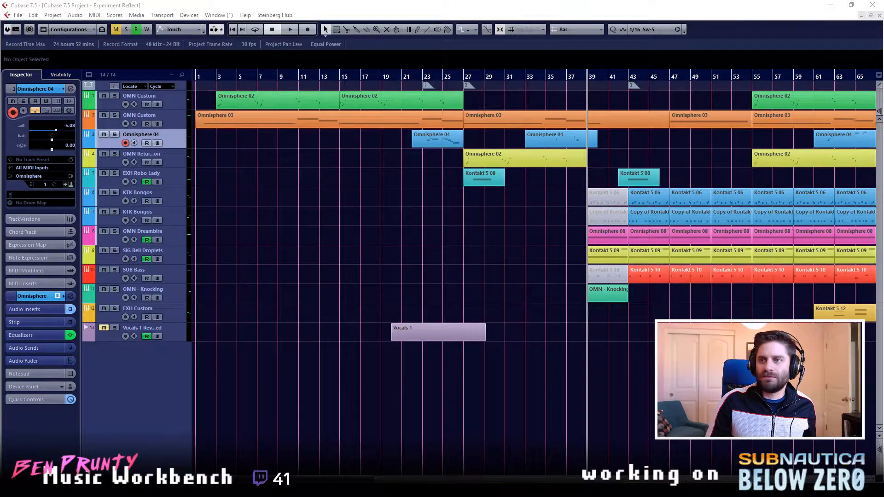
left_click(566, 76)
left_click(588, 82)
left_click(608, 81)
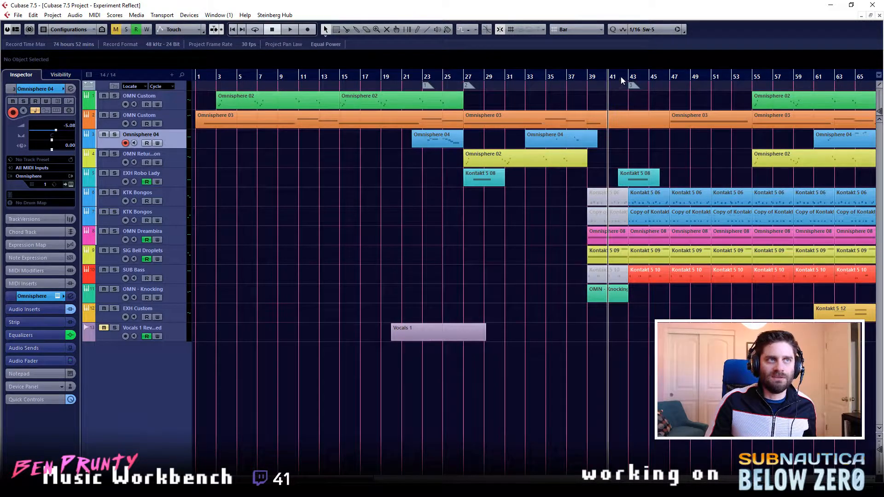
left_click(581, 80)
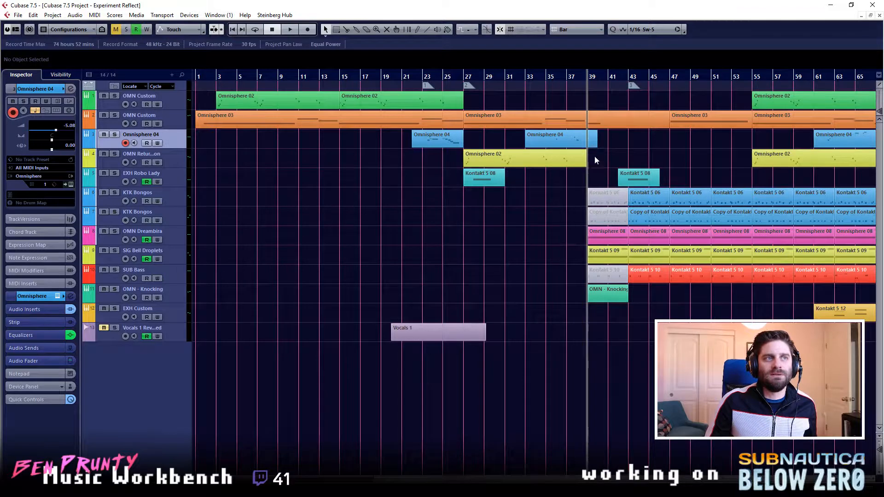
left_click(608, 81)
left_click(621, 80)
left_click(631, 82)
- Select the OMN - Knocking track and play the arrangement from bar 39, then again from bar 26
left_click(589, 82)
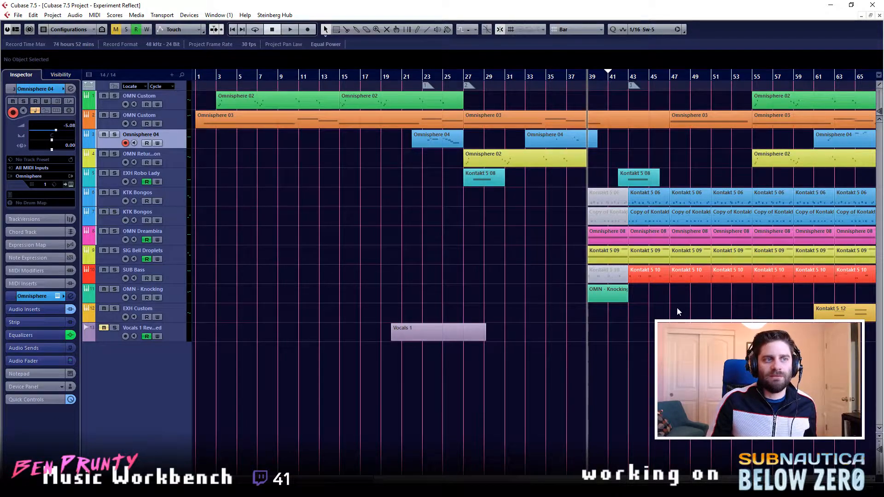
left_click(174, 319)
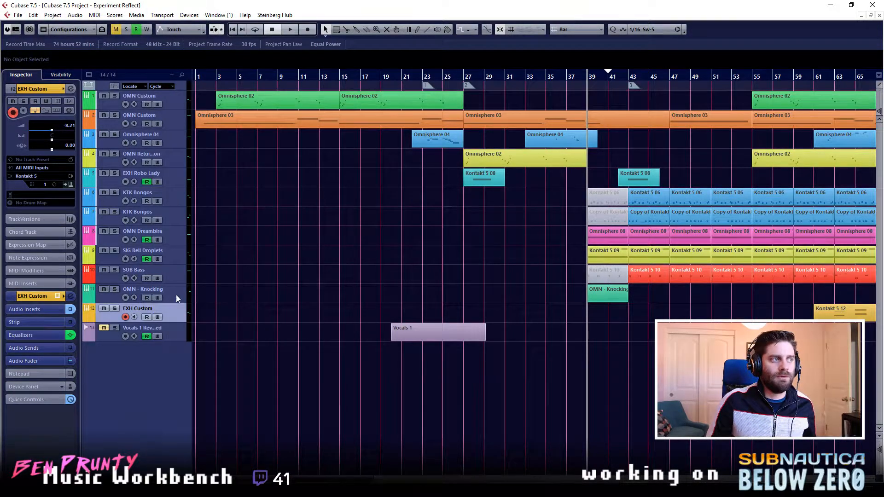
left_click(179, 289)
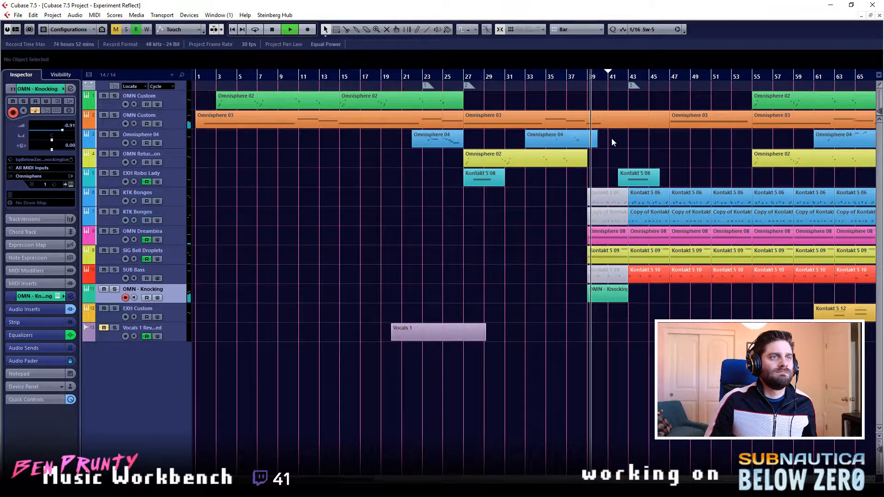
left_click(451, 77)
key("space")
left_click(514, 106)
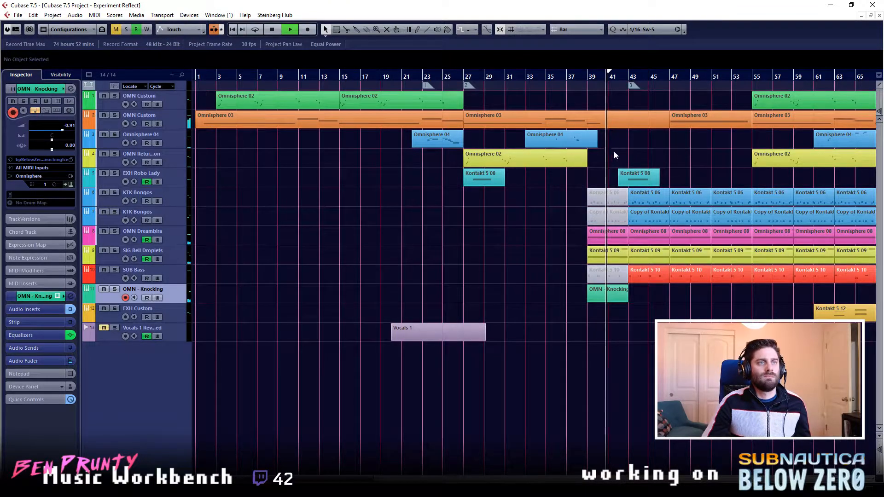
- Review the Omnisphere 04 phrase's notes in the Key Editor and follow the playback through the section after bar 61
double_click(584, 140)
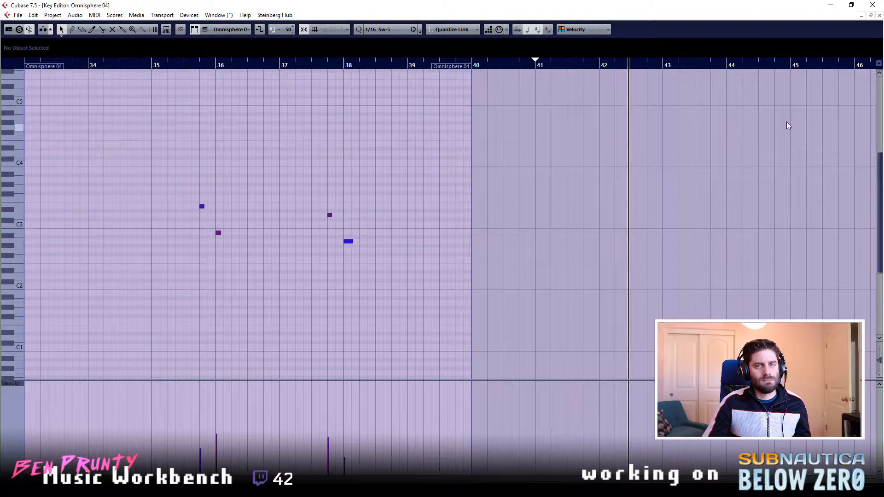
left_click(879, 16)
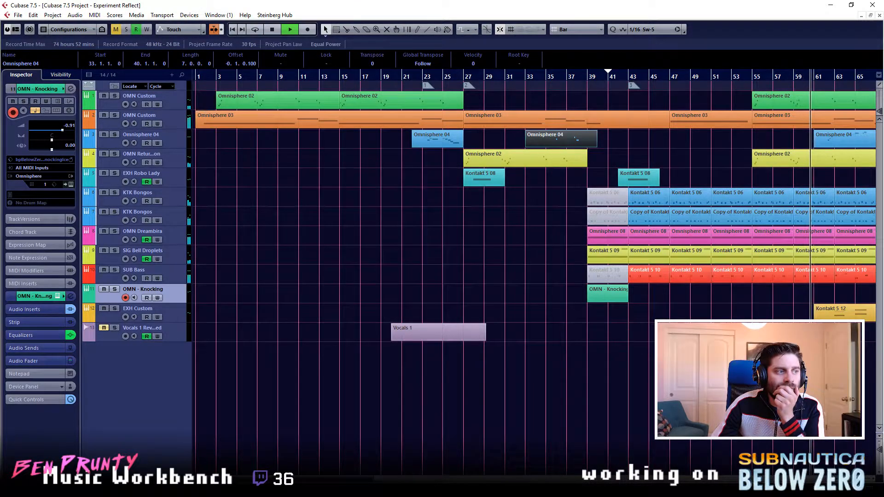
scroll(347, 470, "right", 6)
left_click_drag(347, 470, 349, 469)
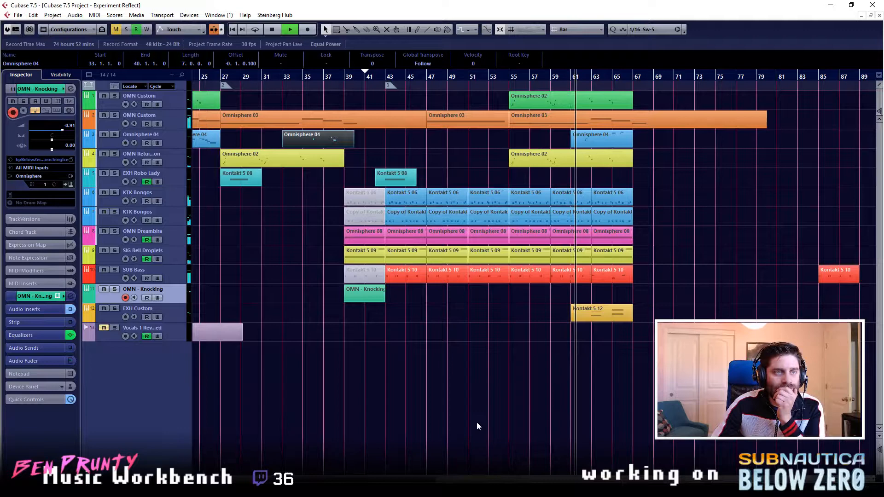
key("period")
key("period")
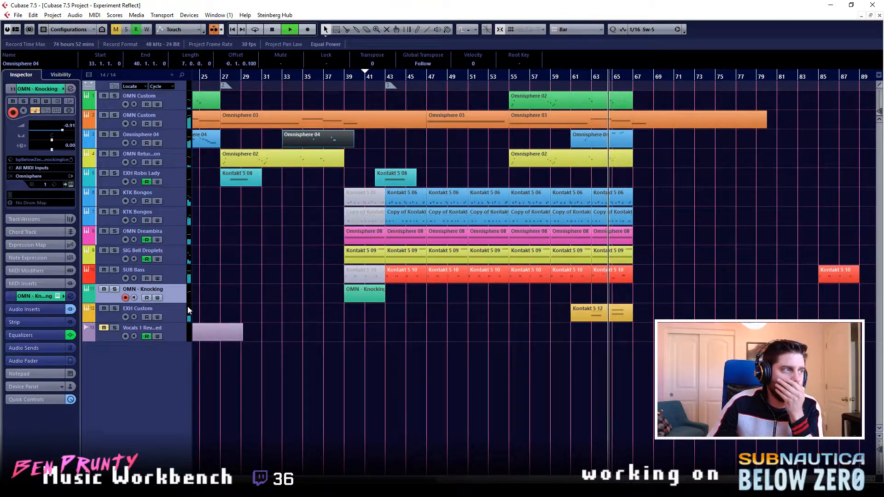
- Set the EXH Custom track's low-mid EQ band to -20.3 dB at 619 Hz, stop playback, and place the playback position at bar 55
left_click(174, 315)
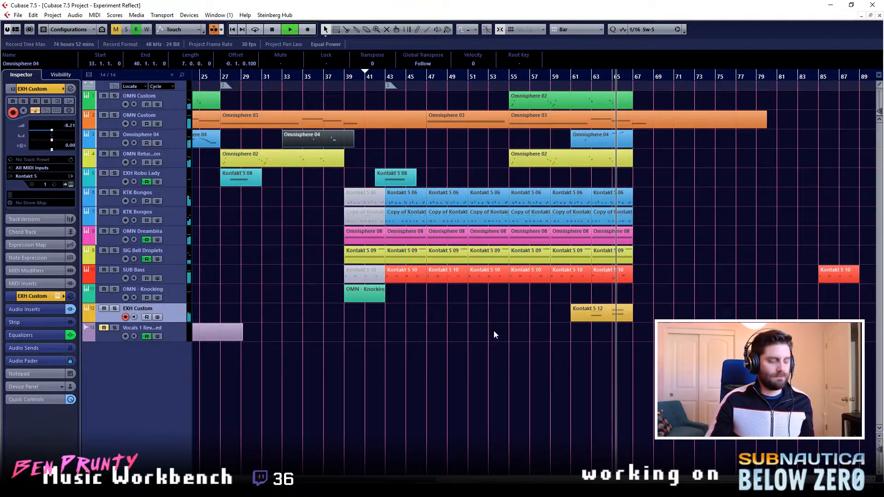
key("e")
left_click_drag(566, 216, 565, 213)
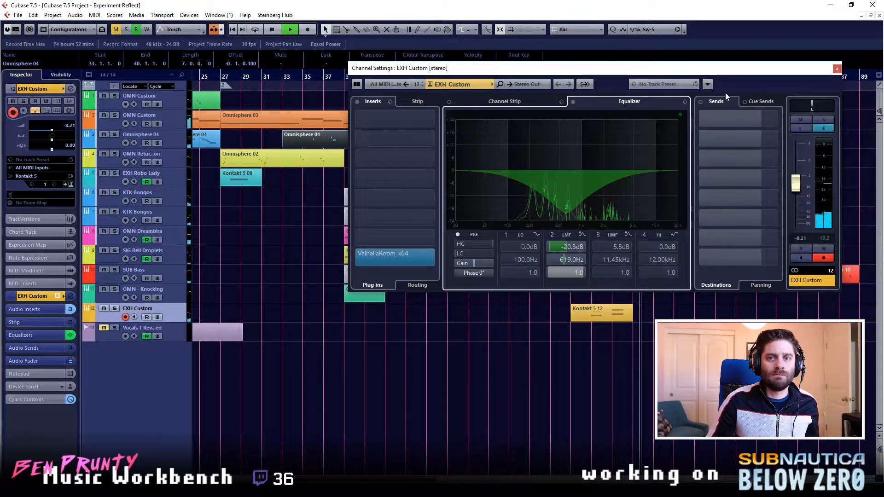
left_click(836, 69)
key("space")
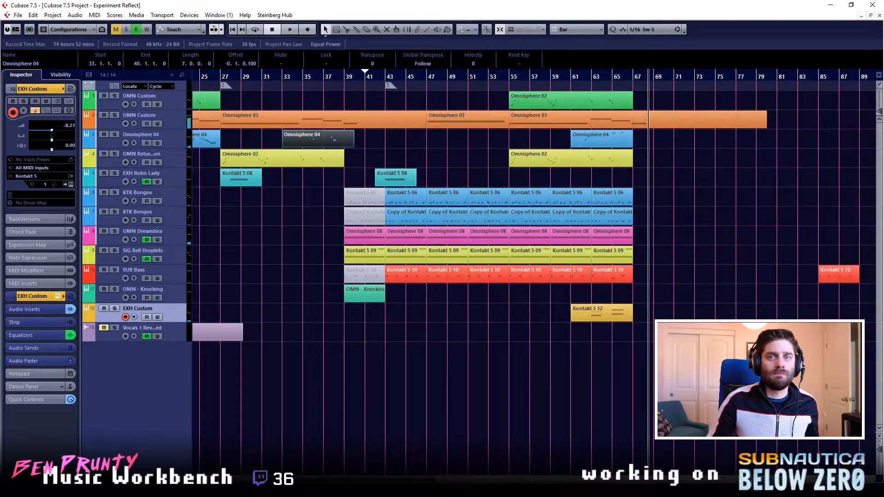
left_click(505, 77)
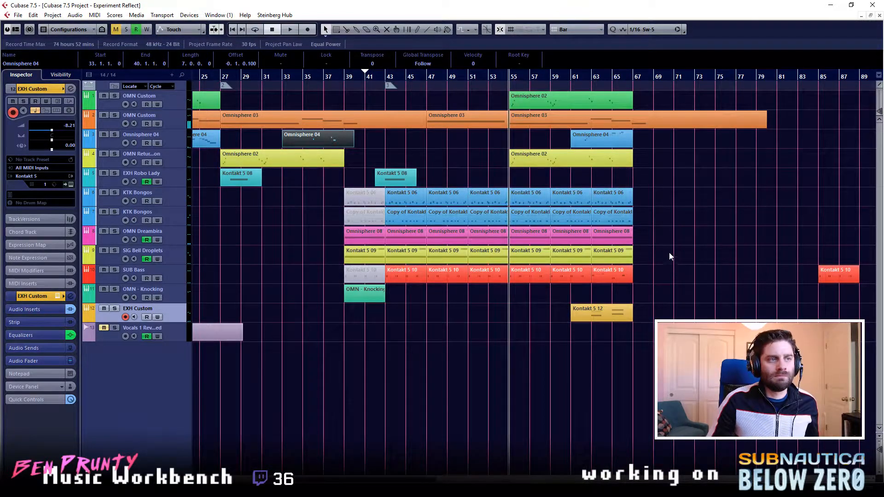
left_click(819, 364)
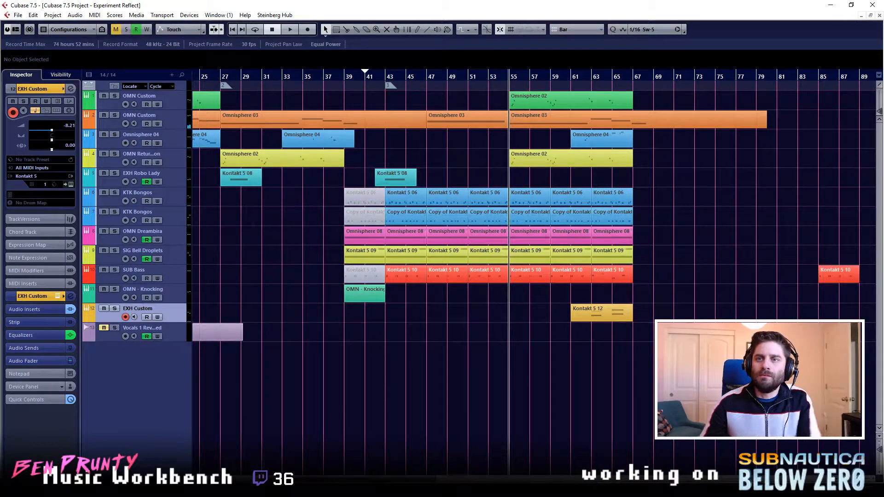
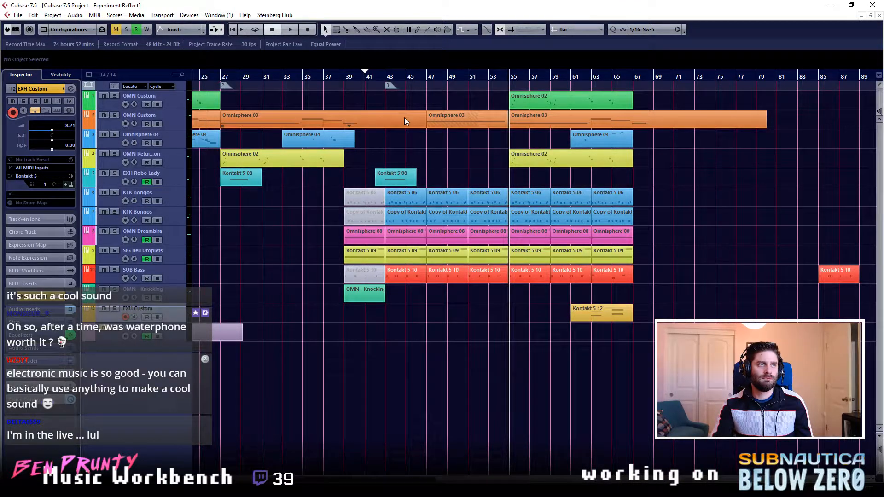
- Play the arrangement from bar 39 and raise the EXH Robo Lady volume automation to -2.26 from bar 44
left_click(381, 81)
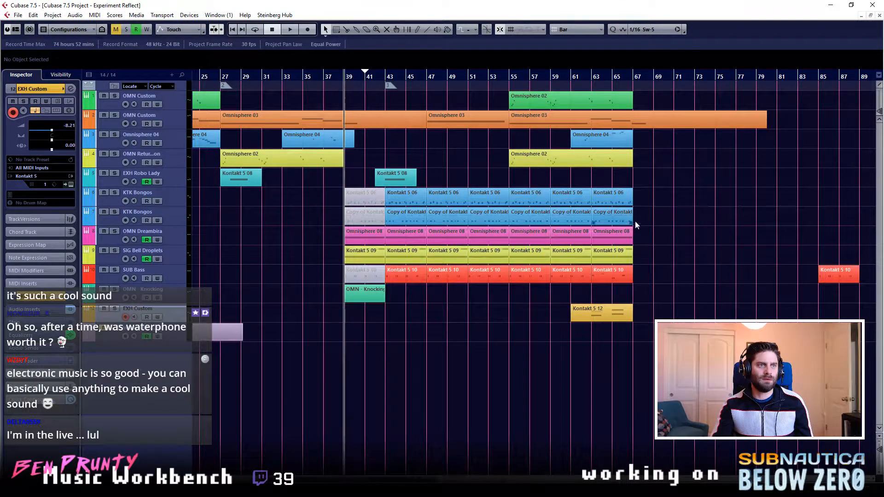
scroll(693, 231, "left", 5)
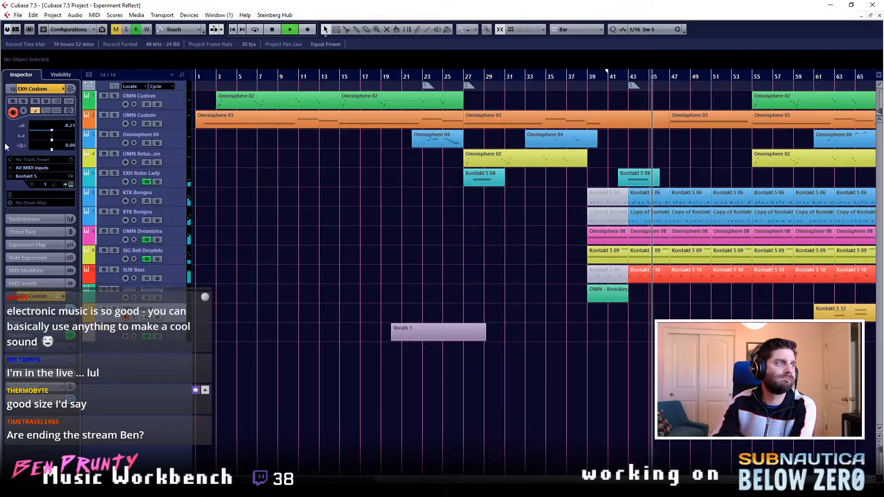
left_click(87, 184)
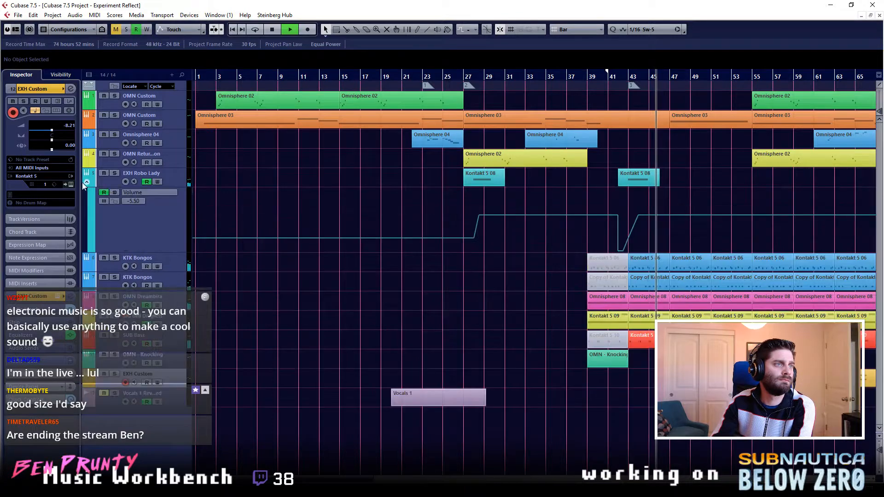
left_click(646, 215)
left_click_drag(646, 215, 644, 211)
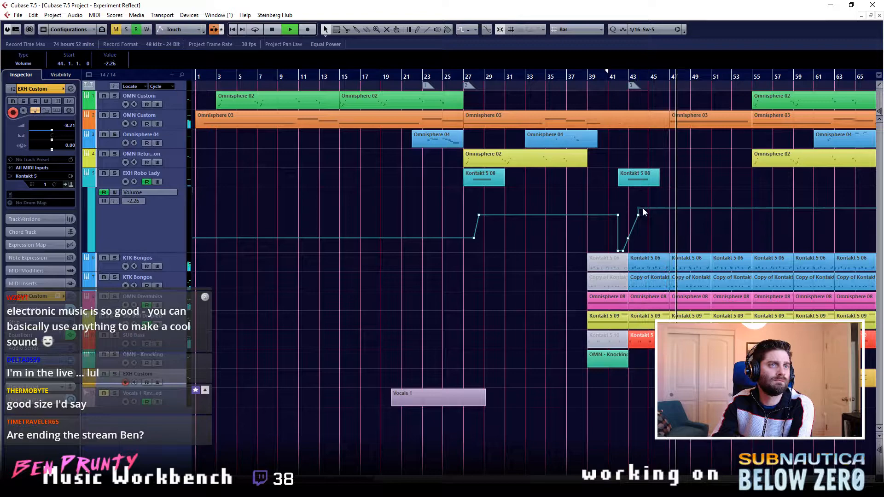
- Set the grid to Beat, move the EXH Robo Lady -2.26 volume point to 44.2.1.0, and collapse the track's automation
scroll(644, 219, "up", 3)
left_click(568, 28)
left_click(573, 47)
left_click_drag(609, 206, 629, 206)
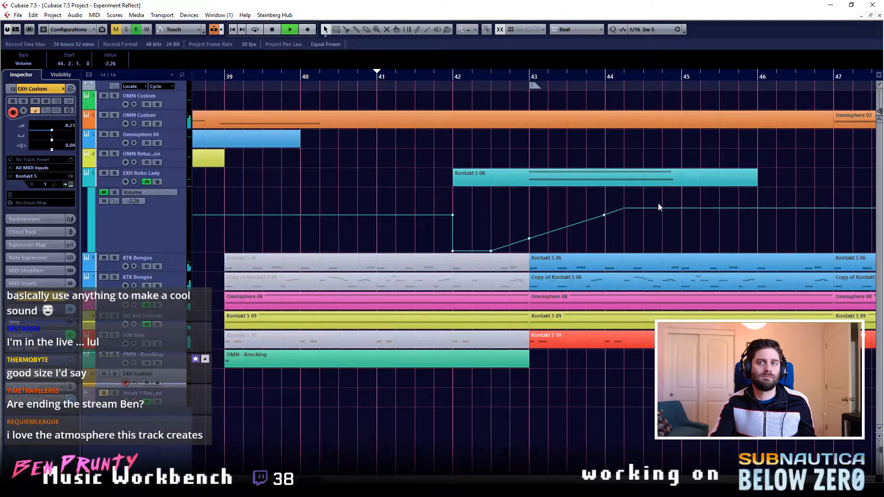
scroll(645, 203, "down", 3)
scroll(633, 200, "down", 1)
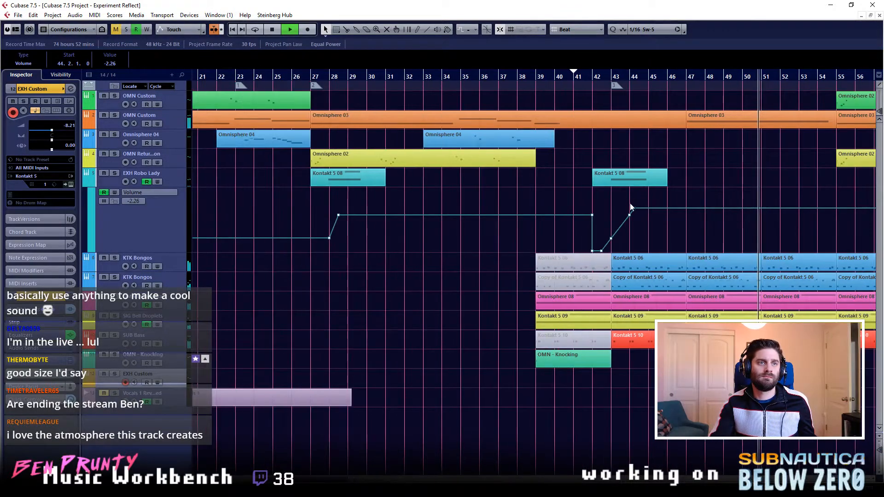
scroll(695, 220, "right", 3)
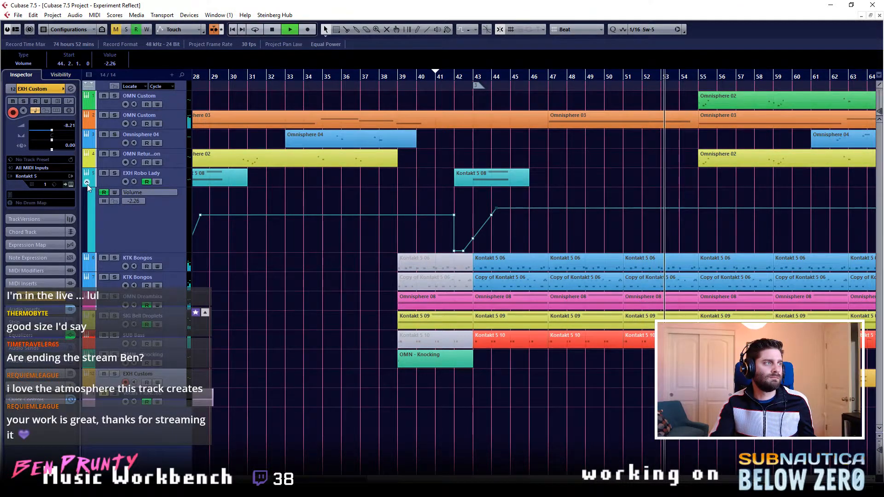
left_click(87, 184)
- Follow the playback past bar 66, stop it, and extend the Omnisphere 04 part starting at bar 61 to end at bar 68
scroll(709, 232, "right", 6)
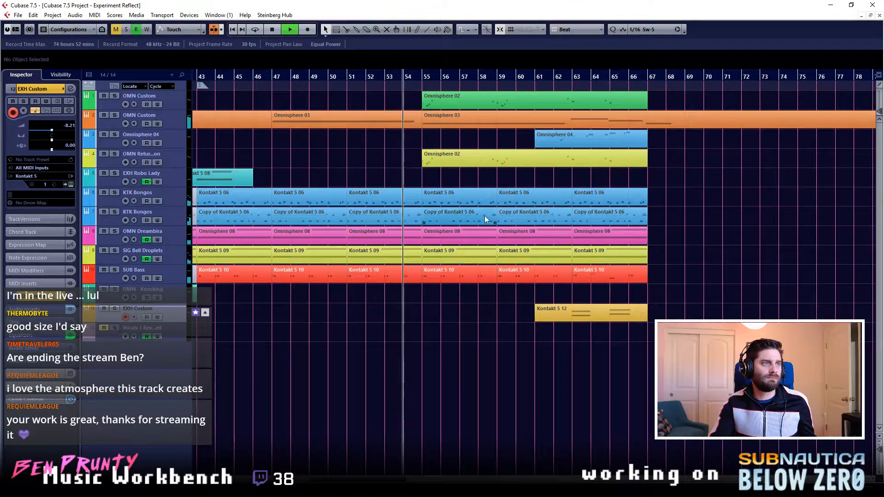
scroll(485, 216, "left", 2)
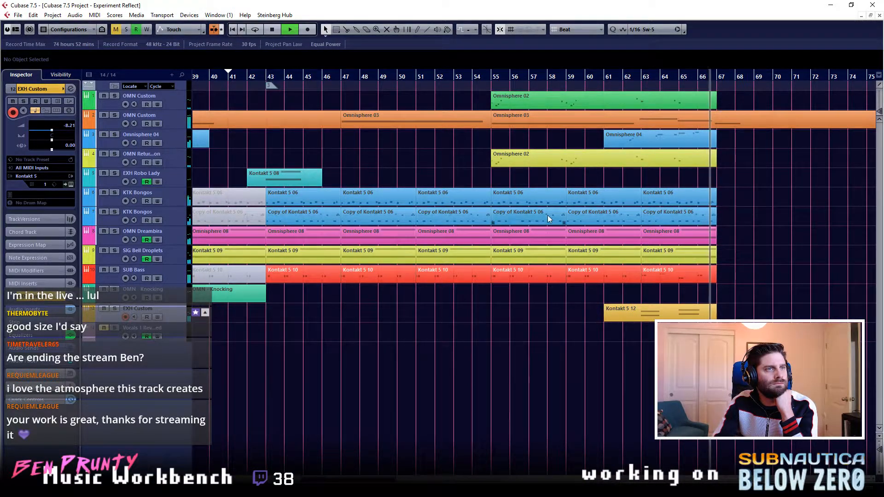
key("space")
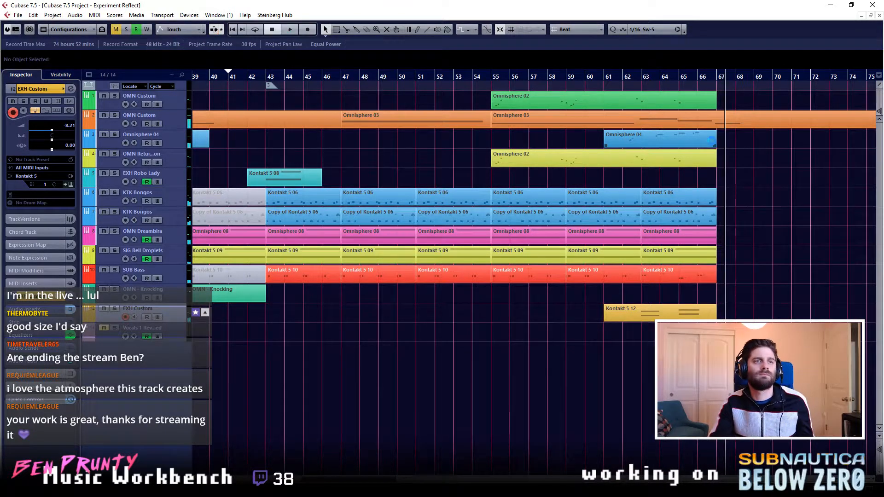
left_click_drag(713, 148, 732, 149)
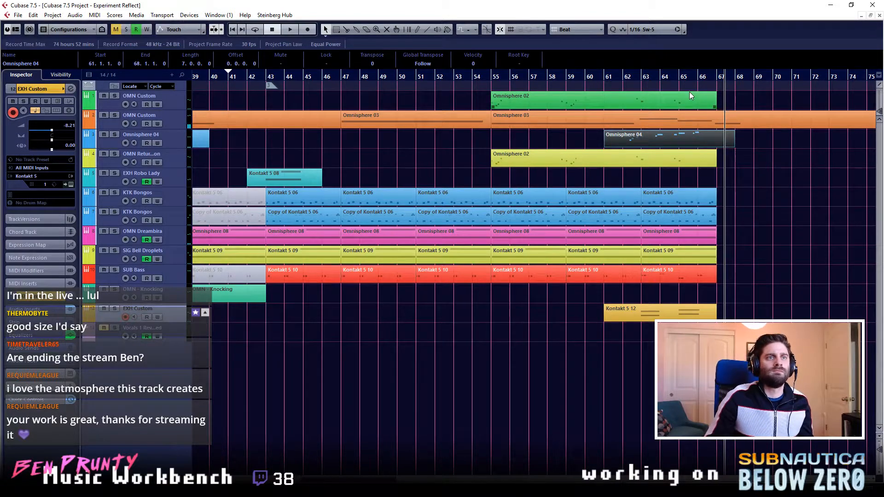
- Add short C3, D3 and E3 notes at bar 66 beats 3 and 4 and bar 67 beat 1 in the extended Omnisphere 04 part
double_click(708, 145)
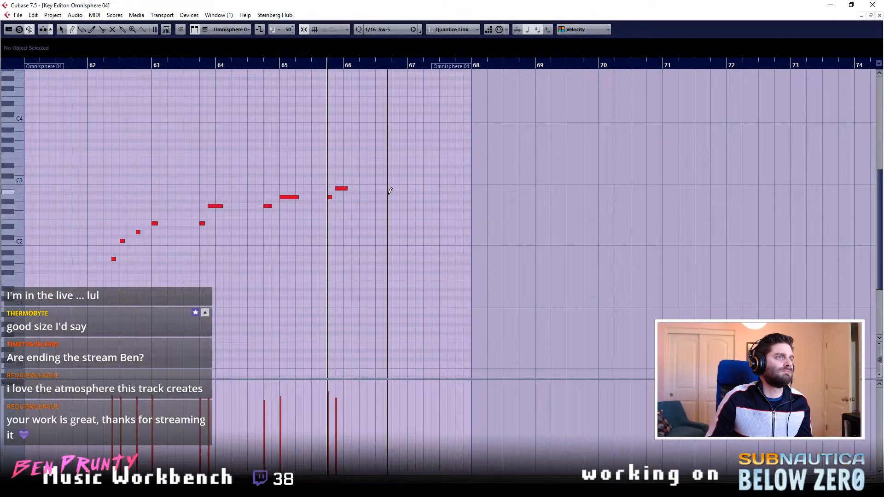
left_click(196, 65)
key("space")
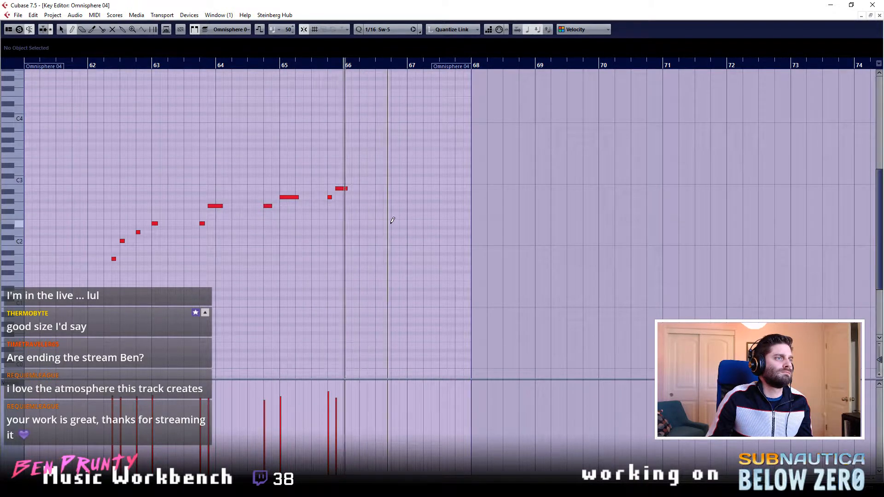
left_click(378, 189)
left_click(412, 172)
key("ctrl+z")
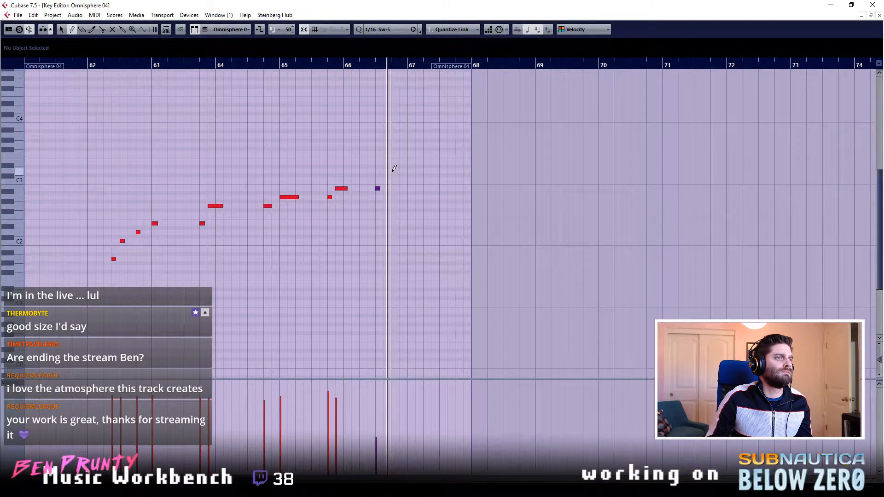
left_click(381, 180)
left_click(393, 171)
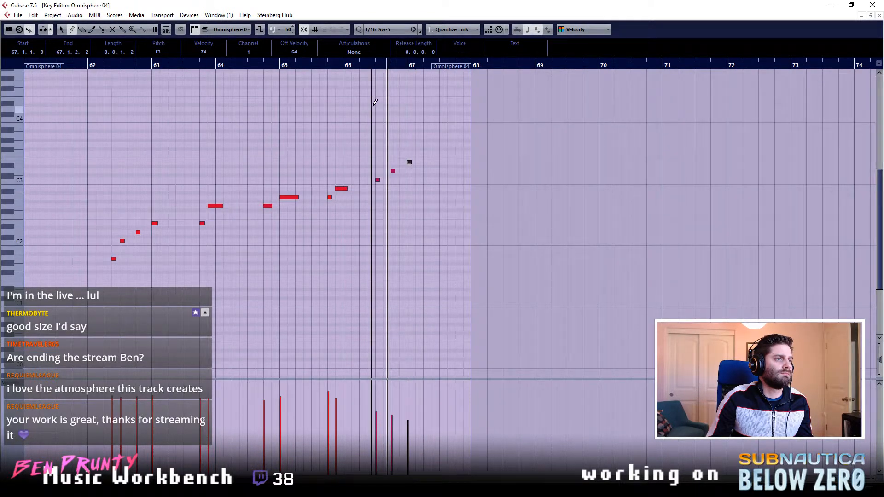
- Play the Omnisphere 04 phrase from bar 62 and add a short B2 note at 66.2.3 leading into the C3 note
left_click(91, 69)
key("space")
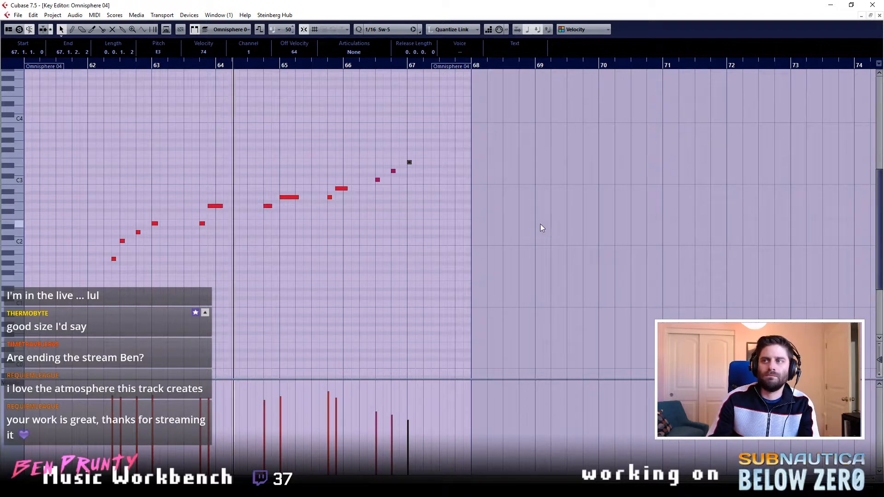
scroll(639, 211, "left", 1)
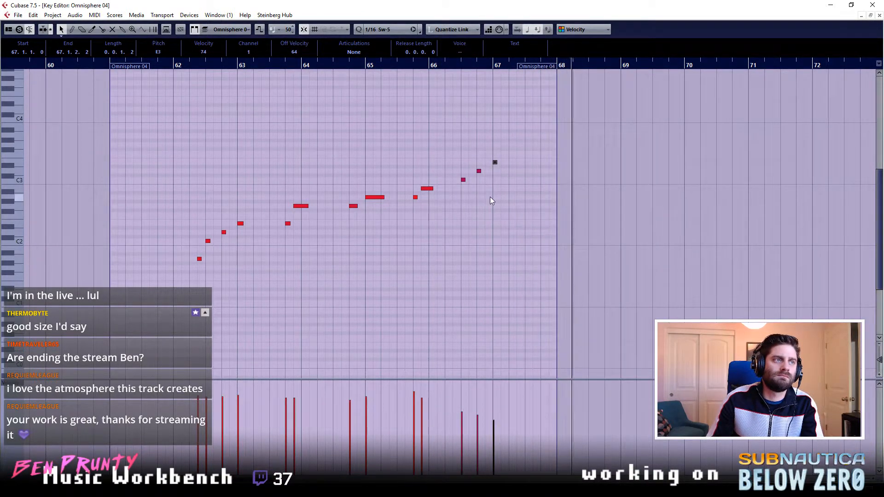
key("8")
left_click(456, 189)
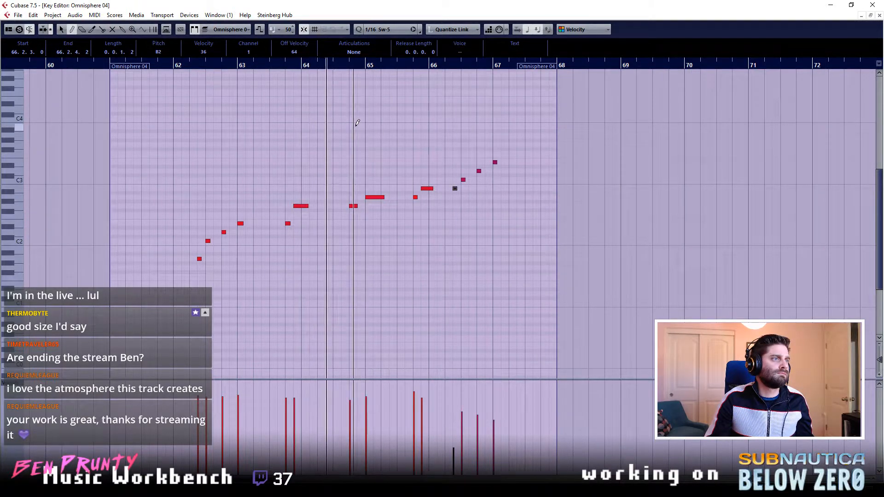
- Lower the velocities of the new D3 and C3 notes in bar 66, replay the phrase from bar 62, and close the Key Editor
key("1")
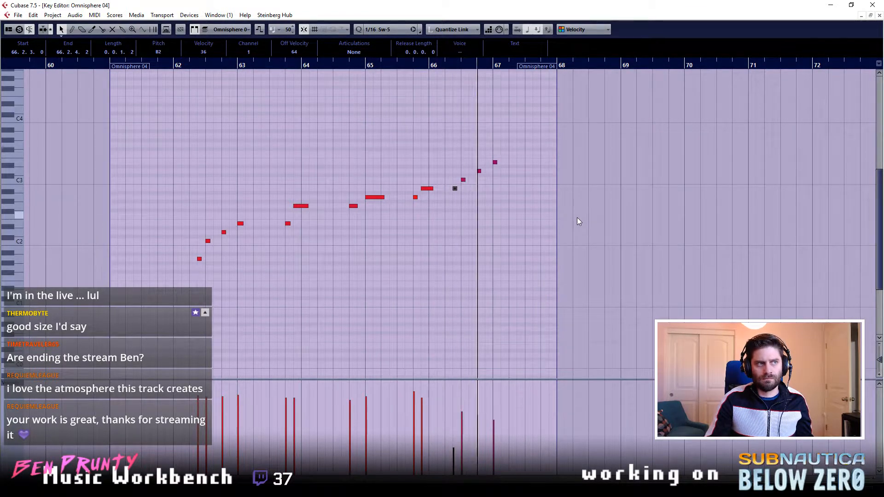
left_click(478, 436)
left_click(478, 431)
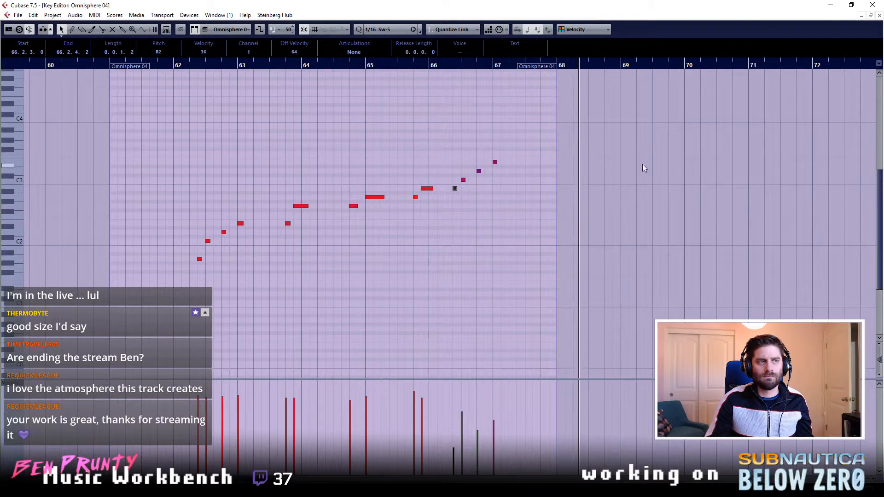
left_click(462, 429)
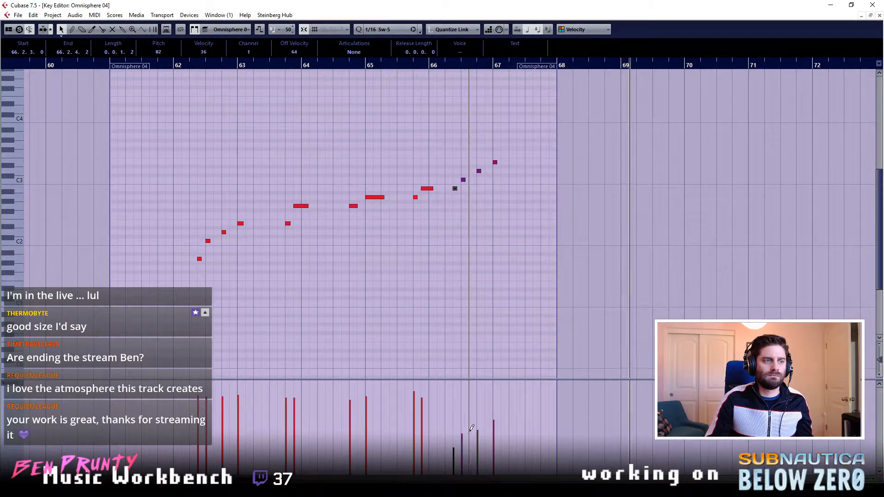
left_click(183, 67)
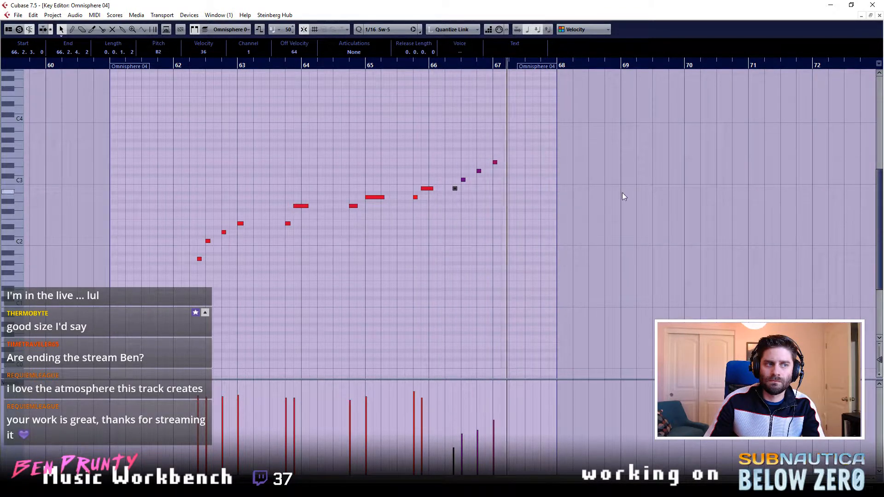
left_click(880, 15)
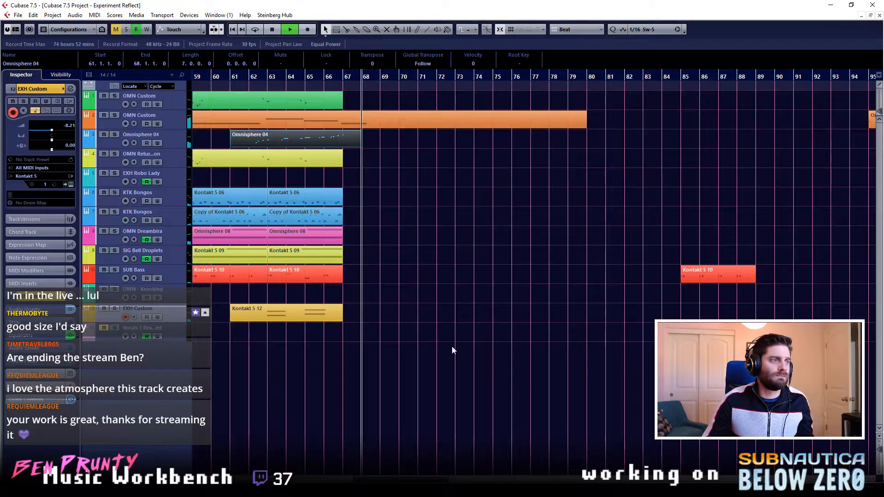
- Copy the OMN - Knocking part from bar 39 to bar 67
scroll(444, 345, "left", 6)
left_click(291, 300)
left_click_drag(291, 302, 692, 294)
scroll(624, 376, "down", 2)
- Play the transition into the copied OMN - Knocking part from about bar 62, stop, and place the playback position at bar 55
left_click(620, 80)
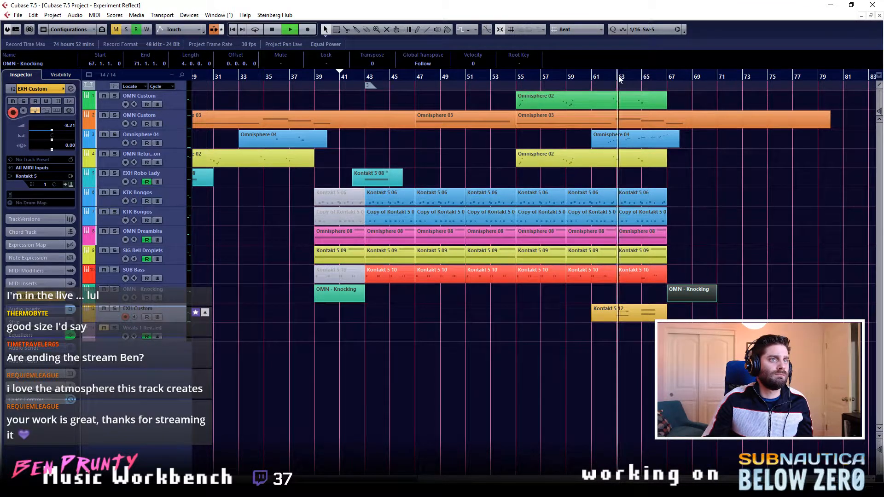
left_click(604, 78)
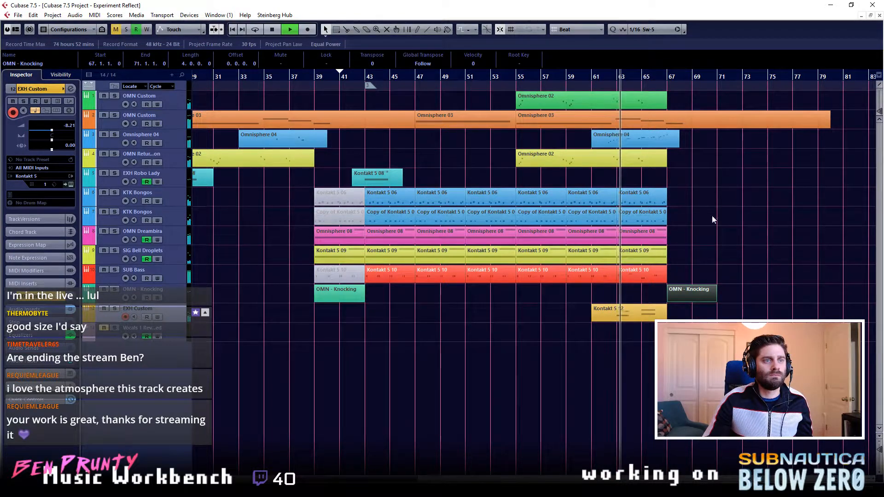
scroll(737, 297, "up", 2)
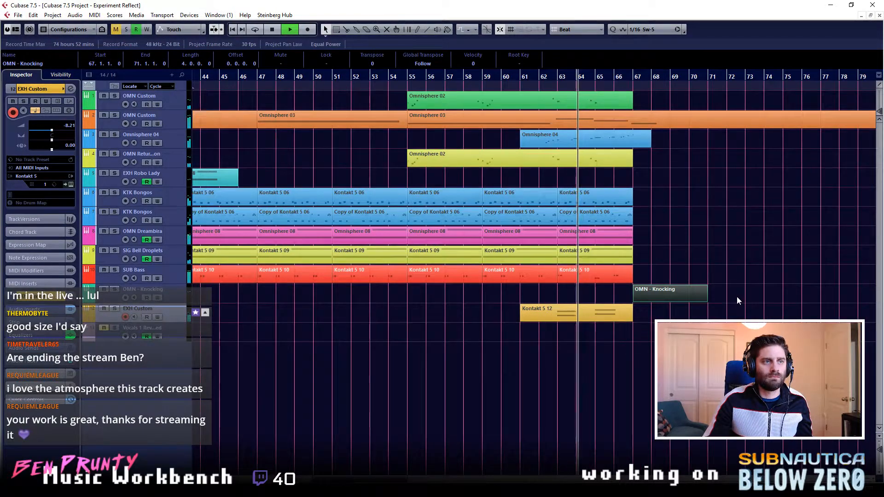
left_click(737, 297)
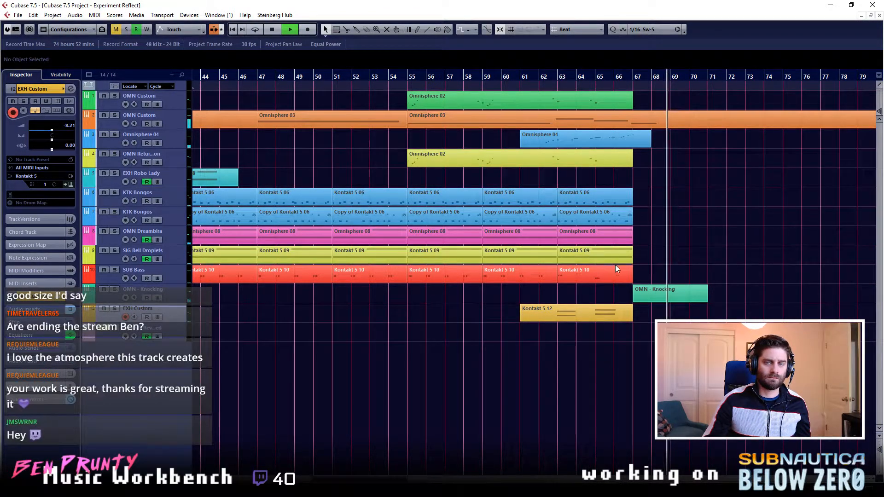
key("space")
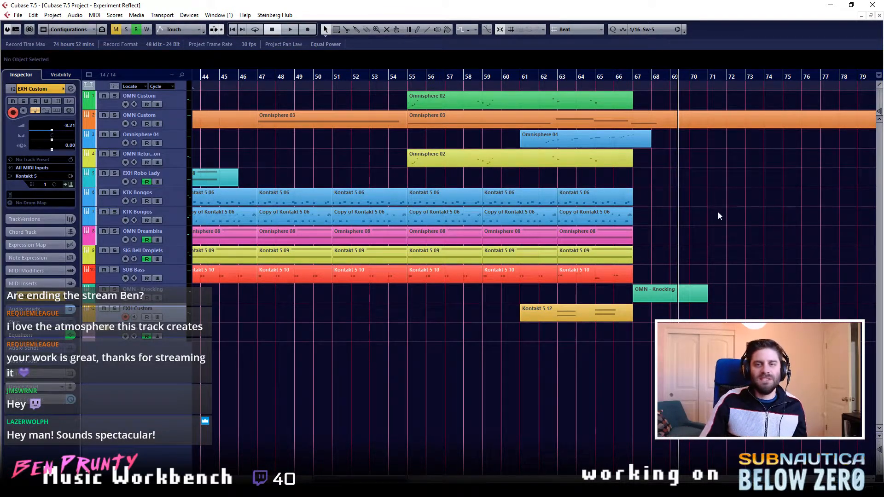
left_click(404, 78)
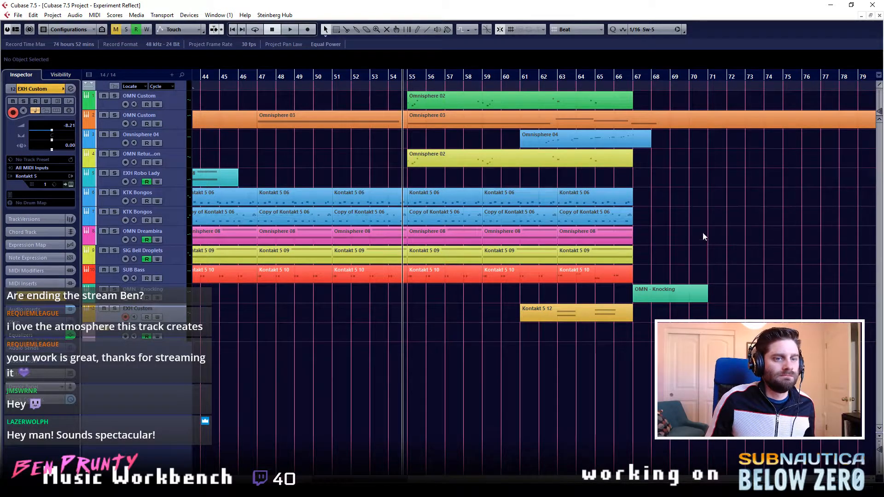
left_click(407, 80)
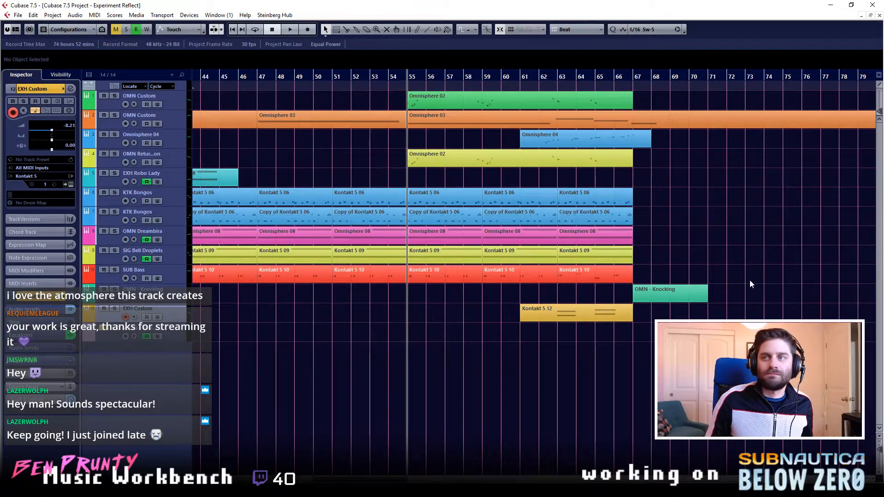
- Add a track below EXH Custom using the track preset "bp Below Zero - Vocals - The Ego"
scroll(589, 224, "down", 4)
scroll(678, 250, "up", 2)
scroll(678, 251, "left", 4)
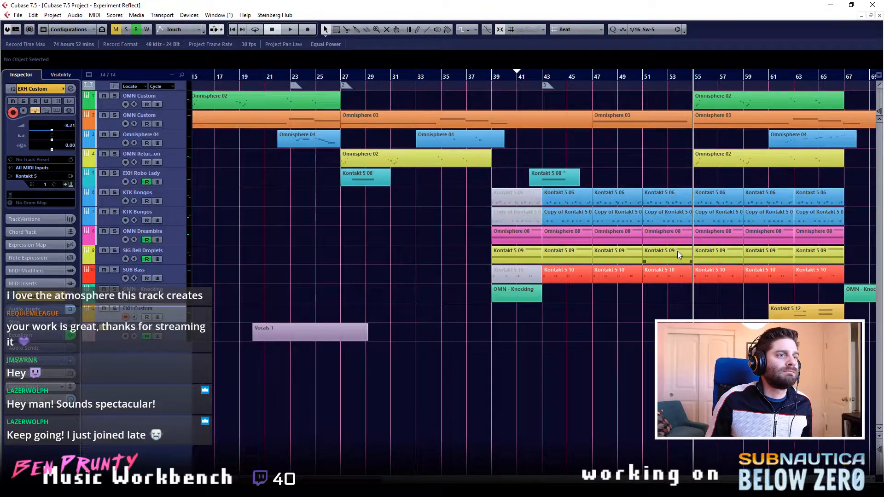
scroll(678, 251, "right", 3)
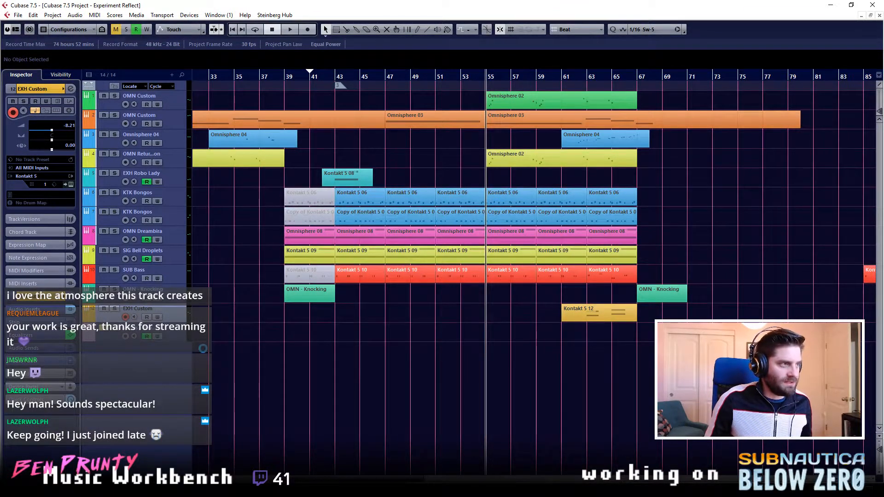
right_click(168, 359)
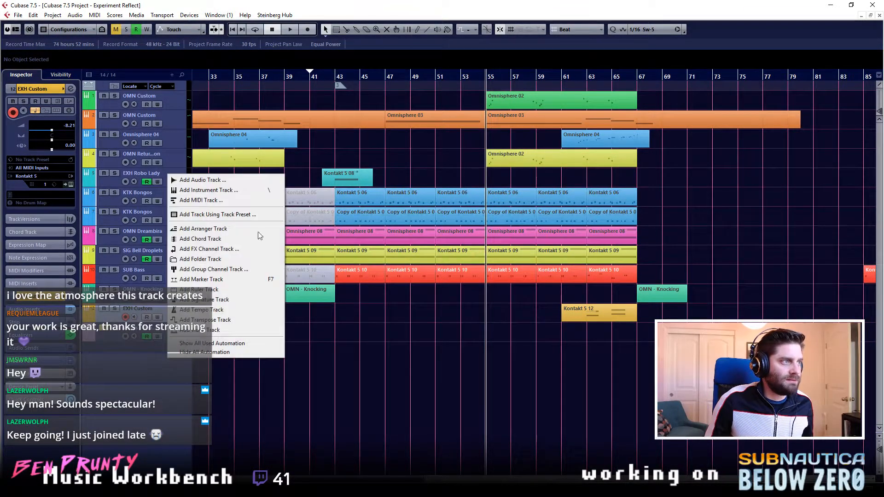
left_click(227, 220)
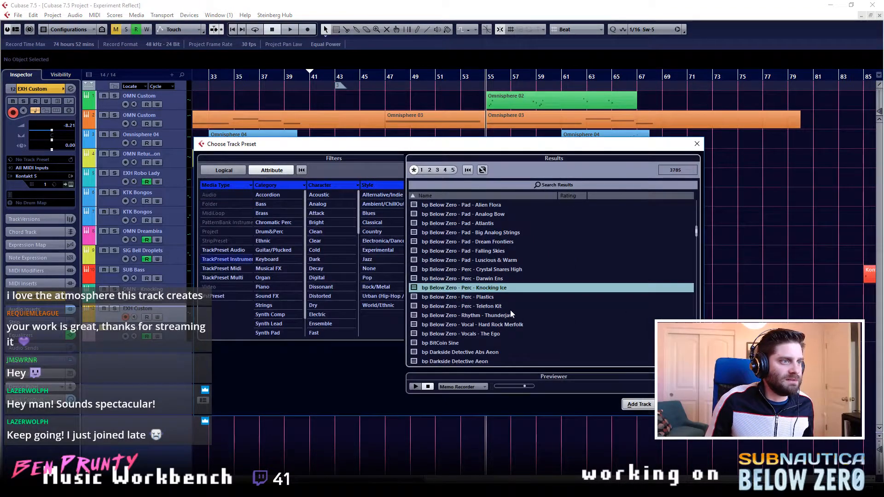
left_click(492, 335)
left_click(638, 405)
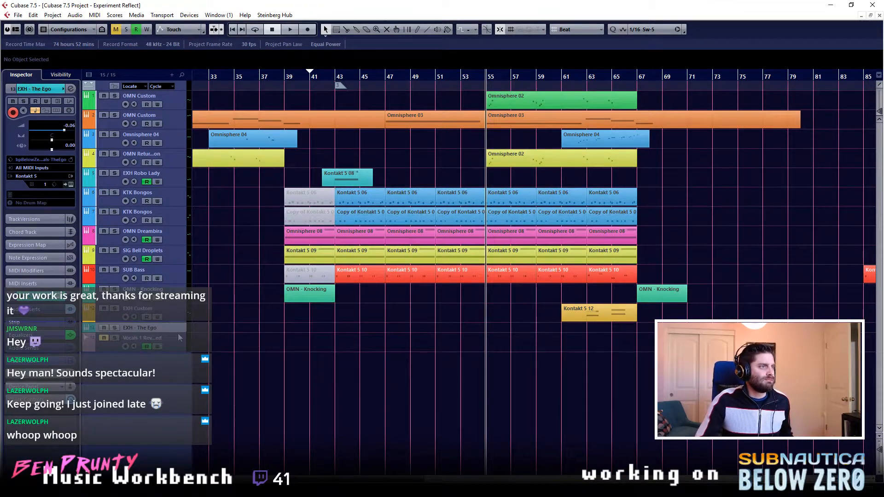
- Open the EXHALE instrument on the EXH - The Ego track, switch Source B off, and tune Source A to -12.00
left_click_drag(176, 333, 175, 343)
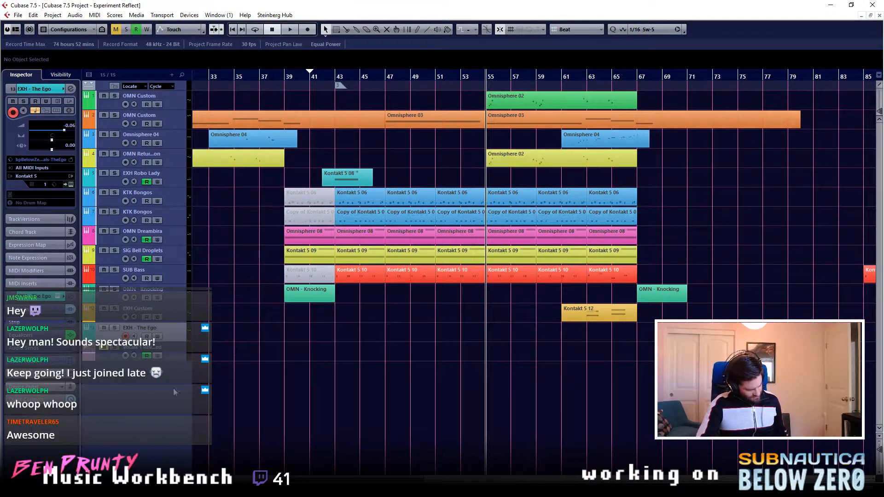
key("e")
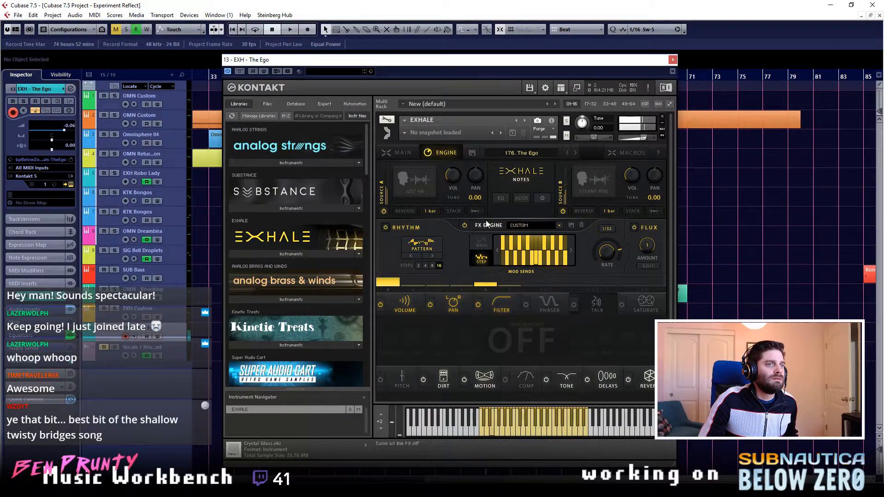
left_click(564, 211)
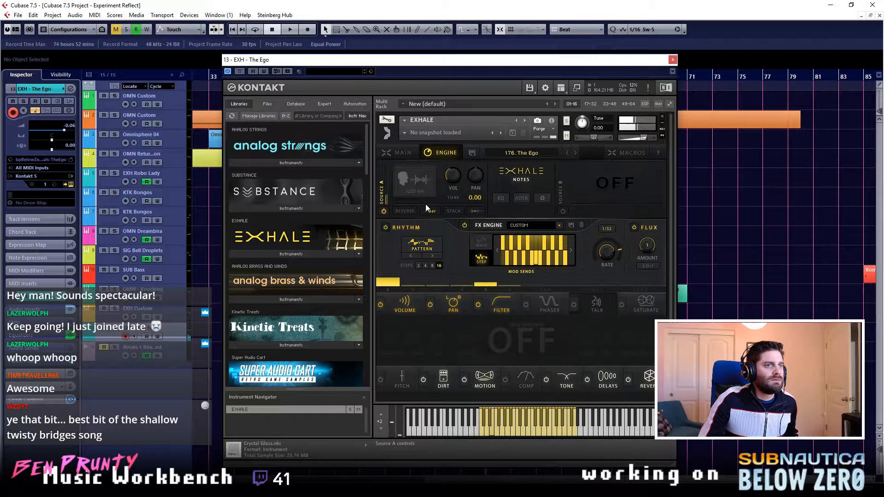
left_click_drag(476, 198, 461, 301)
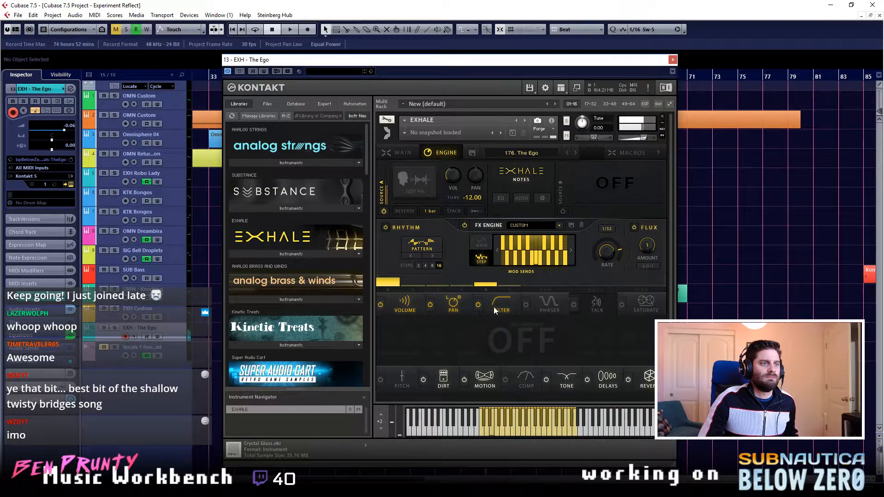
- Set the third EQ band of EXH - The Ego to about -18.1 dB at 170.9 Hz, and close the channel and instrument windows
key("e")
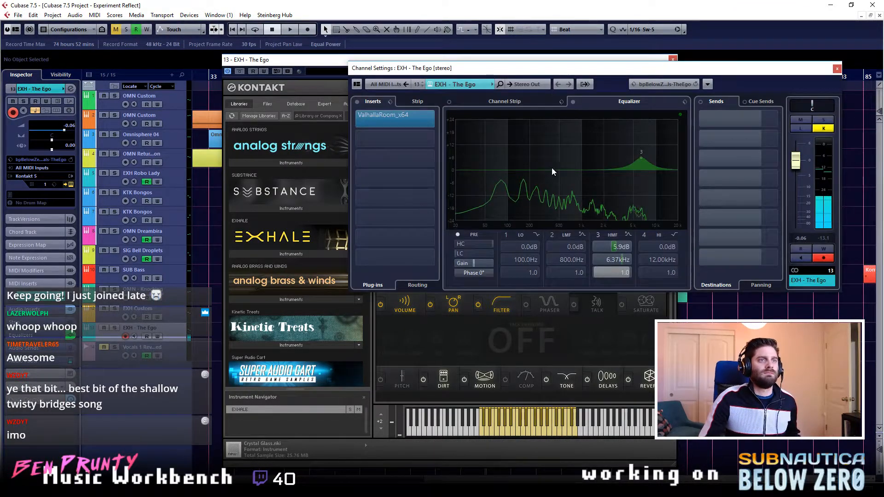
left_click_drag(549, 208, 525, 210)
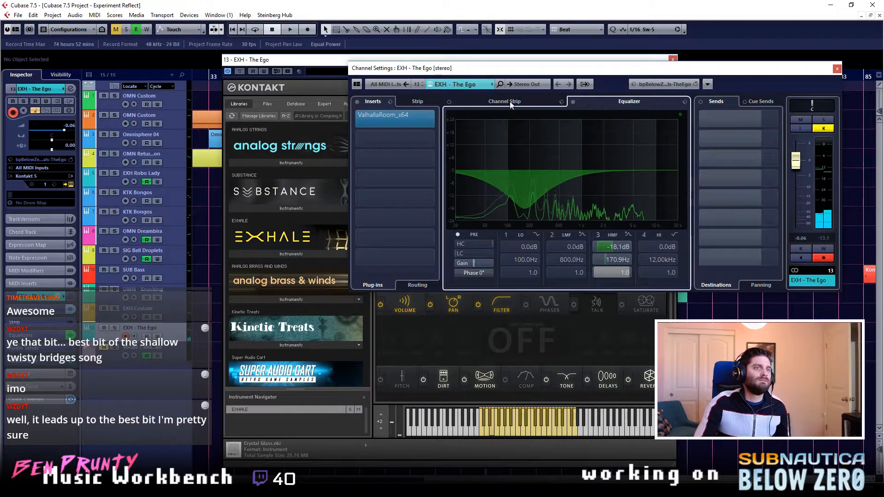
left_click(837, 69)
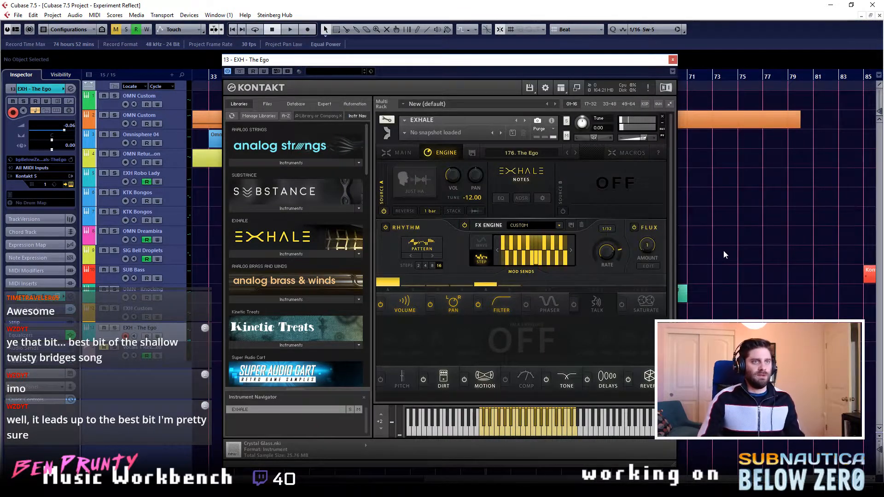
left_click(673, 60)
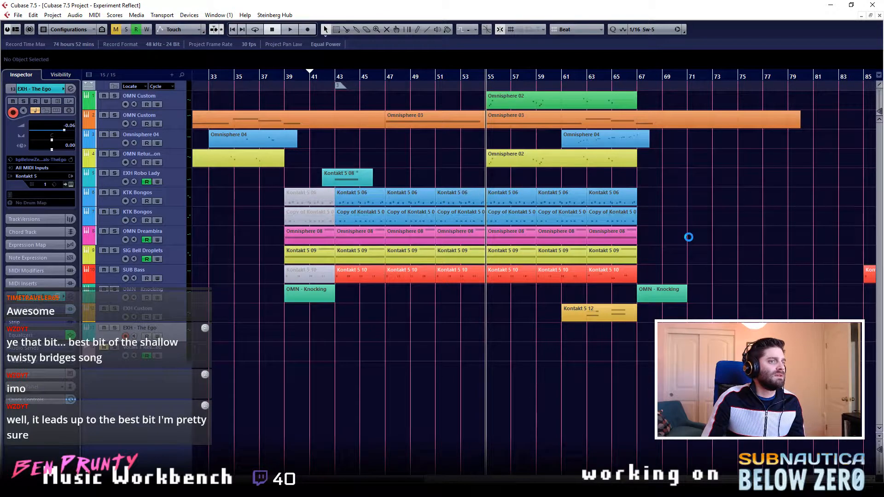
- Close the Experiment Reflect project and open the Deep Twisty Bridges project
left_click(879, 15)
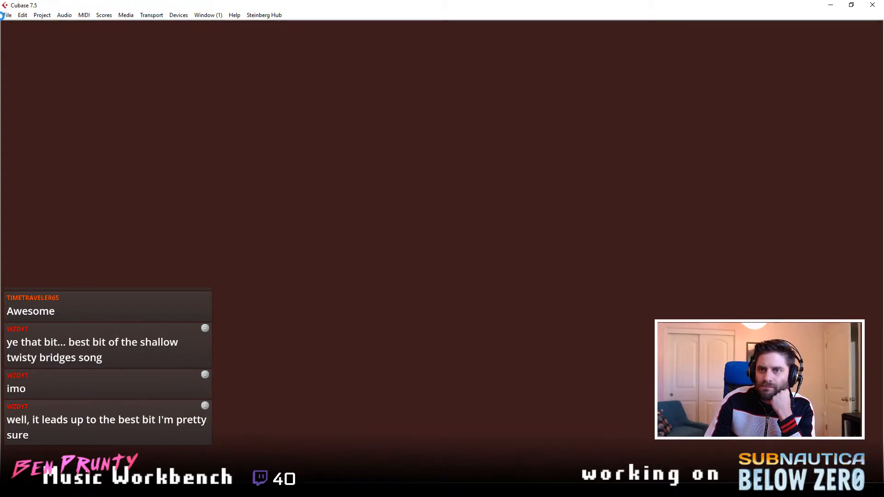
left_click(8, 17)
left_click(24, 47)
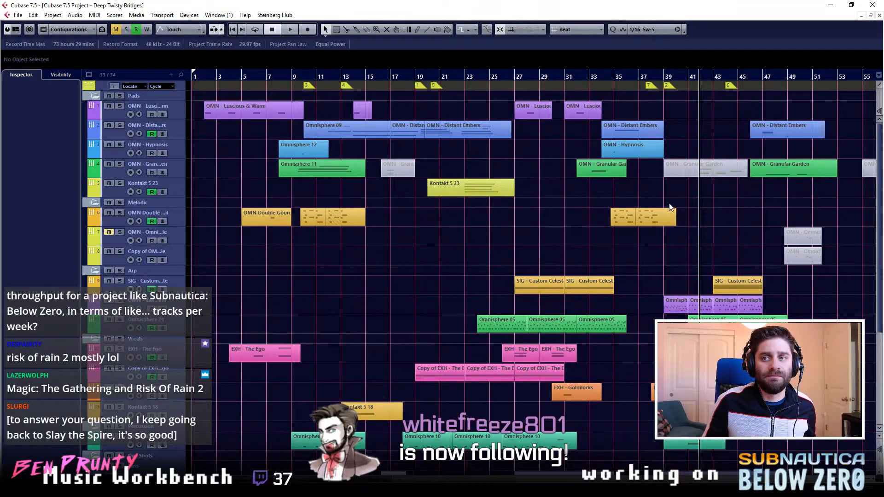
- Find the Copy of EXH - The Ego track, play it soloed from bar 19, stop, and turn solo off
left_click(671, 215)
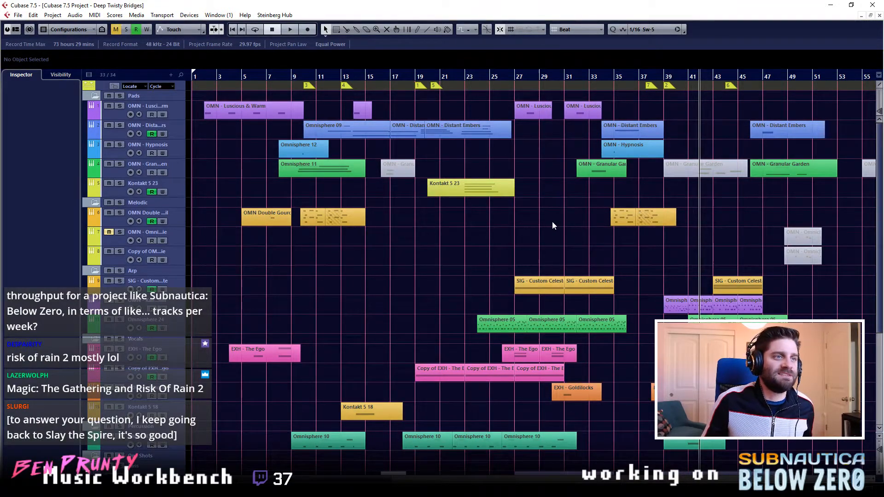
scroll(552, 222, "up", 4, "ctrl")
scroll(552, 222, "down", 3)
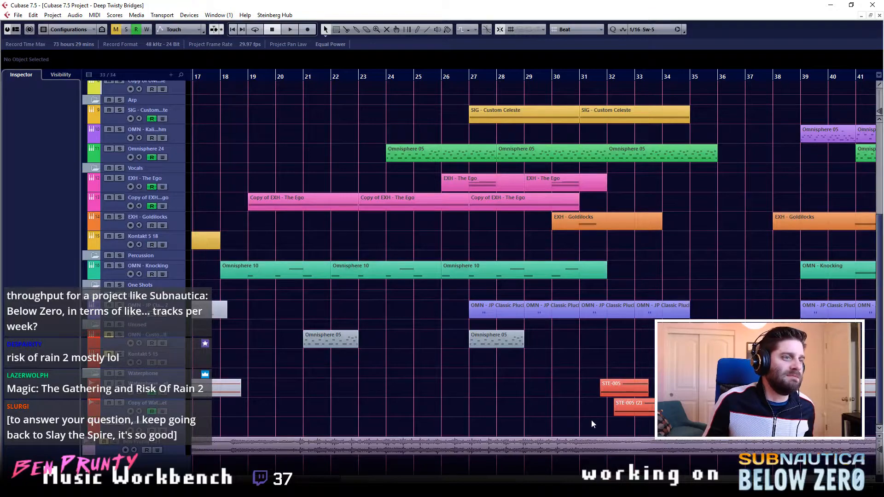
scroll(520, 205, "left", 4)
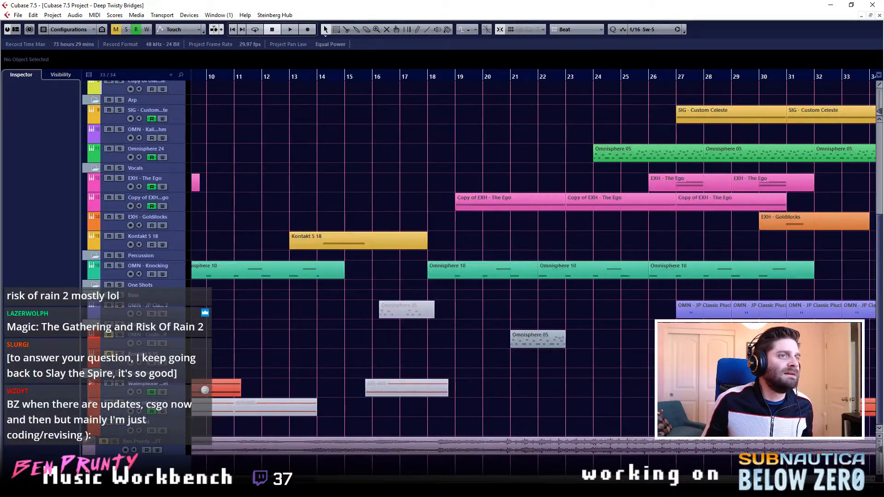
left_click(184, 209)
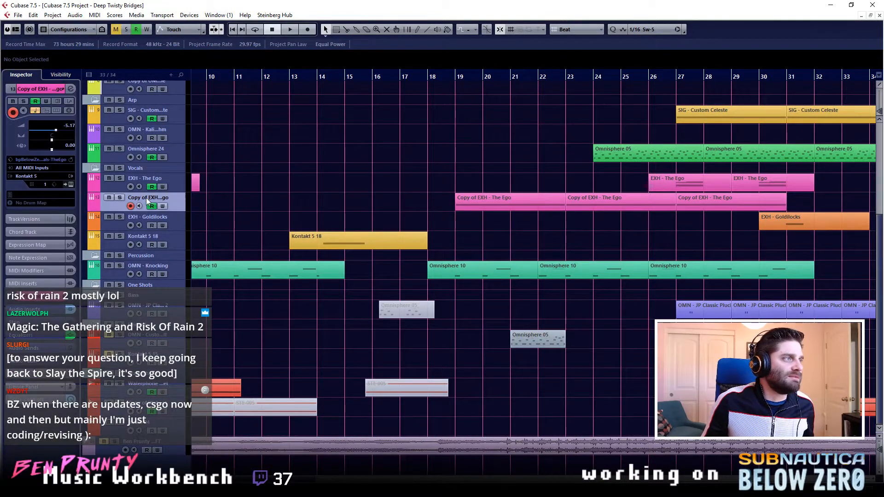
left_click(453, 78)
key("space")
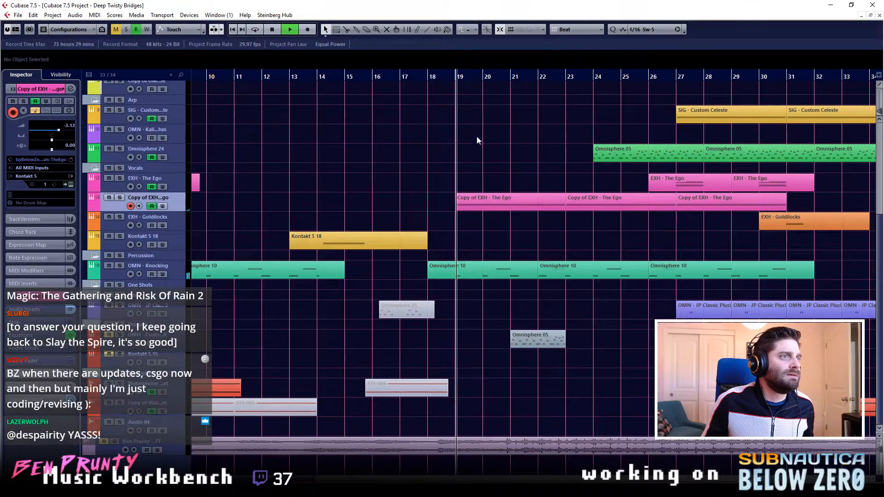
key("s")
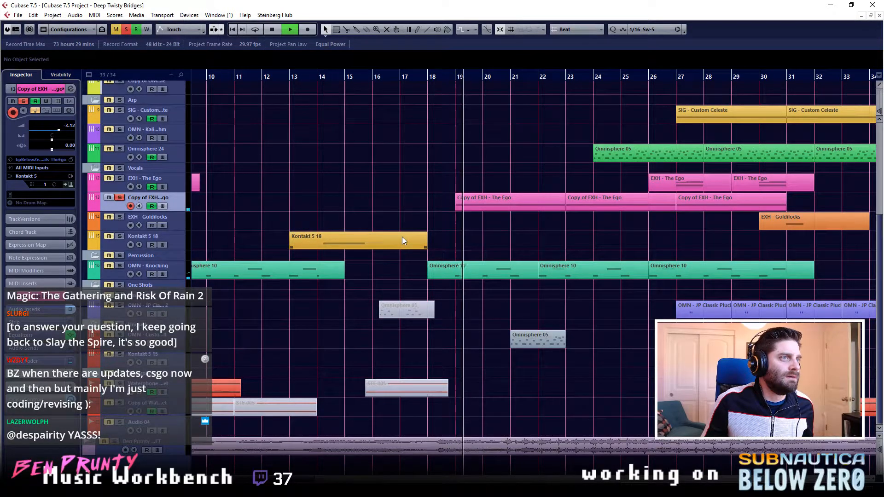
key("space")
right_click(182, 202)
key("Escape")
left_click(119, 197)
- Save the Copy of EXH - The Ego track as the track preset "bp Below Zero - Vocals - Deep Ego"
right_click(118, 206)
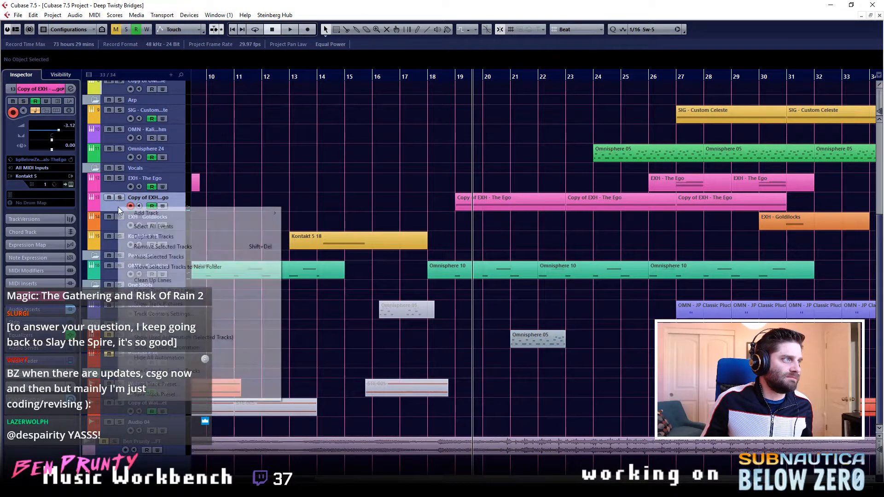
left_click(179, 397)
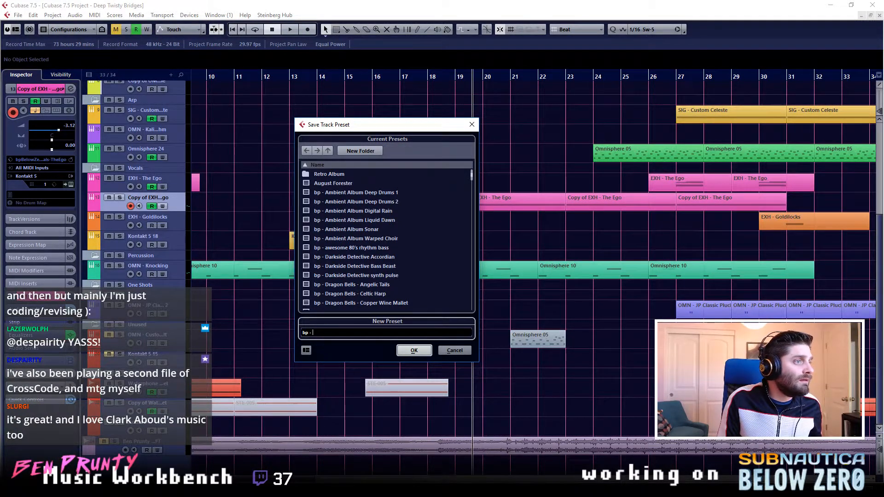
scroll(356, 271, "down", 10)
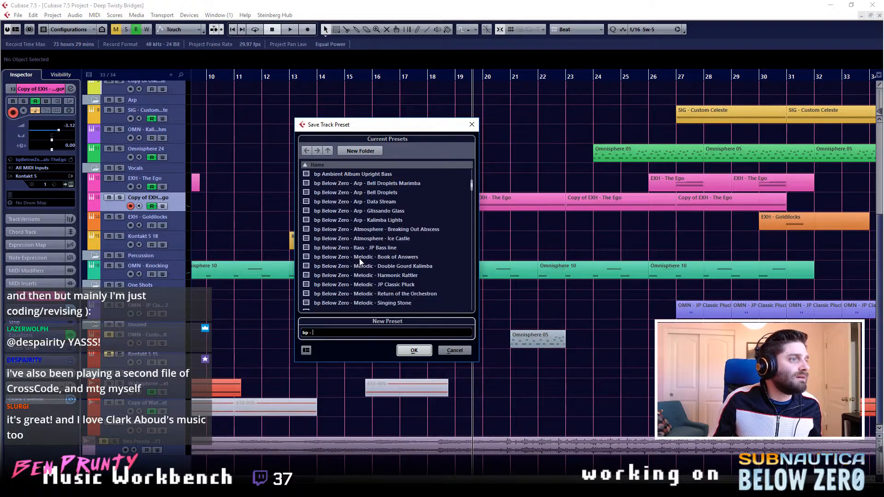
key("BackSpace")
key("BackSpace")
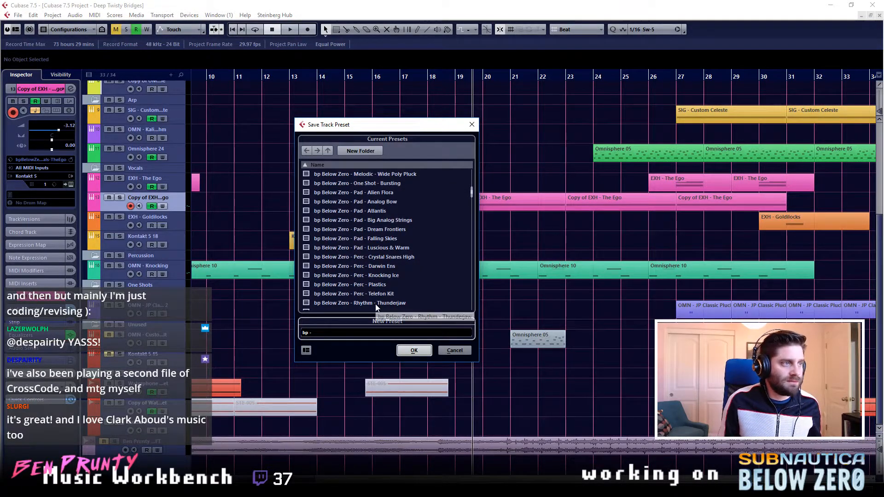
type("Below ")
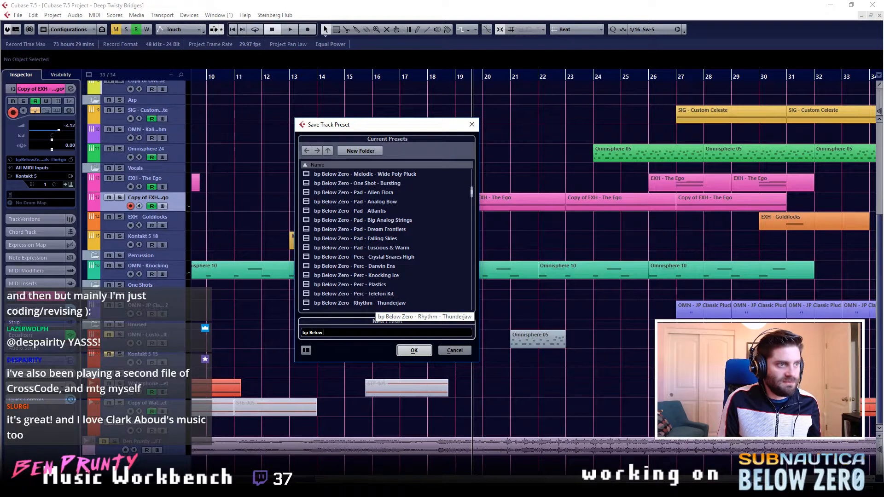
type("Zero - Vov")
type("als - Deep Ego")
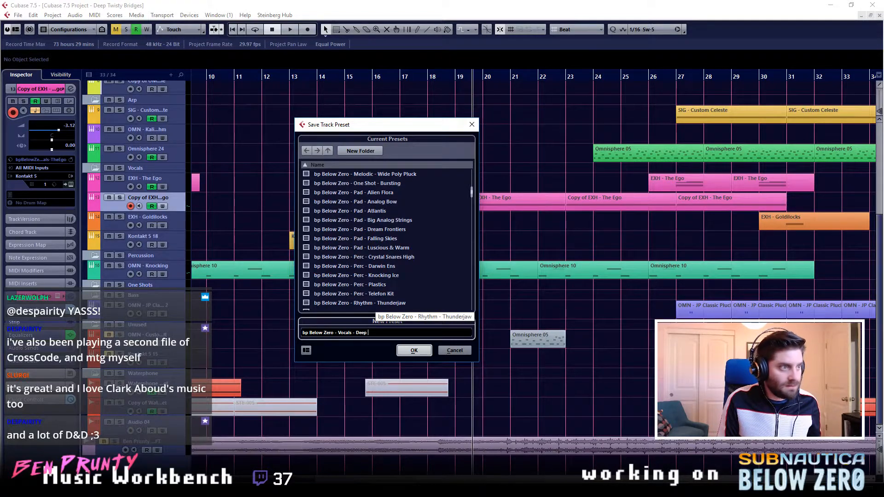
left_click(414, 350)
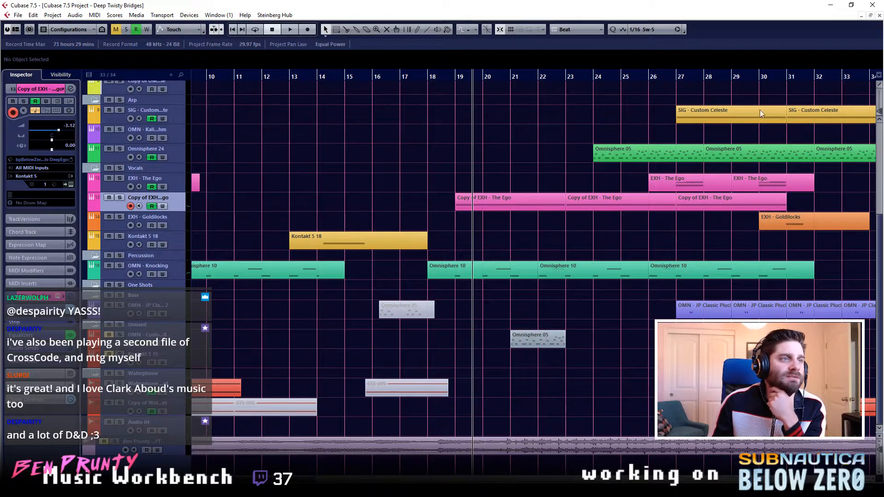
- Close Deep Twisty Bridges without saving and reopen Experiment Reflect, dismissing the jBridge and missing-files dialogs
left_click(880, 16)
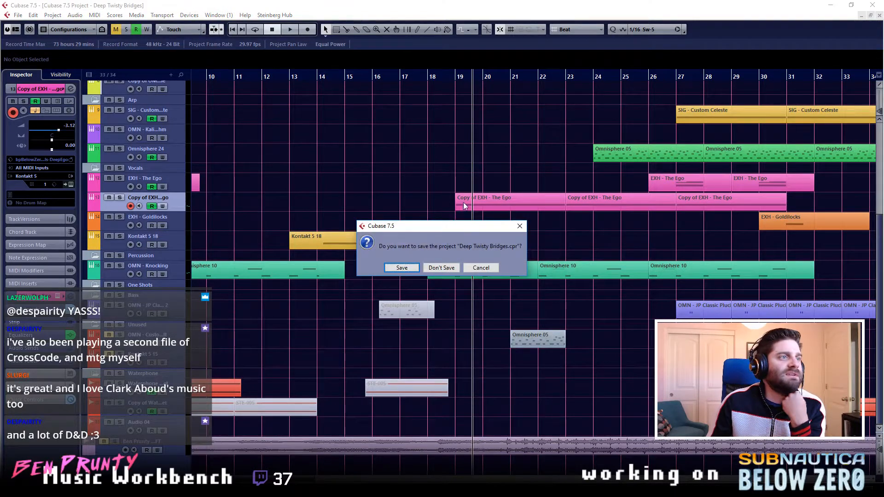
left_click(441, 266)
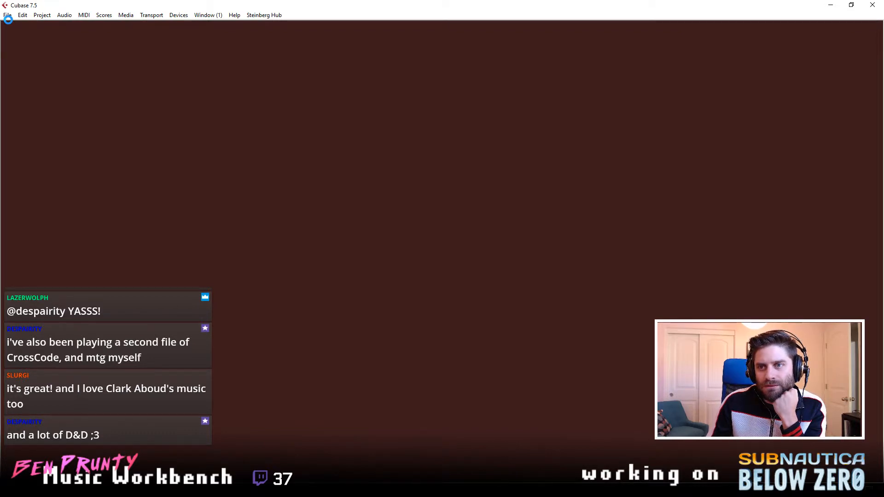
left_click(7, 15)
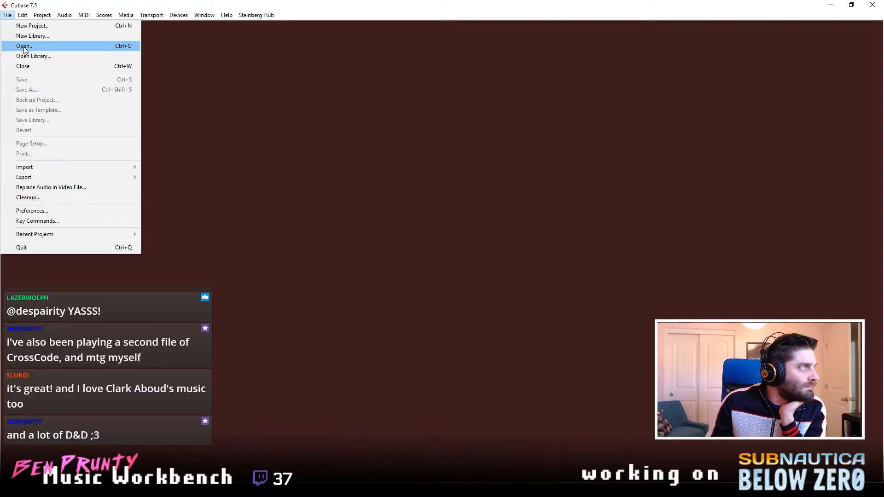
mouse_move(32, 236)
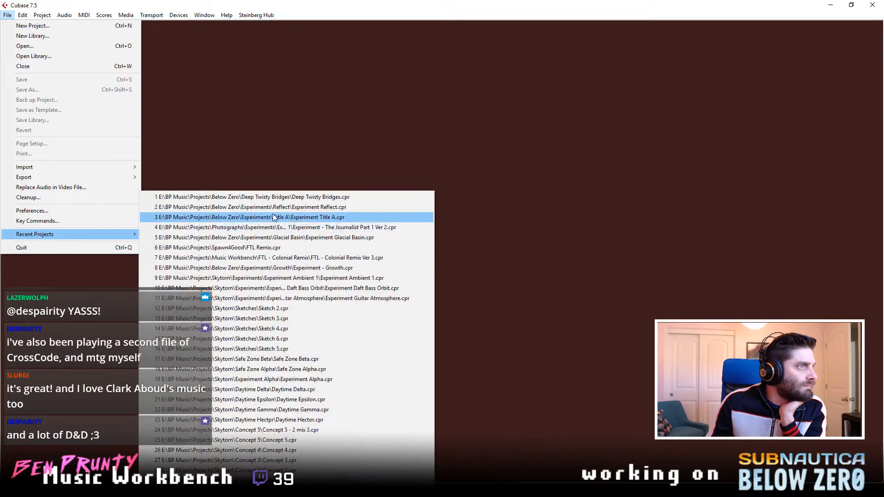
left_click(279, 211)
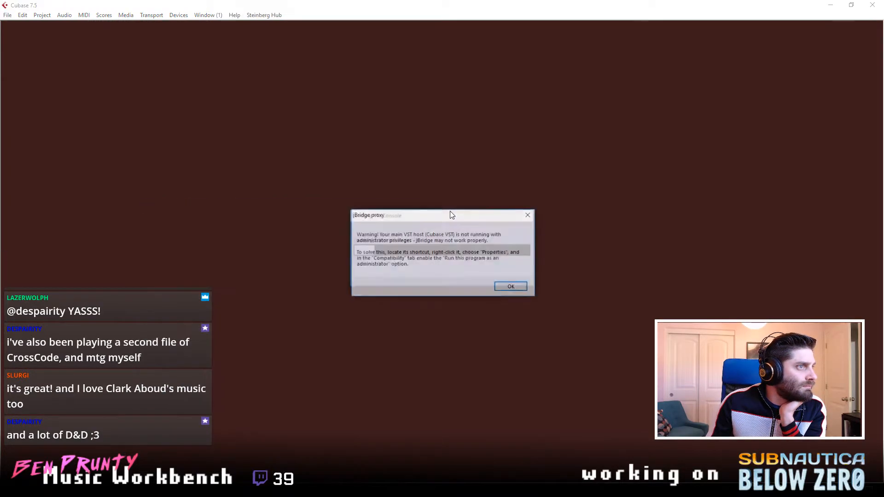
left_click(520, 289)
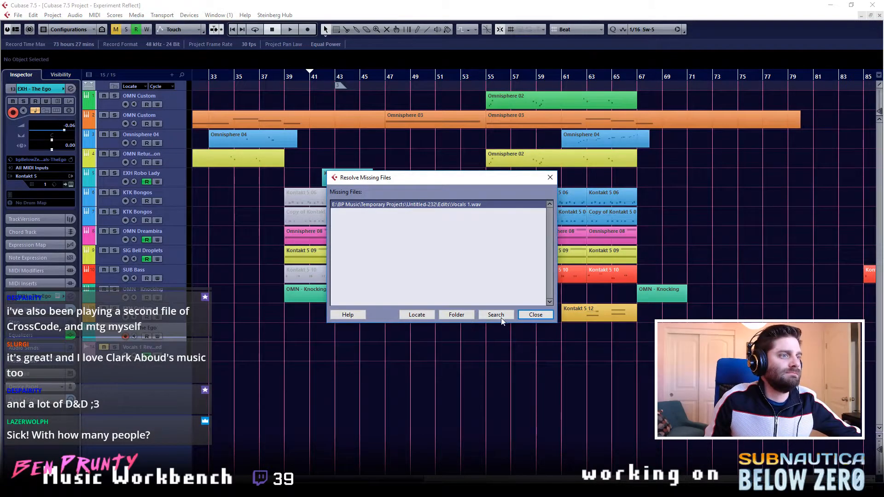
left_click(534, 315)
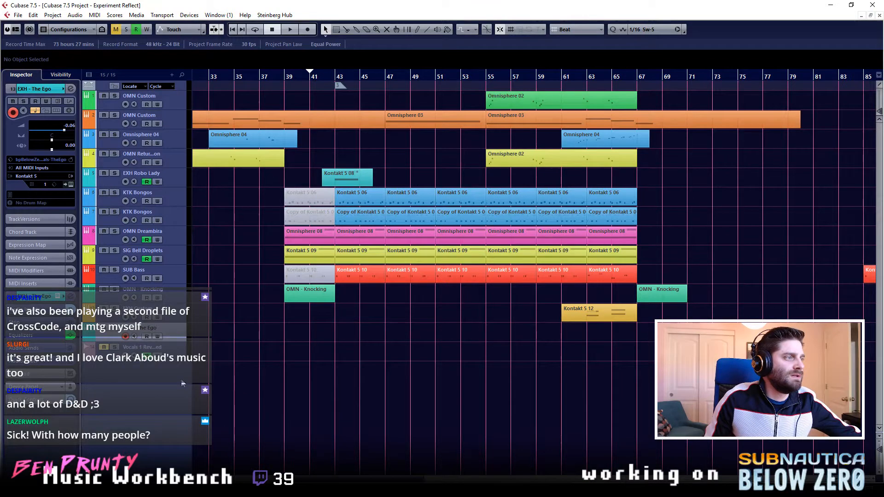
- Check the VoxengoRecorder.64 insert on the Stereo Out channel in the MixConsole, and return to the project window
right_click(142, 378)
left_click(372, 326)
key("F3")
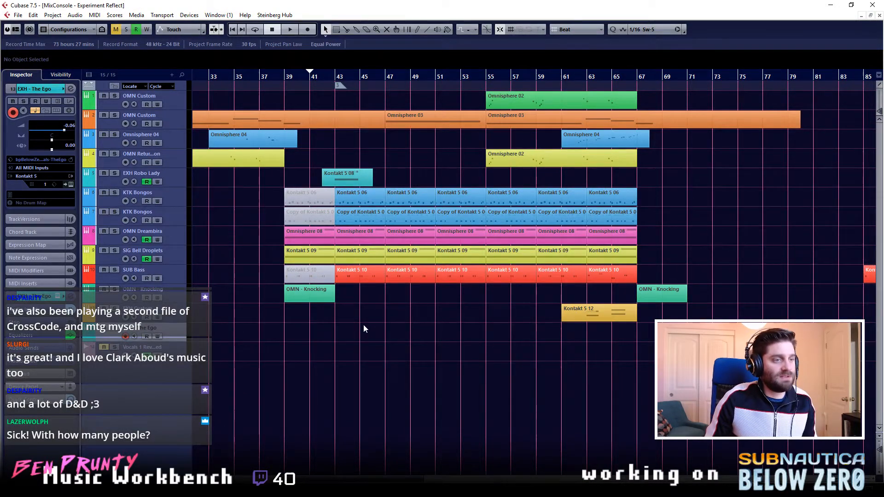
left_click(855, 348)
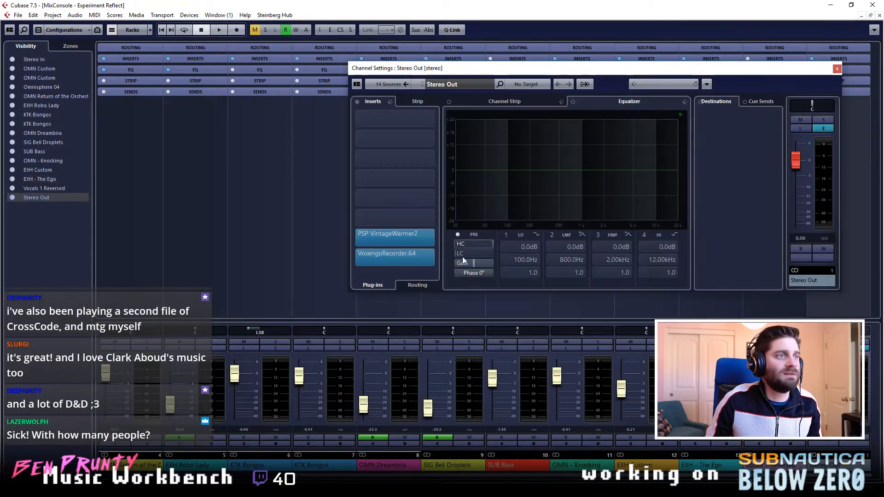
left_click(414, 255)
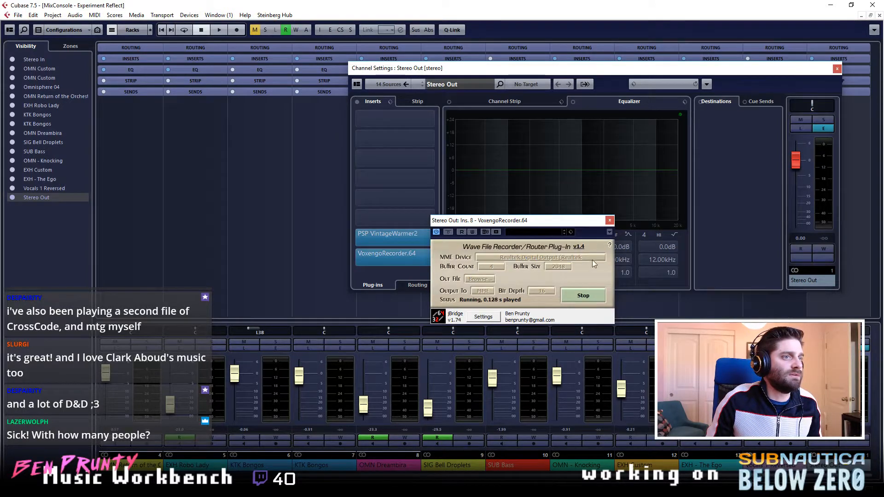
left_click(609, 220)
left_click(837, 69)
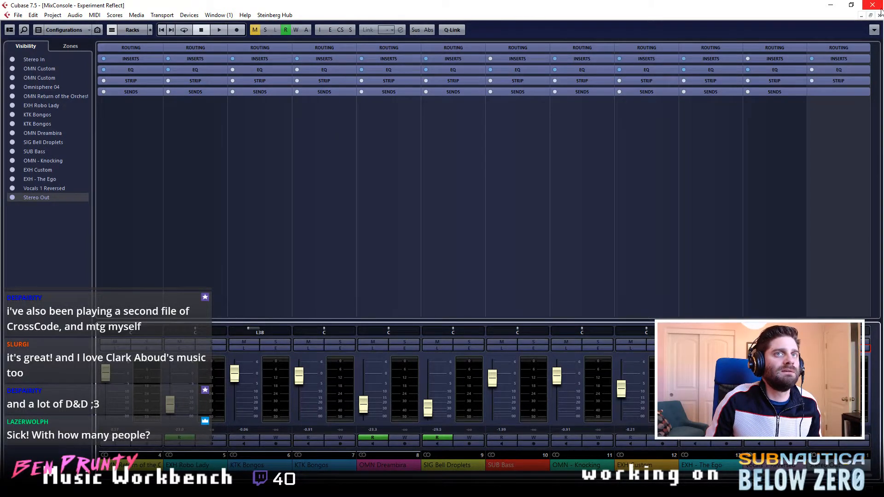
left_click(870, 15)
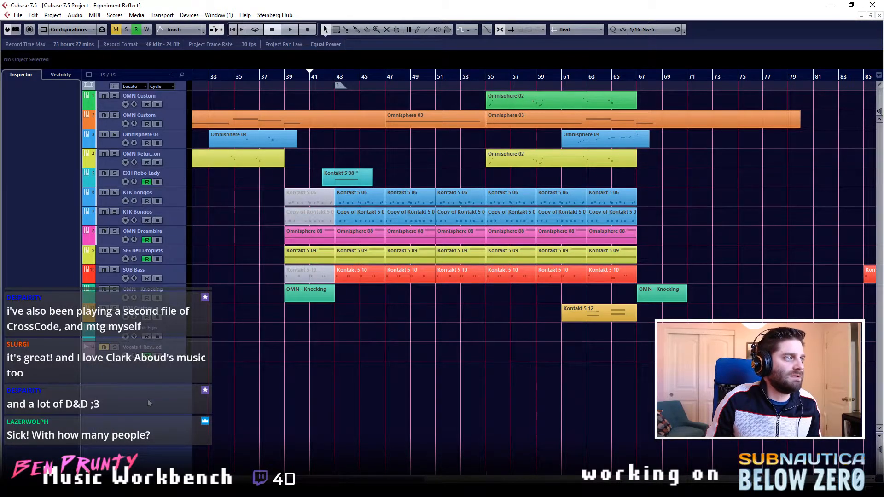
- Add a track from the preset "bp Below Zero - Vocals - Deep Ego" and enlarge its track height slightly
right_click(130, 422)
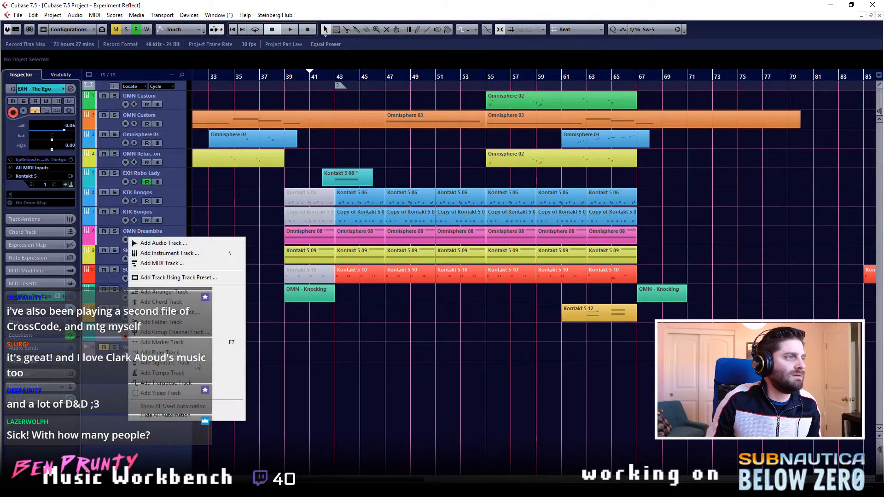
left_click(206, 279)
scroll(491, 309, "up", 3)
scroll(515, 326, "down", 1)
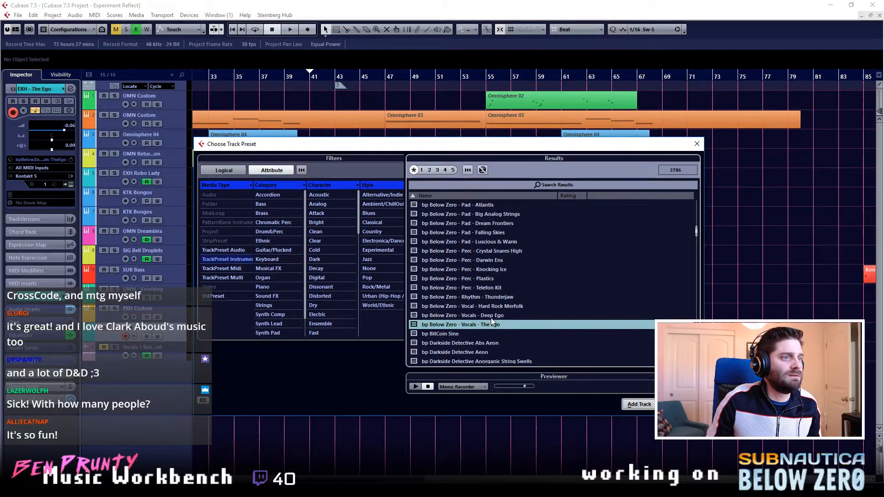
left_click(639, 404)
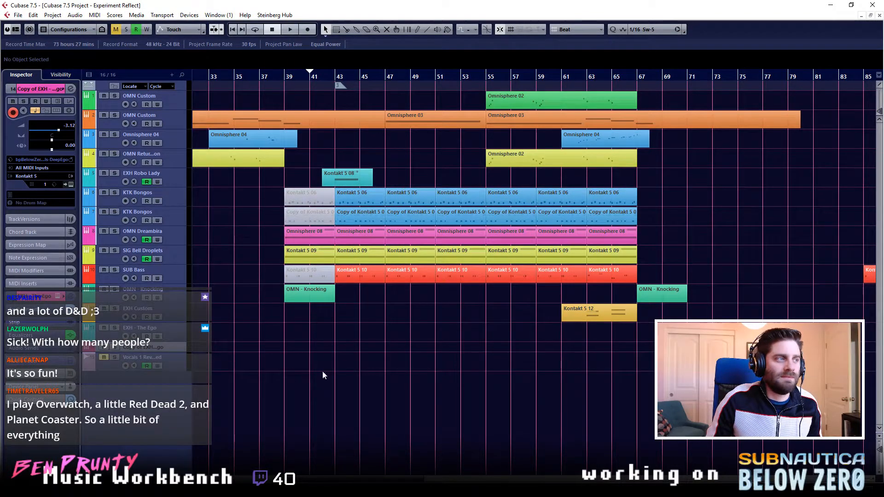
left_click_drag(181, 357, 180, 366)
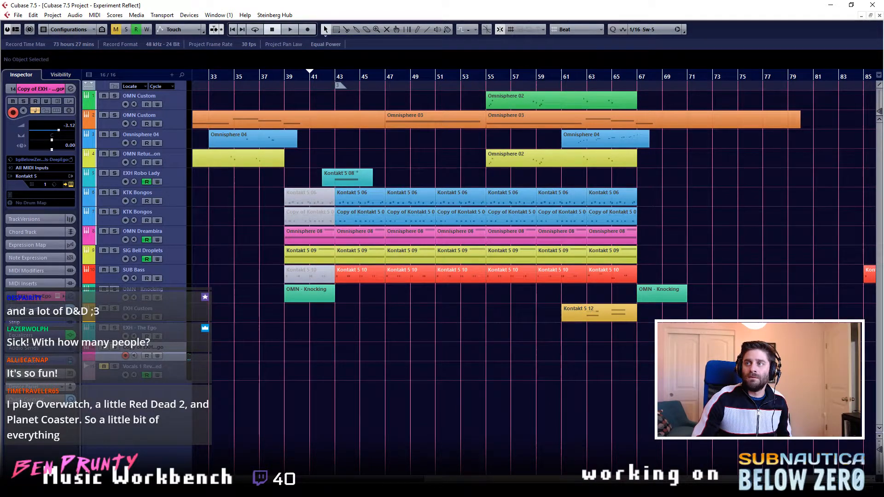
- Set the Exhale rhythm rate of the Copy of EXH - The Ego track to 1/16 in Kontakt, and close the instrument
left_click_drag(883, 41, 570, 57)
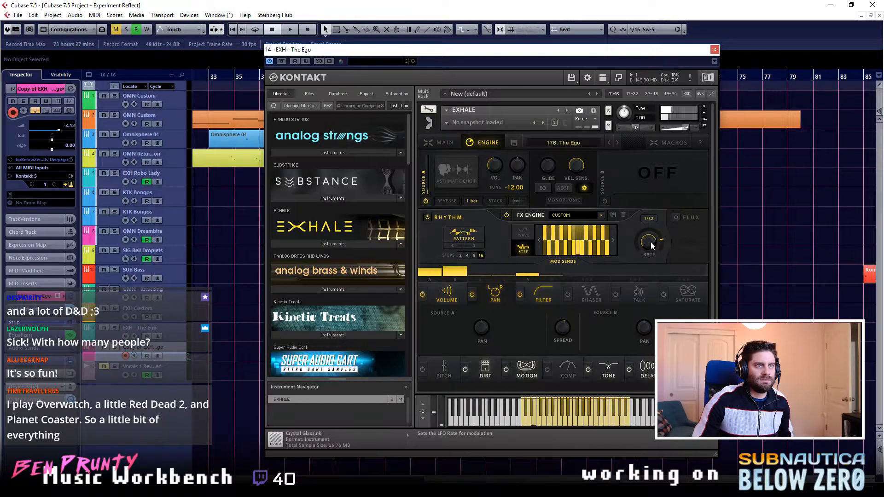
left_click_drag(643, 247, 642, 250)
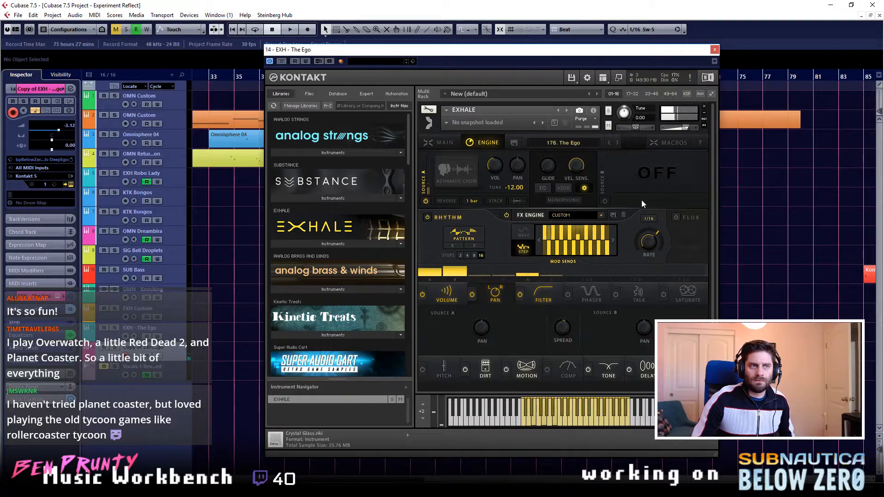
left_click(714, 51)
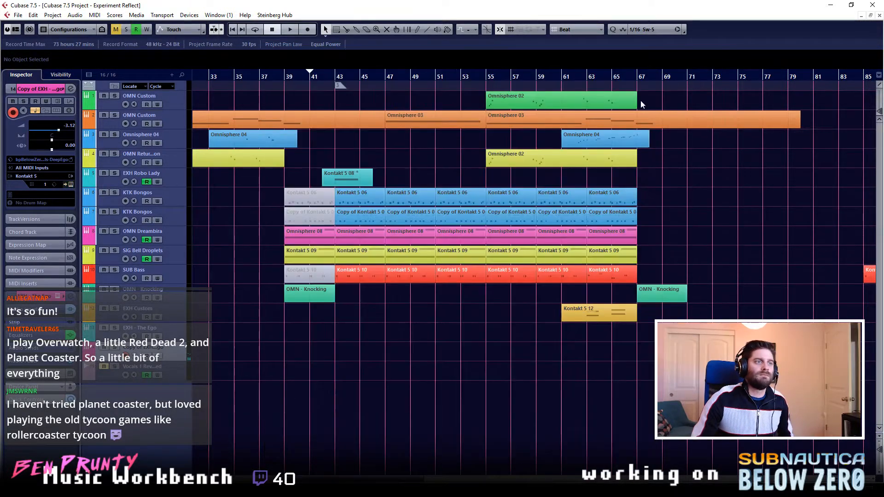
- Play the arrangement, stop, and restart playback from about bar 37
key("space")
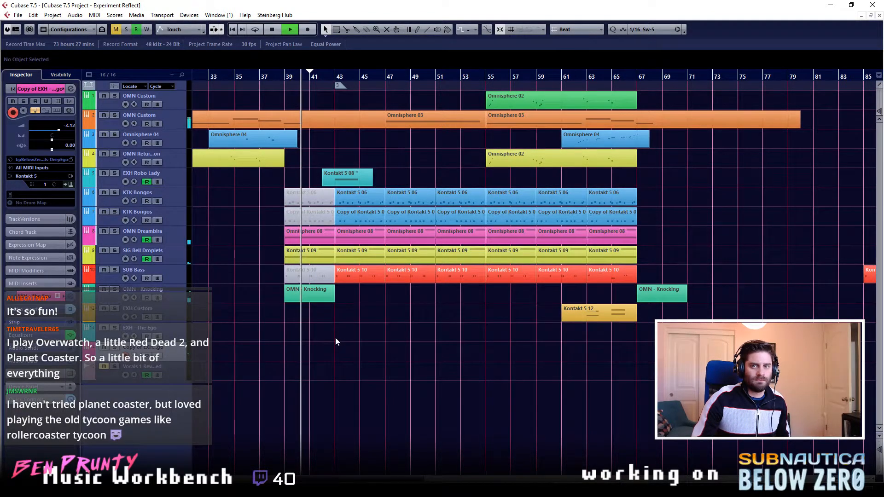
key("space")
left_click_drag(253, 75, 260, 75)
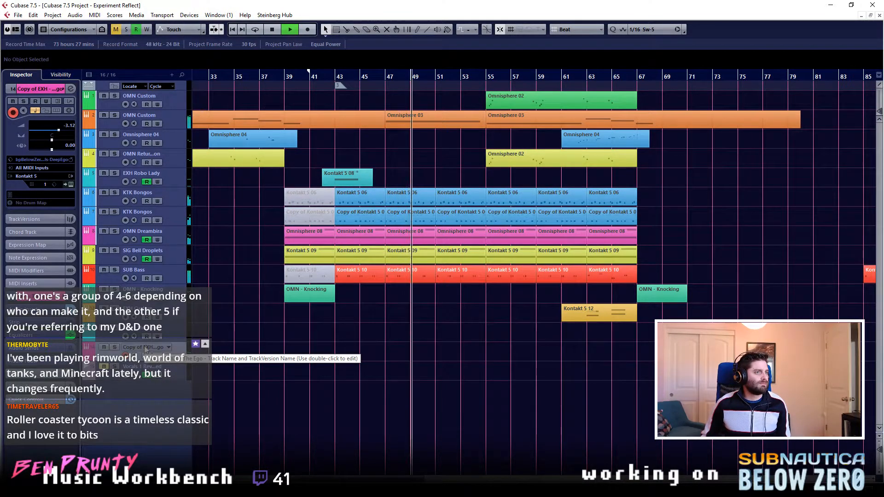
- On the Copy of EXH - The Ego channel, set the high-mid EQ band to about 9.8 dB at 3.92 kHz and the level to -5.72 dB
key("e")
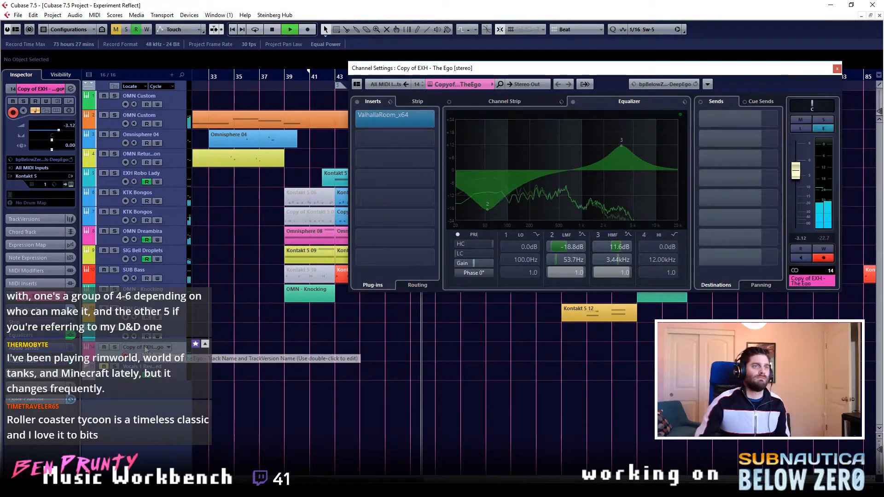
mouse_move(620, 147)
left_mouse_down()
mouse_move(656, 146)
mouse_move(577, 142)
mouse_move(623, 148)
left_mouse_up()
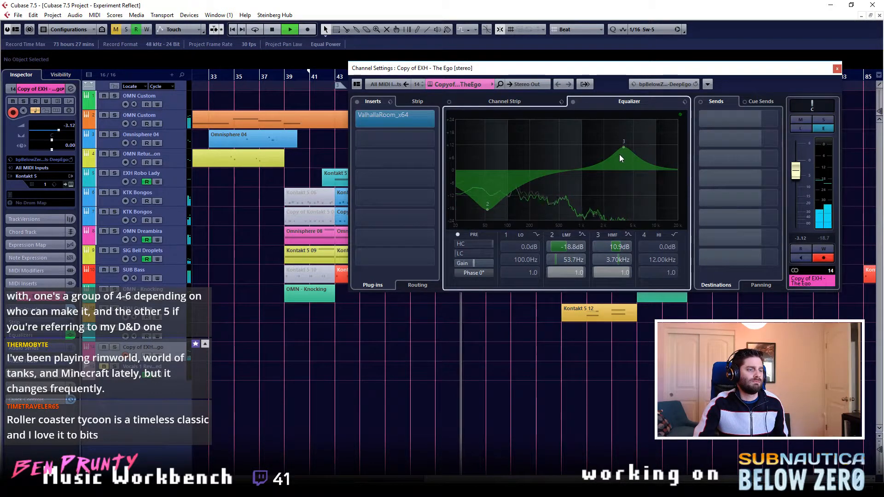
mouse_move(625, 146)
left_mouse_down()
mouse_move(631, 162)
mouse_move(626, 149)
left_mouse_up()
left_click_drag(797, 171, 798, 183)
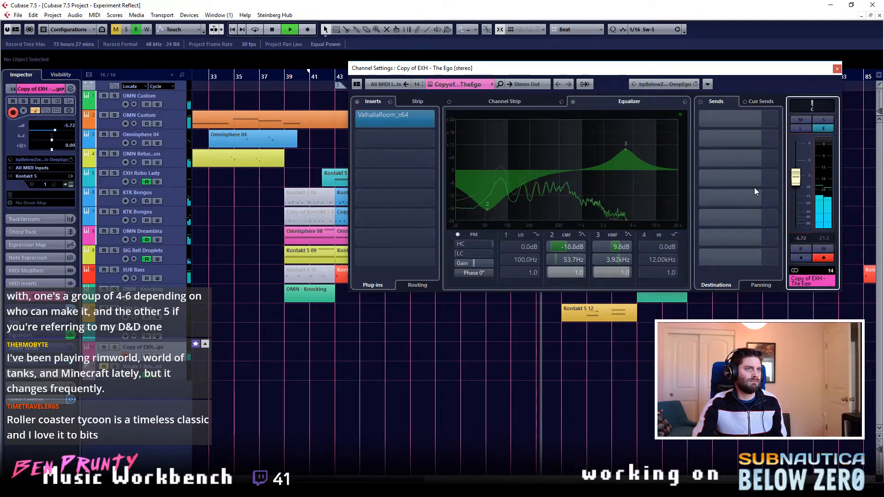
left_click(836, 68)
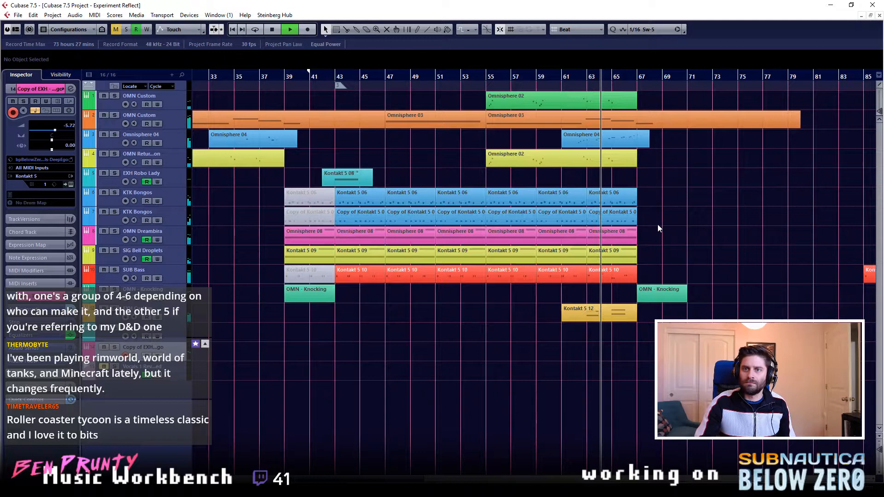
- Restart playback from about bar 63 and set the Exhale rhythm rate of the Copy of EXH - The Ego track to 1/32
left_click(675, 236)
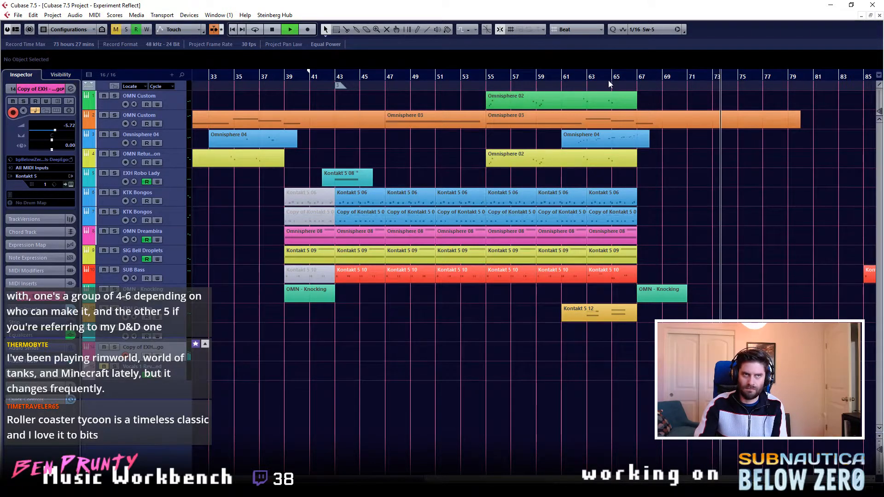
left_click(590, 79)
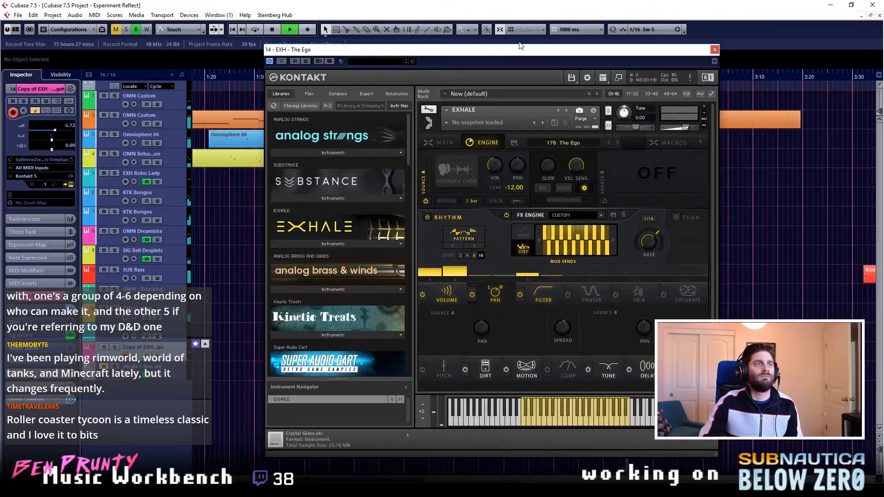
left_click_drag(520, 46, 396, 43)
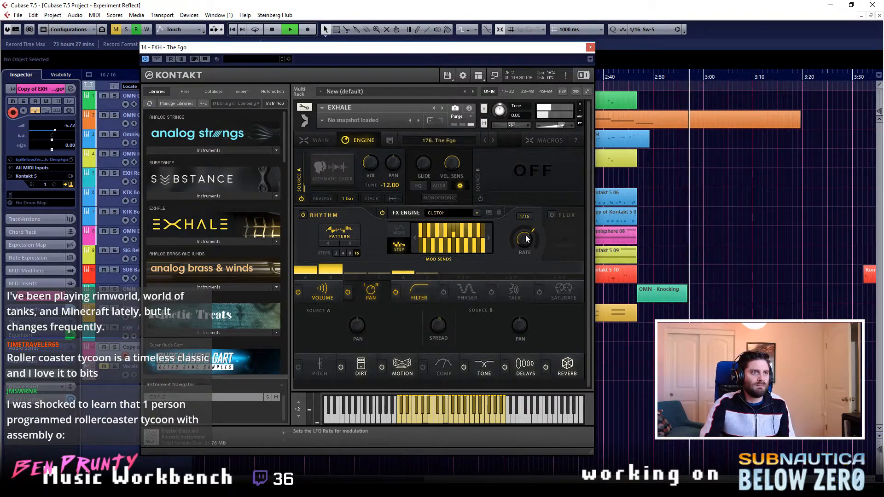
left_click_drag(527, 239, 535, 231)
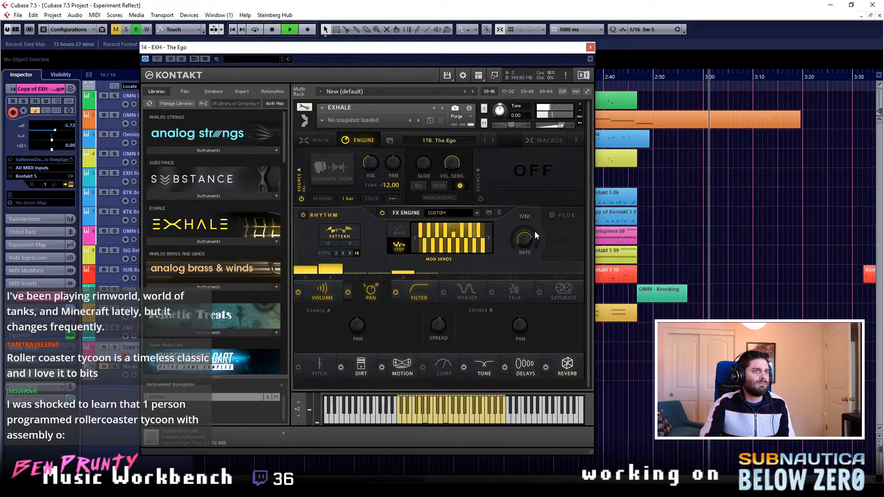
- Replay the passage from about bar 65 with the ruler back in bars and beats, then close Kontakt and stop playback
left_click(607, 79)
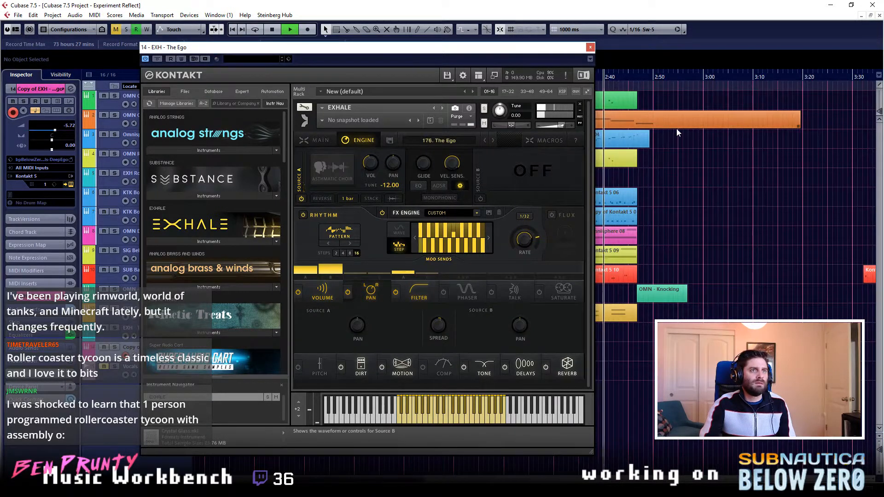
key("period")
key("space")
left_click(609, 78)
key("space")
left_click(612, 80)
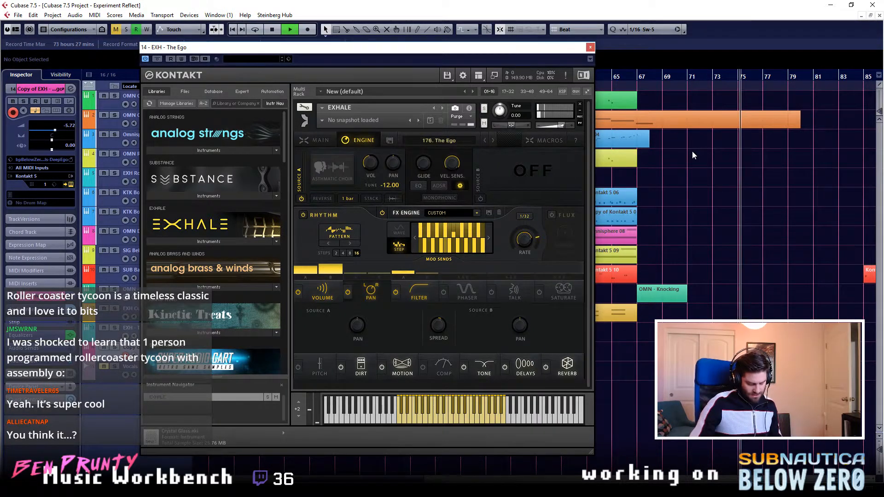
left_click(590, 47)
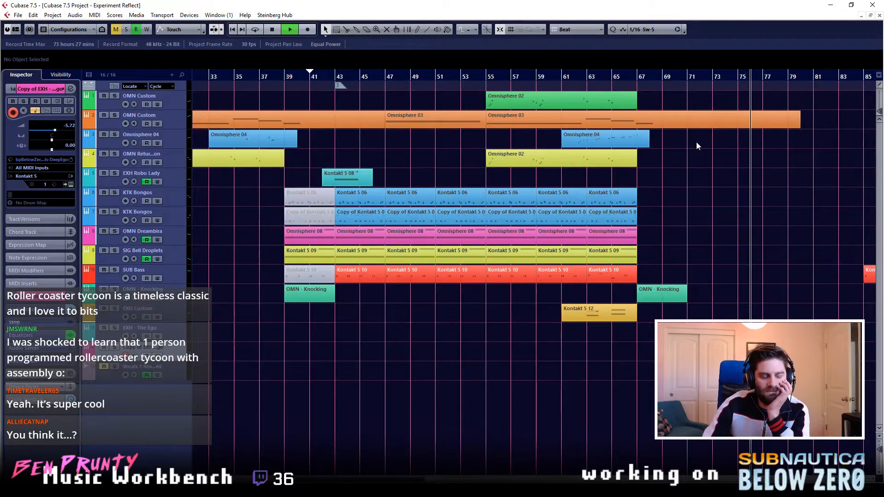
key("space")
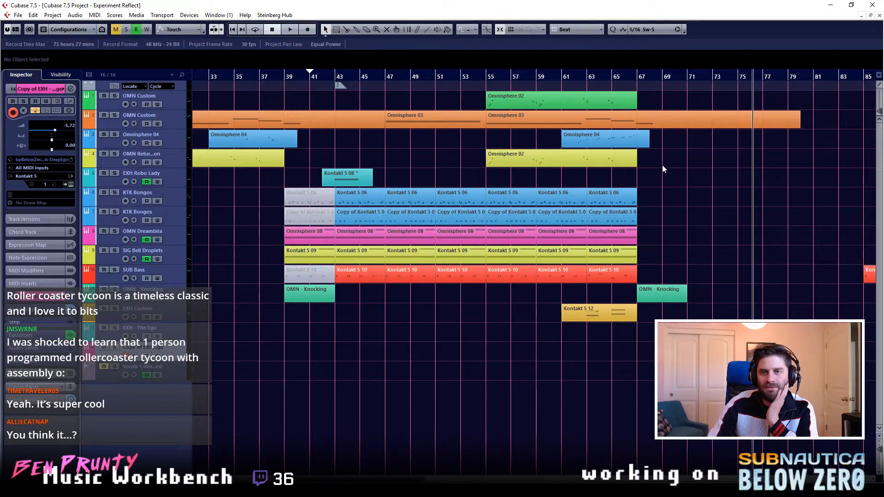
- Move the playhead to about bar 63, check the Filter settings of the Ego copy's Exhale engine, and close Kontakt
left_click(589, 78)
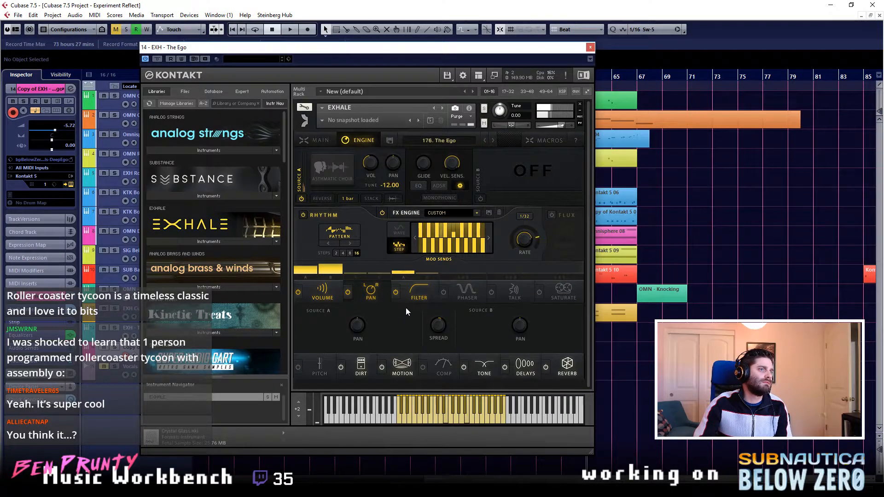
left_click(418, 297)
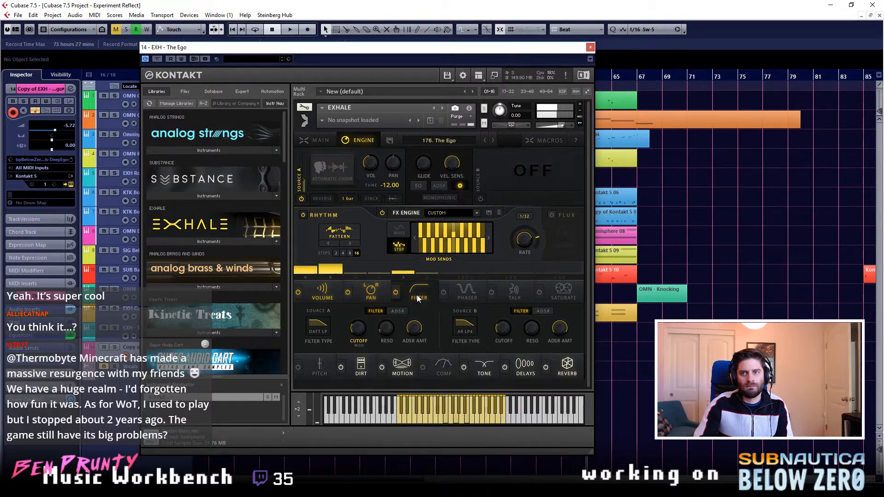
left_click(590, 48)
- Change the grid type to Bar and play the arrangement from about bar 37
left_click(486, 77)
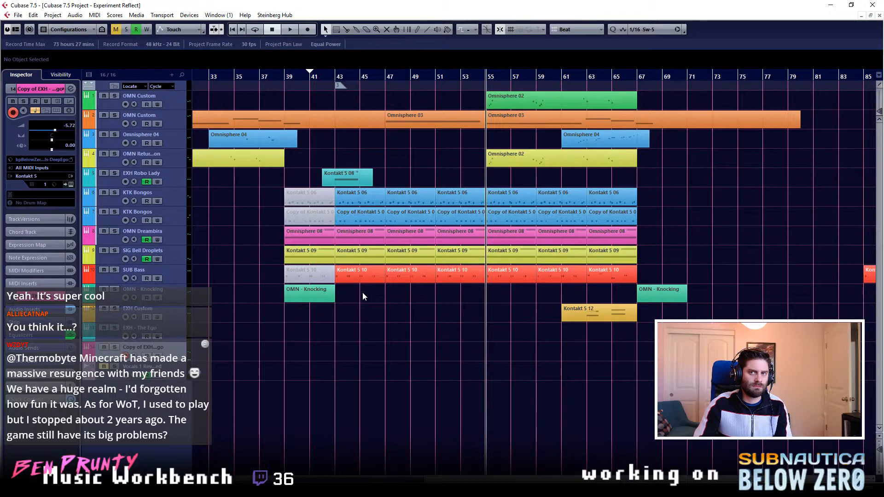
left_click(280, 77)
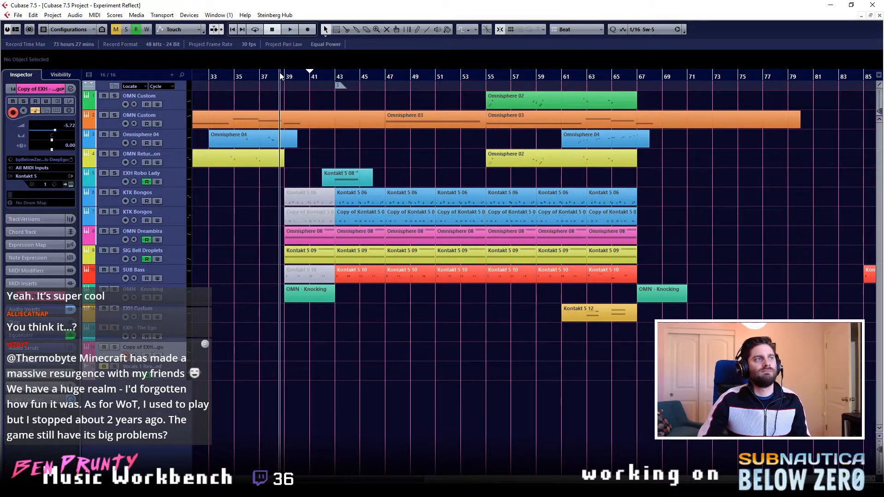
left_click(287, 77)
left_click(272, 77)
left_click(266, 77)
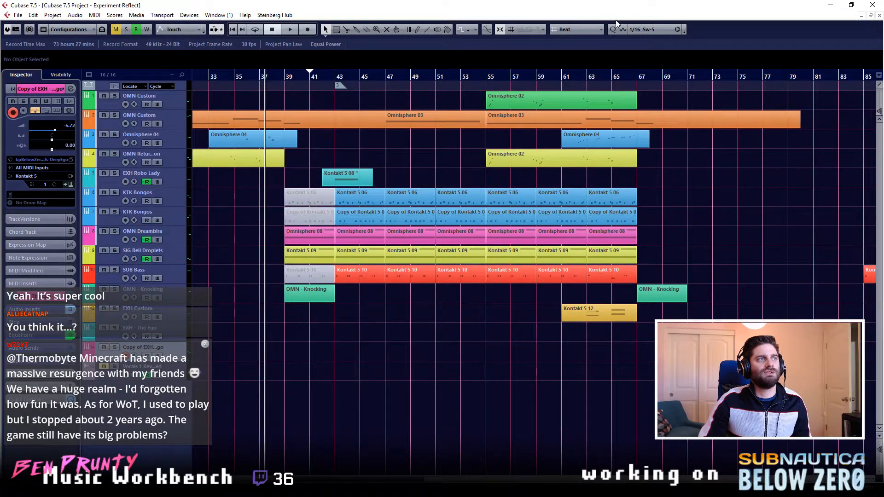
left_click(582, 32)
left_click(574, 40)
left_click(266, 77)
key("space")
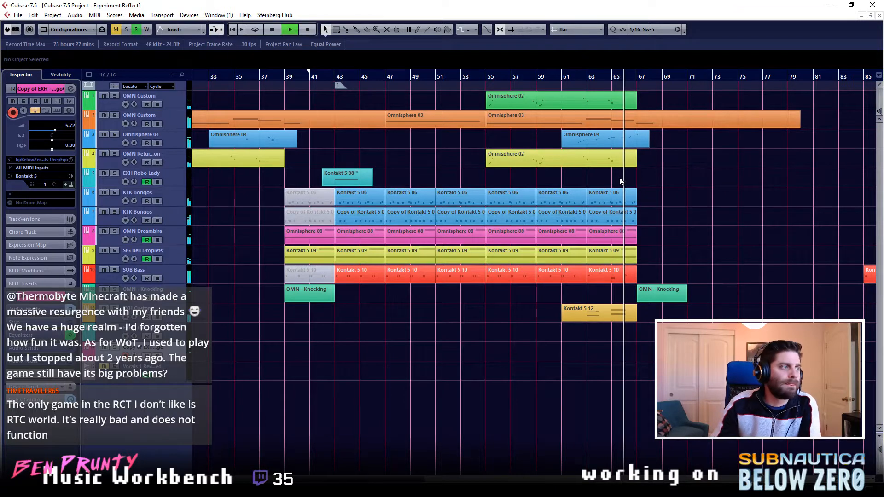
- Select the EXH Custom track and then the OMN Return track, stop playback, and return to the project start
left_click(184, 318)
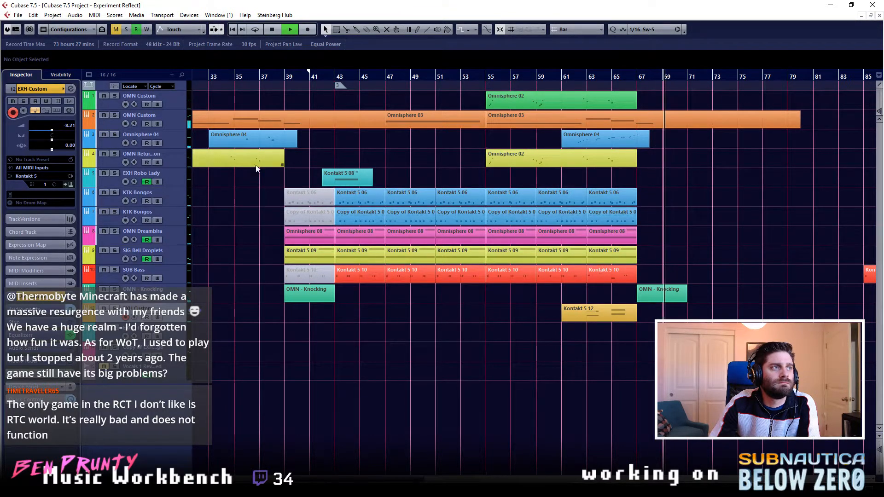
left_click(178, 166)
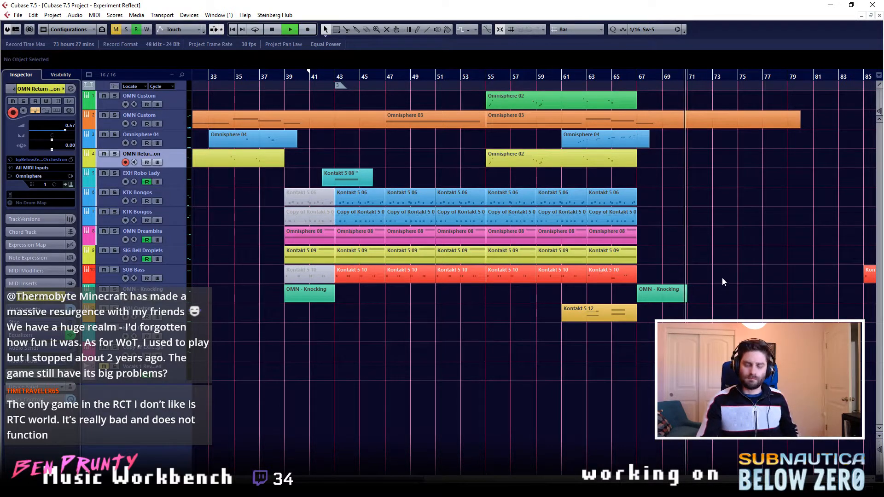
key("space")
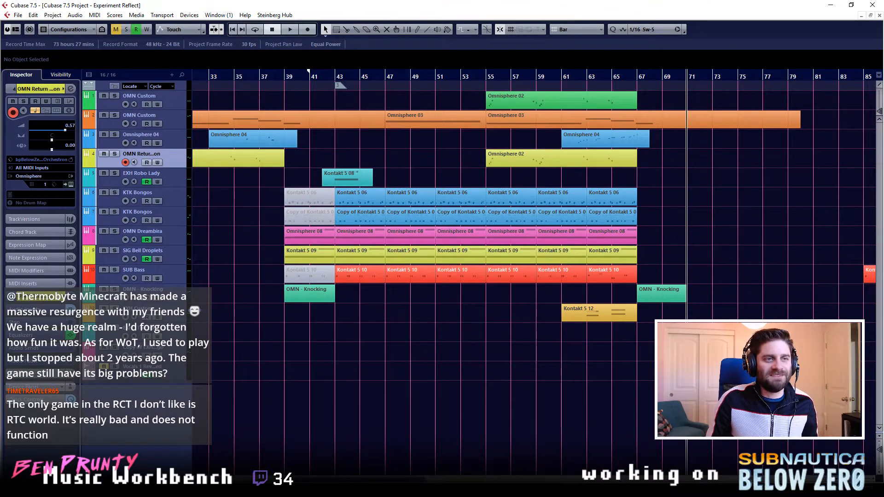
key("period")
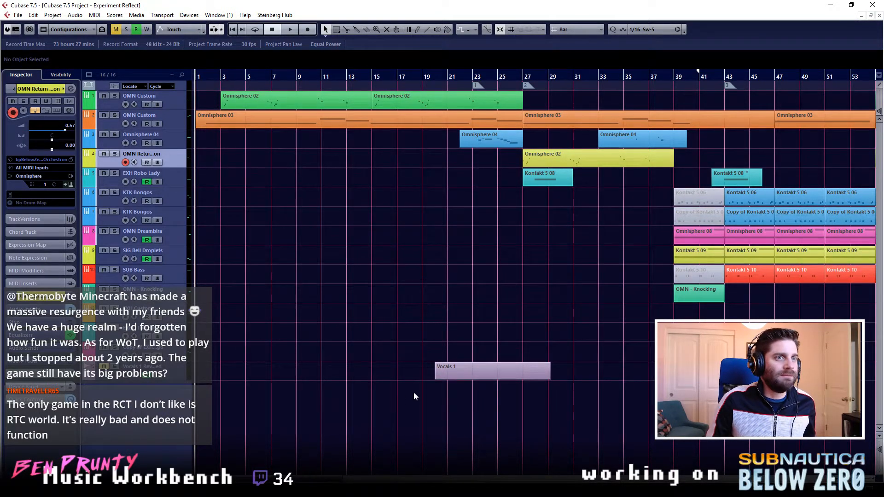
key("g")
key("g")
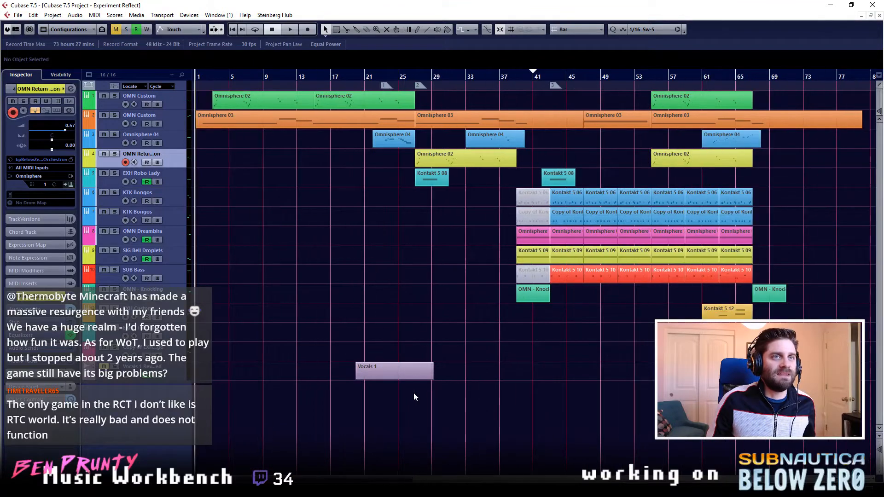
scroll(535, 416, "right", 1)
scroll(533, 416, "left", 1)
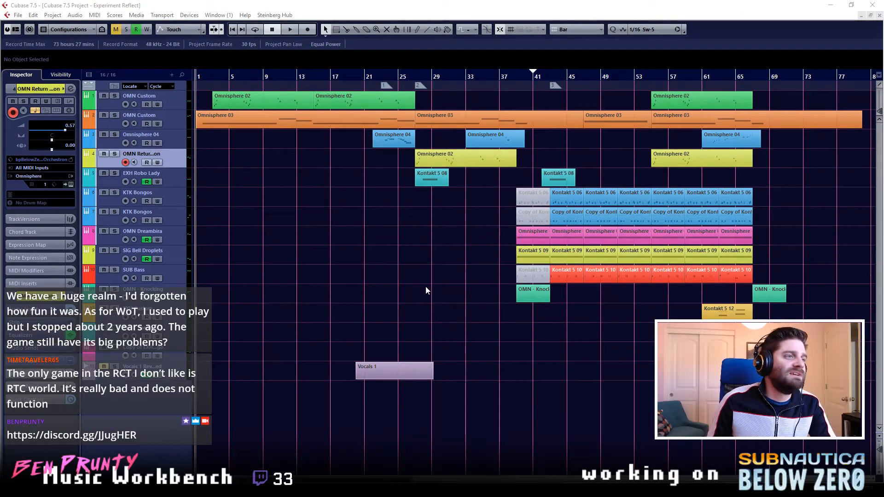
scroll(433, 317, "up", 2, "ctrl")
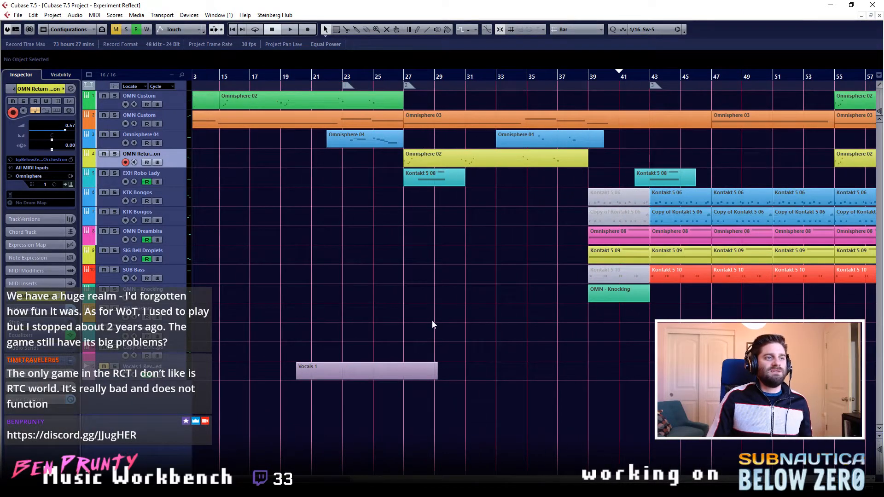
scroll(432, 321, "left", 4)
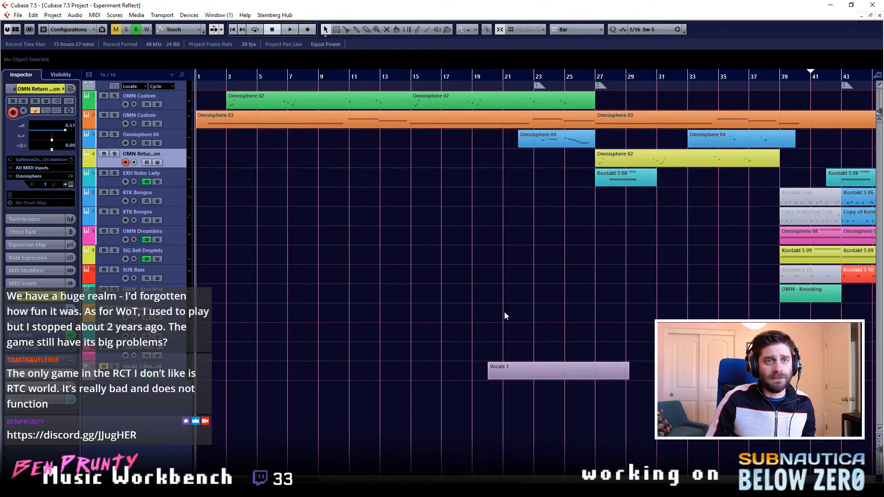
- Play the whole arrangement from the project start and stop playback at about bar 74
scroll(505, 313, "down", 2)
key("space")
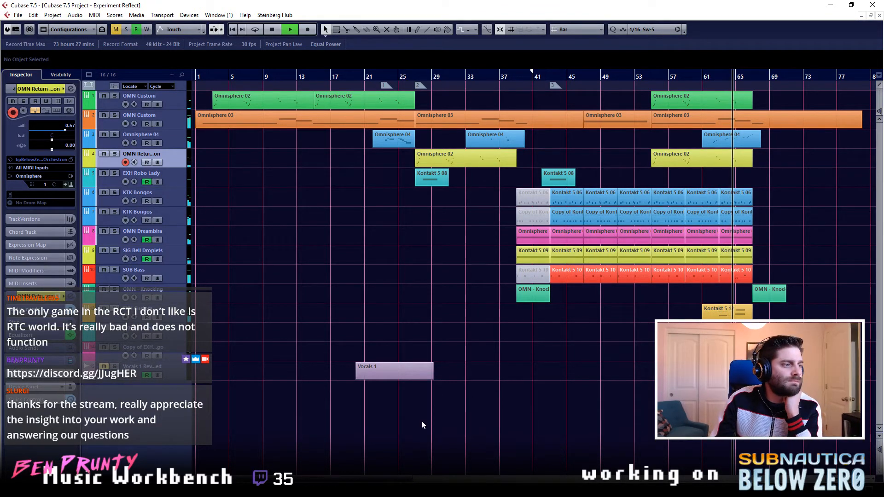
left_click(93, 488)
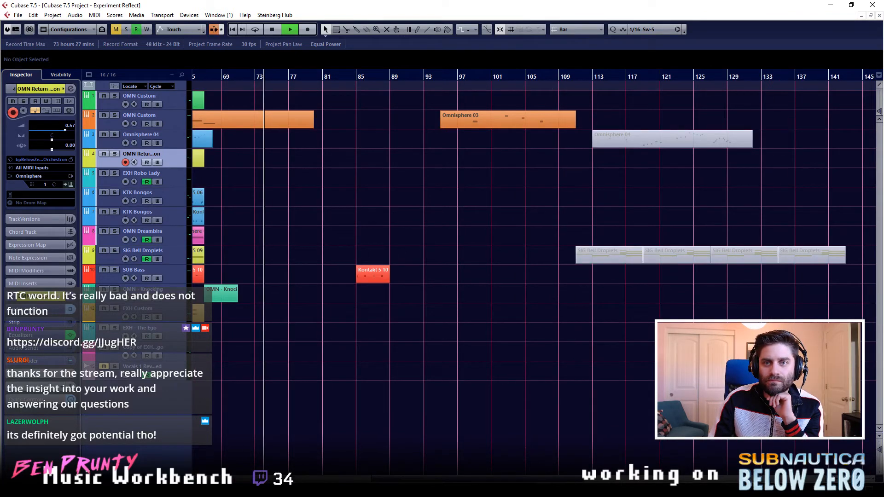
key("space")
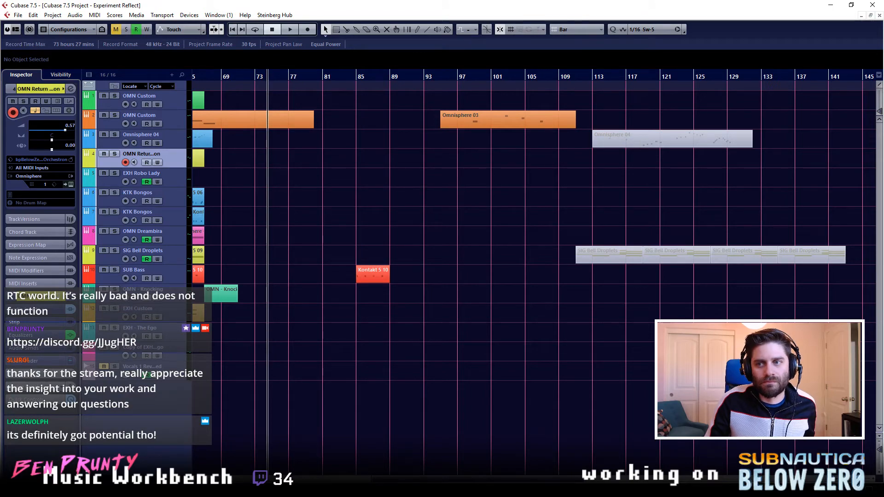
- Split the Omnisphere 03 part on the orange OMN Custom track at bar 71, delete the piece after the cut, and clear the selection
scroll(535, 277, "left", 8)
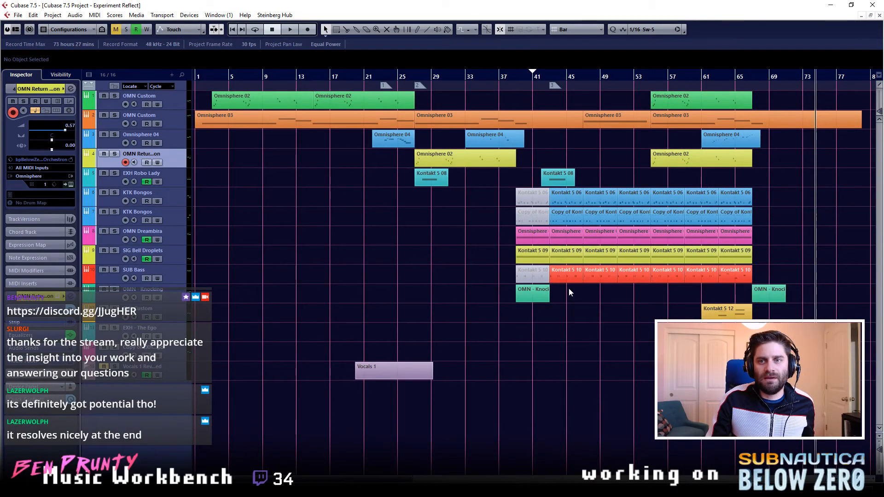
scroll(567, 288, "up", 2, "ctrl")
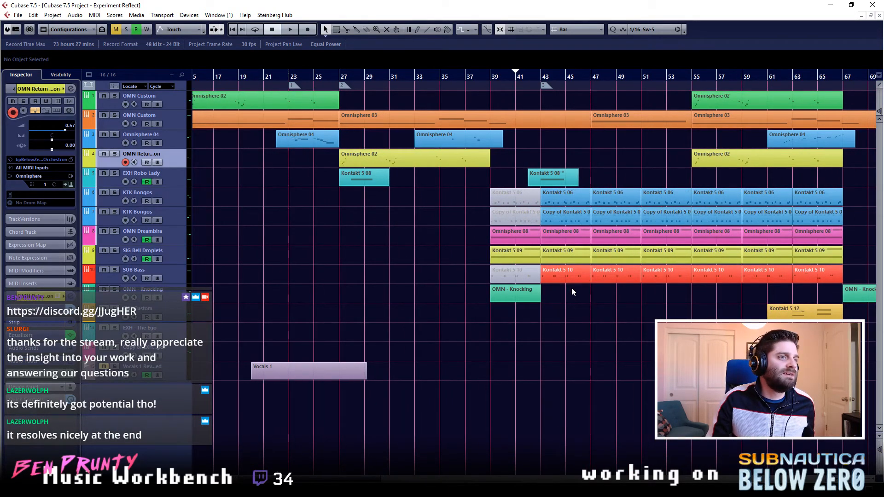
scroll(609, 293, "left", 2)
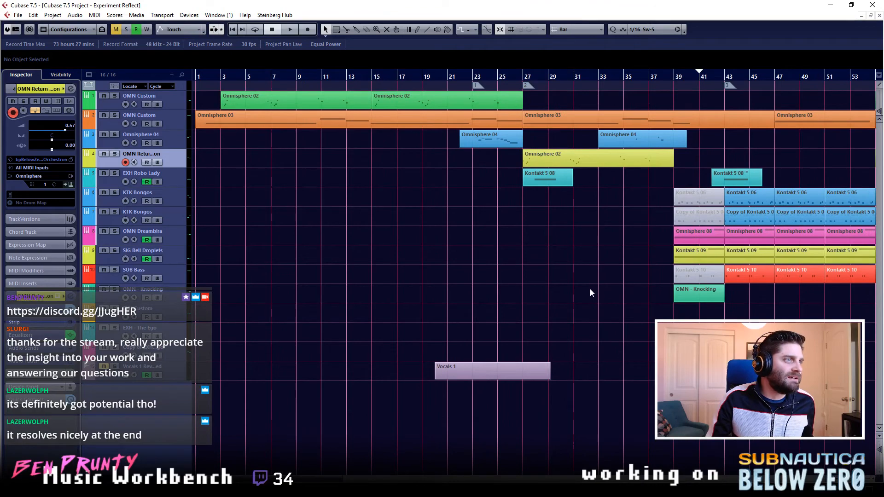
scroll(590, 290, "right", 5)
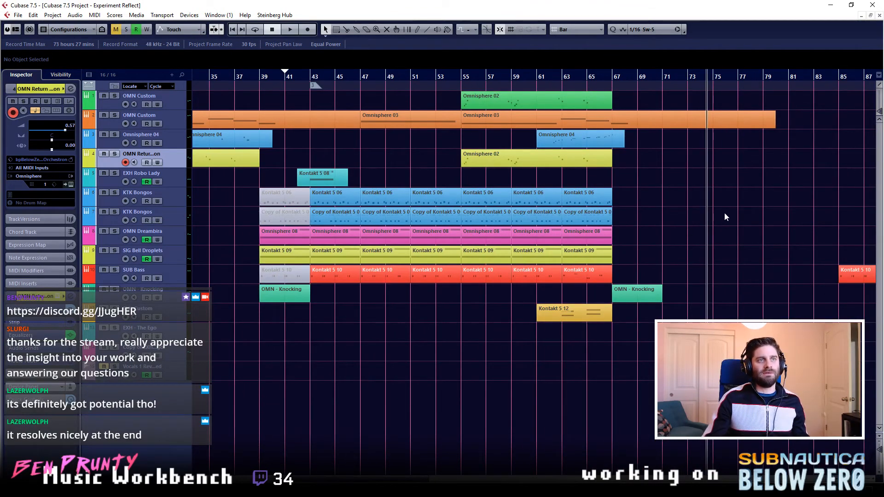
key("3")
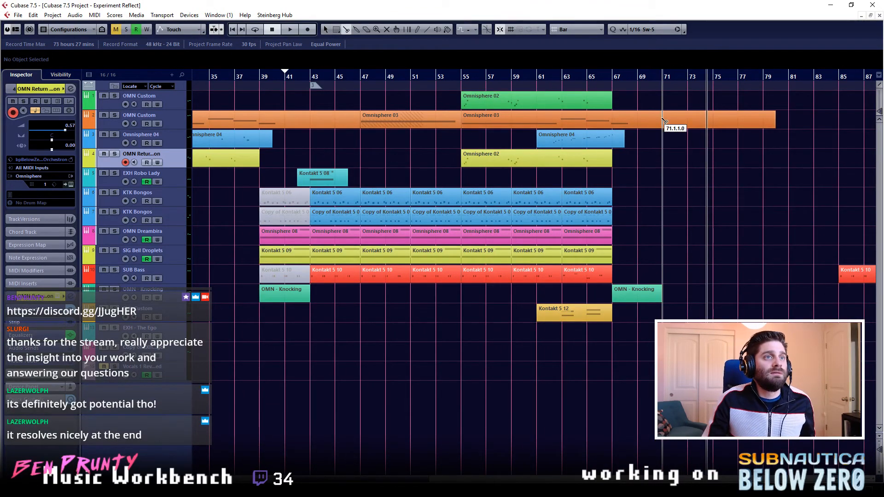
left_click(664, 120)
key("1")
key("Delete")
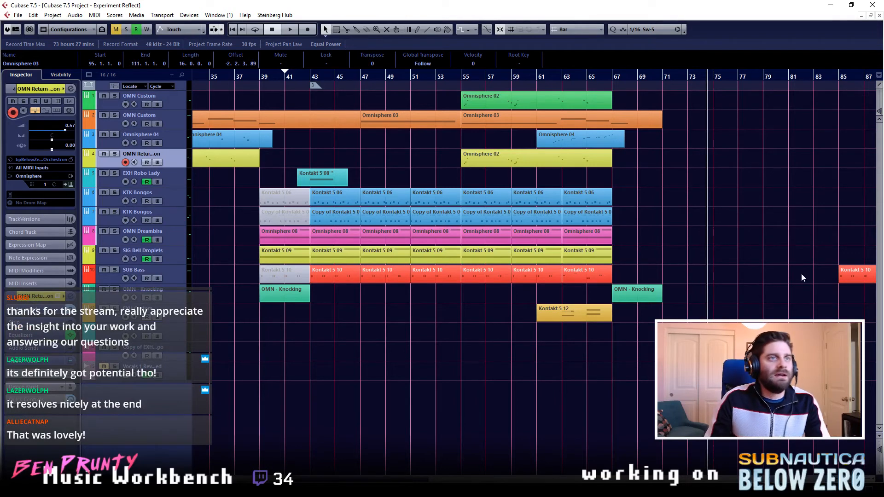
left_click(680, 205)
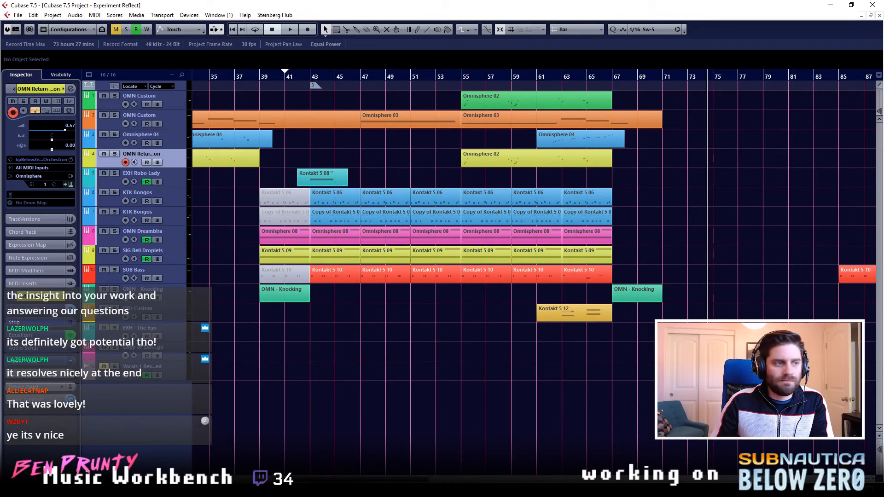
scroll(534, 277, "left", 10)
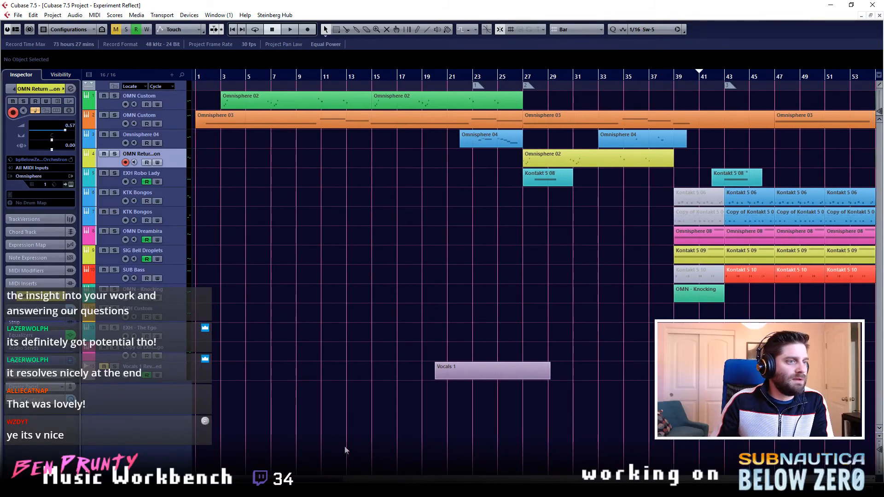